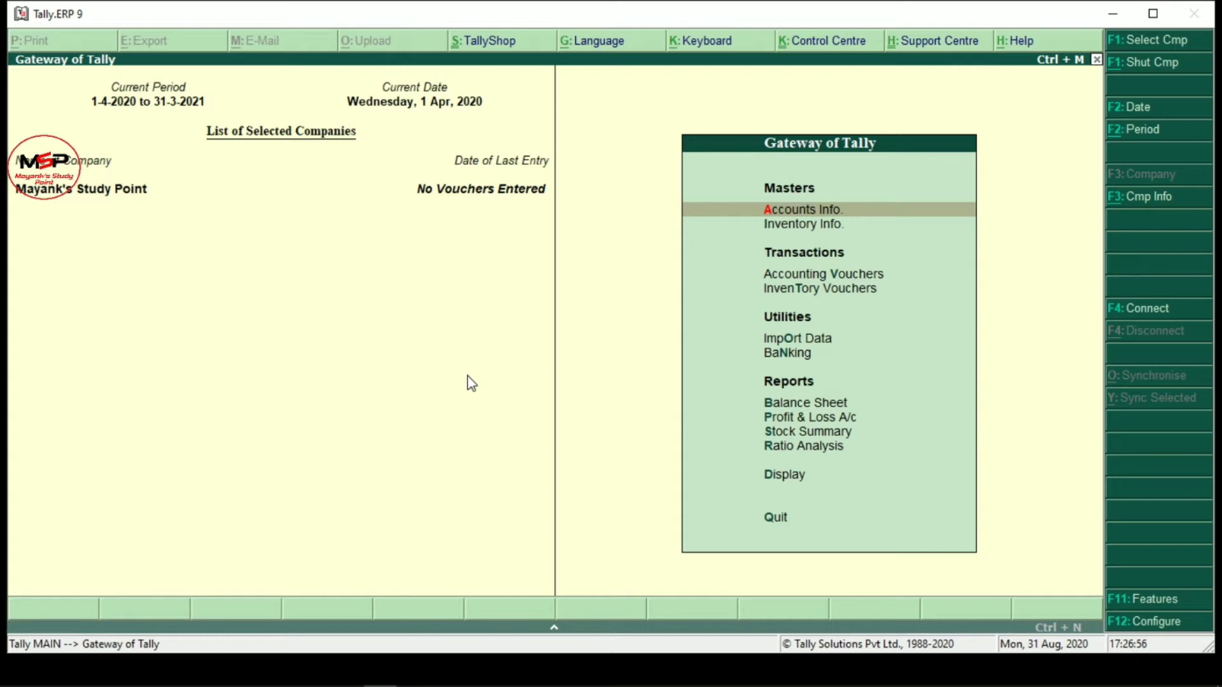
Step: Enable Goods and Services Tax (GST) in the company's statutory and taxation features and open the GST details for entry
{"action": "key", "text": "F11"}
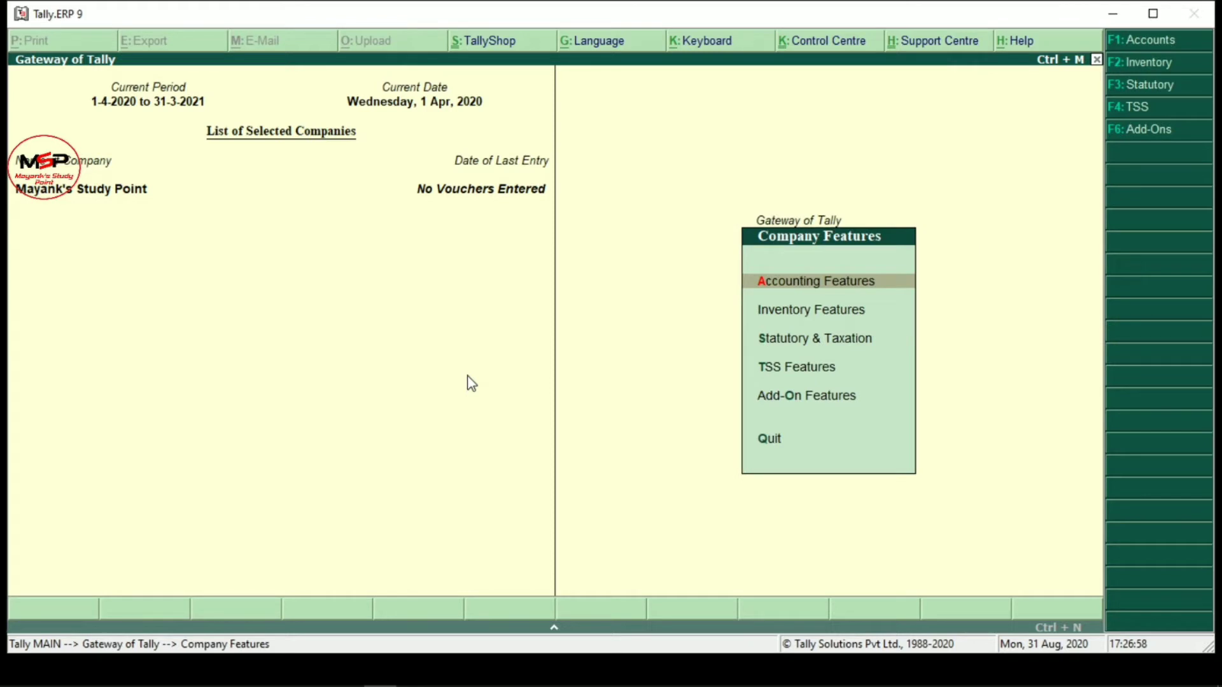
{"action": "key", "text": "F3"}
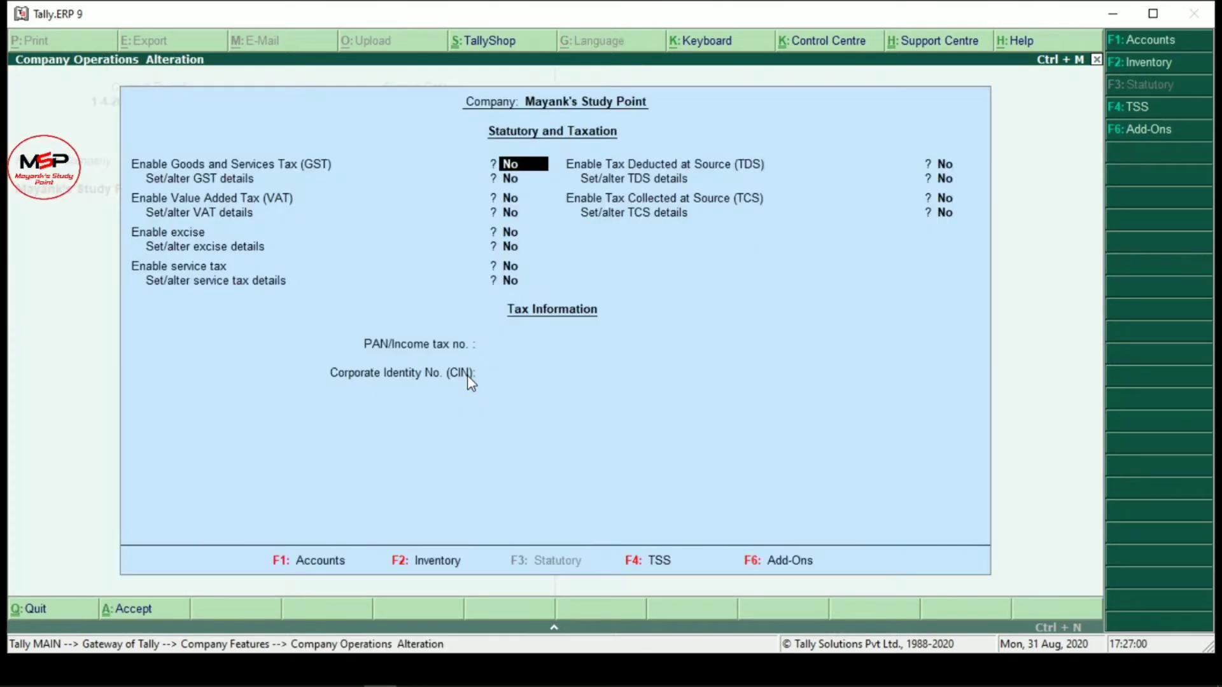
{"action": "type", "text": "y"}
{"action": "key", "text": "Return"}
{"action": "key", "text": "Up"}
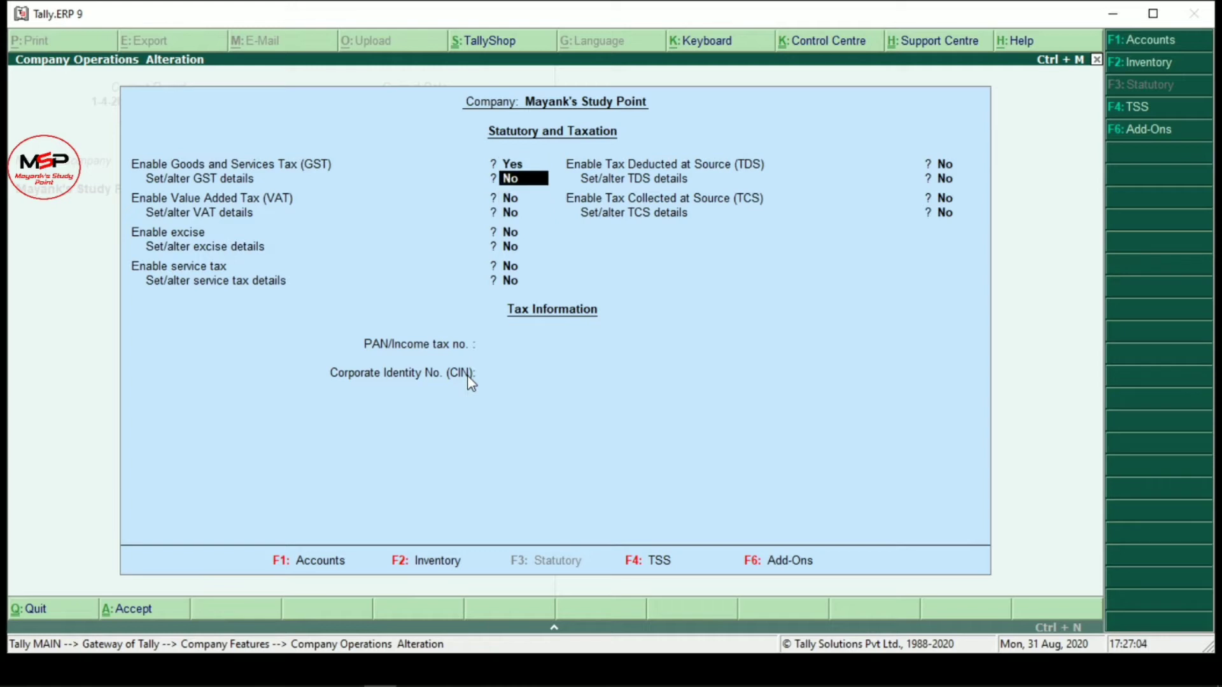
{"action": "type", "text": "y"}
{"action": "key", "text": "Return"}
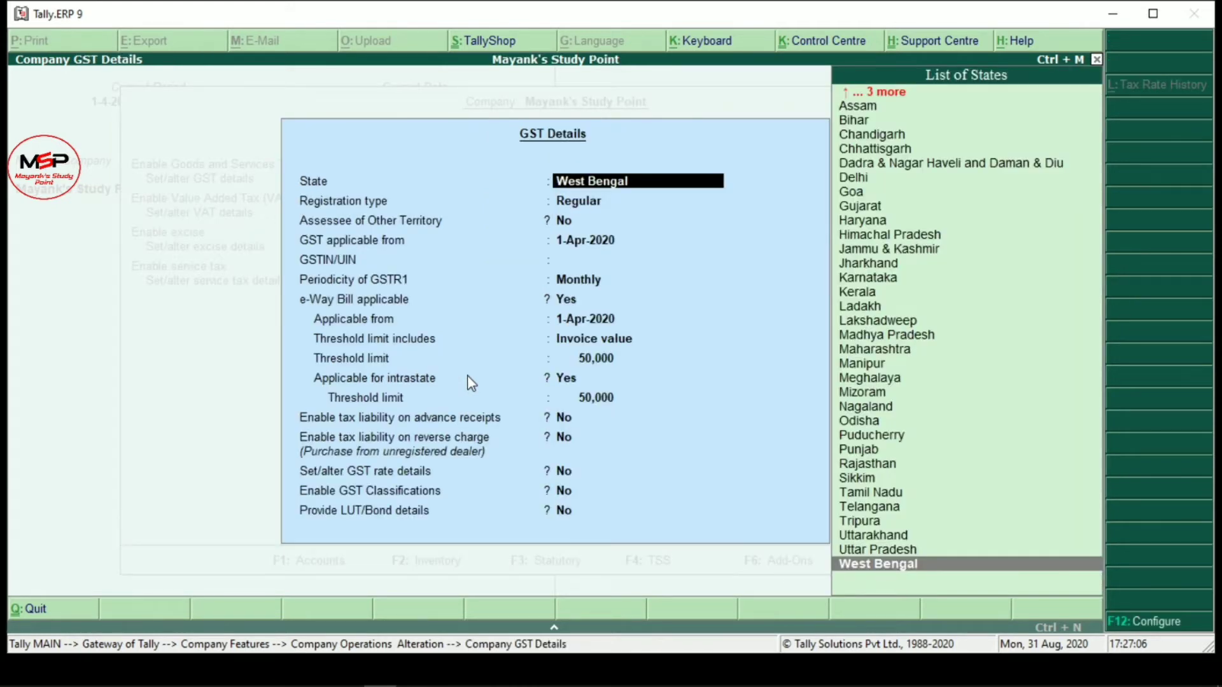
Step: Enter the company's GSTIN/UIN, keep the other GST details at their defaults, and save the statutory and taxation features
{"action": "key", "text": "Return"}
{"action": "key", "text": "Return"}
{"action": "key", "text": "Return"}
{"action": "type", "text": "BJKGHBLA"}
{"action": "key", "text": "Return"}
{"action": "key", "text": "Return"}
{"action": "key", "text": "Return"}
{"action": "key", "text": "Return"}
{"action": "key", "text": "Return"}
{"action": "key", "text": "Return"}
{"action": "key", "text": "Return"}
{"action": "key", "text": "Return"}
{"action": "key", "text": "Return"}
{"action": "key", "text": "Return"}
{"action": "key", "text": "Return"}
{"action": "key", "text": "Return"}
{"action": "key", "text": "Return"}
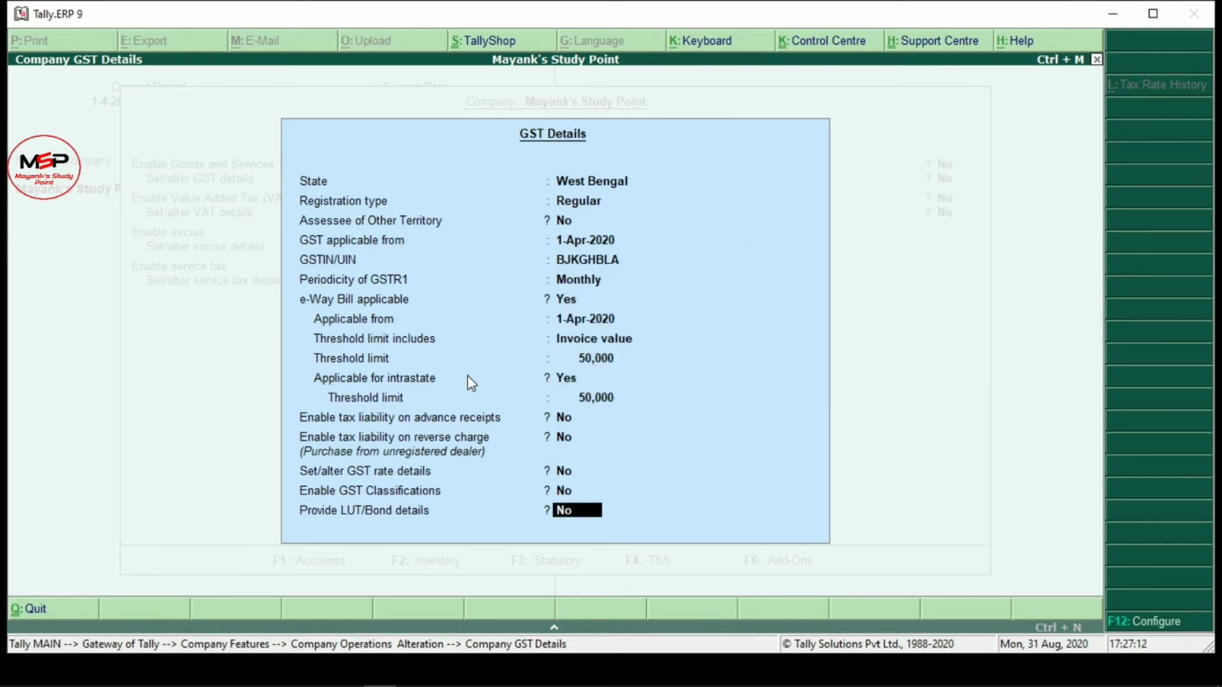
{"action": "key", "text": "Return"}
{"action": "key", "text": "Return"}
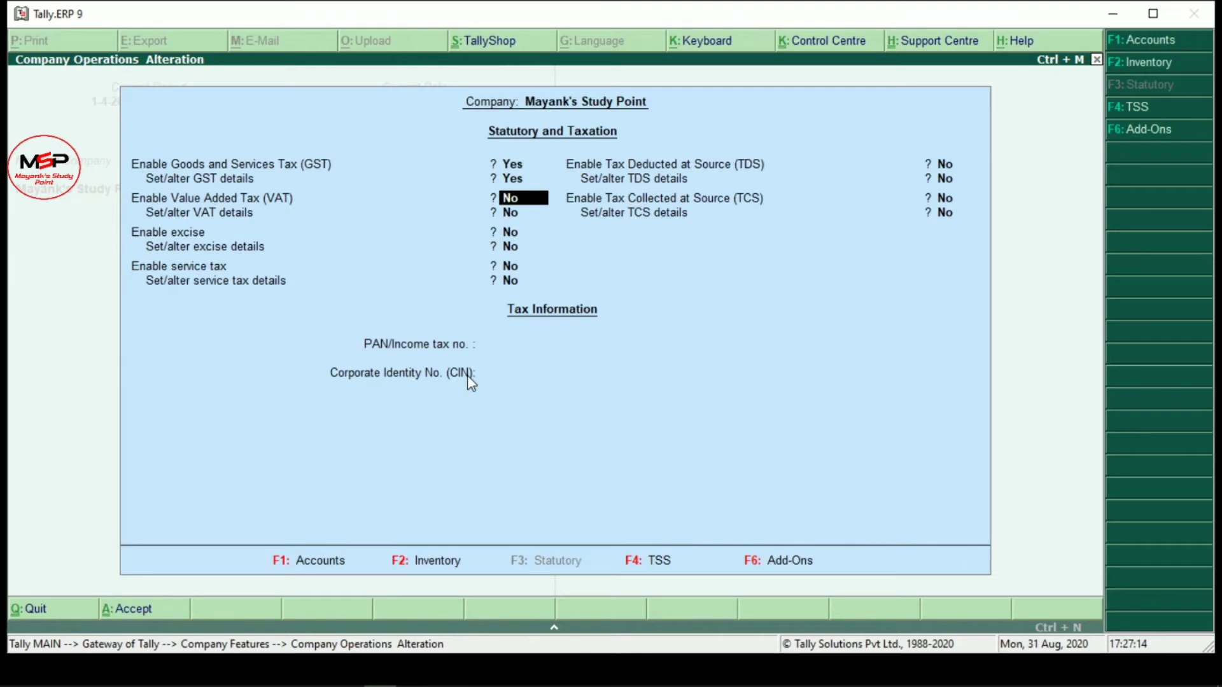
{"action": "key", "text": "ctrl+a"}
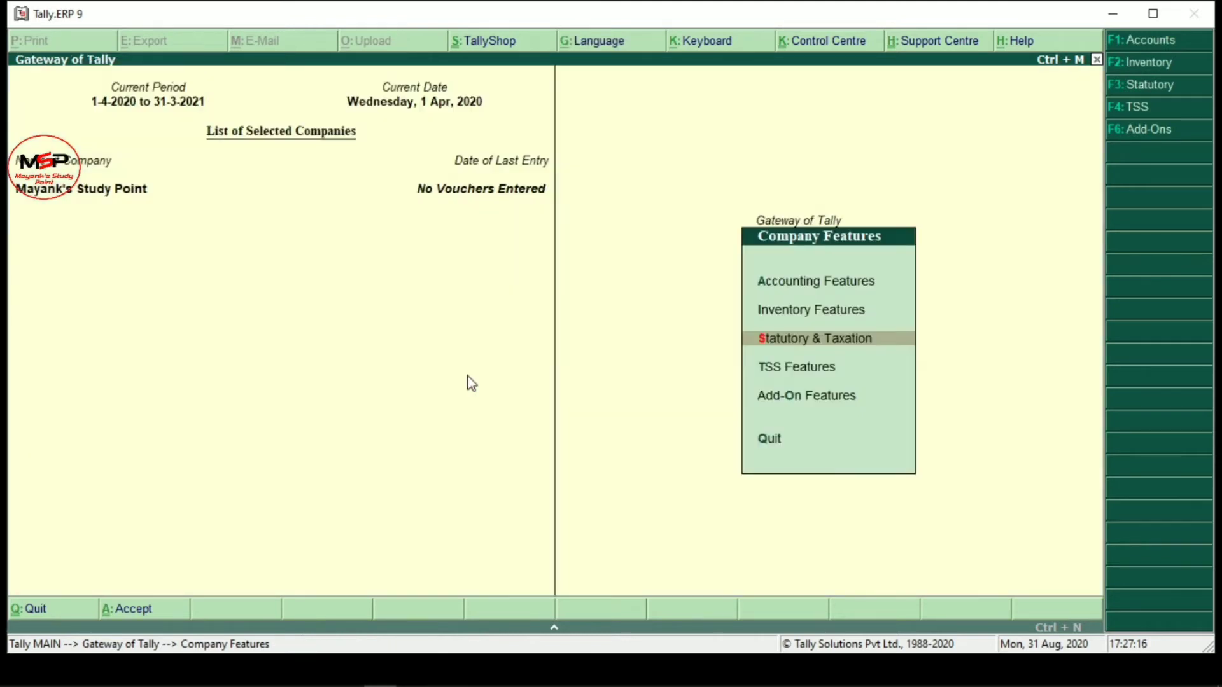
Step: Enable Maintain multiple Godowns in the company's inventory features
{"action": "key", "text": "Up"}
{"action": "key", "text": "Return"}
{"action": "key", "text": "Return"}
{"action": "key", "text": "Return"}
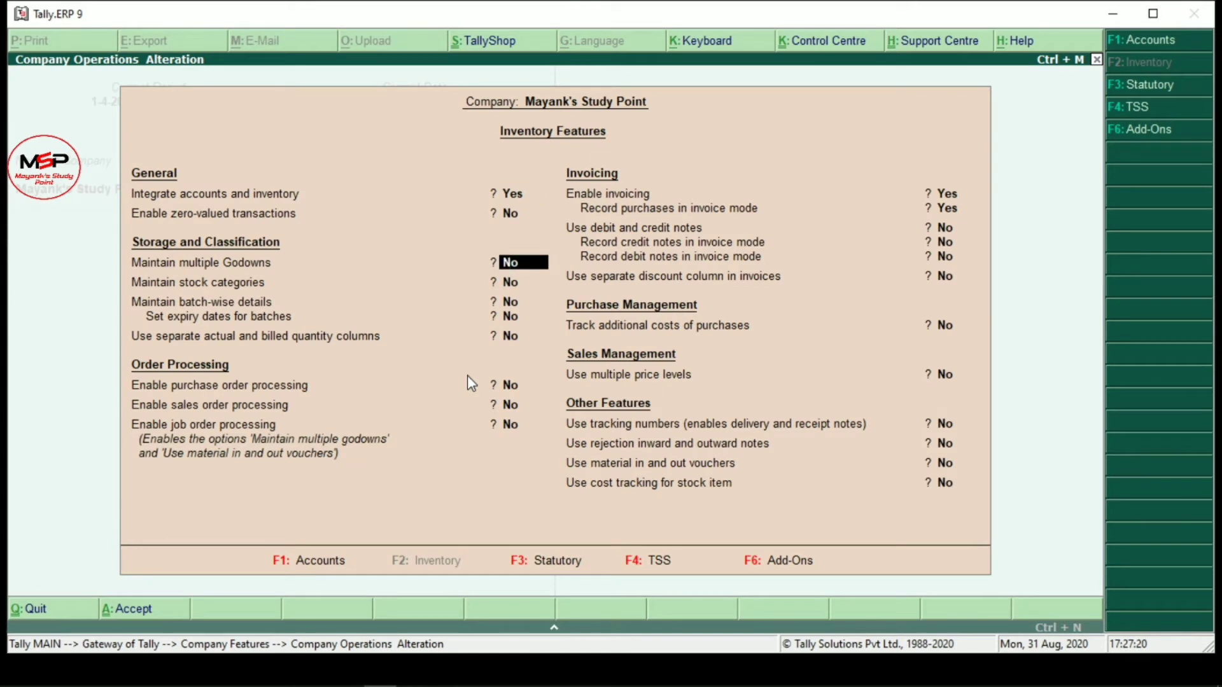
{"action": "type", "text": "y"}
{"action": "key", "text": "Return"}
Step: Enable job order processing in the inventory features, keeping the preceding storage and order options at No
{"action": "key", "text": "Return"}
{"action": "key", "text": "Return"}
{"action": "key", "text": "Return"}
{"action": "key", "text": "Return"}
{"action": "key", "text": "Return"}
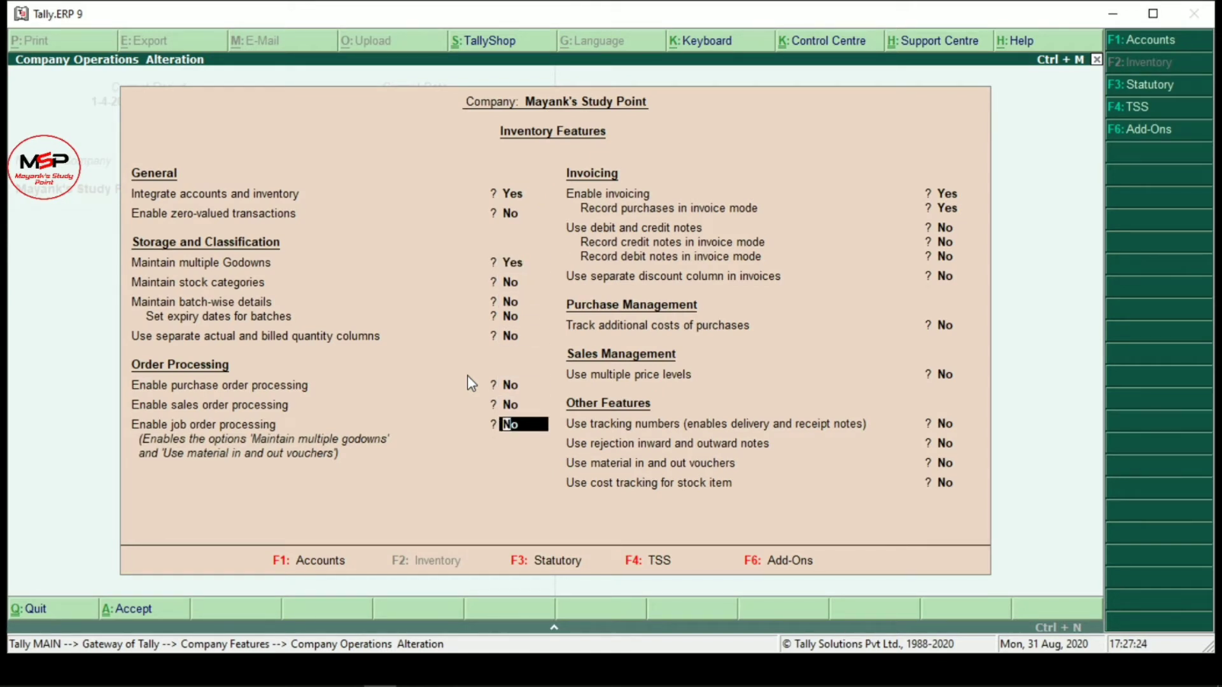
{"action": "type", "text": "y"}
{"action": "key", "text": "Return"}
Step: Keep Use material in and out vouchers at Yes, enable cost tracking for stock items, and save the inventory features
{"action": "key", "text": "Return"}
{"action": "key", "text": "Return"}
{"action": "key", "text": "Return"}
{"action": "key", "text": "Return"}
{"action": "key", "text": "Return"}
{"action": "key", "text": "Return"}
{"action": "key", "text": "Return"}
{"action": "key", "text": "Return"}
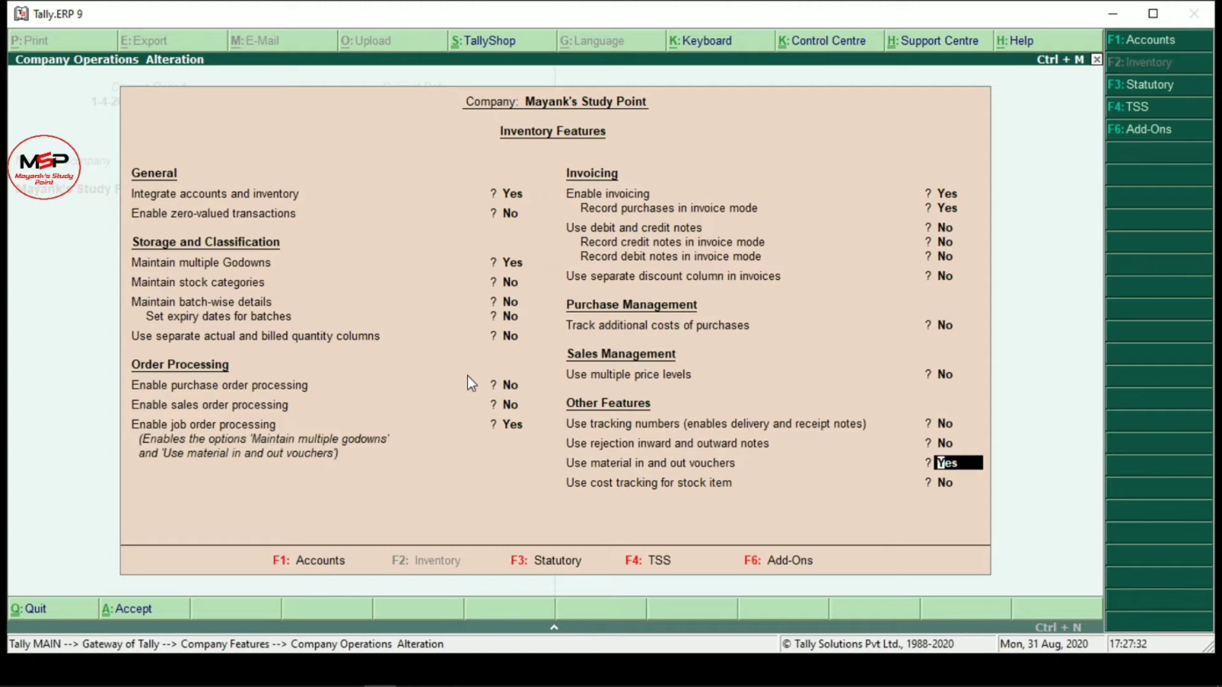
{"action": "key", "text": "Return"}
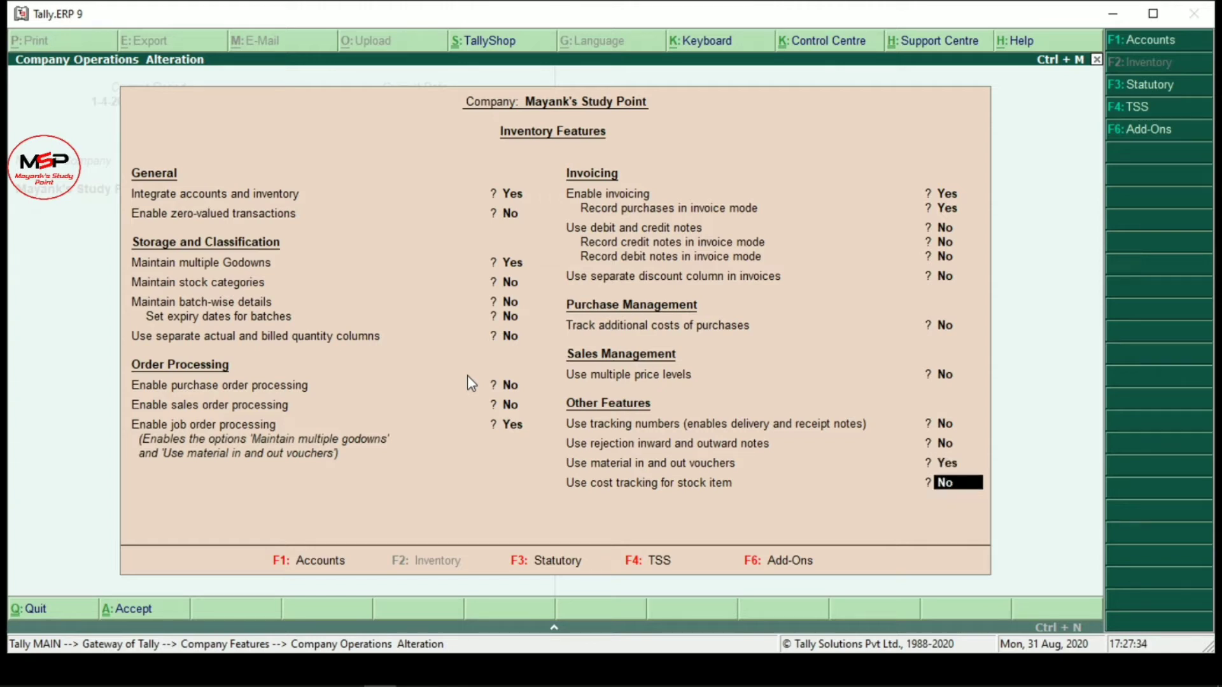
{"action": "type", "text": "y"}
{"action": "key", "text": "Return"}
{"action": "key", "text": "Return"}
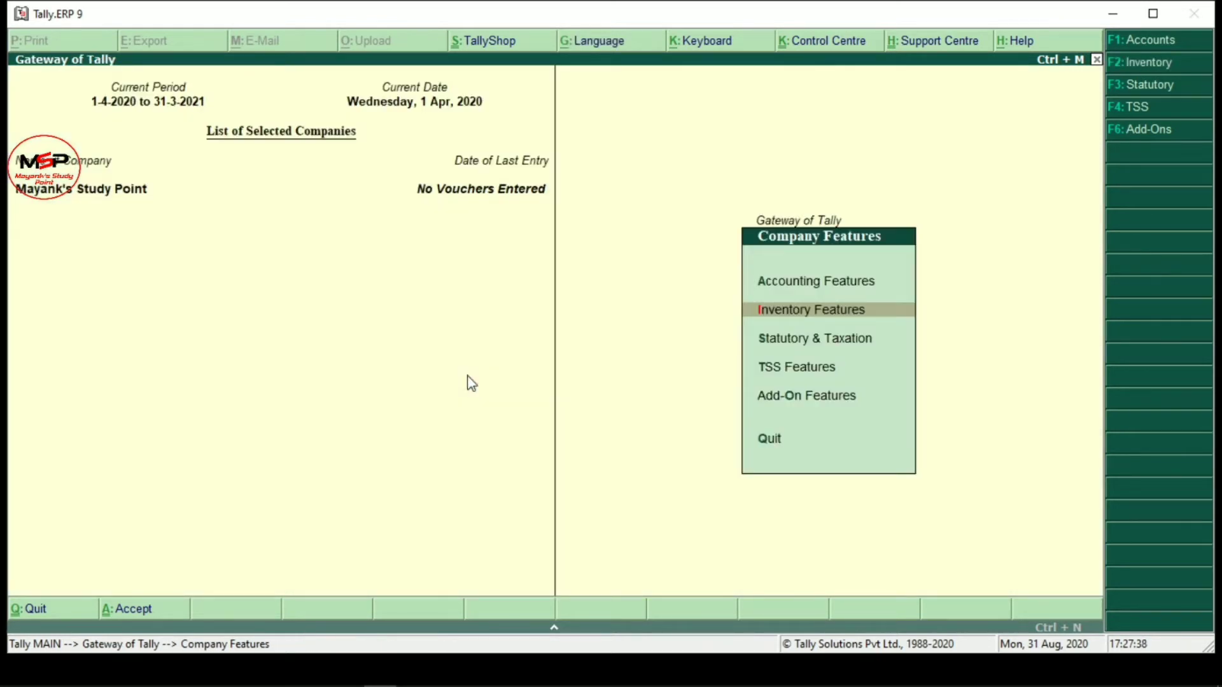
{"action": "key", "text": "Escape"}
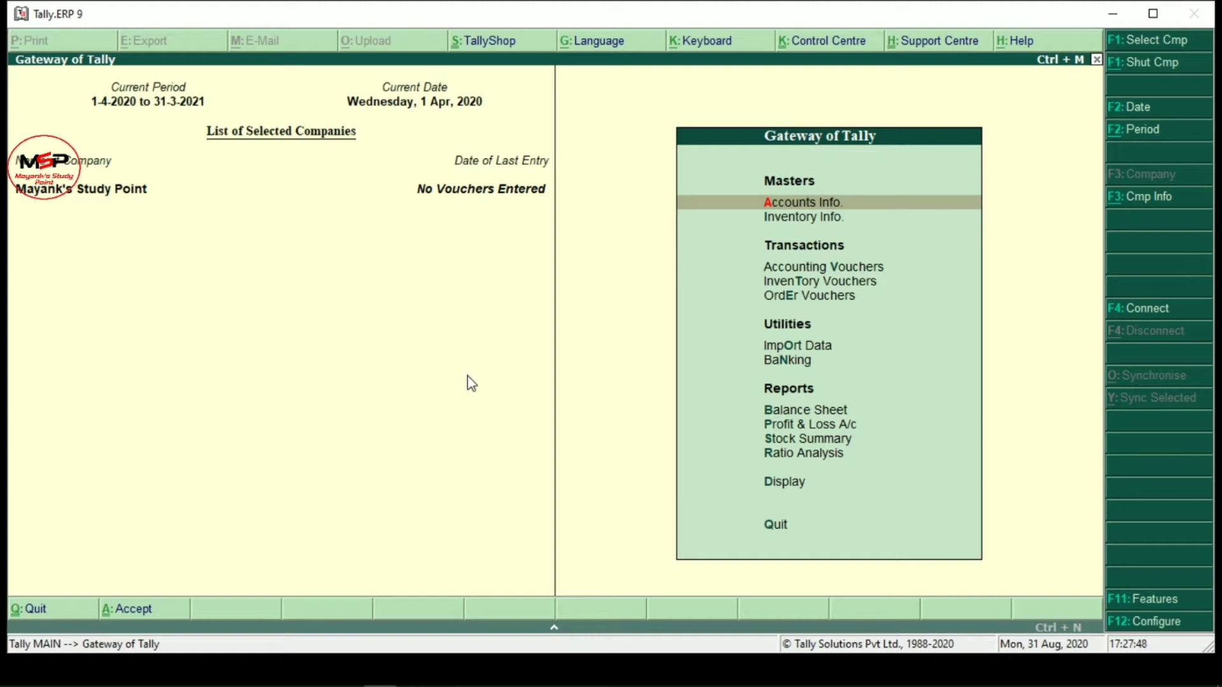
Step: Create a single godown named Raw Materials Godown under Primary, with both third-party stock options set to No
{"action": "key", "text": "i"}
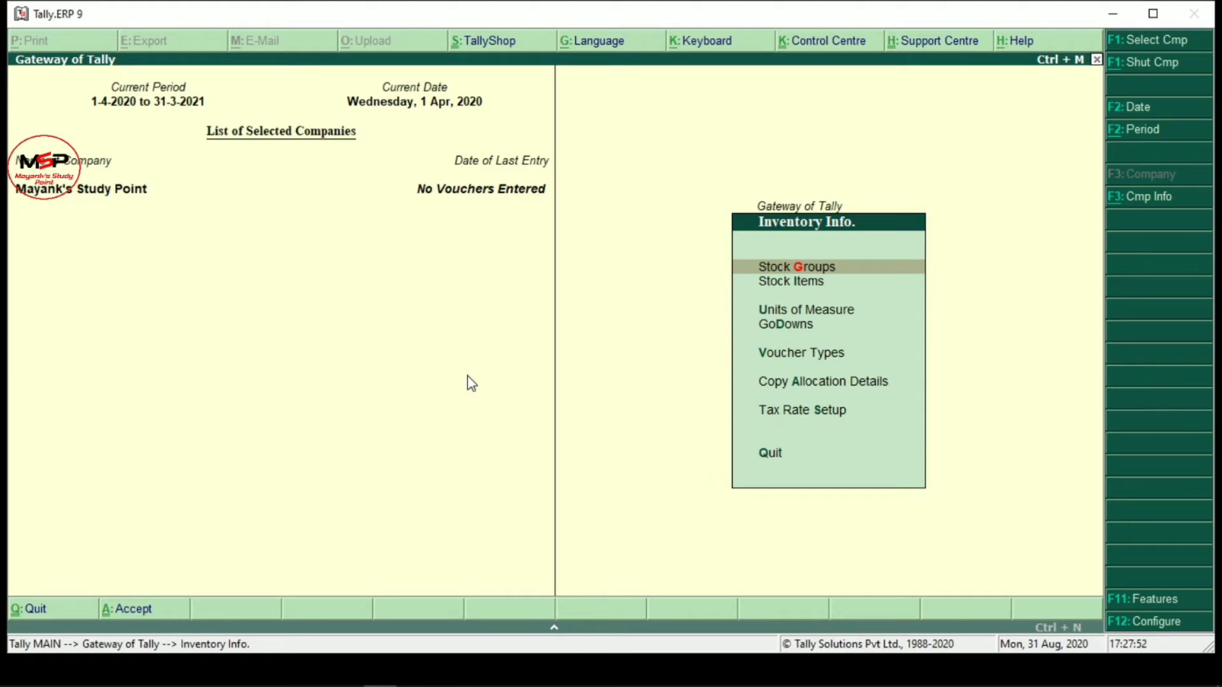
{"action": "key", "text": "d"}
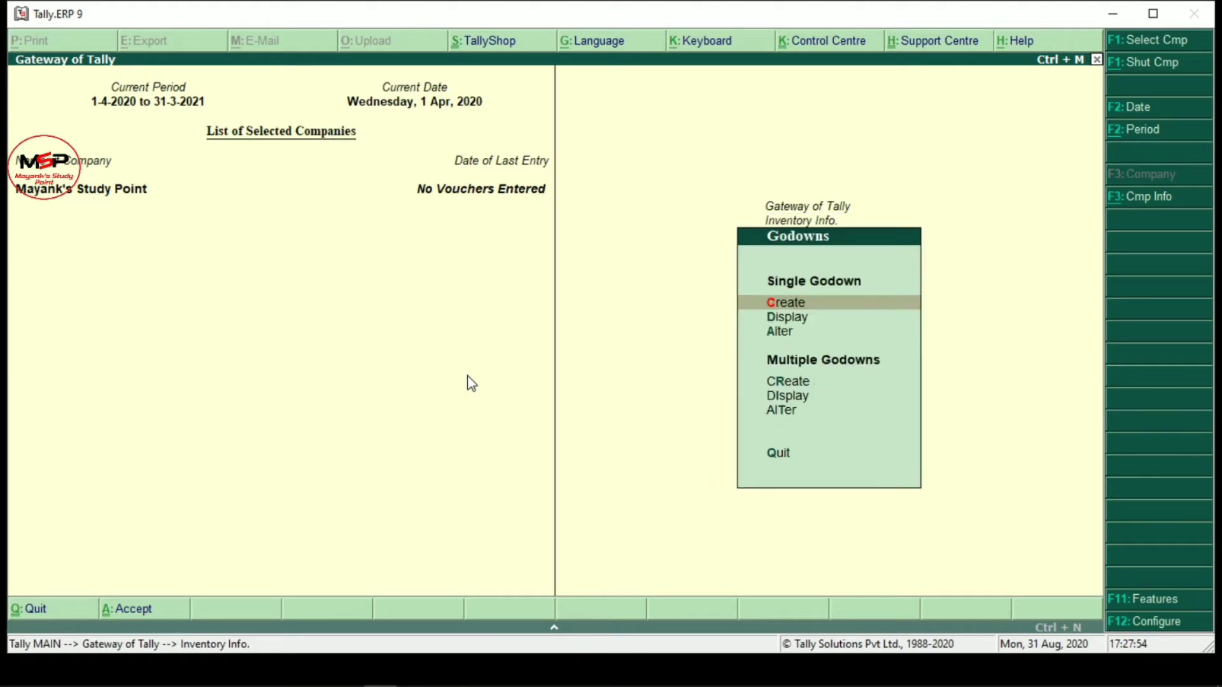
{"action": "key", "text": "d"}
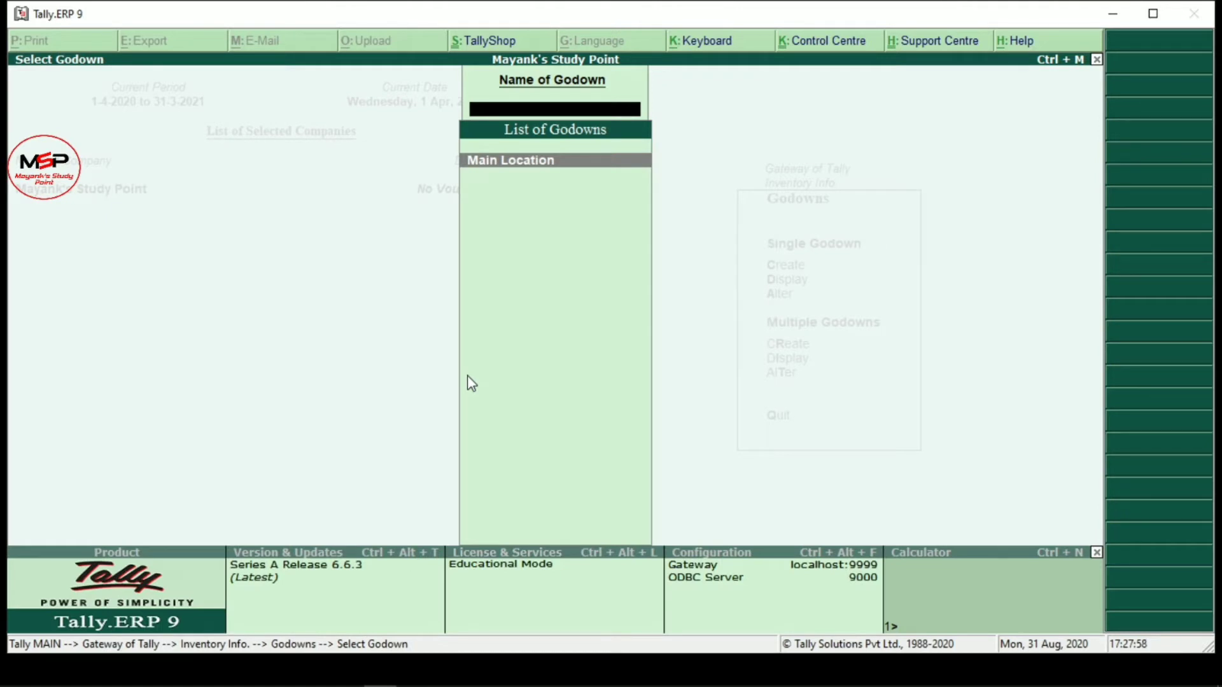
{"action": "key", "text": "Escape"}
{"action": "key", "text": "c"}
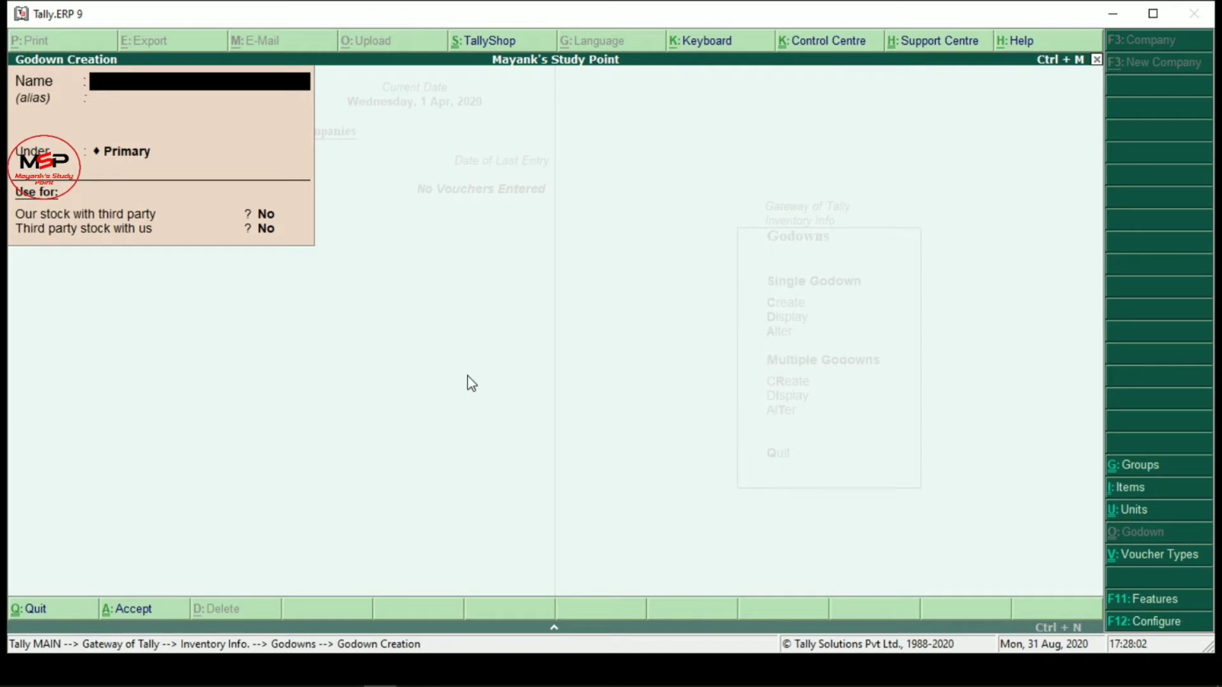
{"action": "type", "text": "Raw Materials"}
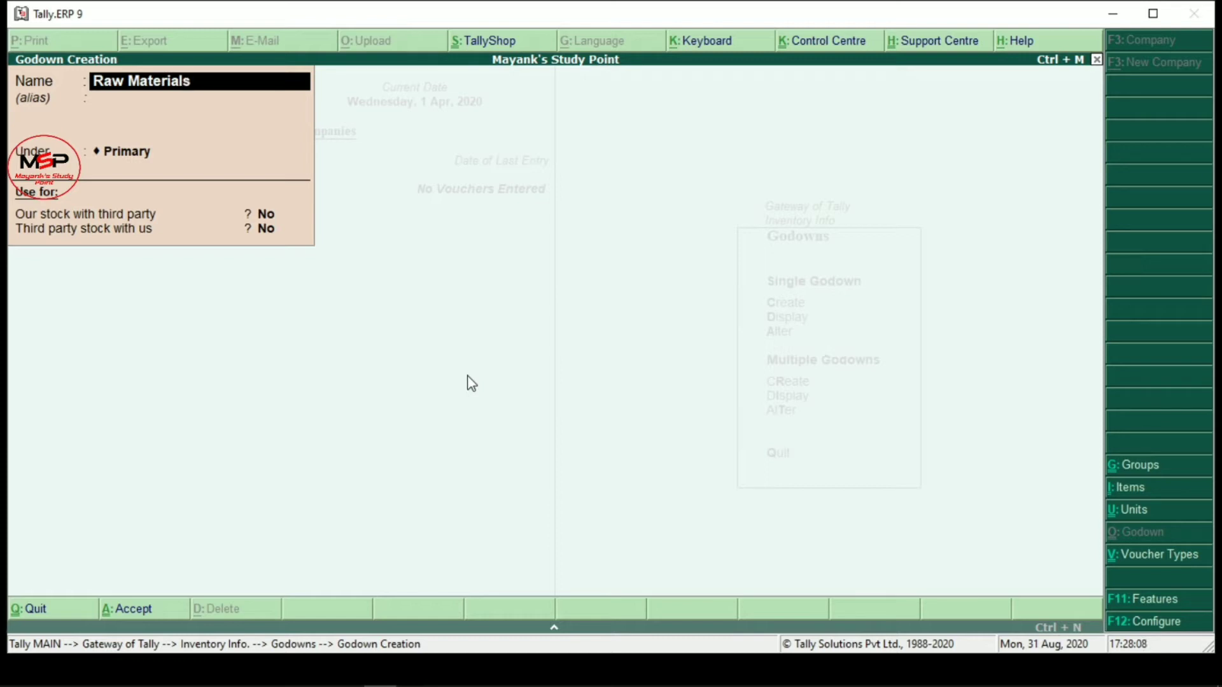
{"action": "type", "text": " Godown"}
{"action": "key", "text": "Return"}
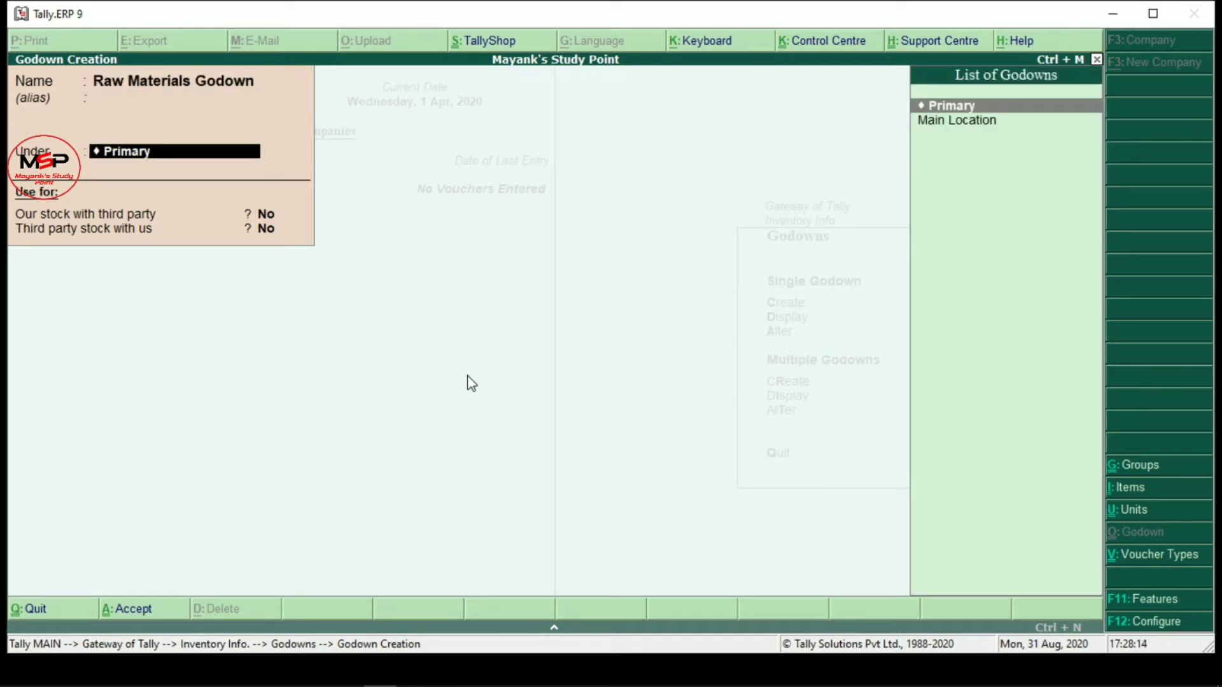
{"action": "key", "text": "Return"}
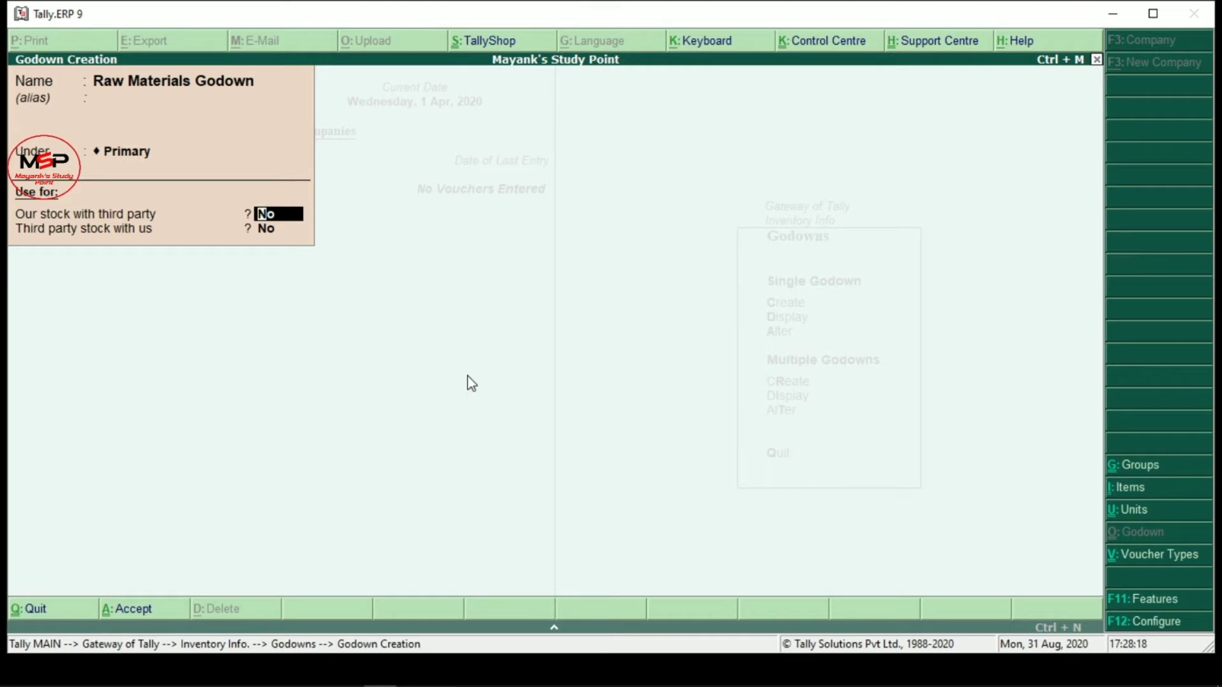
{"action": "key", "text": "Return"}
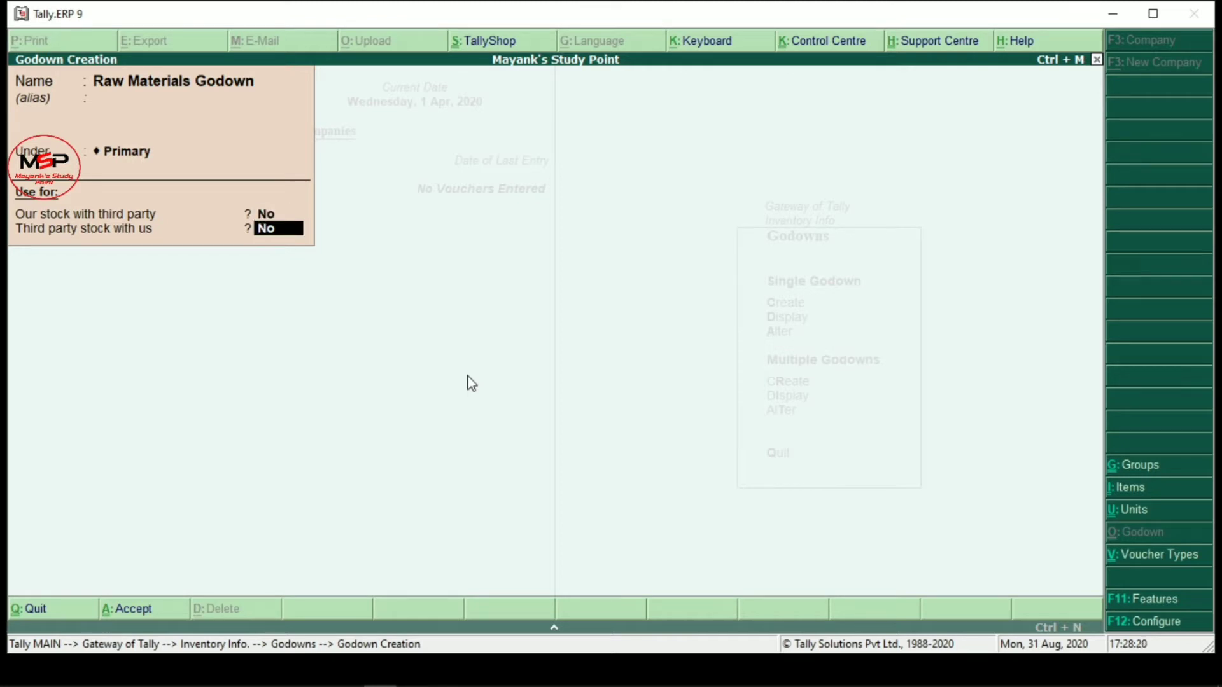
{"action": "key", "text": "Return"}
{"action": "key", "text": "Return"}
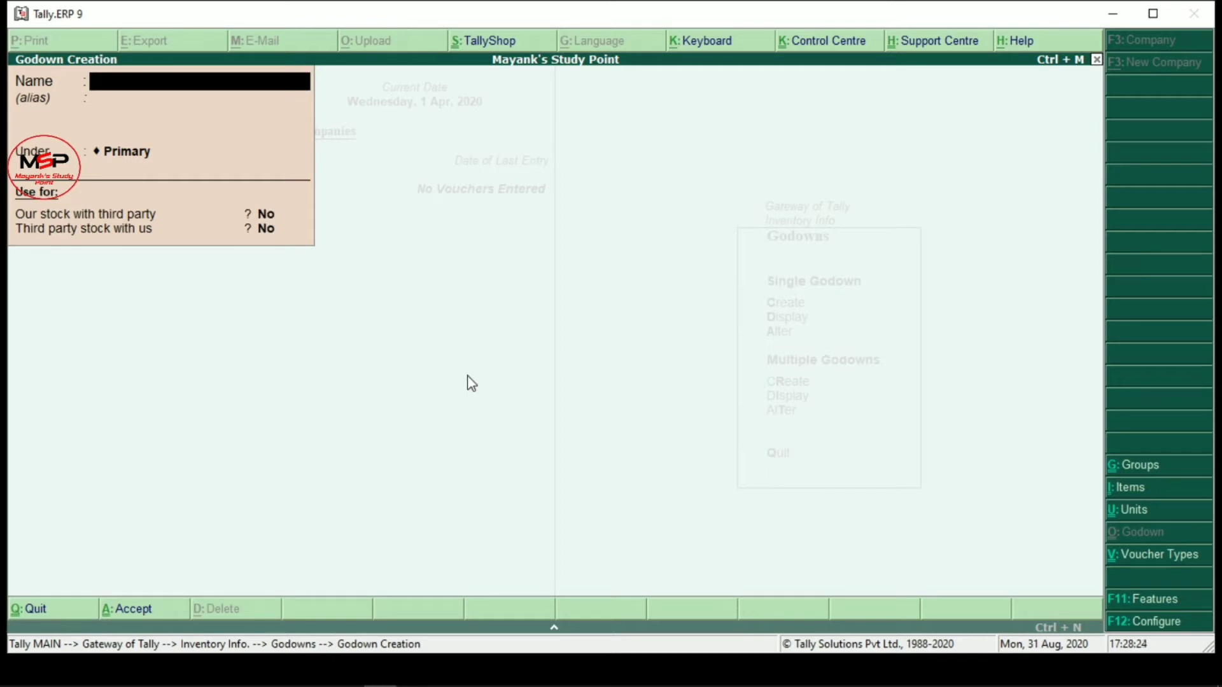
Step: Create a godown named Job Workers under Primary, with Our stock with third party set to Yes
{"action": "type", "text": "Job Woref"}
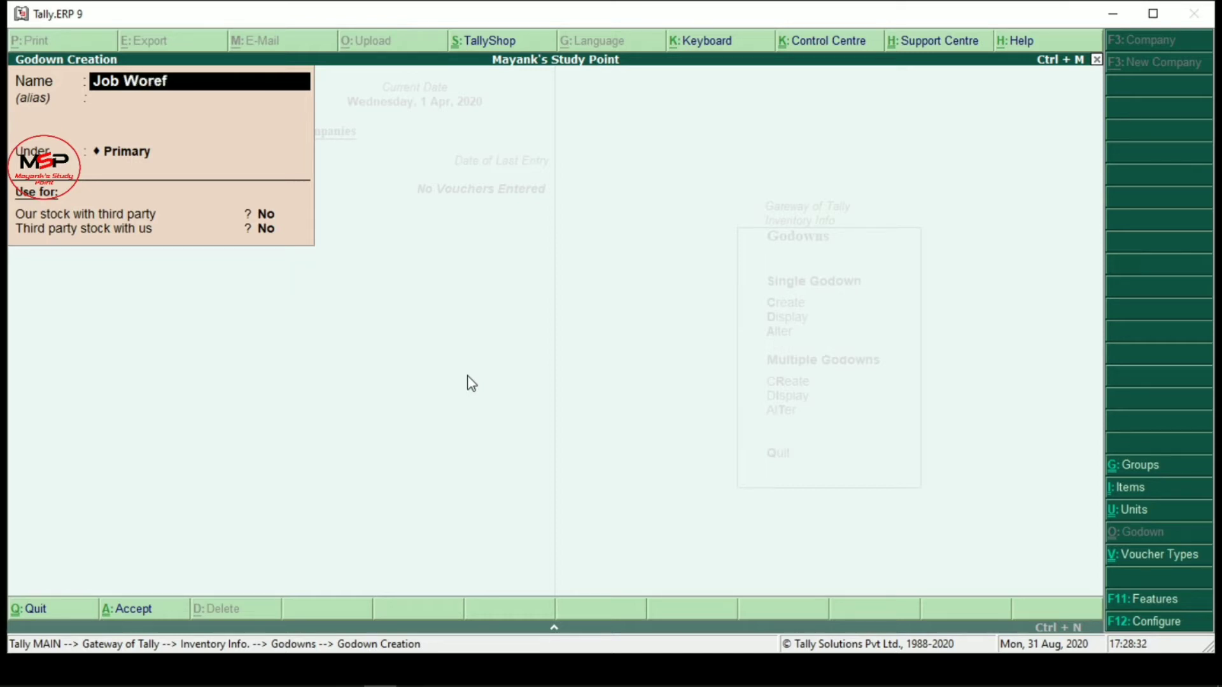
{"action": "key", "text": "BackSpace"}
{"action": "key", "text": "BackSpace"}
{"action": "type", "text": "kers"}
{"action": "key", "text": "Return"}
{"action": "key", "text": "Return"}
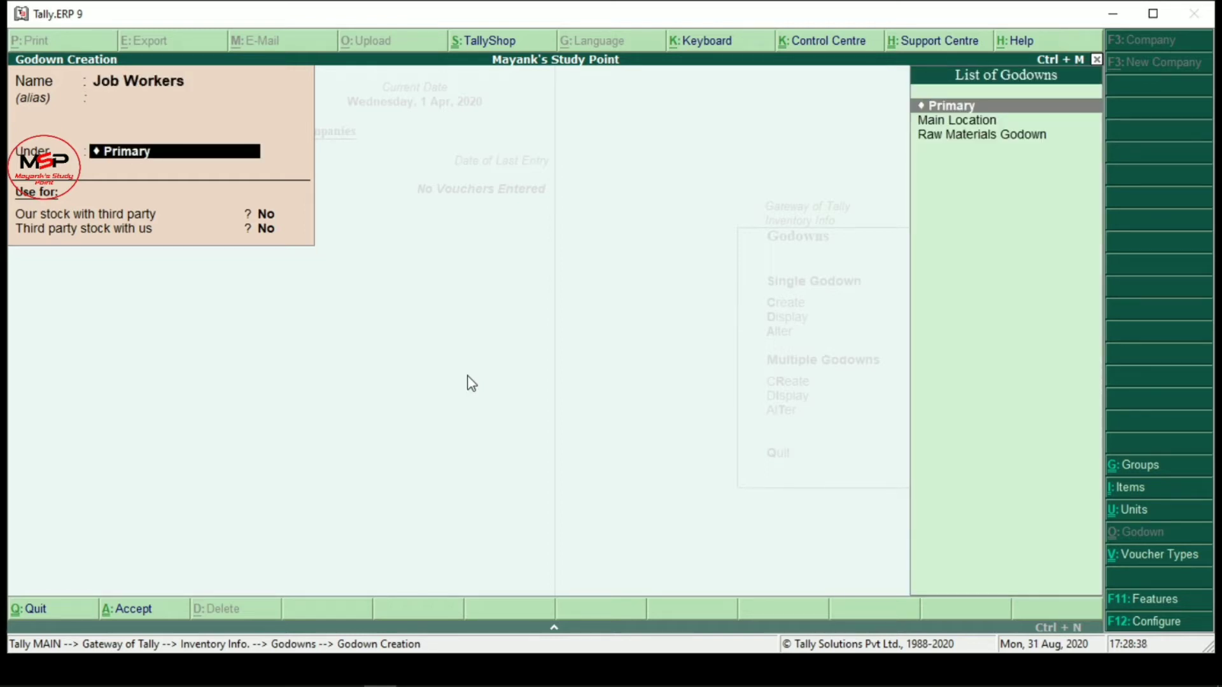
{"action": "key", "text": "Return"}
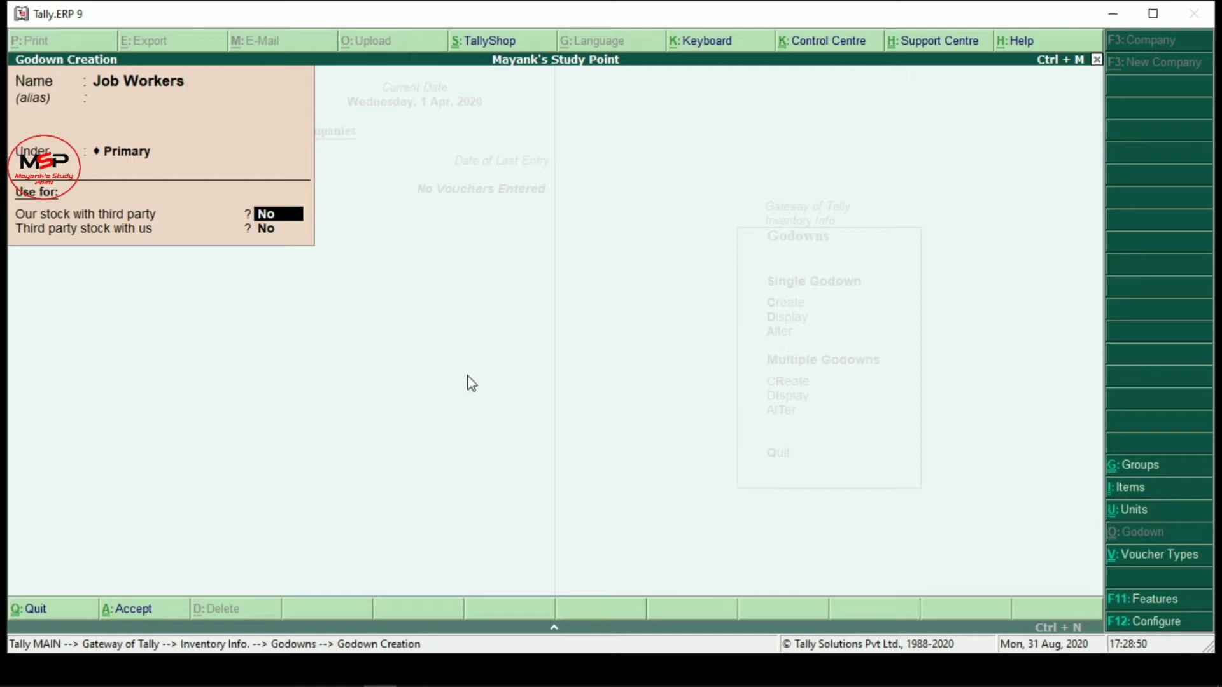
{"action": "type", "text": "y"}
{"action": "key", "text": "Return"}
{"action": "key", "text": "Return"}
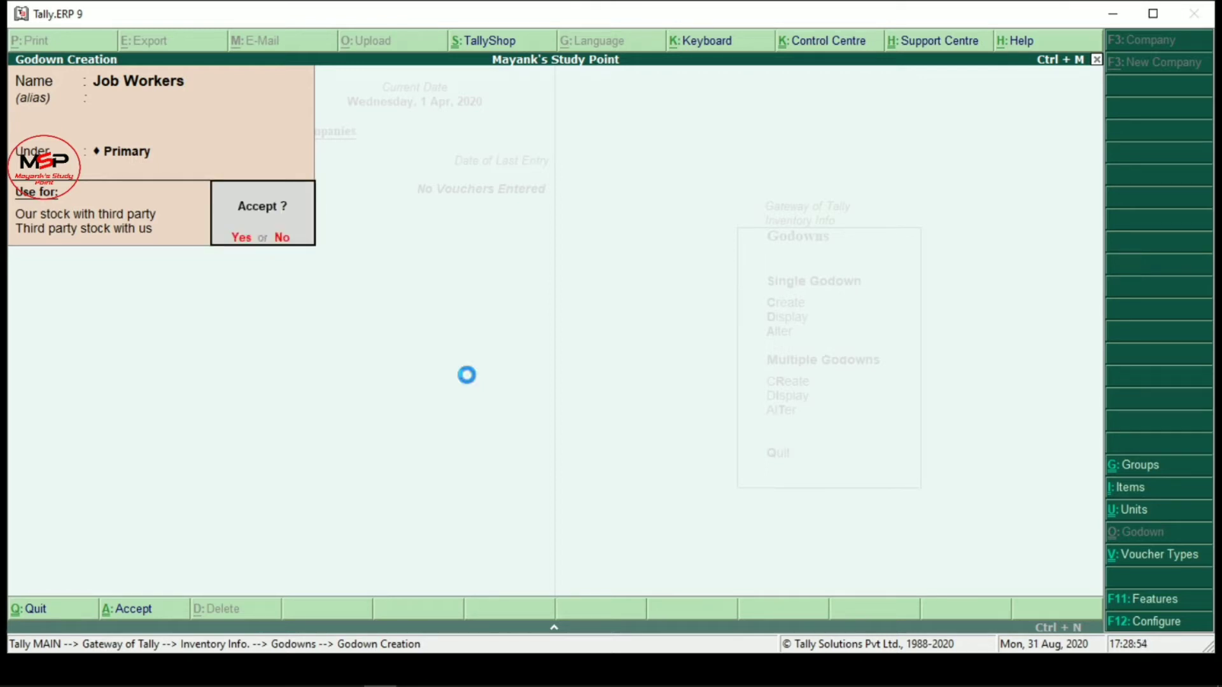
{"action": "key", "text": "y"}
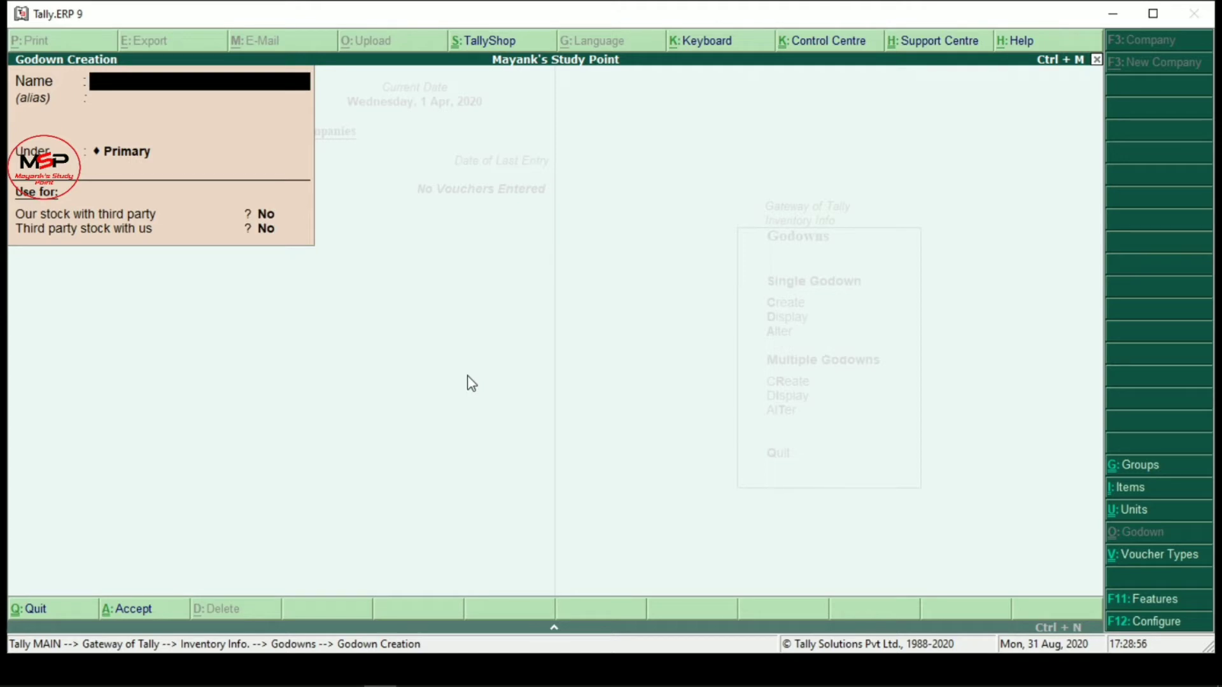
Step: Review the saved godown records for Raw Materials Godown and Job Workers, and accept the Job Workers details again
{"action": "key", "text": "Page_Up"}
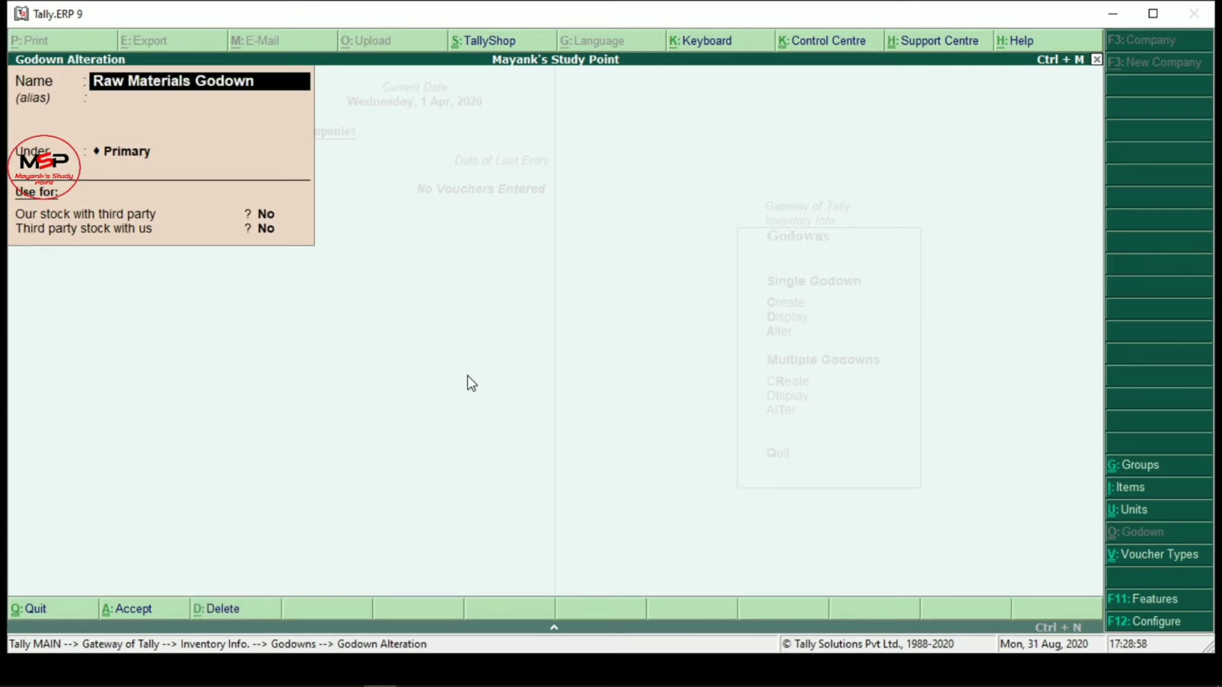
{"action": "key", "text": "Page_Up"}
{"action": "key", "text": "Page_Up"}
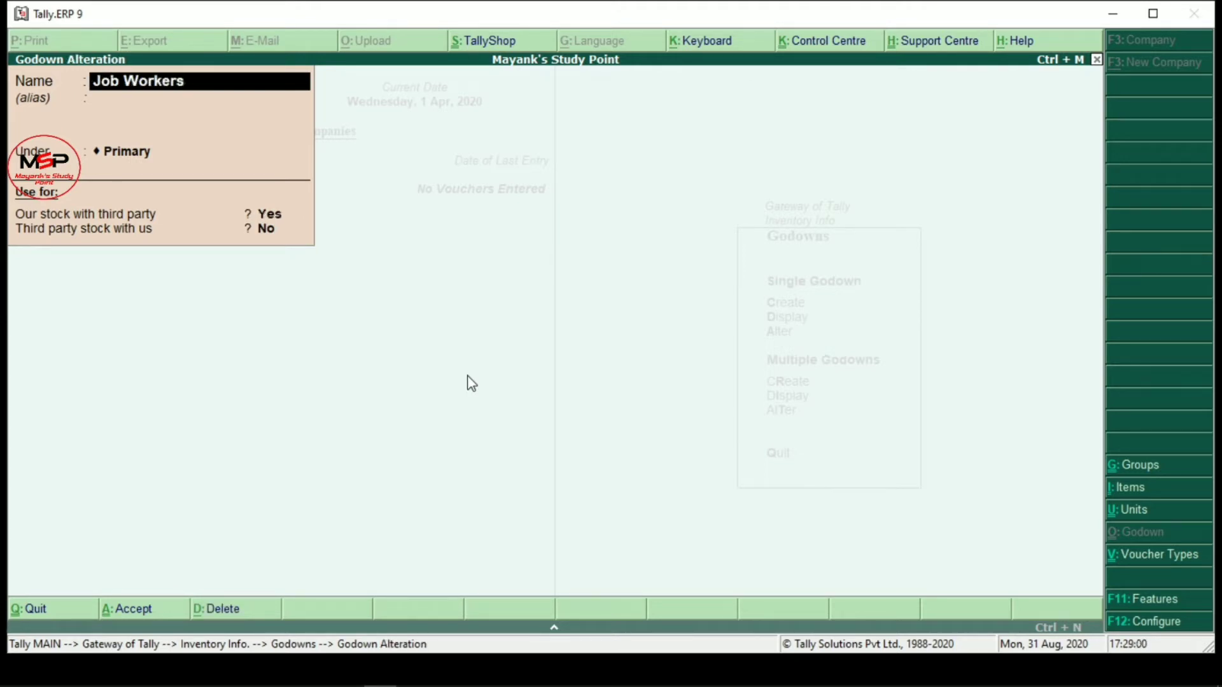
{"action": "key", "text": "Return"}
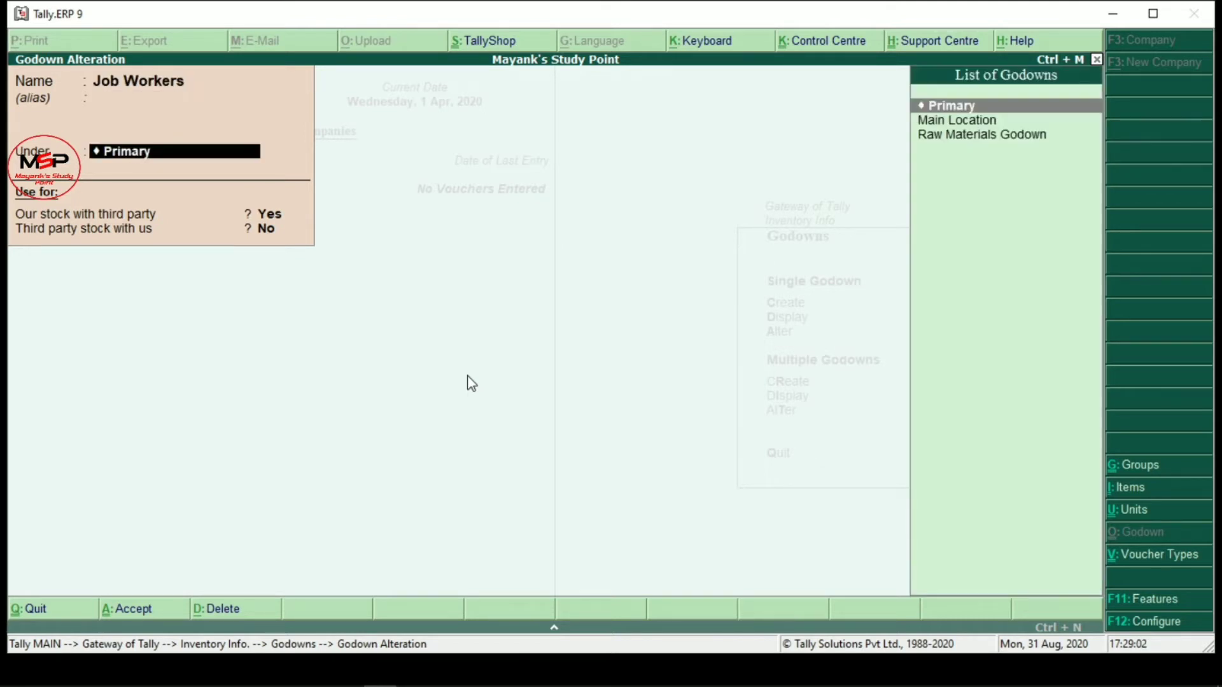
{"action": "key", "text": "Return"}
{"action": "key", "text": "y"}
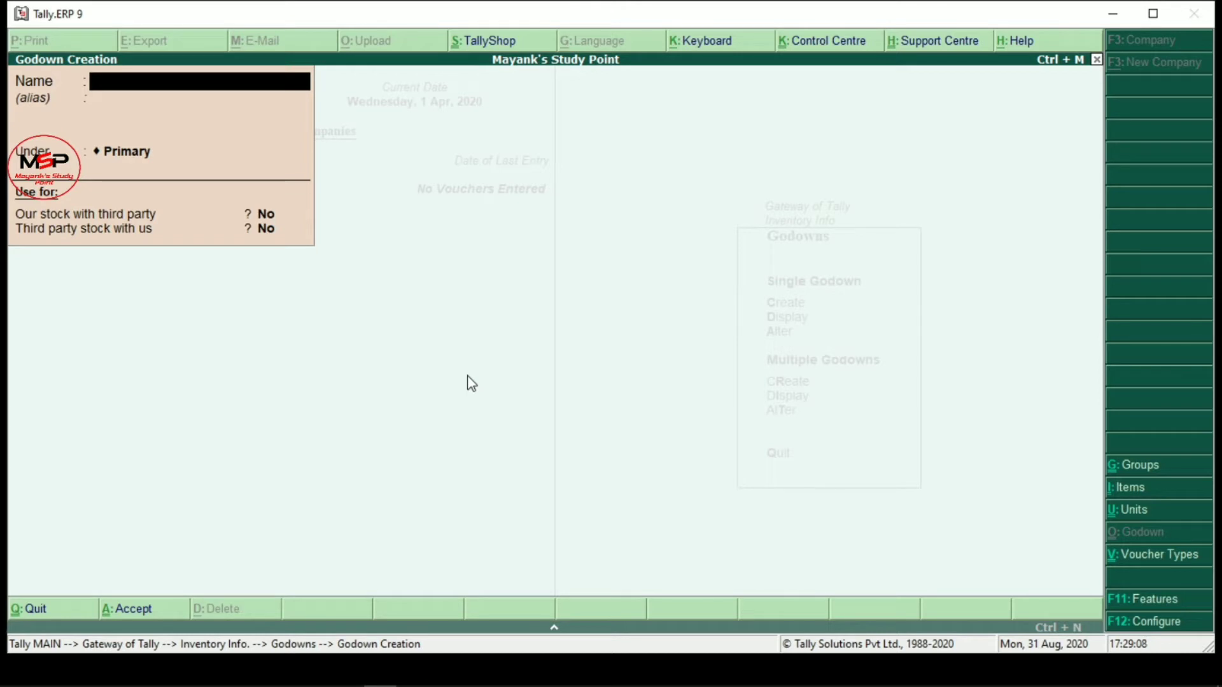
Step: Create a godown named Finished Godown under Primary with both third-party stock options set to No, and leave godown creation
{"action": "type", "text": "Finished Godw"}
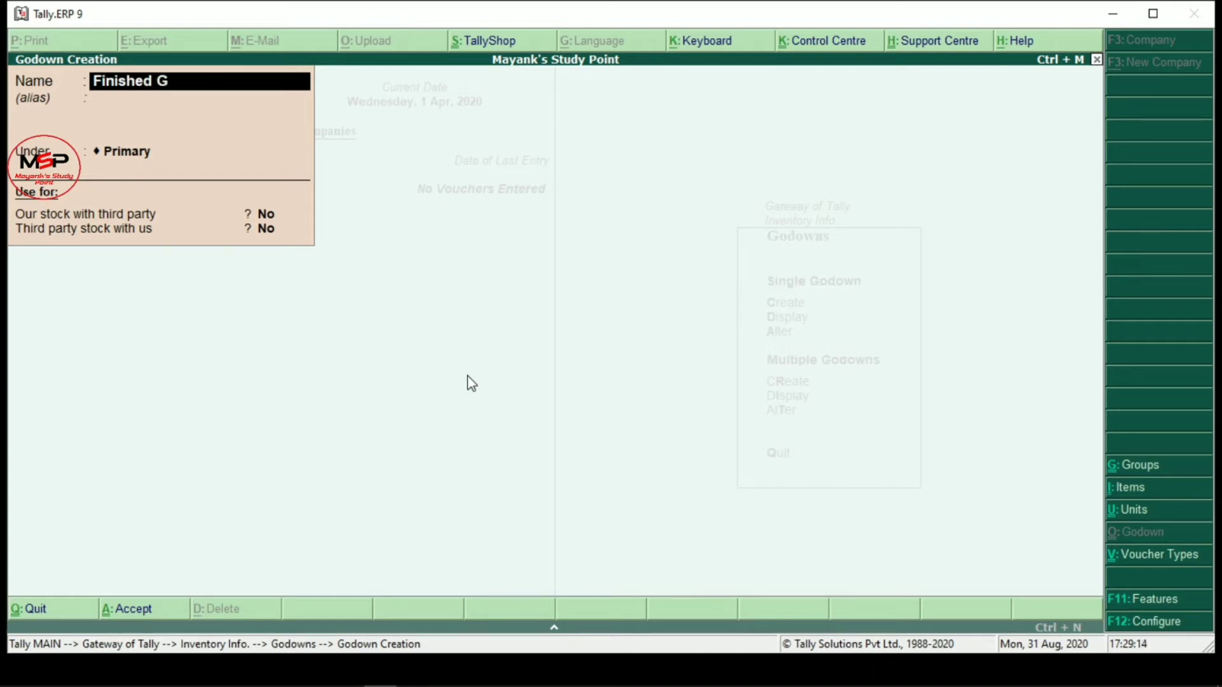
{"action": "key", "text": "BackSpace"}
{"action": "type", "text": "own"}
{"action": "key", "text": "Return"}
{"action": "key", "text": "Return"}
{"action": "key", "text": "Return"}
{"action": "key", "text": "Return"}
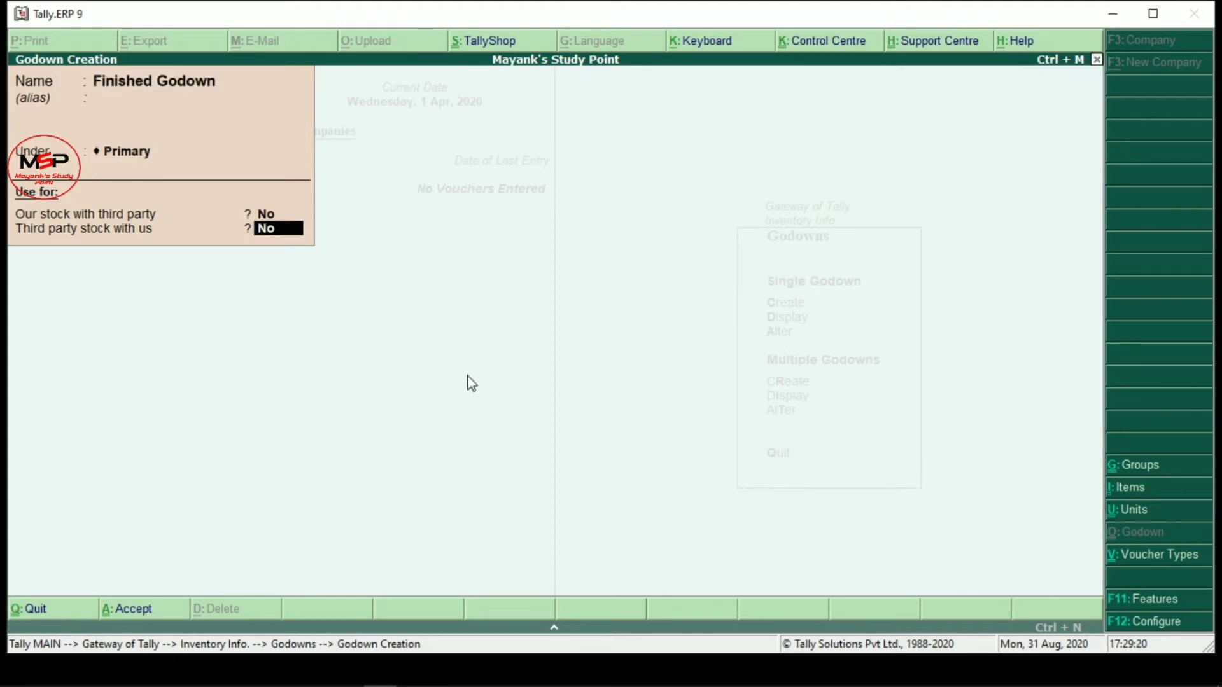
{"action": "key", "text": "Return"}
{"action": "key", "text": "Return"}
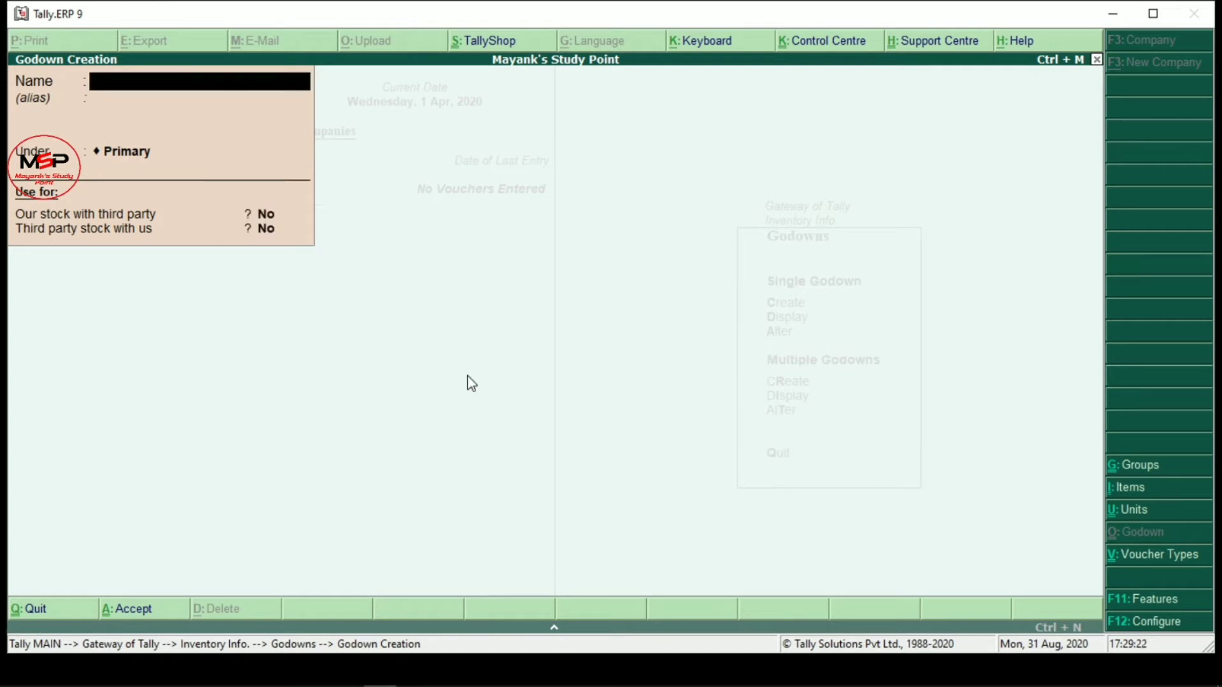
{"action": "key", "text": "Escape"}
{"action": "key", "text": "Return"}
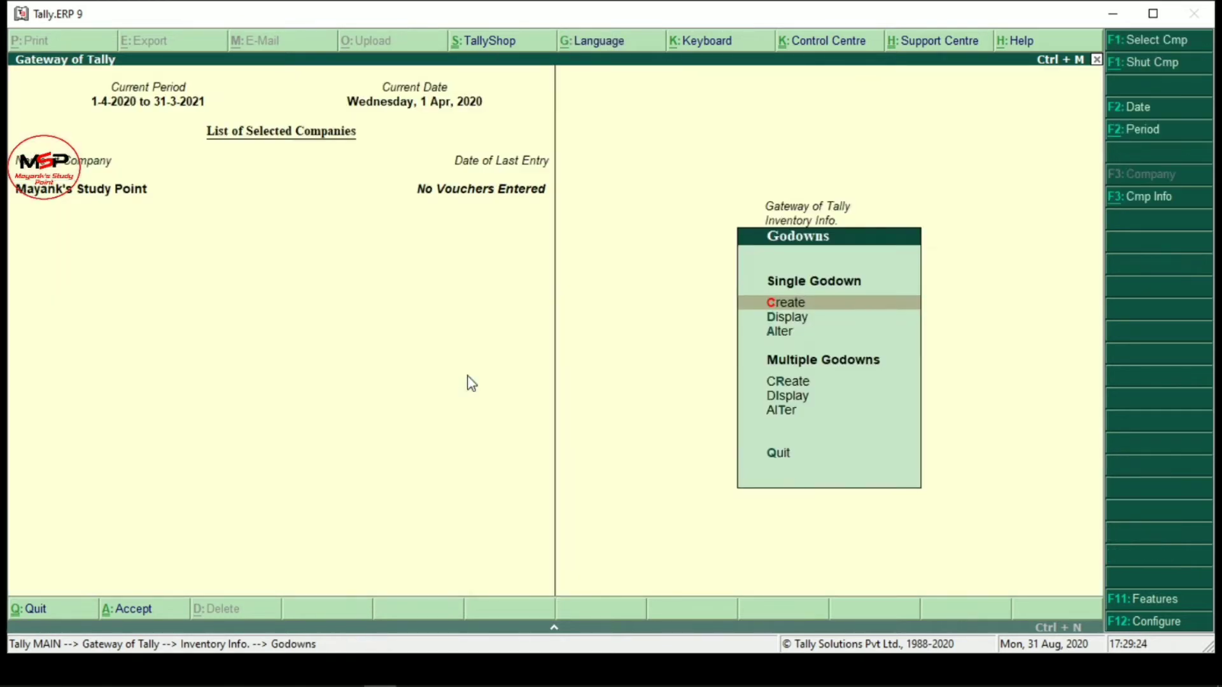
Step: Start a single stock group named Finished Groups under Primary, with adding item quantities and Set/alter GST Details both set to Yes
{"action": "key", "text": "Escape"}
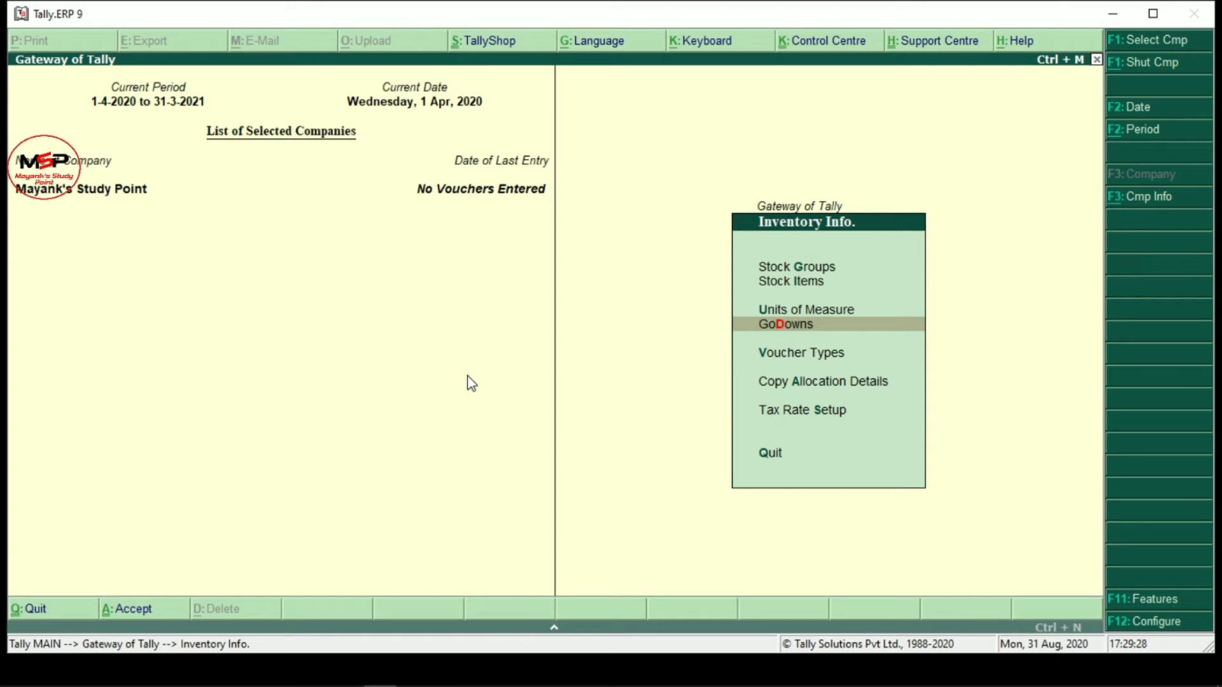
{"action": "key", "text": "g"}
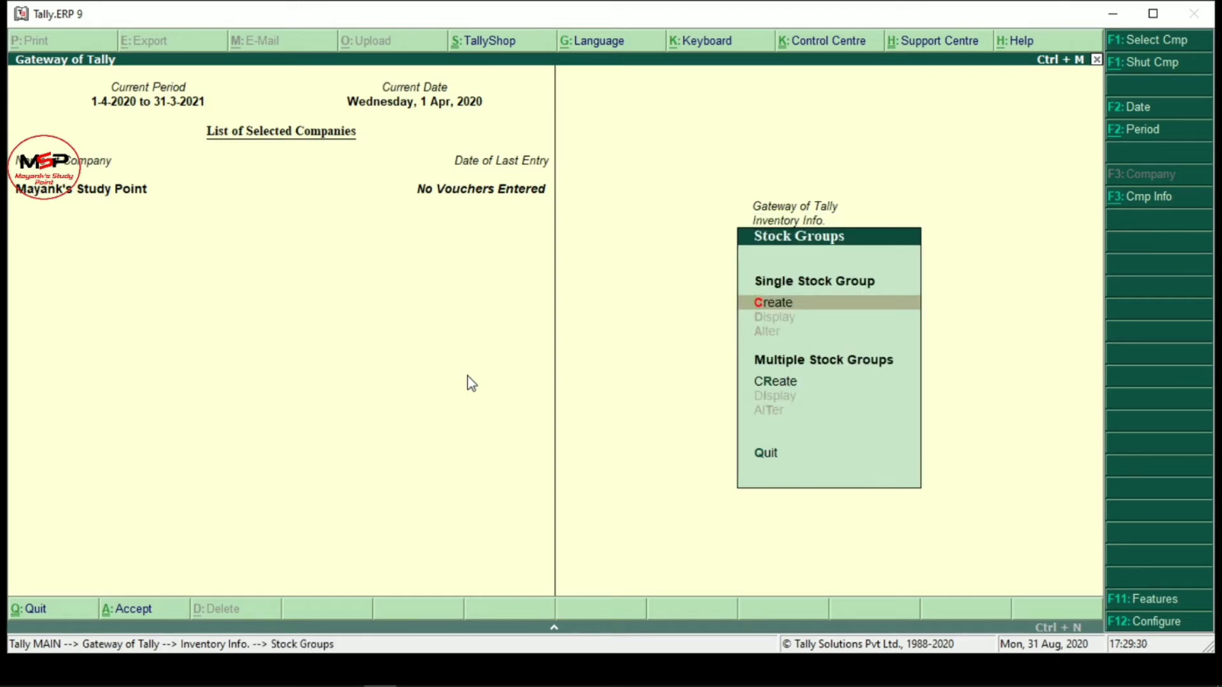
{"action": "key", "text": "Return"}
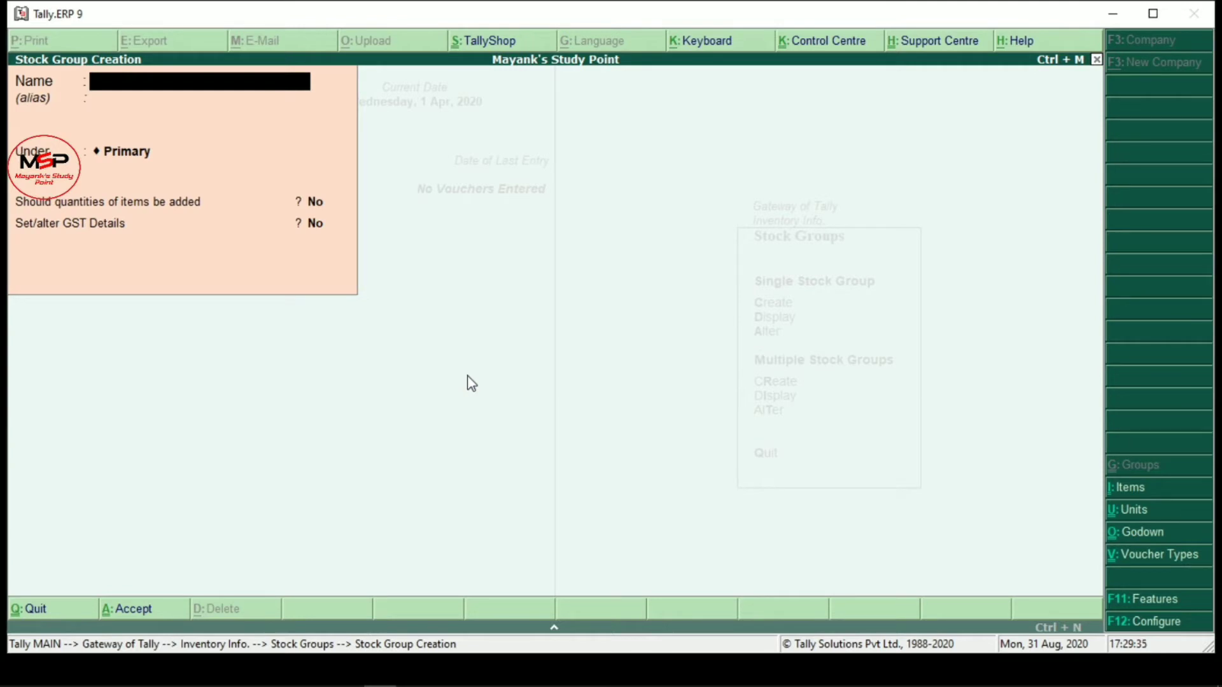
{"action": "type", "text": "Finished f"}
{"action": "key", "text": "BackSpace"}
{"action": "type", "text": "G"}
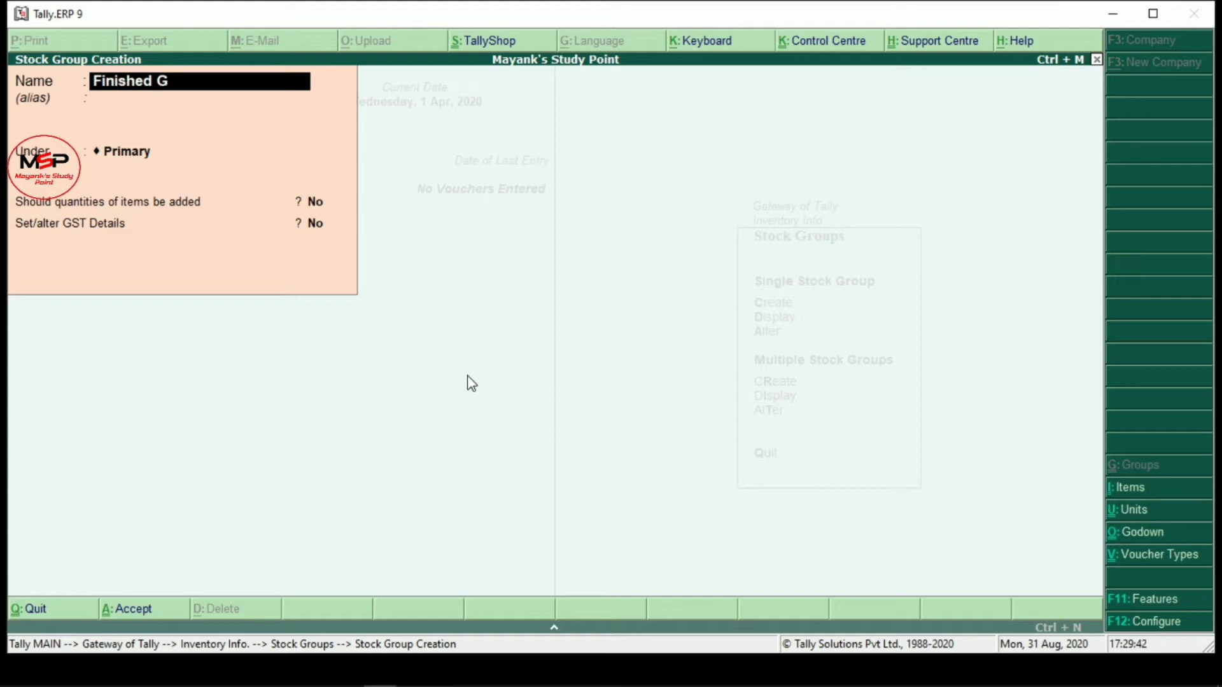
{"action": "type", "text": "roups"}
{"action": "key", "text": "Return"}
{"action": "key", "text": "Return"}
{"action": "key", "text": "Return"}
{"action": "type", "text": "y"}
{"action": "key", "text": "Return"}
{"action": "type", "text": "y"}
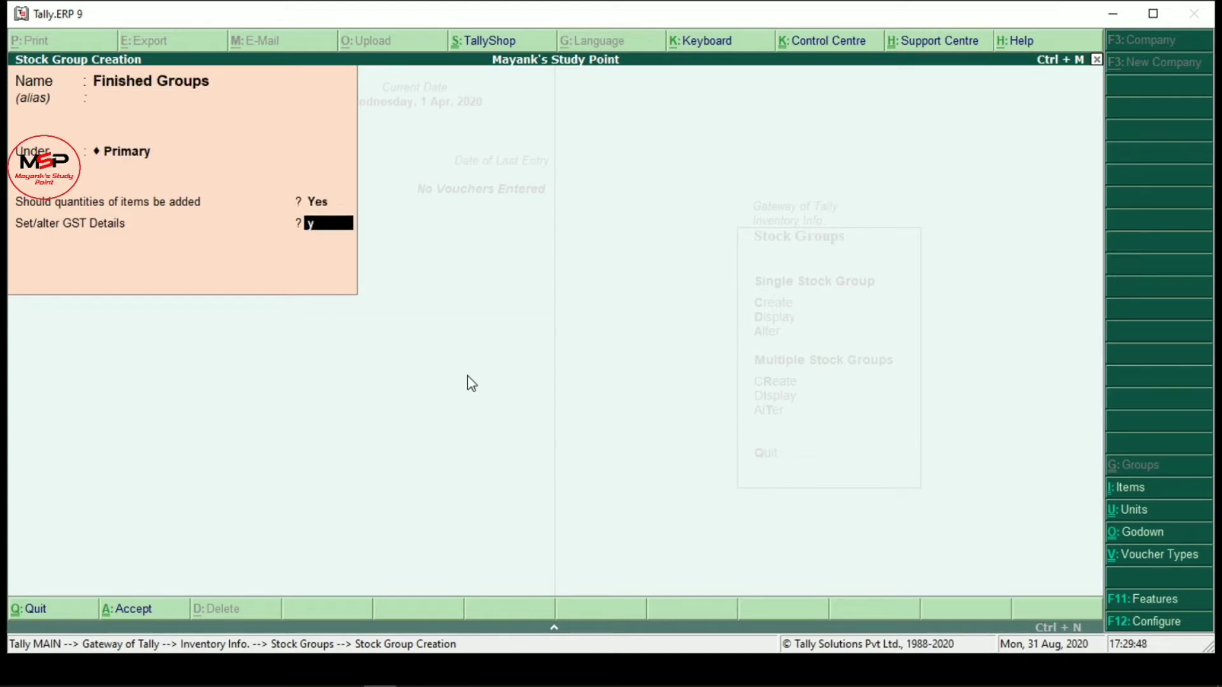
Step: Enter GST details for Finished Groups with HSN/SAC 123, taxability Taxable and integrated tax 18%, and save the stock group
{"action": "key", "text": "Return"}
{"action": "type", "text": "123"}
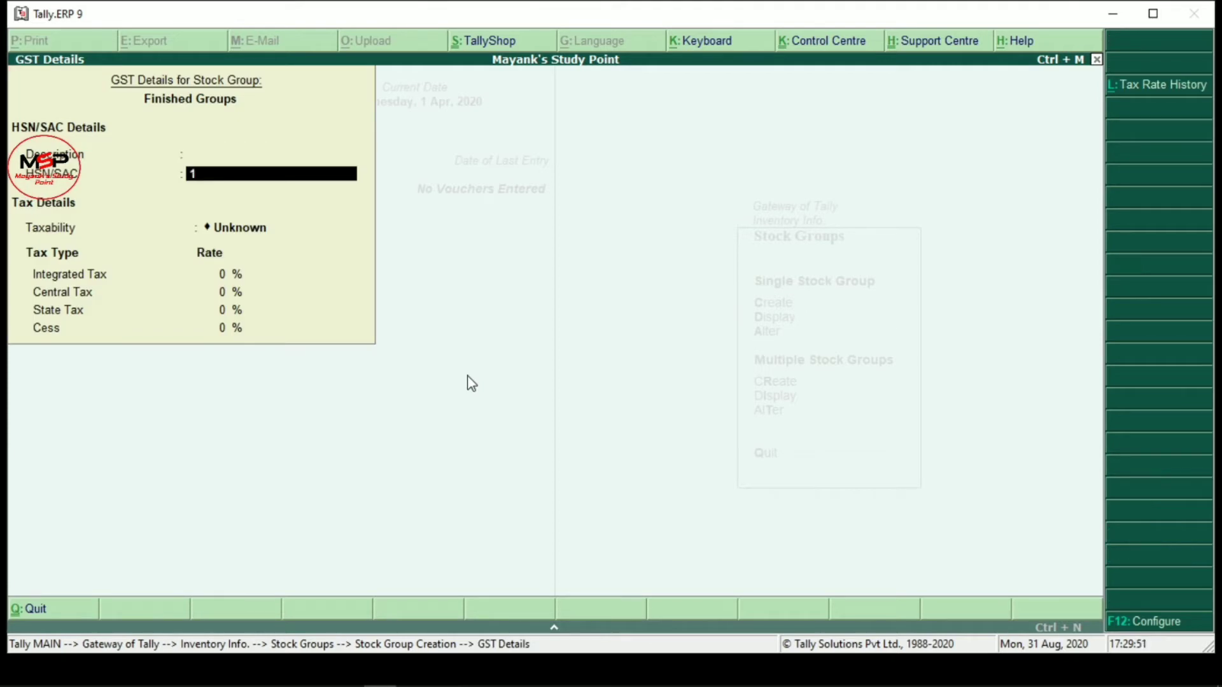
{"action": "key", "text": "Return"}
{"action": "key", "text": "Down"}
{"action": "key", "text": "Down"}
{"action": "key", "text": "Down"}
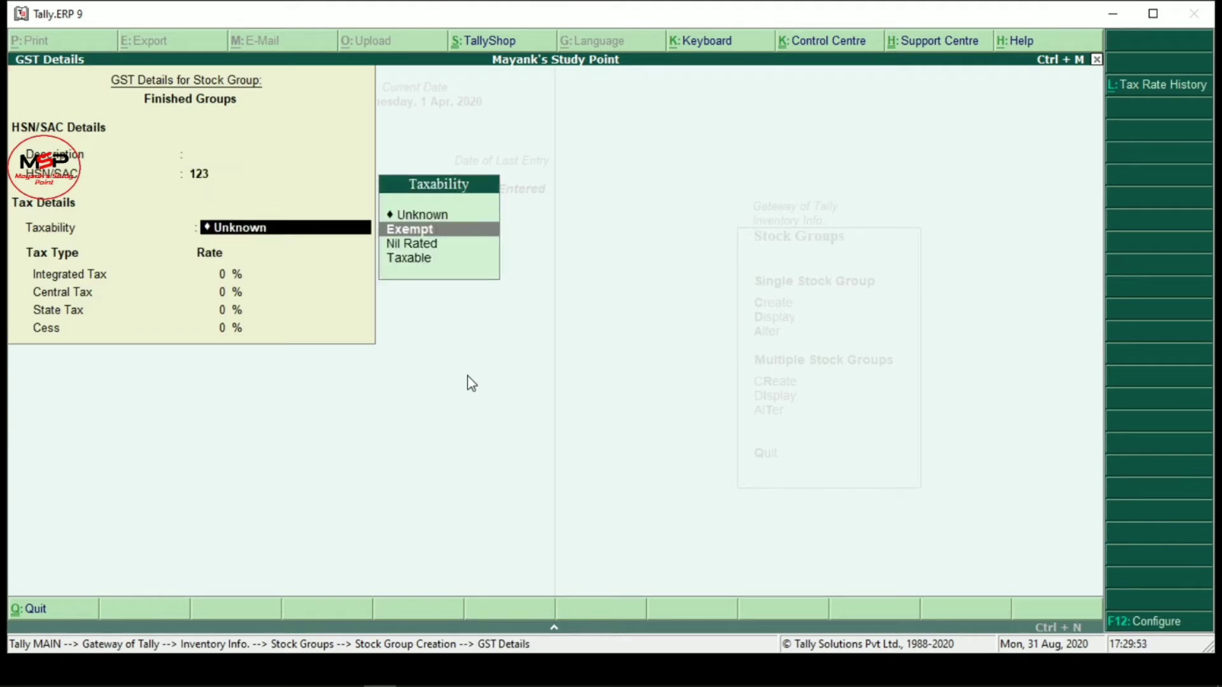
{"action": "key", "text": "Return"}
{"action": "type", "text": "18"}
{"action": "key", "text": "Return"}
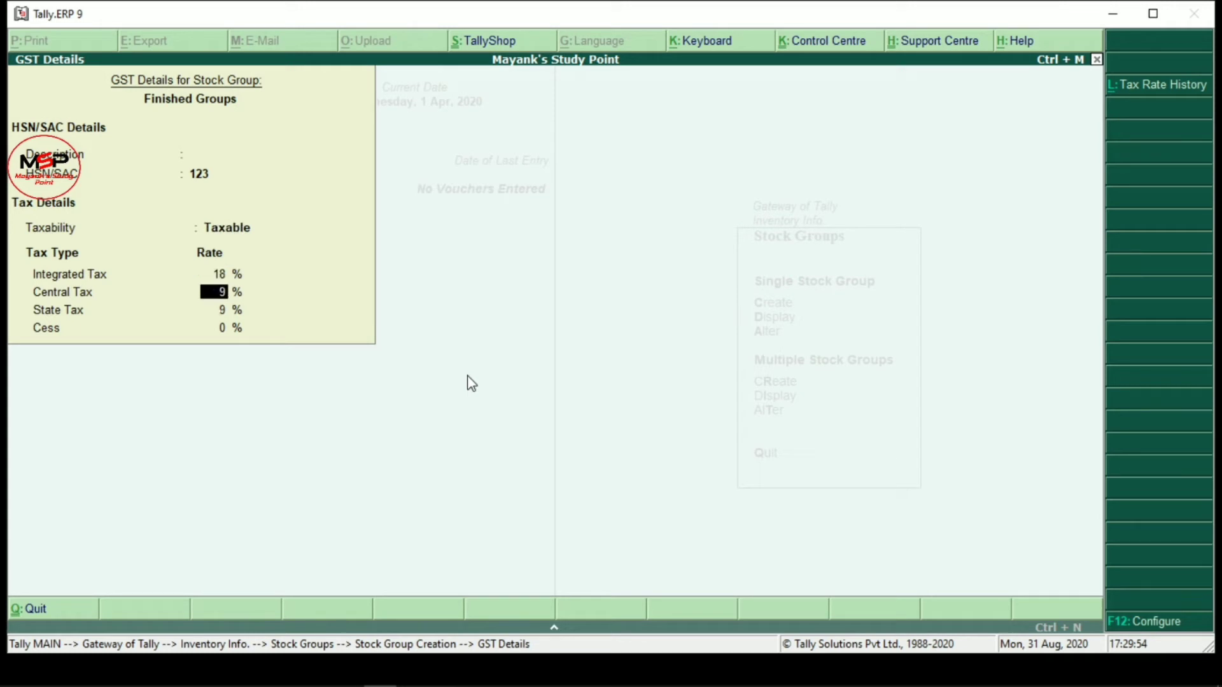
{"action": "key", "text": "Return"}
{"action": "key", "text": "Return"}
{"action": "key", "text": "Return"}
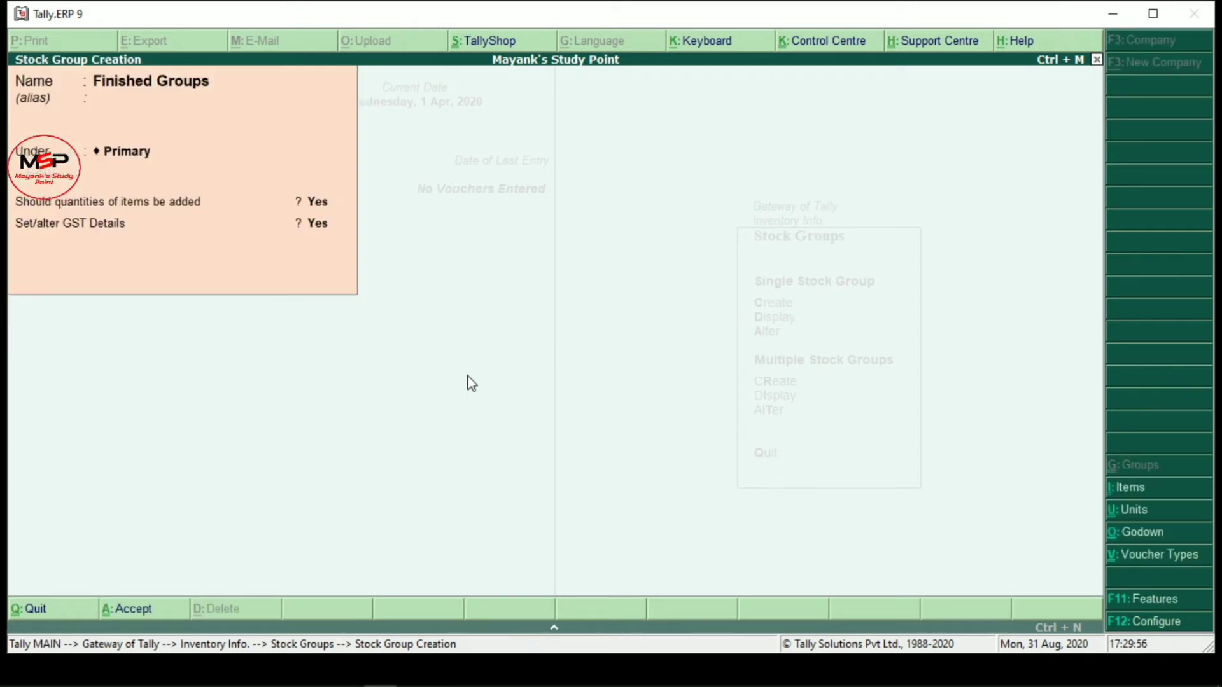
{"action": "key", "text": "Return"}
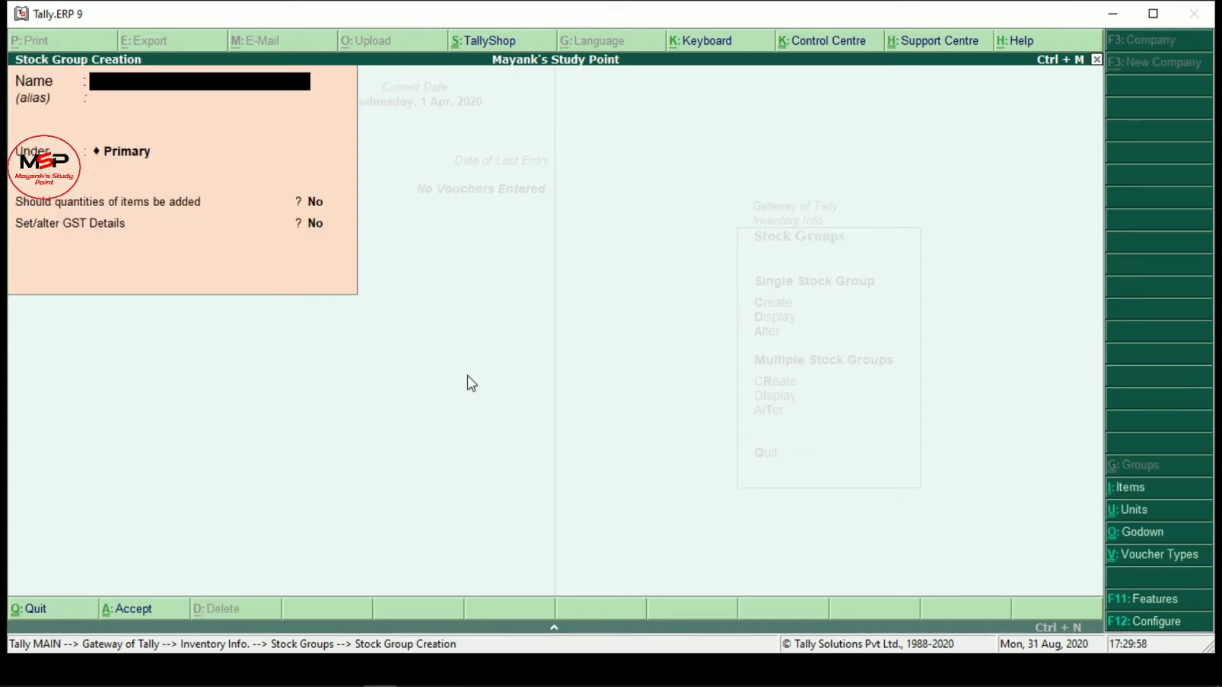
Step: Start a stock group named Scrap under Primary, with adding item quantities and Set/alter GST Details both set to Yes
{"action": "type", "text": "Scra"}
{"action": "type", "text": "p"}
{"action": "key", "text": "Return"}
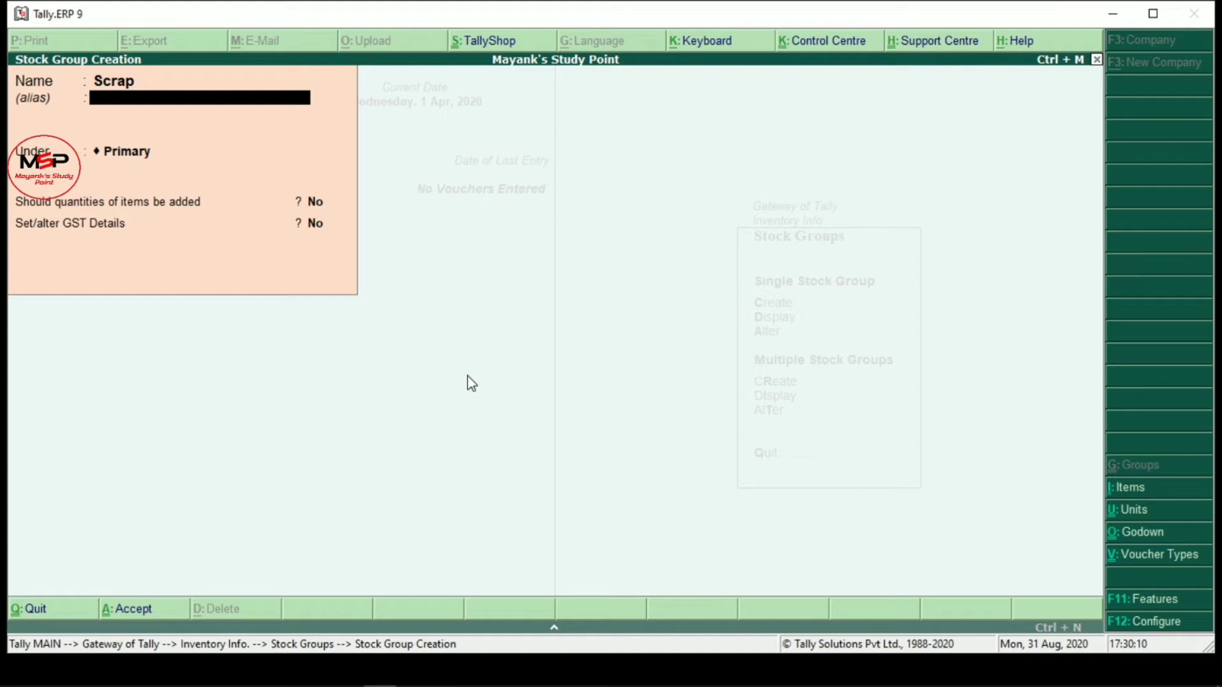
{"action": "key", "text": "Return"}
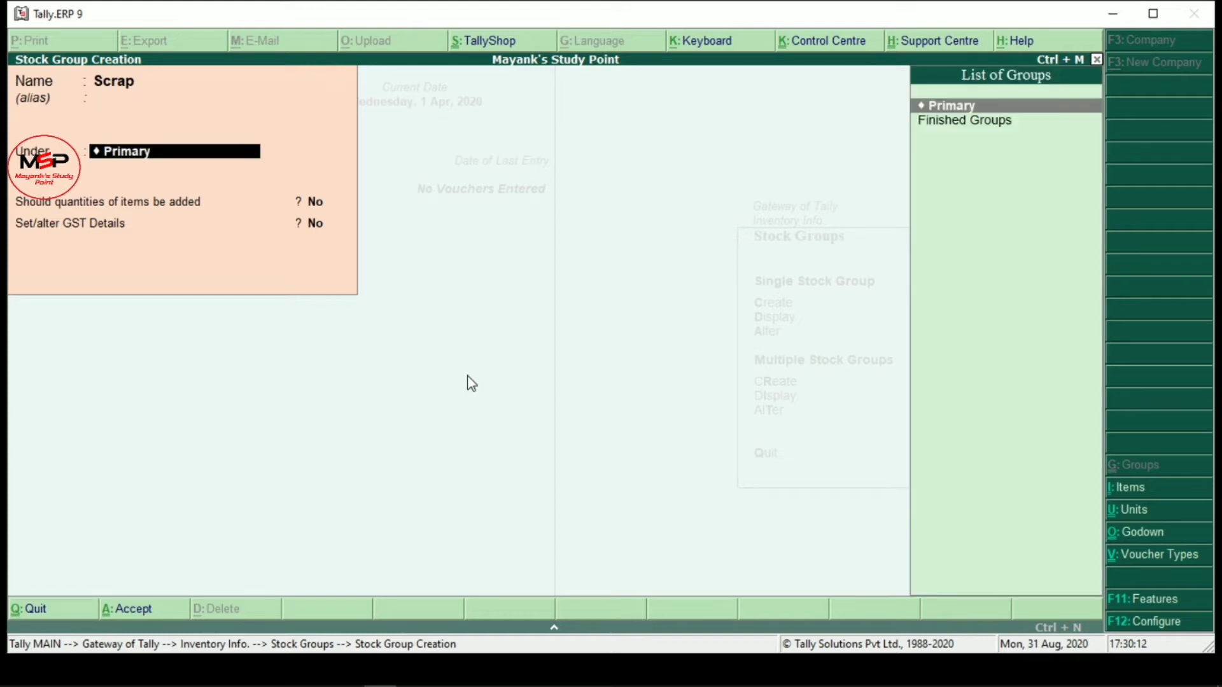
{"action": "key", "text": "Return"}
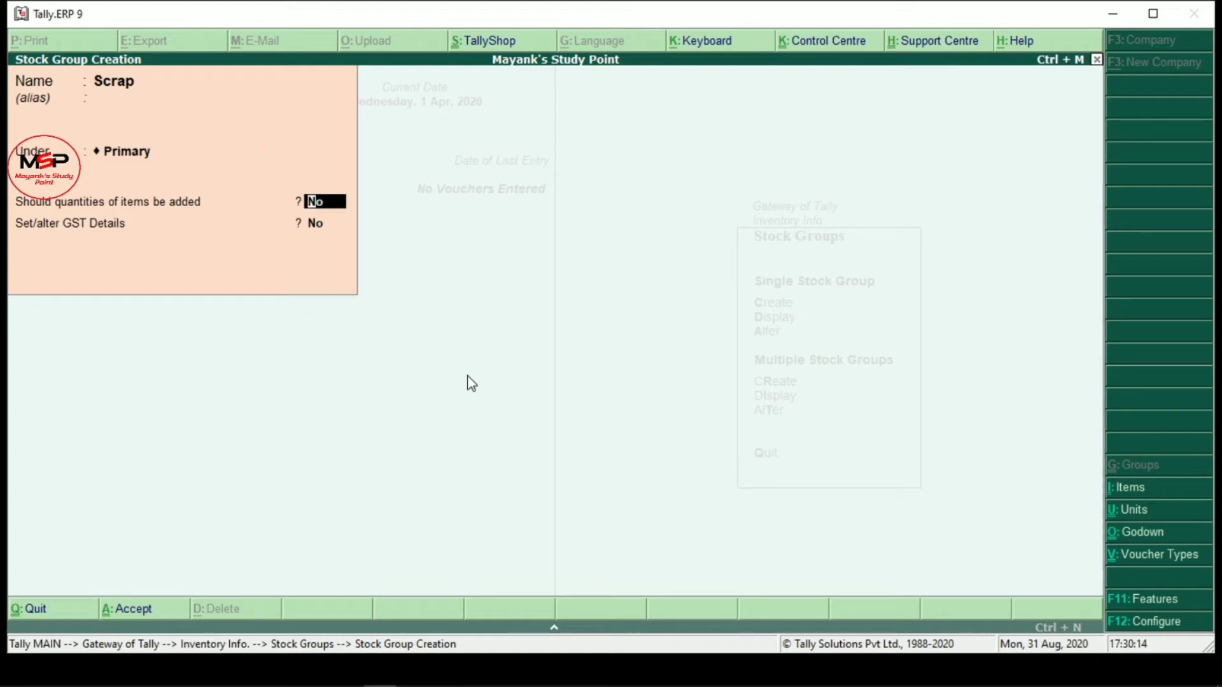
{"action": "type", "text": "y"}
{"action": "key", "text": "Return"}
{"action": "type", "text": "y"}
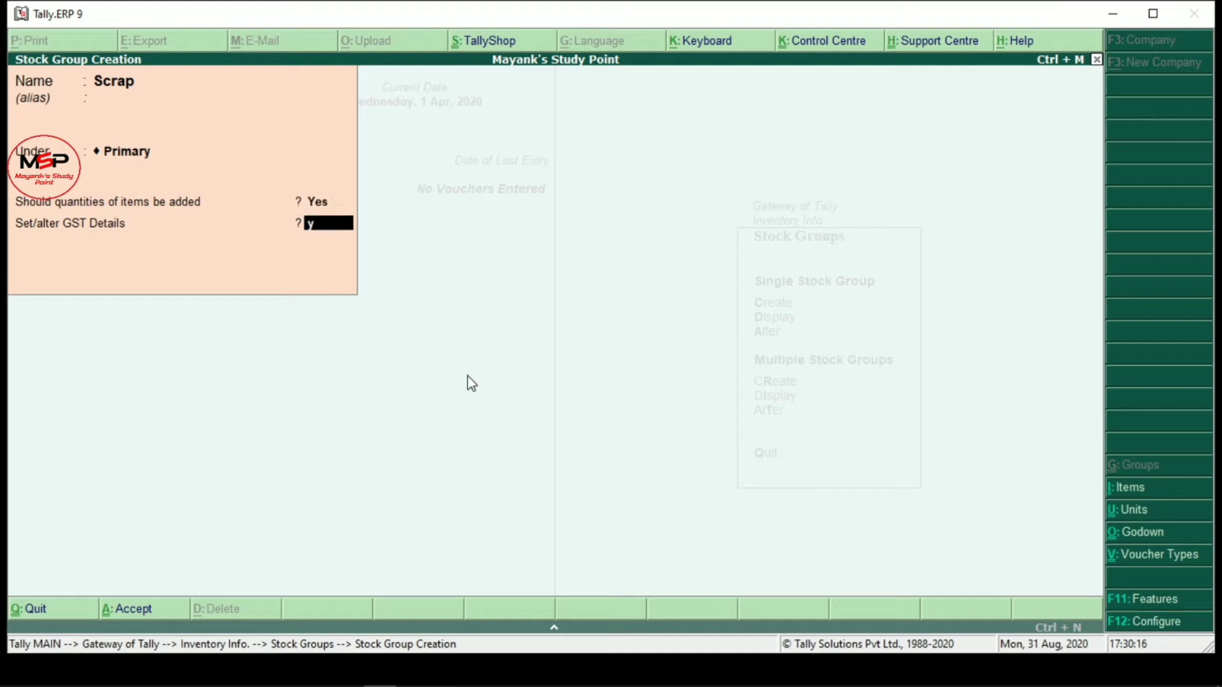
Step: Enter GST details for Scrap with HSN/SAC 456, taxability Taxable and integrated tax 18%, and save the stock group
{"action": "key", "text": "Return"}
{"action": "key", "text": "Return"}
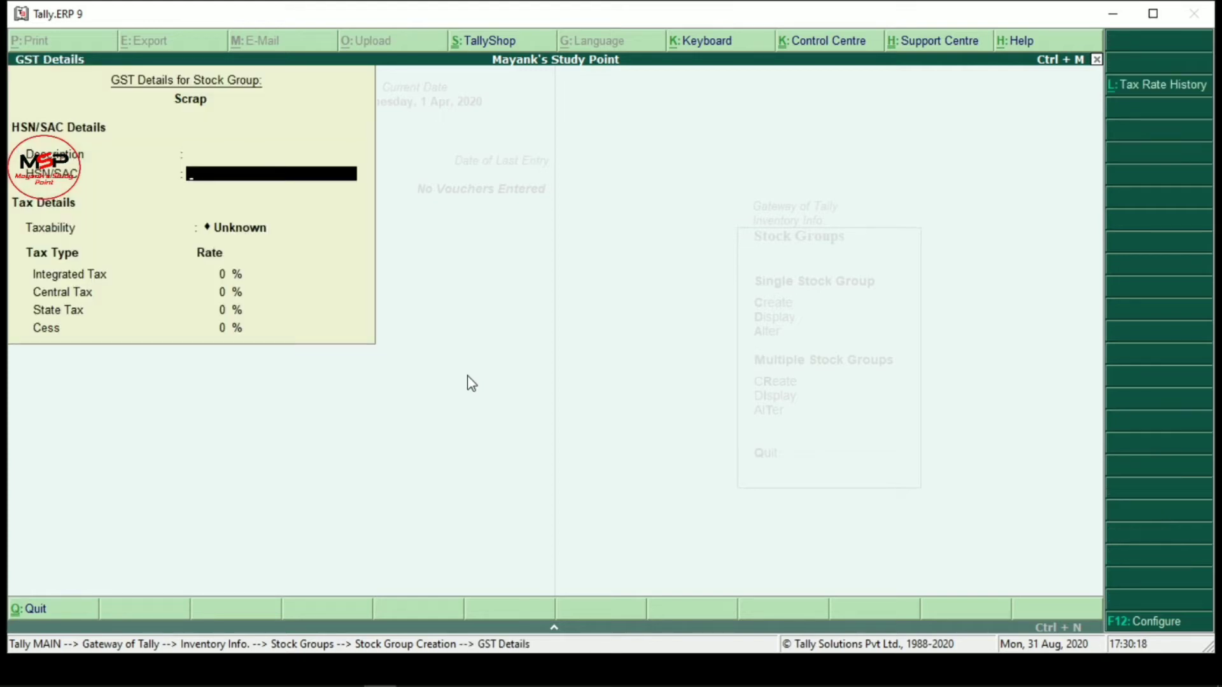
{"action": "type", "text": "456"}
{"action": "key", "text": "Return"}
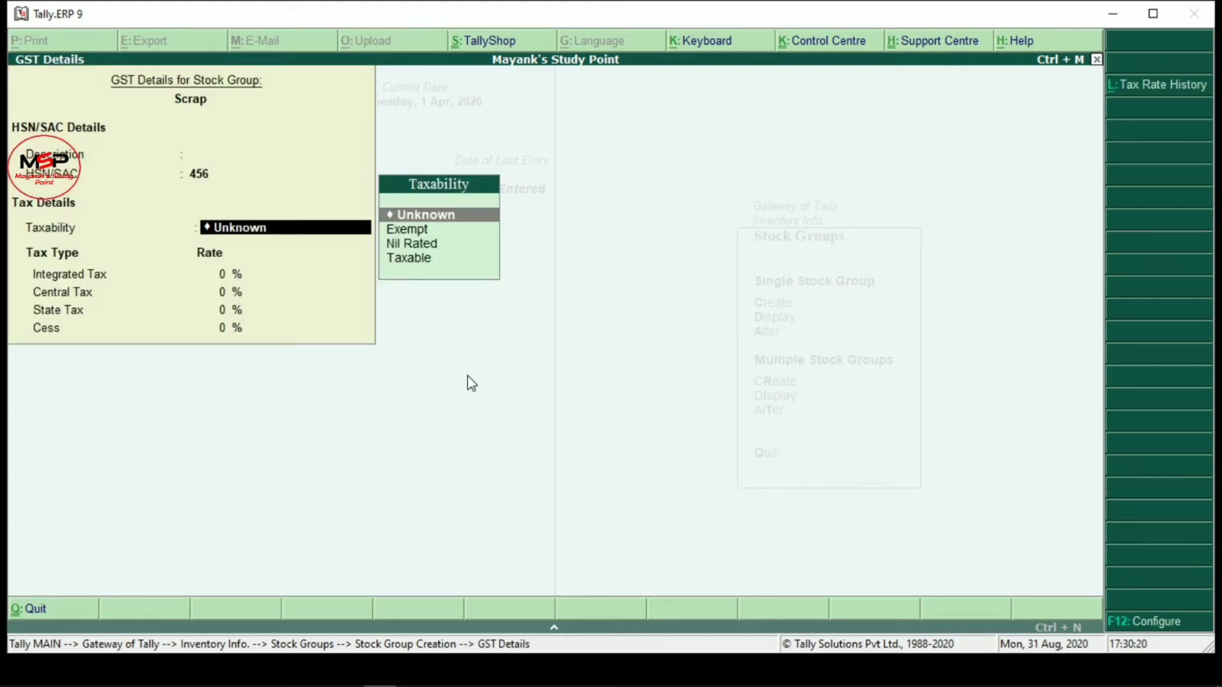
{"action": "key", "text": "Down"}
{"action": "key", "text": "Down"}
{"action": "key", "text": "Down"}
{"action": "key", "text": "Return"}
{"action": "type", "text": "18"}
{"action": "key", "text": "Return"}
{"action": "key", "text": "Return"}
{"action": "key", "text": "Return"}
{"action": "key", "text": "Return"}
{"action": "key", "text": "Return"}
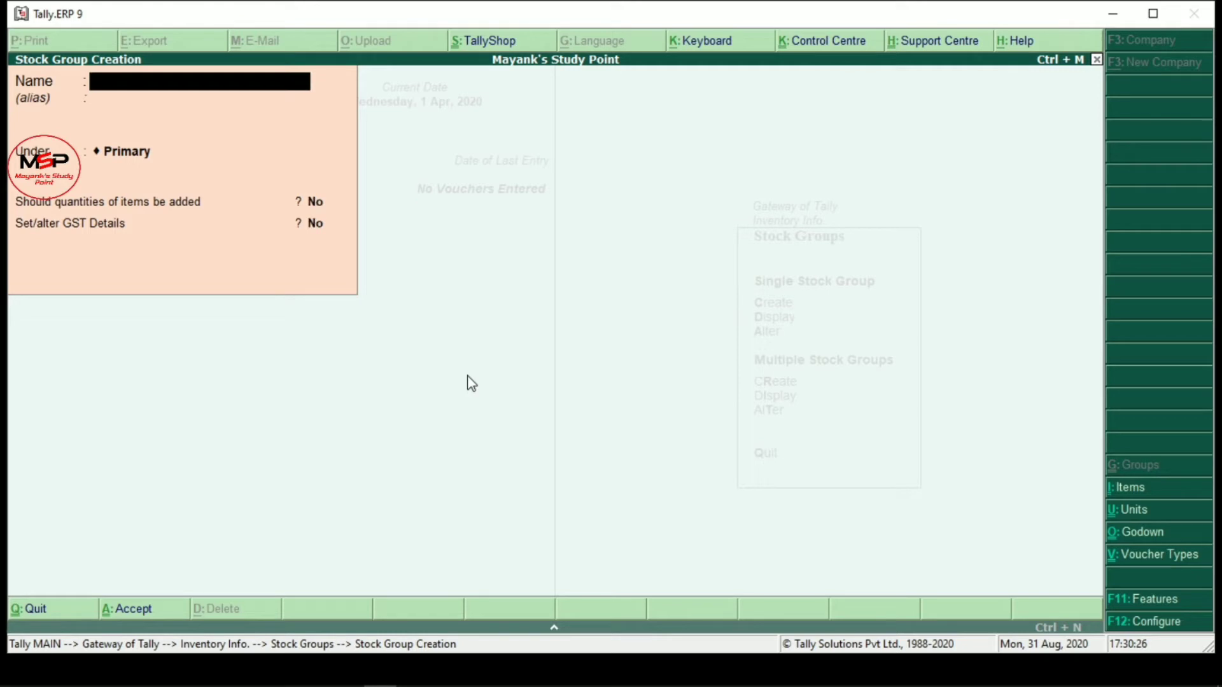
Step: Start a stock group named Raw Materials under Primary, with adding item quantities and Set/alter GST Details both set to Yes
{"action": "type", "text": "Raw m"}
{"action": "type", "text": "ateri"}
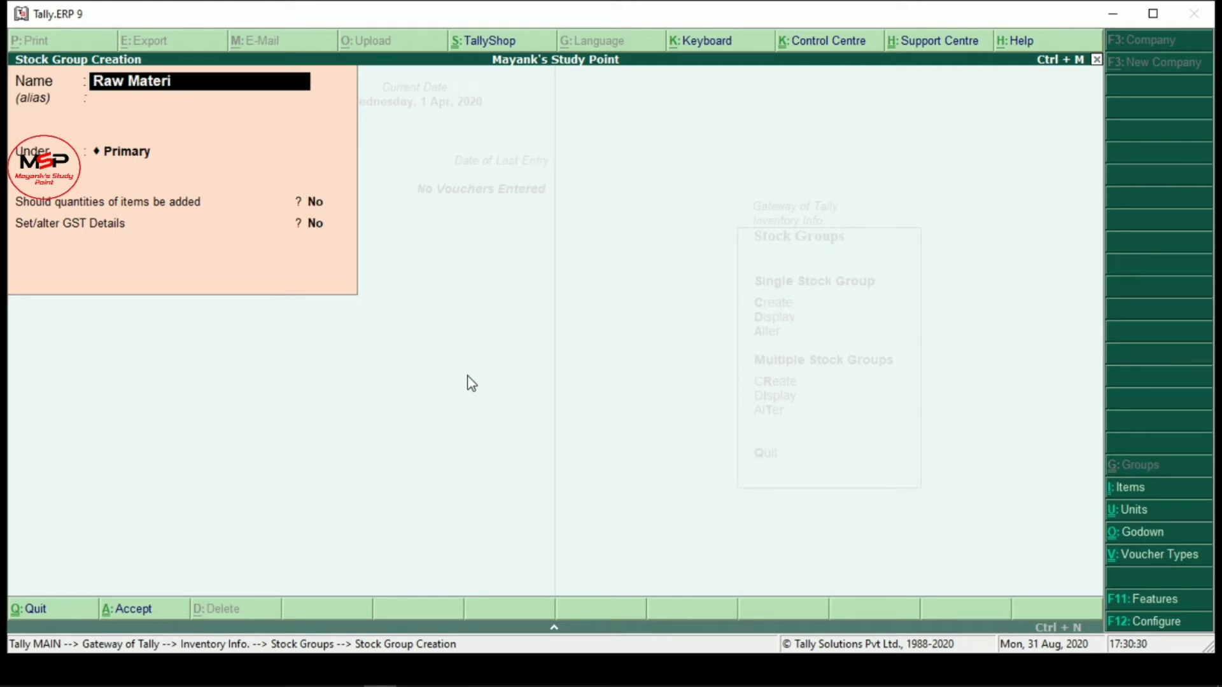
{"action": "type", "text": "als"}
{"action": "key", "text": "Return"}
{"action": "key", "text": "Return"}
{"action": "key", "text": "Return"}
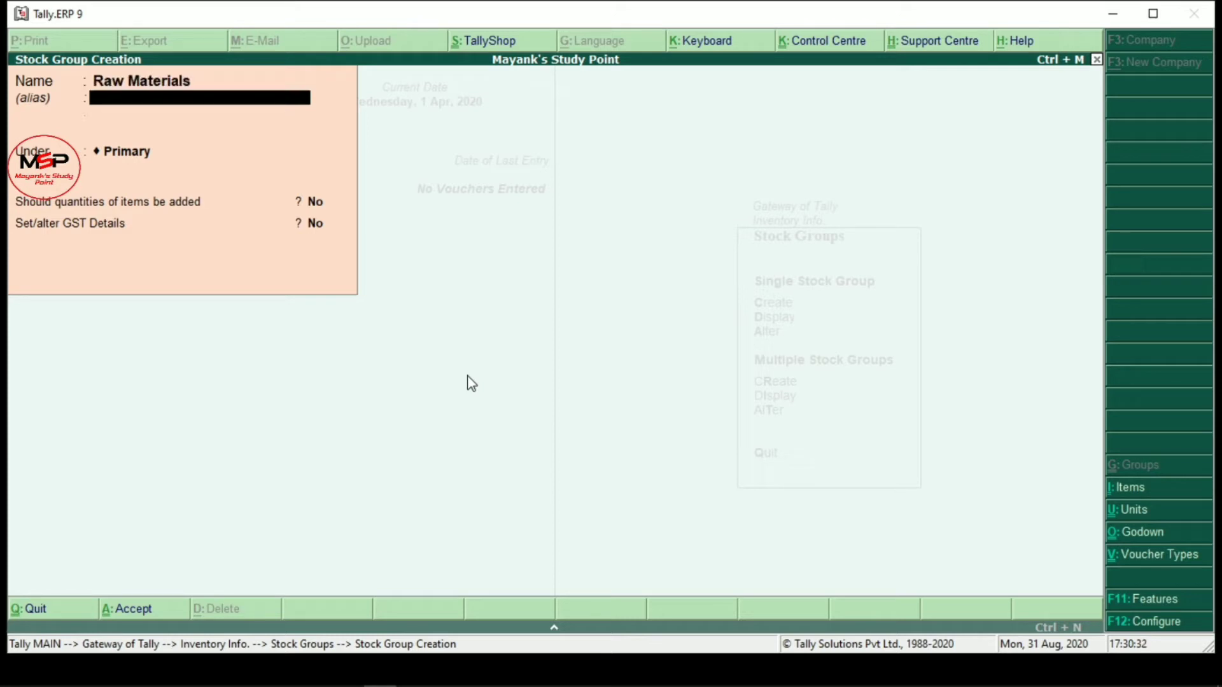
{"action": "key", "text": "y"}
{"action": "type", "text": "y"}
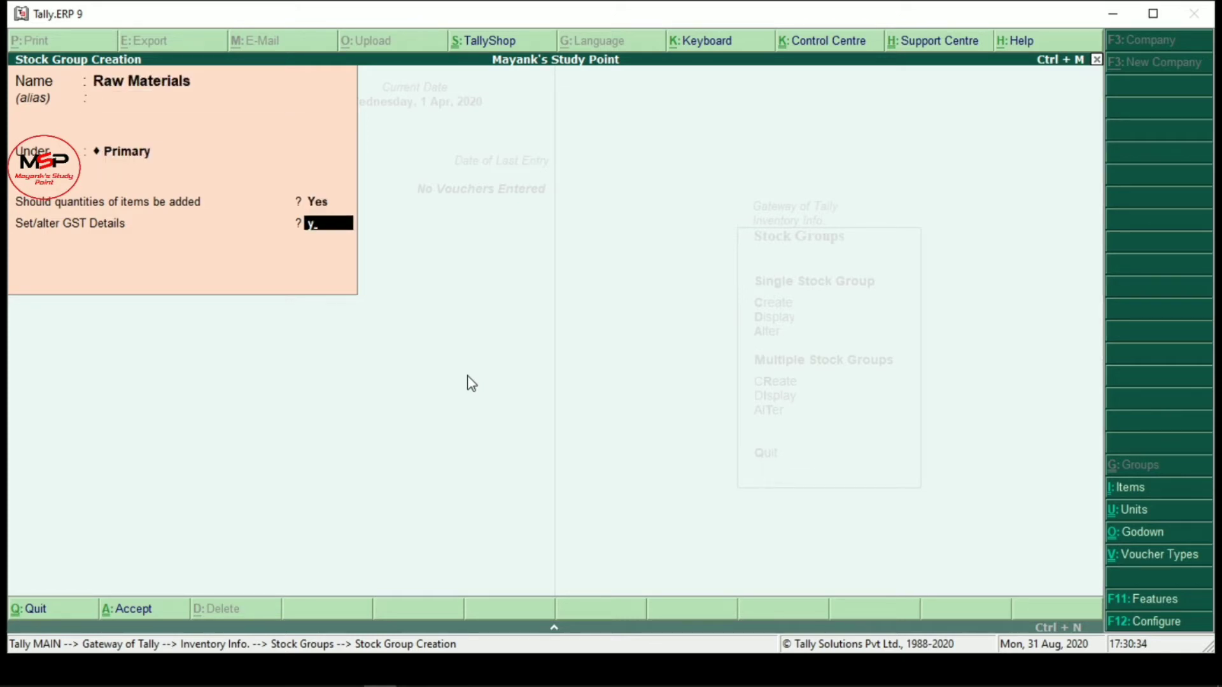
Step: Set the HSN/SAC of the Raw Materials stock group to 789 and save the group
{"action": "type", "text": "789"}
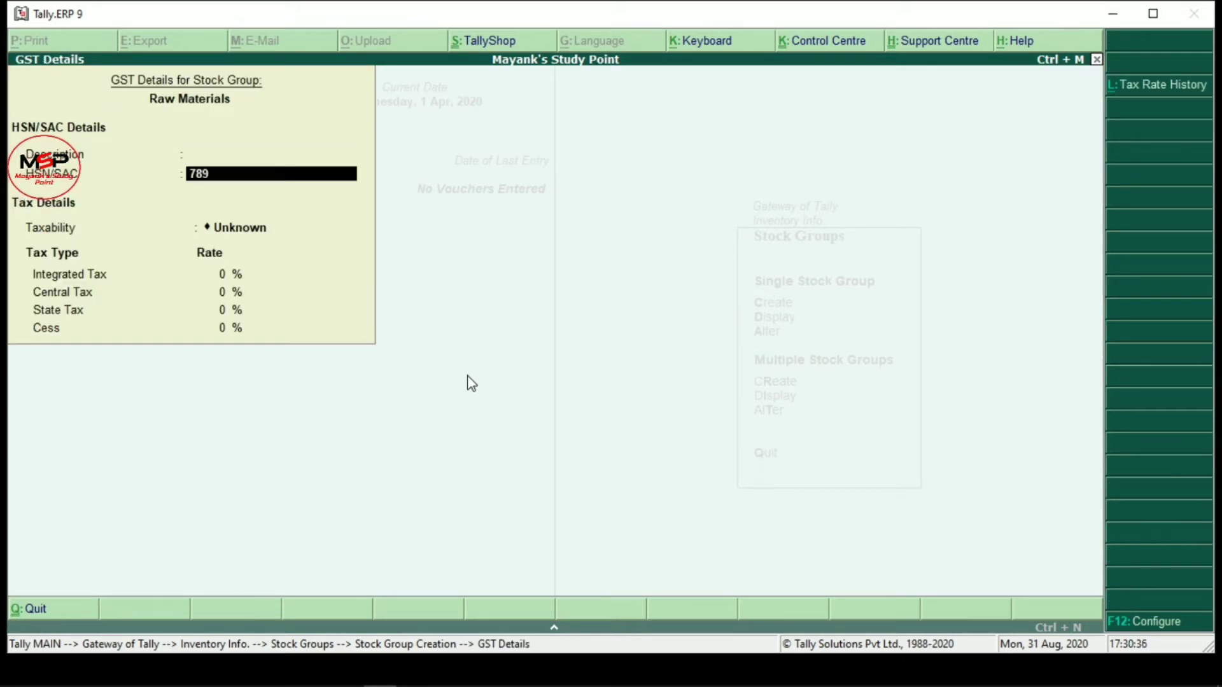
{"action": "key", "text": "Return"}
{"action": "key", "text": "Return"}
{"action": "key", "text": "Return"}
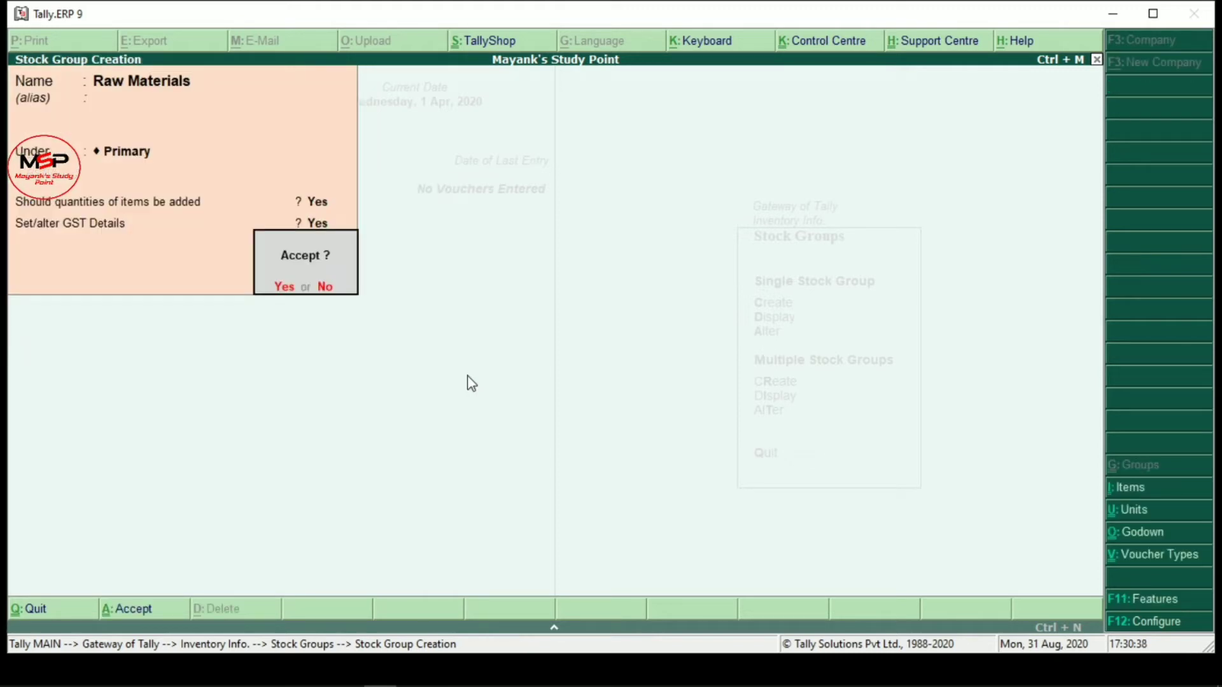
{"action": "key", "text": "y"}
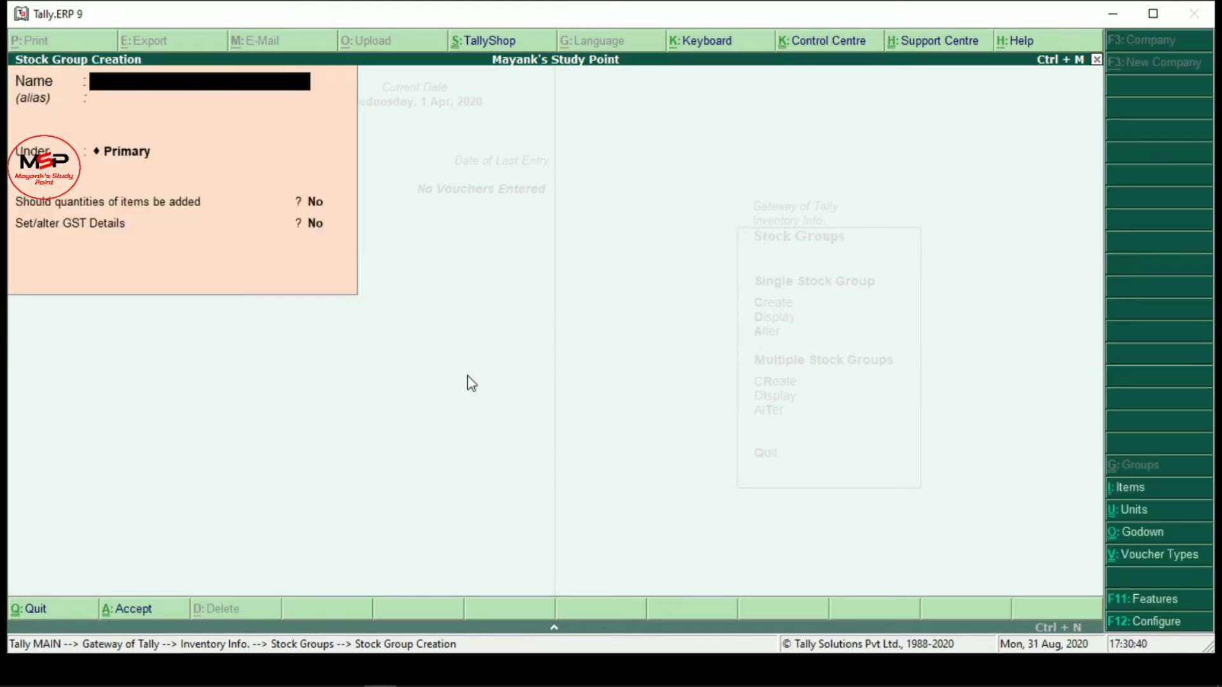
Step: Reopen the saved Raw Materials stock group for alteration and open its GST details
{"action": "key", "text": "Page_Up"}
{"action": "key", "text": "Return"}
{"action": "key", "text": "Page_Up"}
{"action": "key", "text": "Return"}
{"action": "key", "text": "Return"}
{"action": "key", "text": "Return"}
{"action": "key", "text": "Return"}
{"action": "type", "text": "y"}
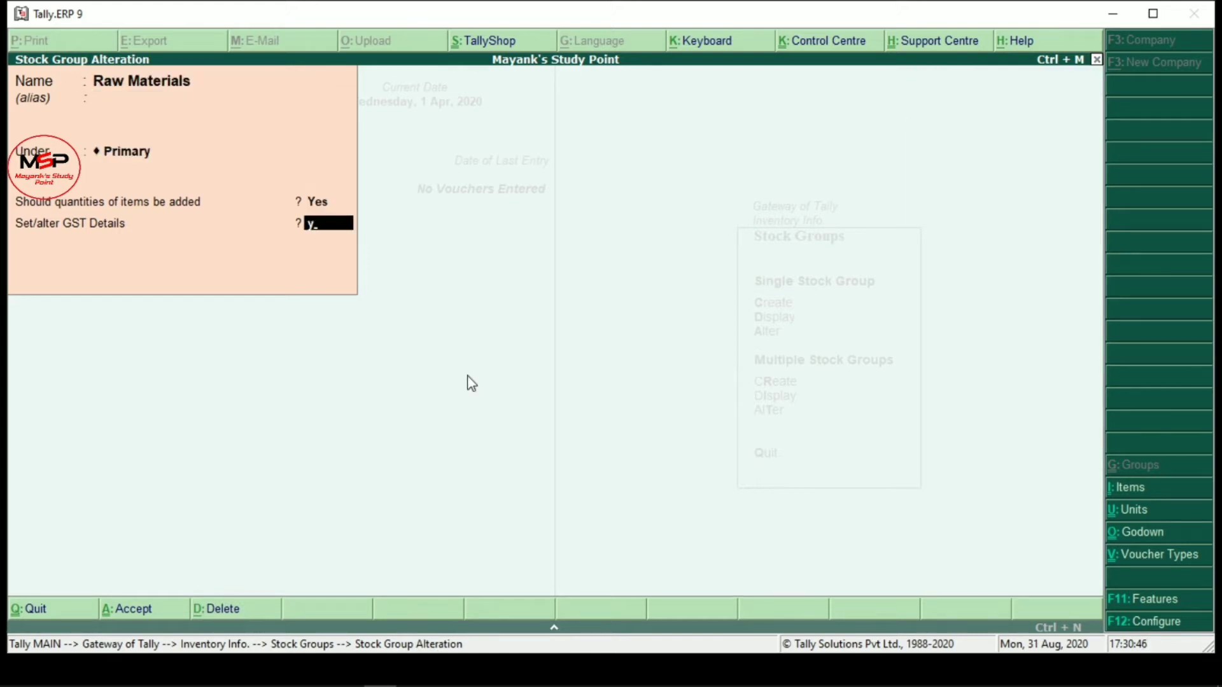
{"action": "key", "text": "Return"}
{"action": "key", "text": "Return"}
{"action": "key", "text": "Return"}
Step: Set Raw Materials to Taxable with 18% integrated tax, save the stock group, and return to the Gateway of Tally
{"action": "key", "text": "Down"}
{"action": "key", "text": "Down"}
{"action": "key", "text": "Down"}
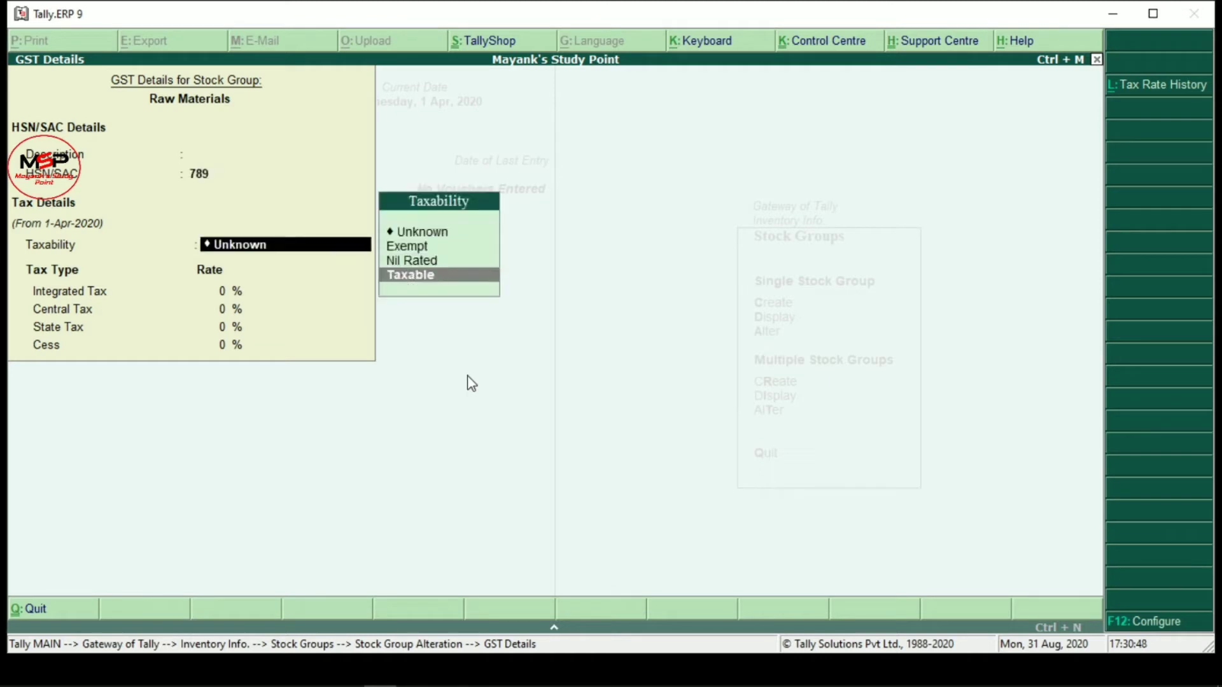
{"action": "key", "text": "Return"}
{"action": "type", "text": "18"}
{"action": "key", "text": "Return"}
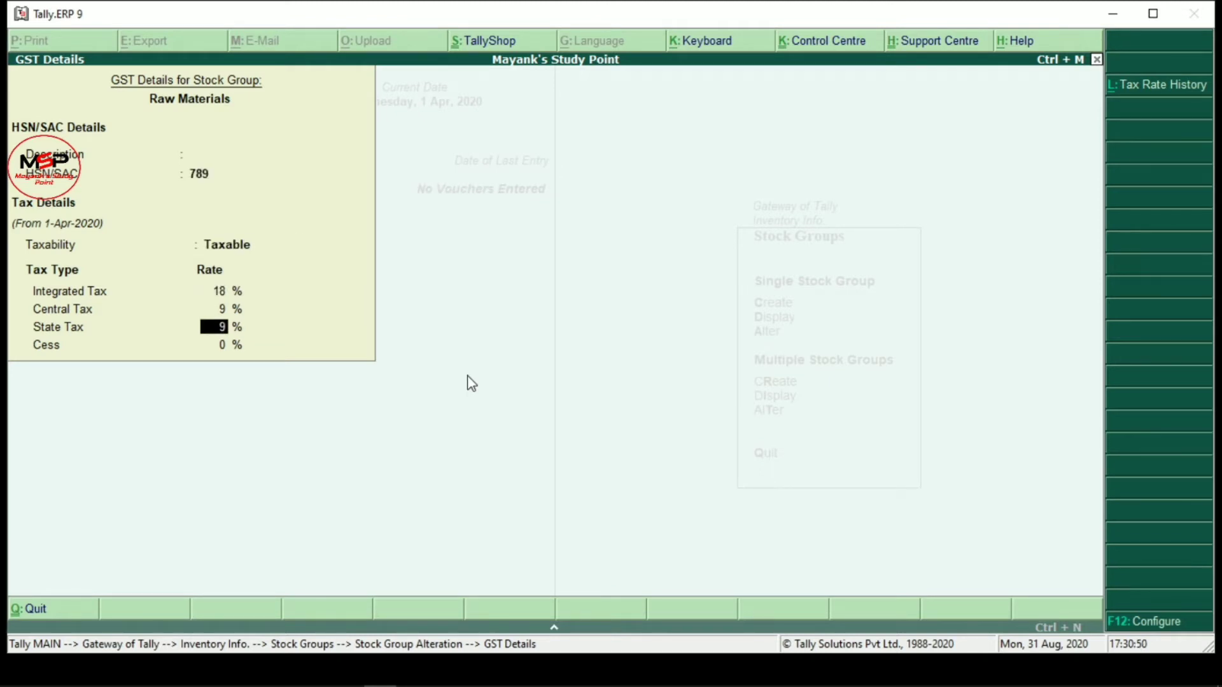
{"action": "key", "text": "Return"}
{"action": "key", "text": "Return"}
{"action": "key", "text": "Return"}
{"action": "key", "text": "Return"}
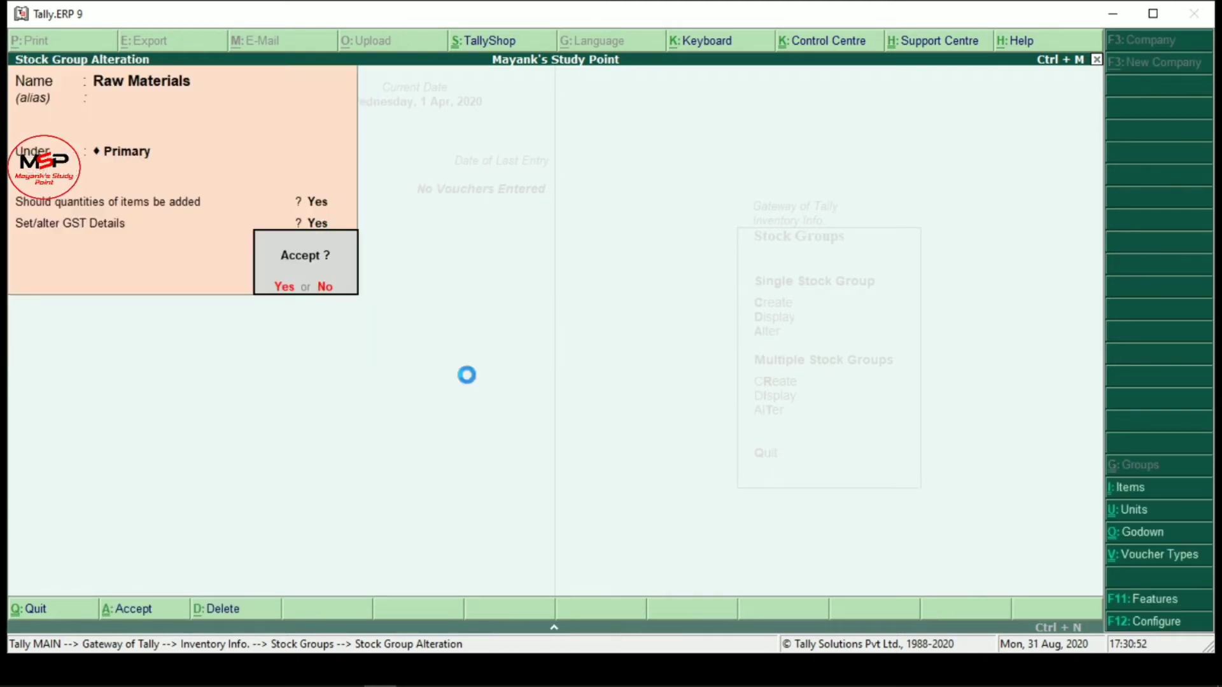
{"action": "key", "text": "Return"}
{"action": "key", "text": "Escape"}
{"action": "key", "text": "Return"}
{"action": "key", "text": "Escape"}
{"action": "key", "text": "Escape"}
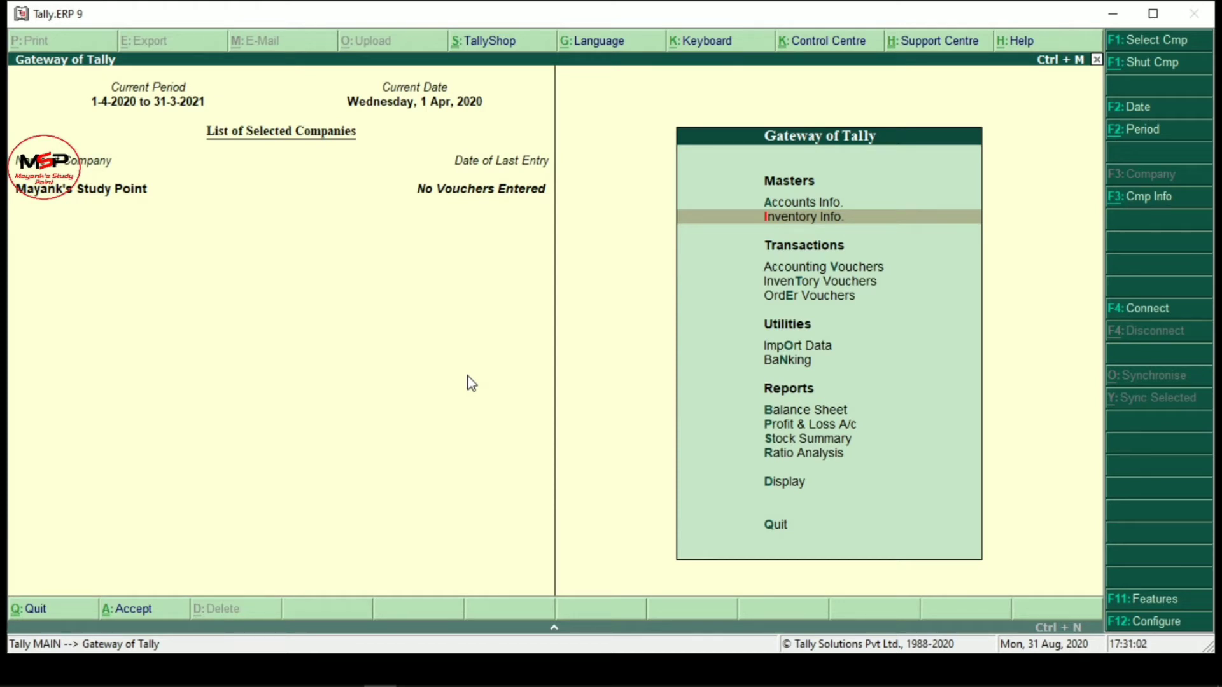
Step: Open a new purchase voucher and set its date to 1-7-2020
{"action": "key", "text": "v"}
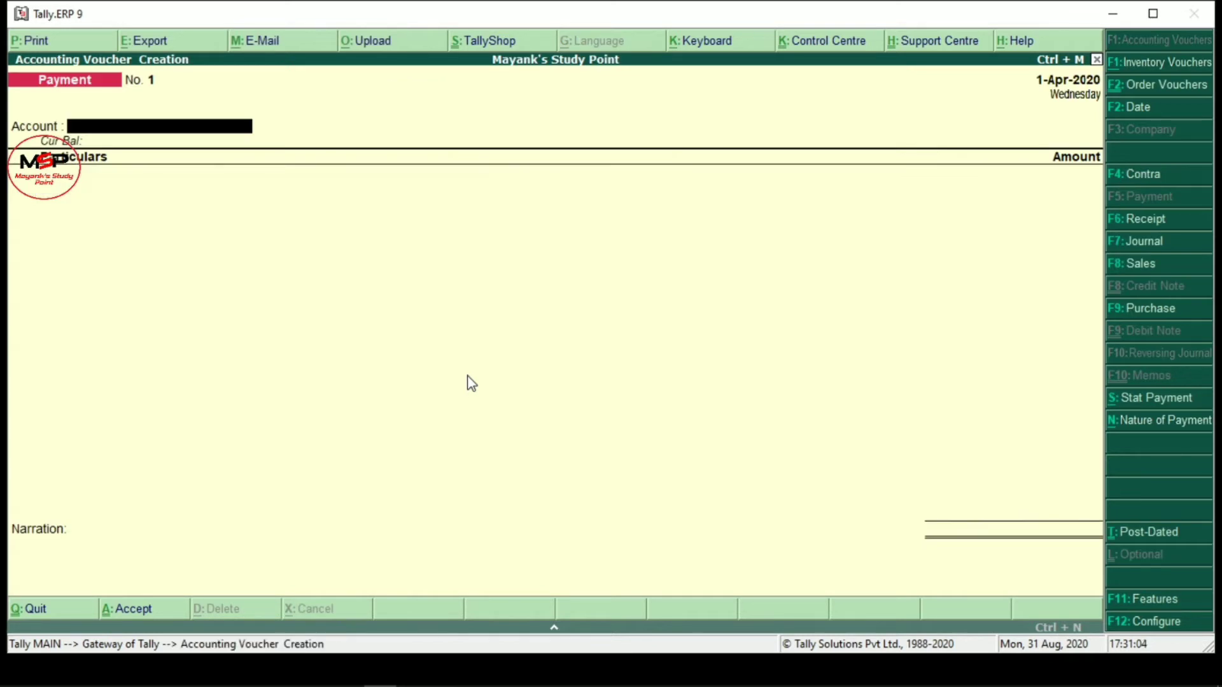
{"action": "key", "text": "F9"}
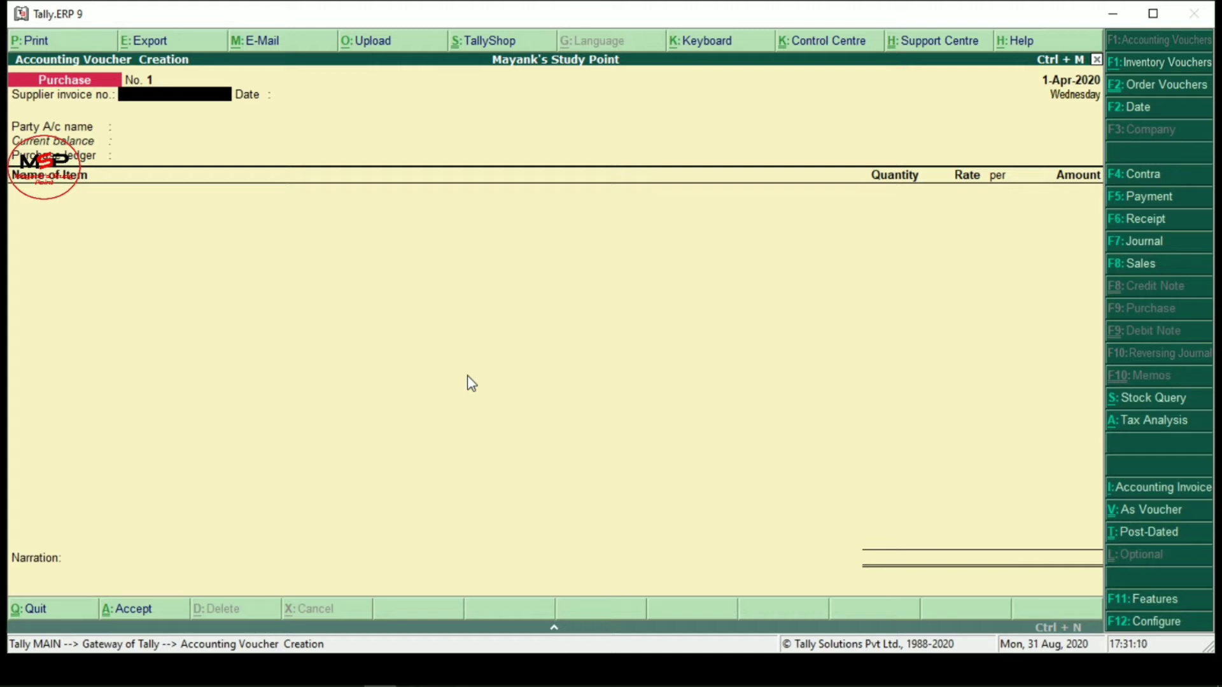
{"action": "key", "text": "F2"}
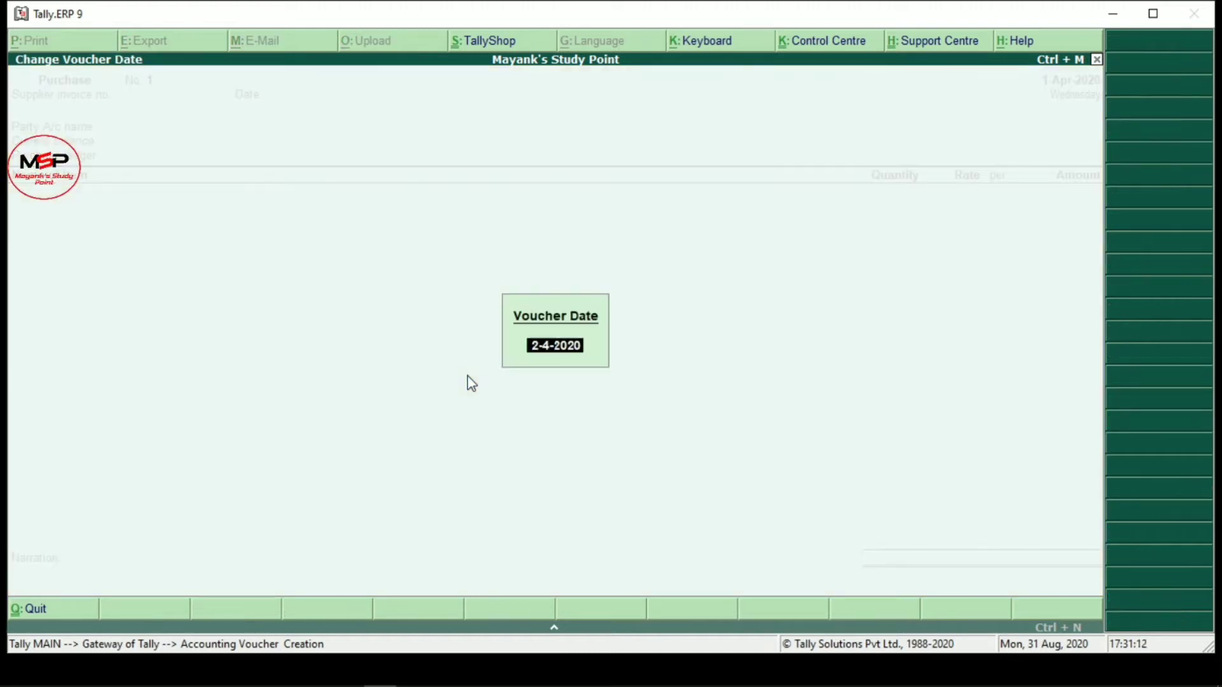
{"action": "type", "text": "1-7"}
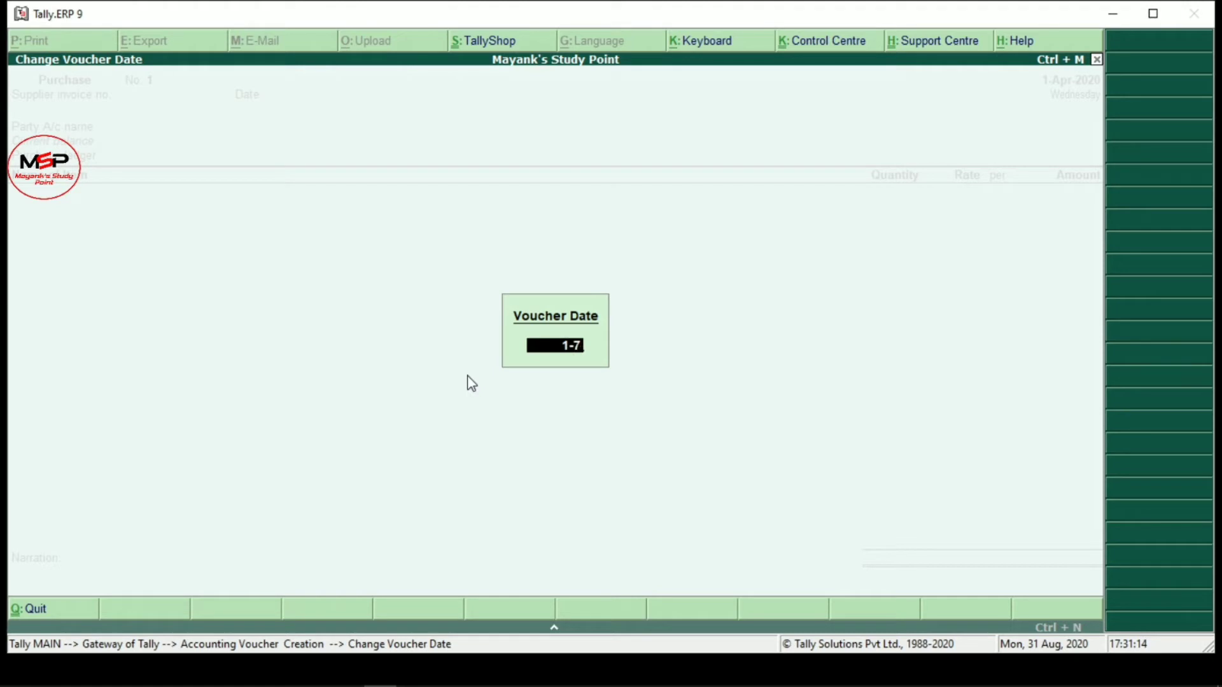
{"action": "type", "text": "-2020"}
{"action": "key", "text": "Return"}
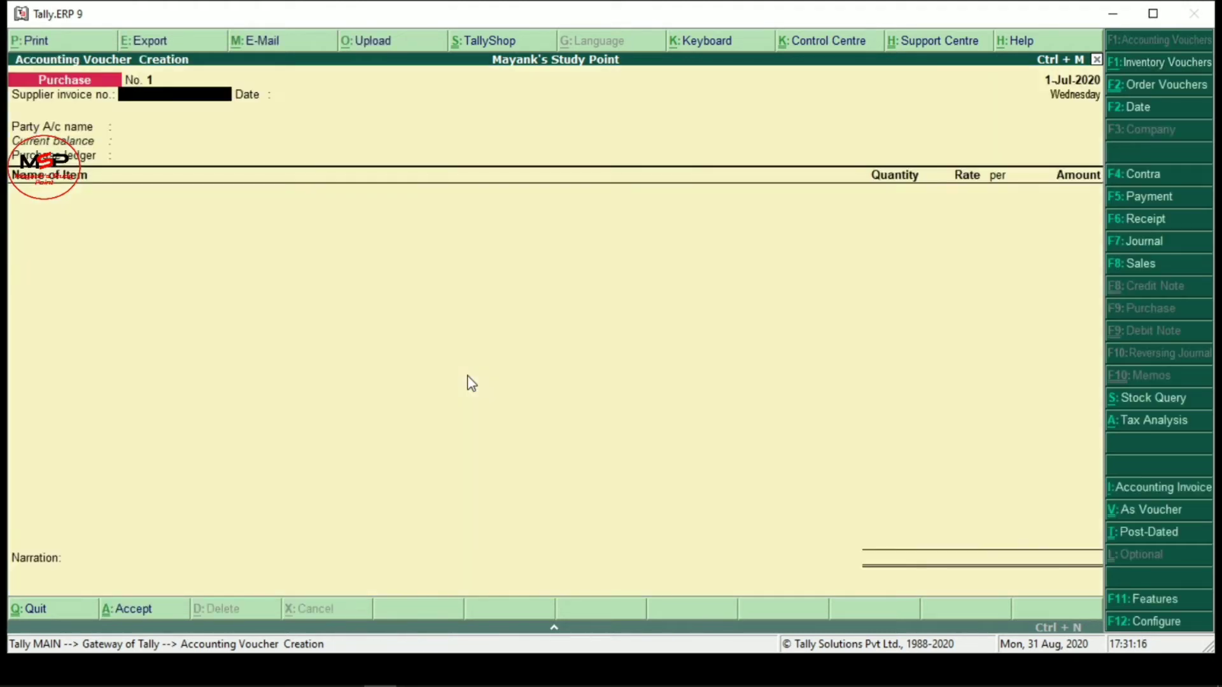
Step: Start a new party ledger named Tds Tdr under Sundry Creditors from the purchase voucher, leaving the supplier invoice number blank
{"action": "key", "text": "Return"}
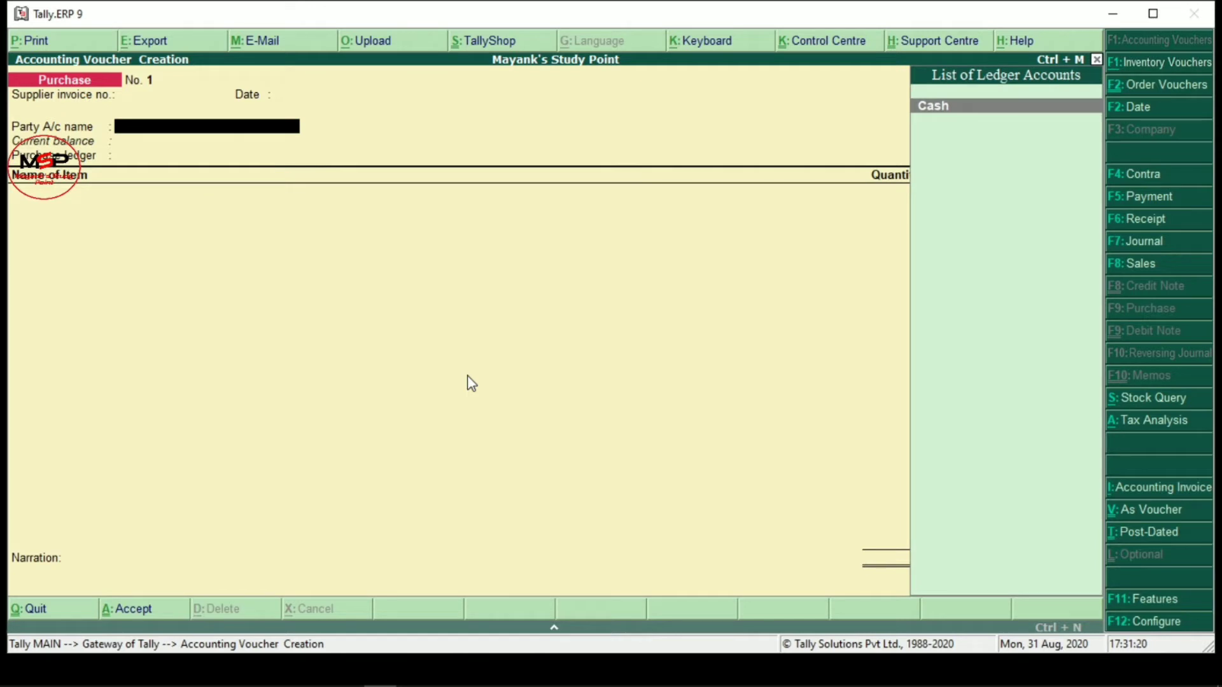
{"action": "key", "text": "alt+c"}
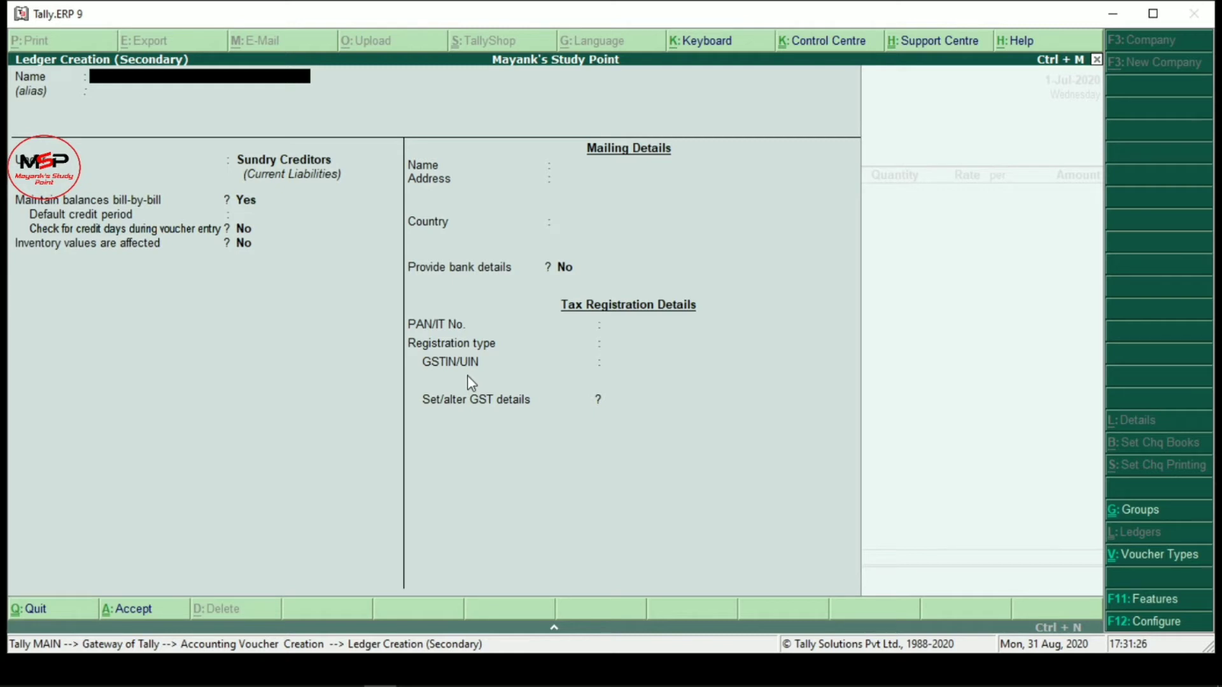
{"action": "type", "text": "Tds tdr"}
{"action": "key", "text": "Return"}
{"action": "key", "text": "Return"}
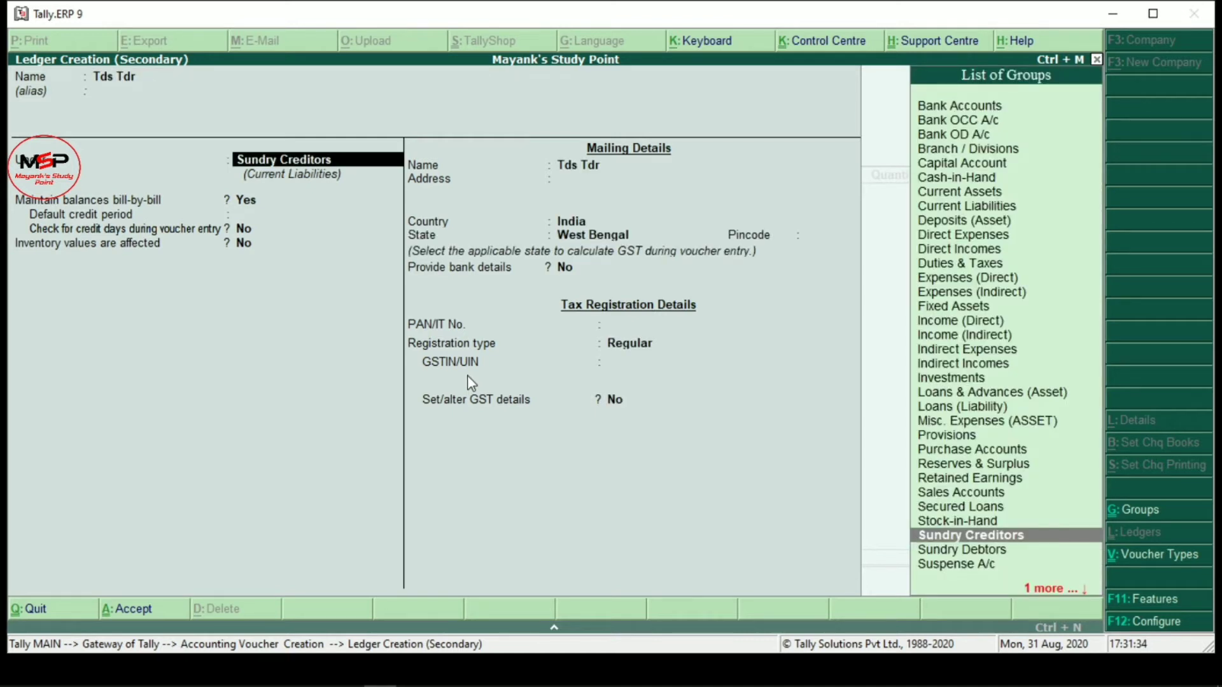
{"action": "key", "text": "Return"}
Step: Keep the ledger's default bill-by-bill and mailing settings, choose the Regular registration type, and enter the supplier's GSTIN/UIN
{"action": "key", "text": "Return"}
{"action": "key", "text": "Return"}
{"action": "key", "text": "Return"}
{"action": "key", "text": "Return"}
{"action": "key", "text": "Return"}
{"action": "key", "text": "Return"}
{"action": "key", "text": "Return"}
{"action": "key", "text": "Return"}
{"action": "key", "text": "Return"}
{"action": "key", "text": "Return"}
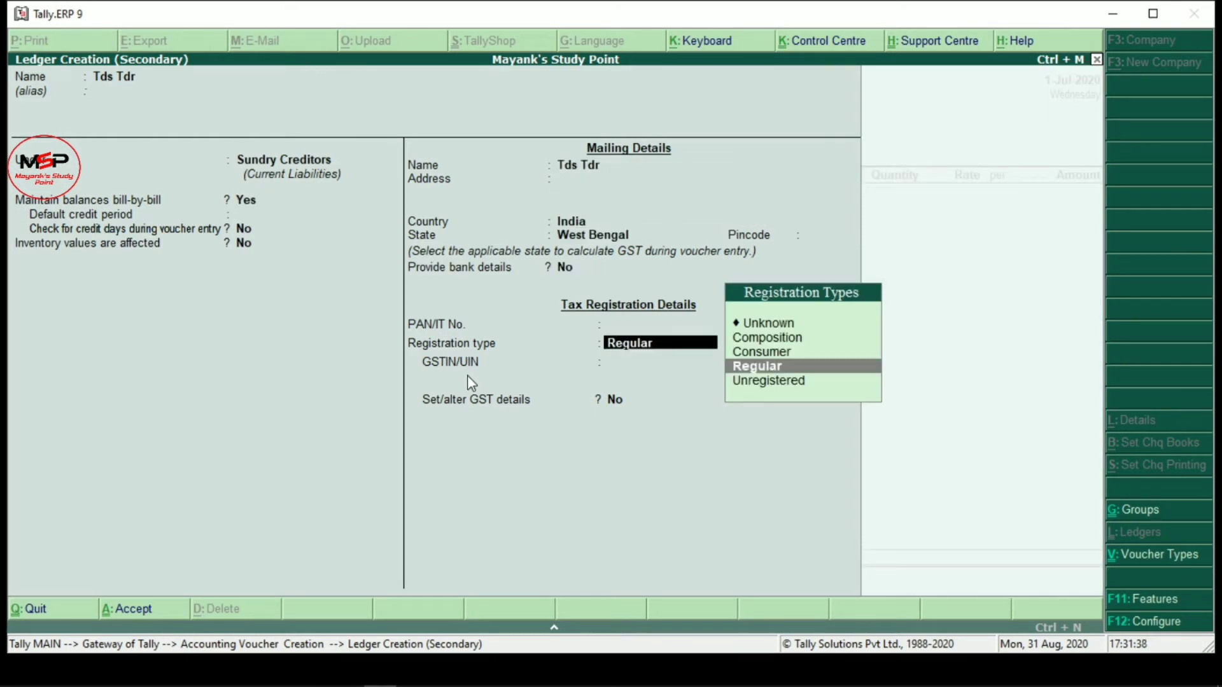
{"action": "key", "text": "Return"}
{"action": "type", "text": "HGSFKAV"}
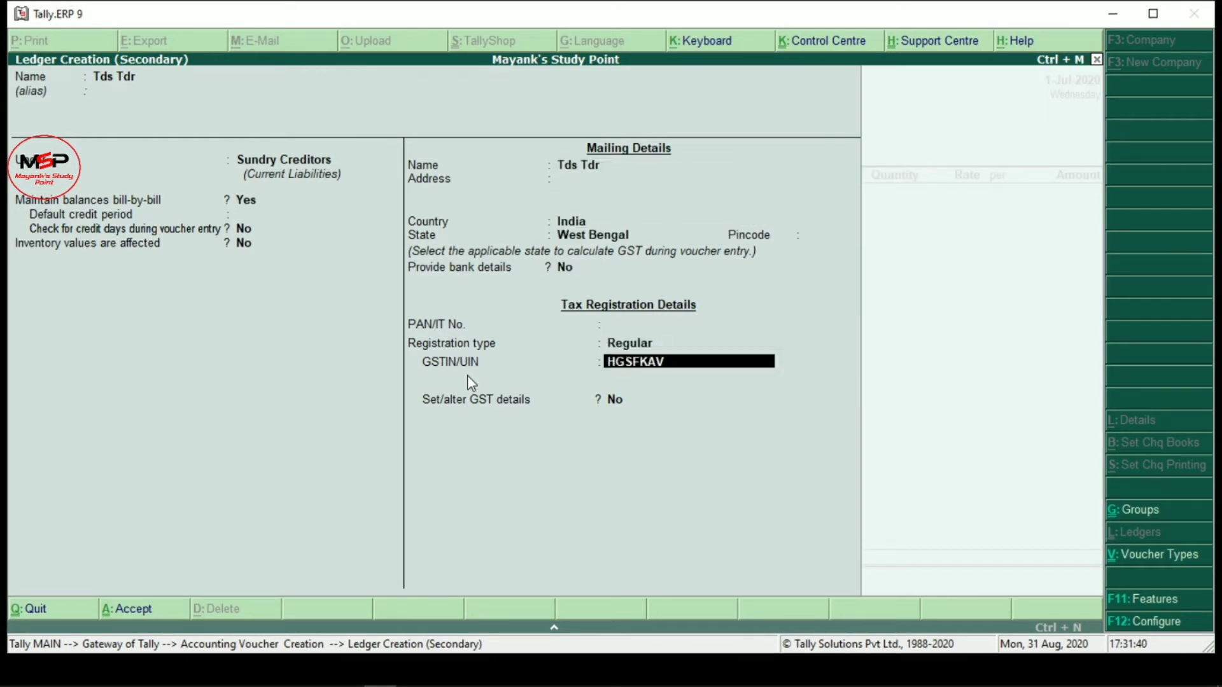
Step: Enable GST details for Tds Tdr with party type Not Applicable, save the ledger, and accept the supplier details for the voucher
{"action": "key", "text": "Return"}
{"action": "key", "text": "Return"}
{"action": "key", "text": "y"}
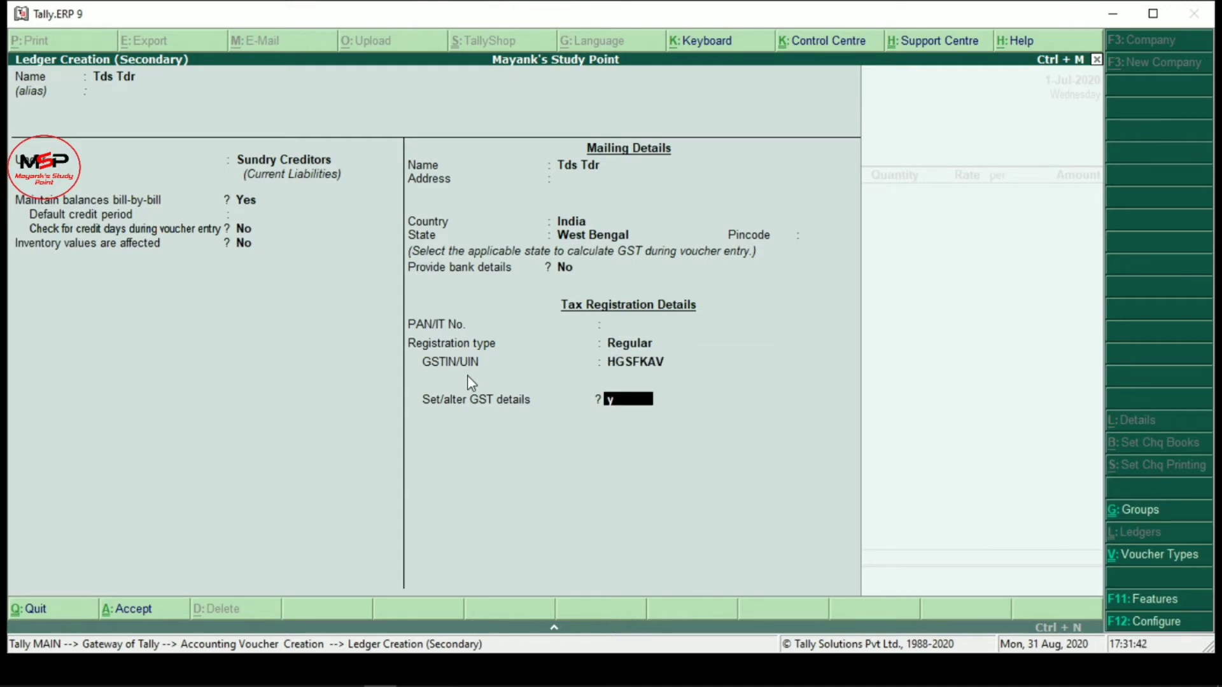
{"action": "key", "text": "Return"}
{"action": "key", "text": "Return"}
{"action": "key", "text": "Return"}
{"action": "key", "text": "Return"}
{"action": "key", "text": "Return"}
{"action": "key", "text": "Return"}
{"action": "key", "text": "Return"}
{"action": "key", "text": "Return"}
{"action": "key", "text": "Return"}
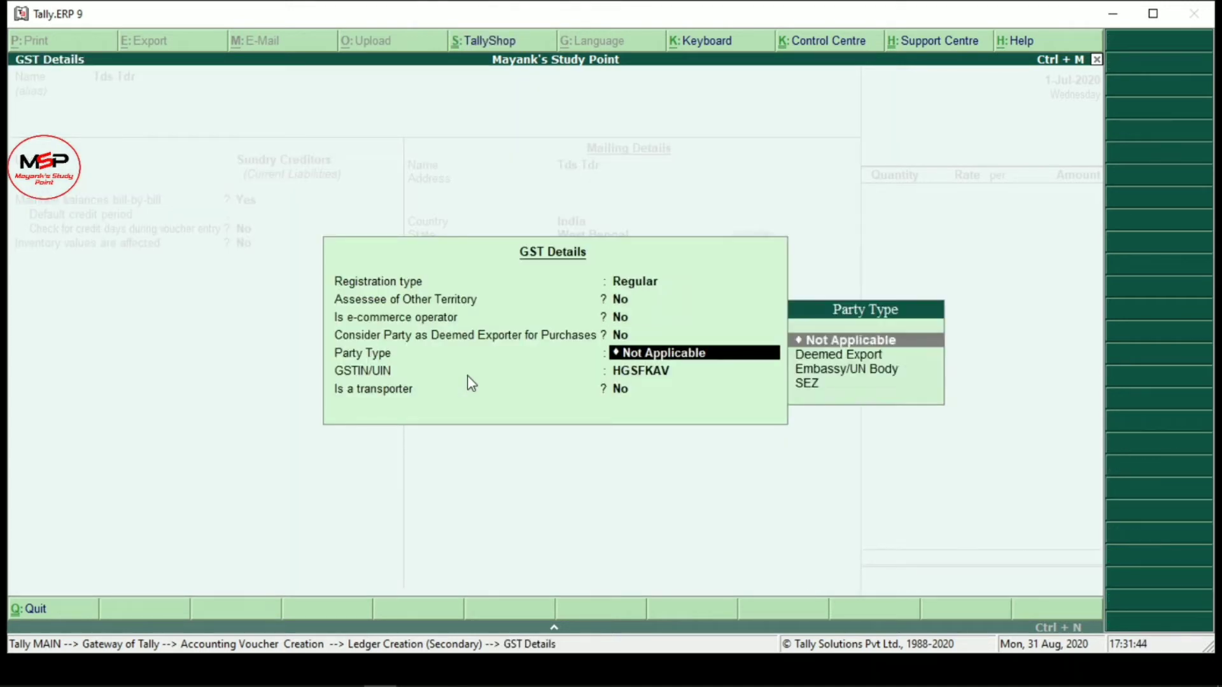
{"action": "key", "text": "Return"}
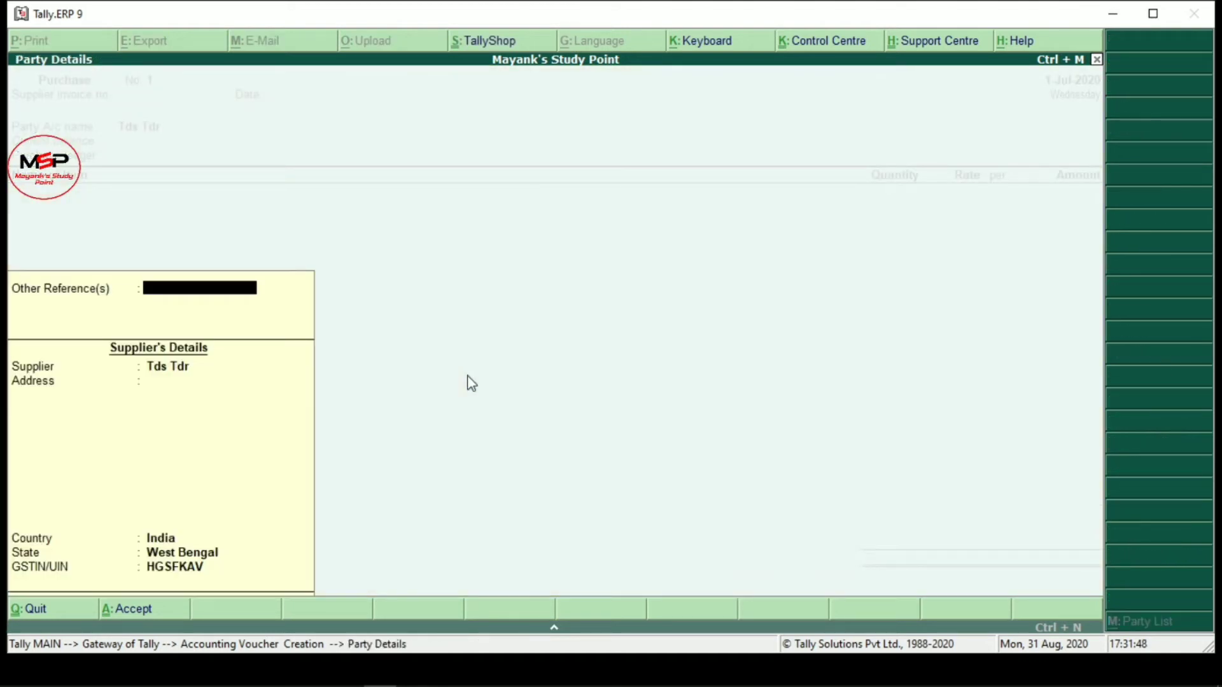
{"action": "key", "text": "Return"}
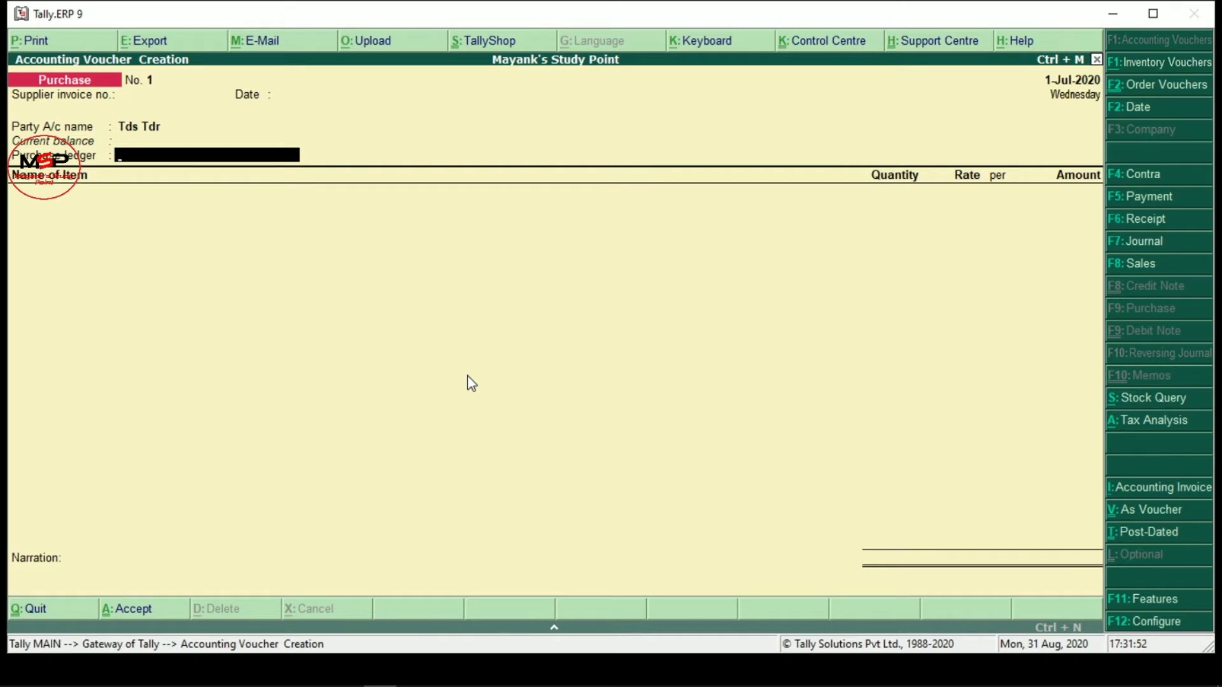
Step: Start a new purchase ledger named Purchase under the Purchase Accounts group from the voucher
{"action": "key", "text": "alt+c"}
{"action": "type", "text": "Pur"}
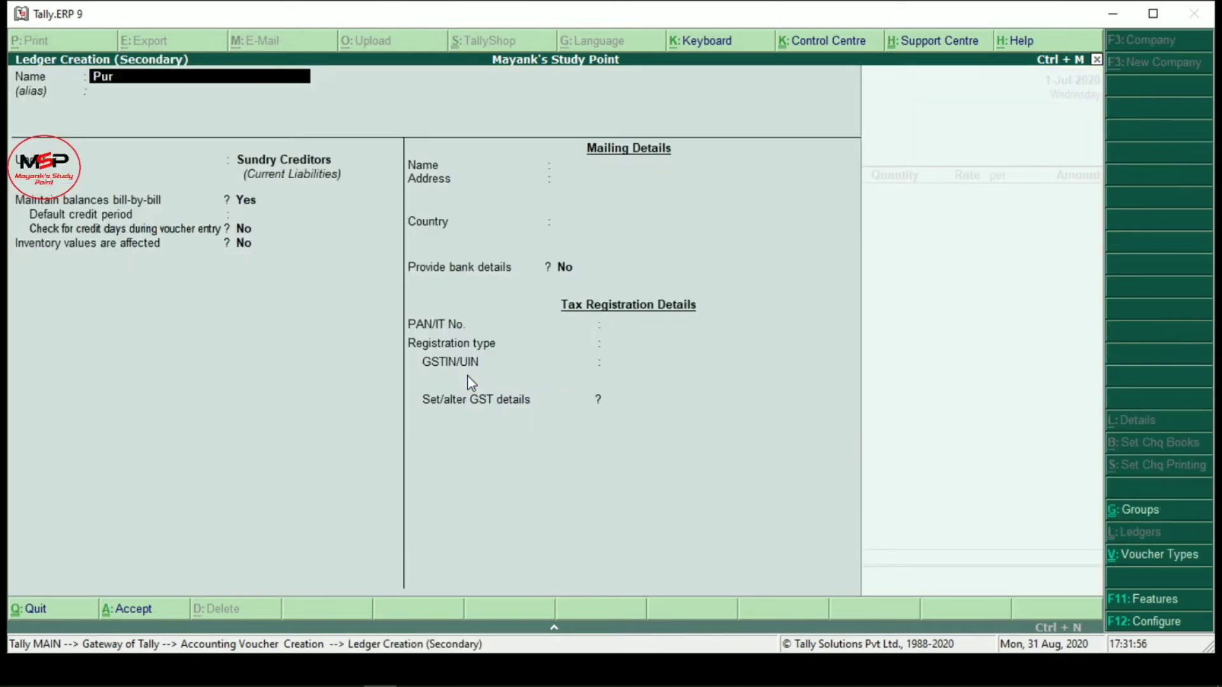
{"action": "type", "text": "chase"}
{"action": "key", "text": "Return"}
{"action": "key", "text": "Return"}
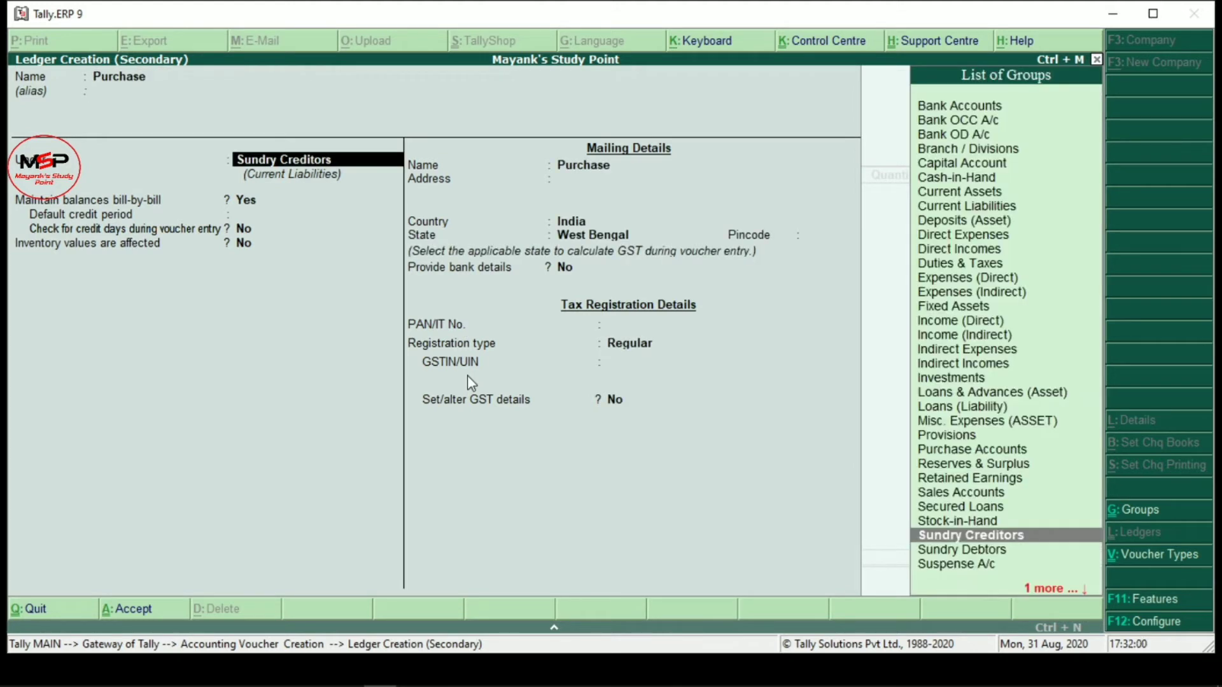
{"action": "type", "text": "P"}
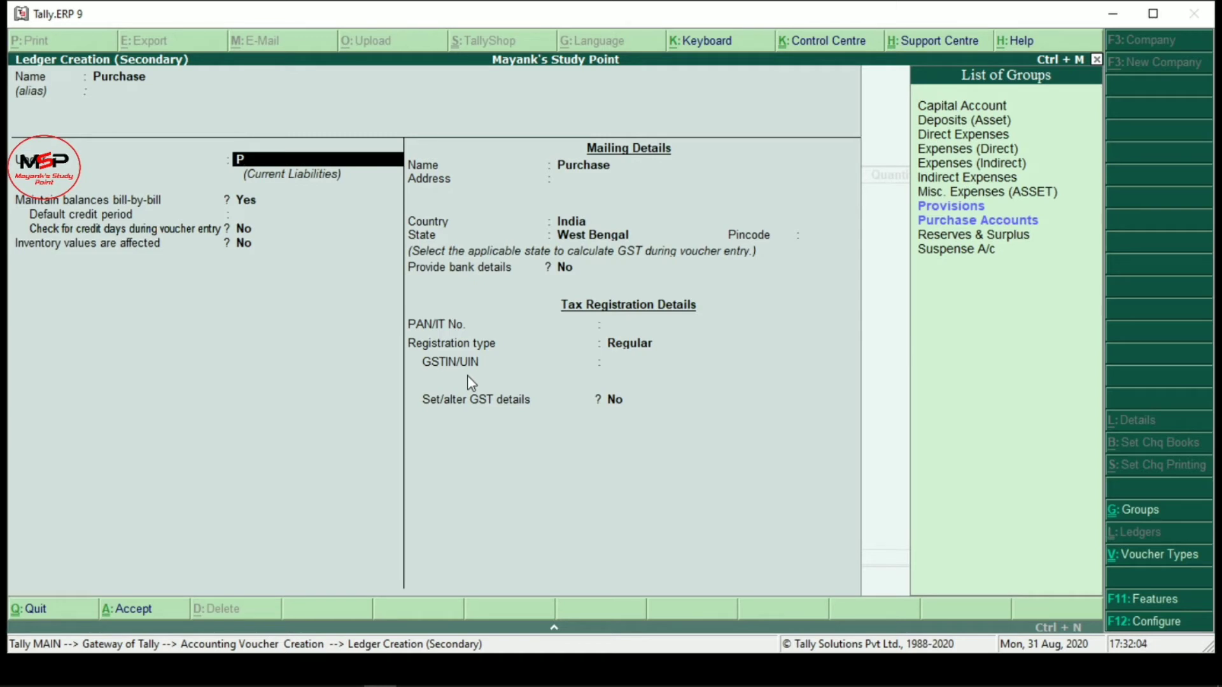
{"action": "type", "text": "u"}
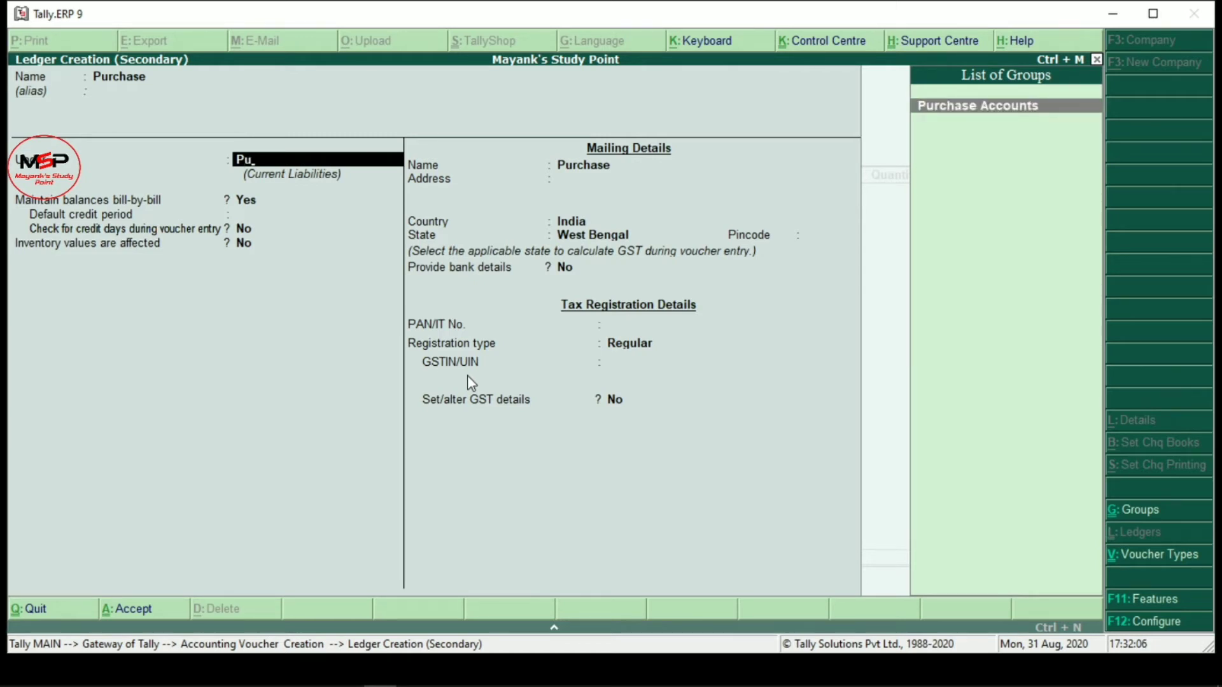
{"action": "key", "text": "Return"}
Step: Keep GST applicable on the Purchase ledger, set its type of supply to Goods, and save it
{"action": "key", "text": "Return"}
{"action": "key", "text": "Return"}
{"action": "key", "text": "Return"}
{"action": "key", "text": "Return"}
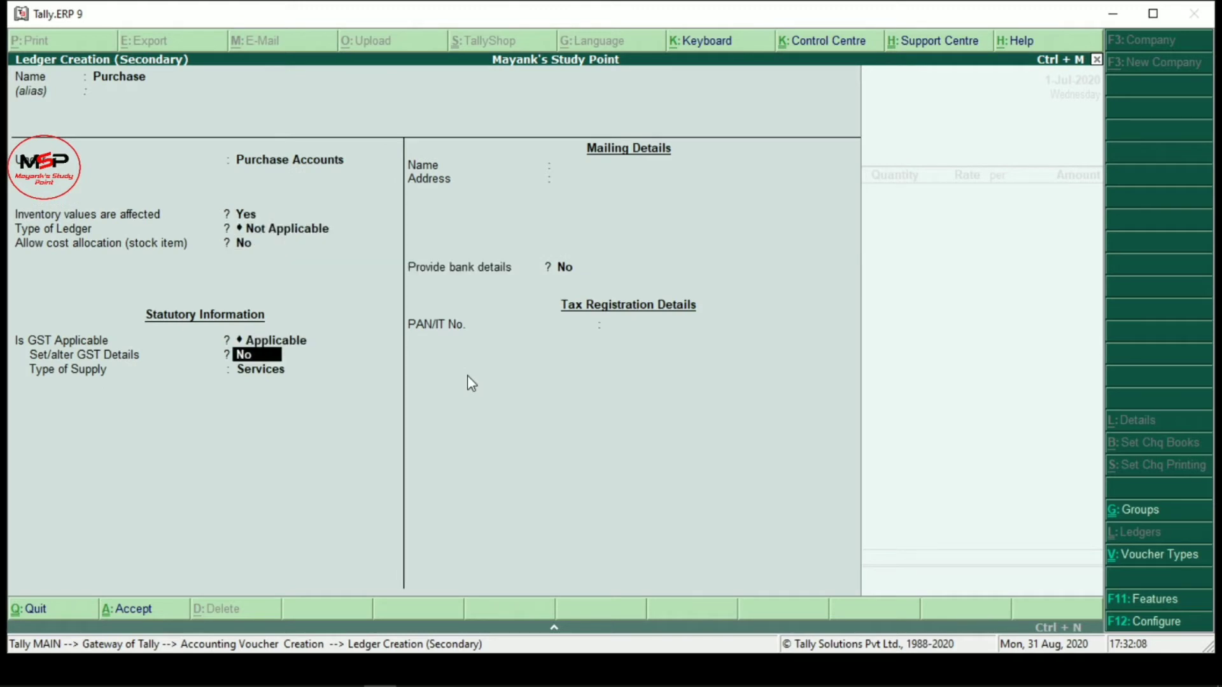
{"action": "key", "text": "Return"}
{"action": "key", "text": "Up"}
{"action": "key", "text": "Return"}
{"action": "key", "text": "Return"}
{"action": "key", "text": "Return"}
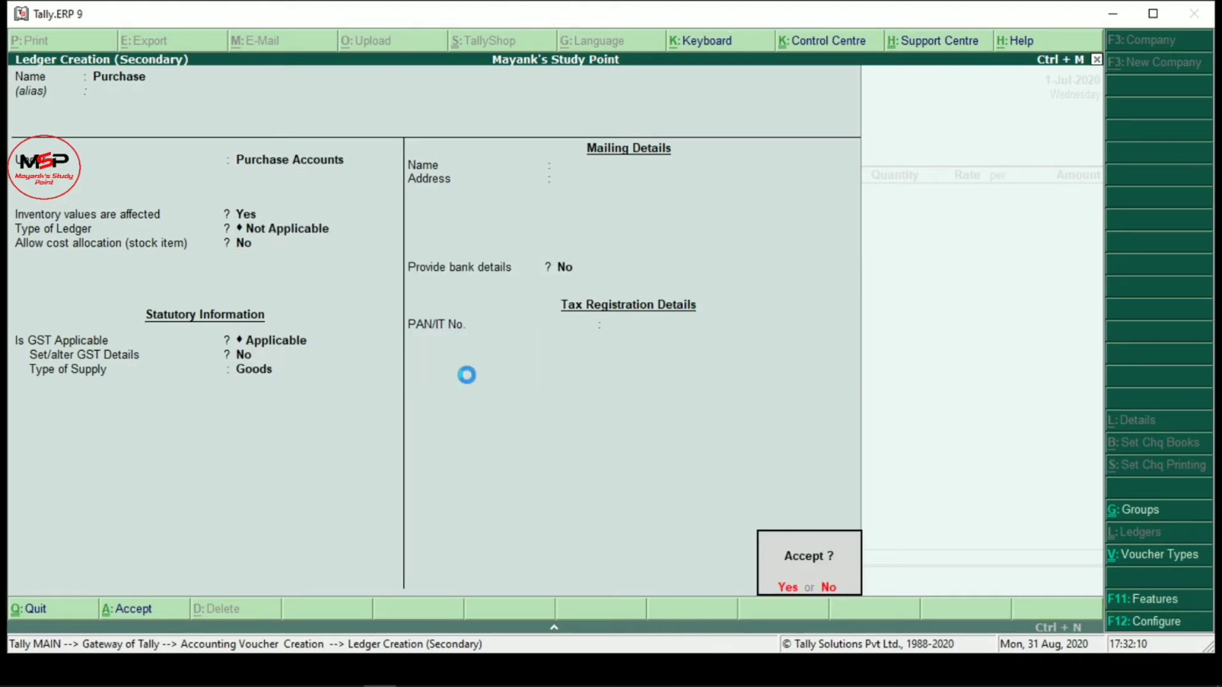
{"action": "key", "text": "Return"}
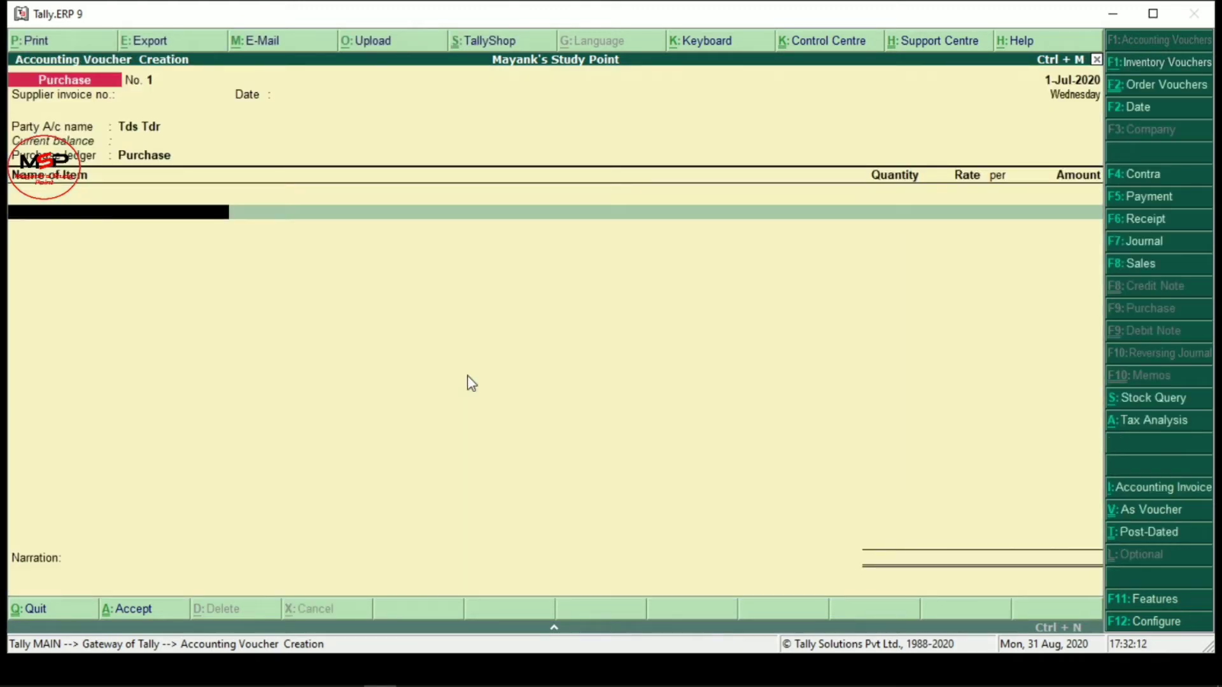
Step: Start a new stock item named Cover from the voucher's item line and place it under Raw Materials
{"action": "key", "text": "alt+c"}
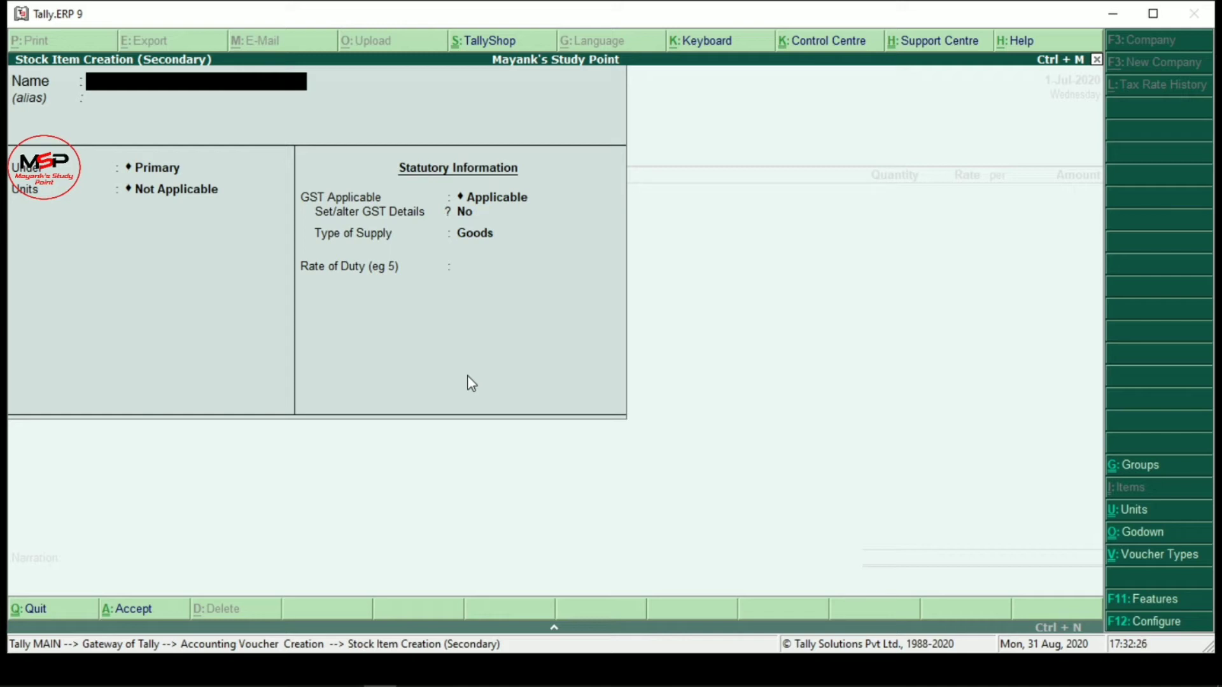
{"action": "type", "text": "Cover"}
{"action": "key", "text": "Return"}
{"action": "key", "text": "Return"}
{"action": "key", "text": "Return"}
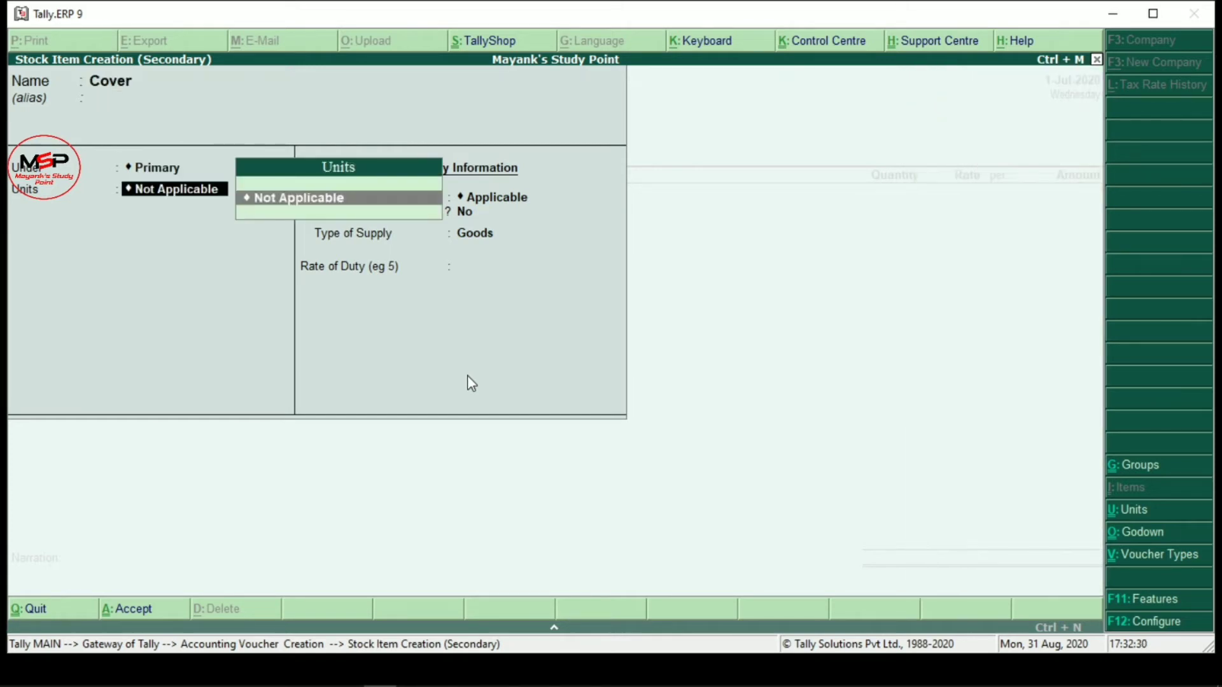
{"action": "key", "text": "BackSpace"}
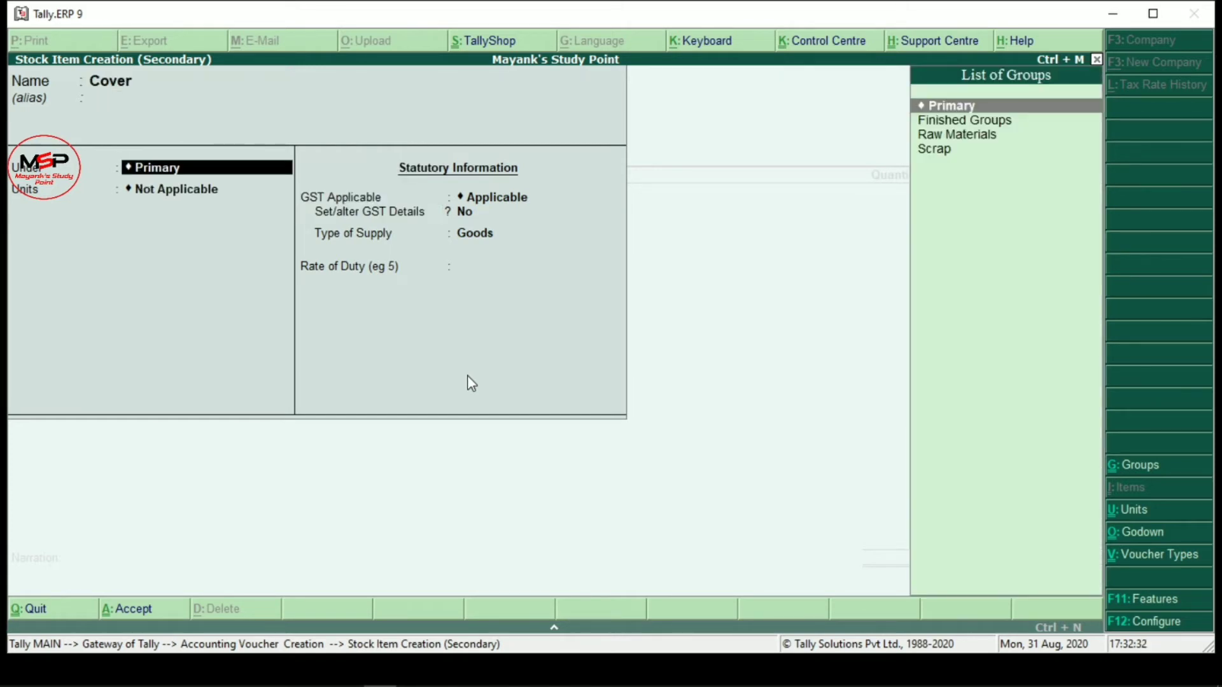
{"action": "key", "text": "Down"}
{"action": "key", "text": "Down"}
{"action": "key", "text": "Return"}
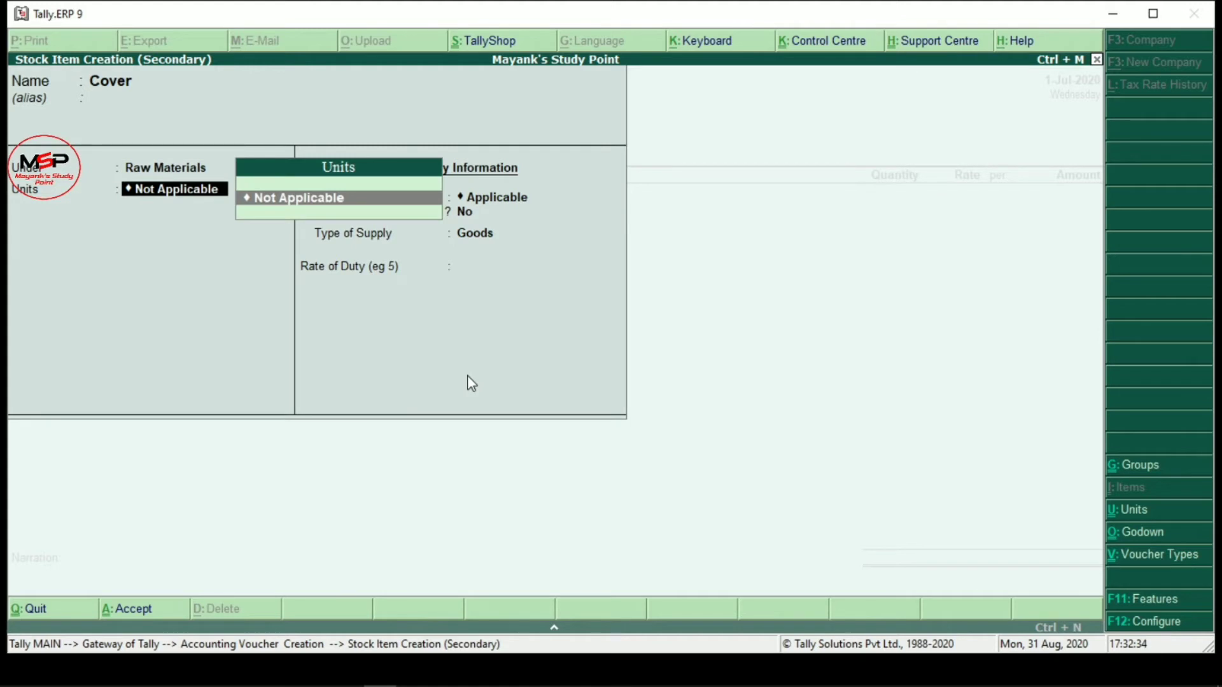
Step: Create a simple unit with symbol dz and quantity code DOZ-DOZENS, and assign it to the Cover item
{"action": "key", "text": "alt+c"}
{"action": "type", "text": "dz"}
{"action": "key", "text": "Return"}
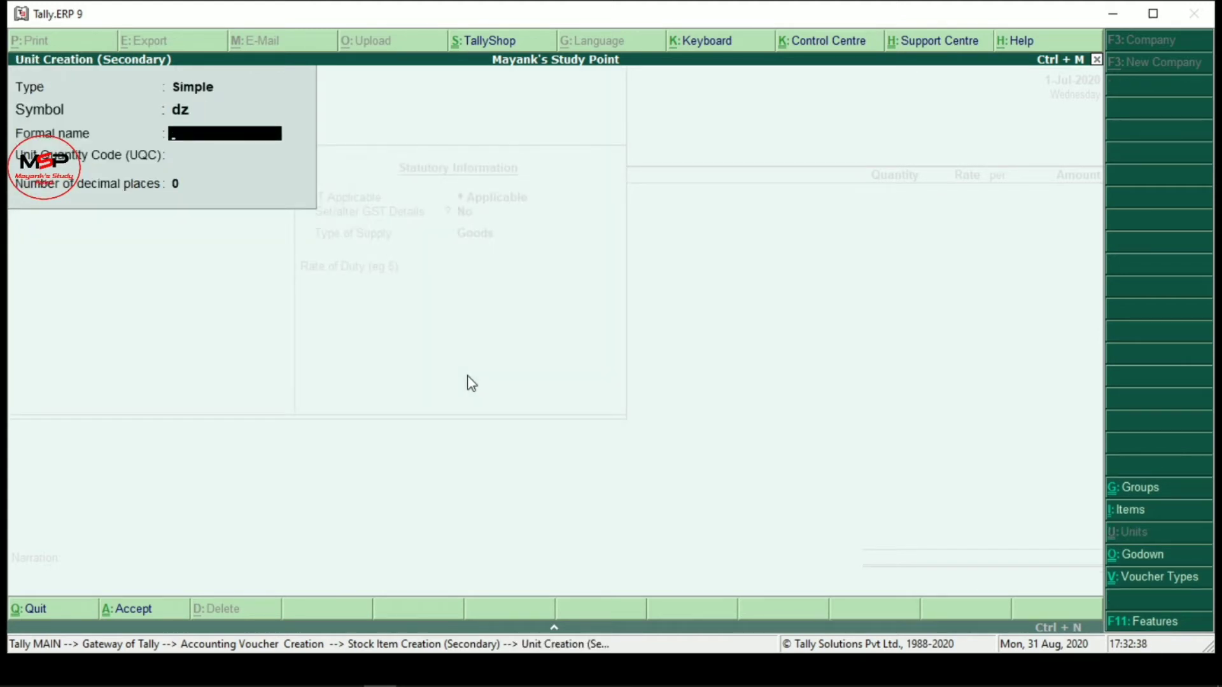
{"action": "key", "text": "Return"}
{"action": "type", "text": "do"}
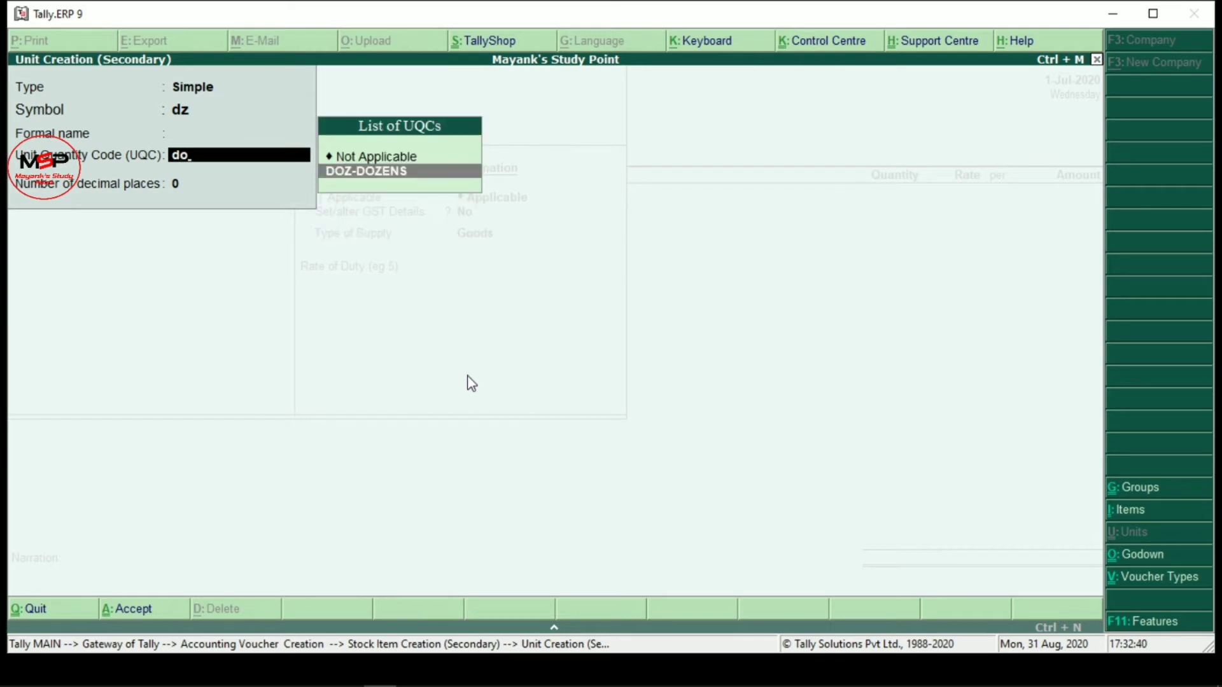
{"action": "key", "text": "Return"}
{"action": "key", "text": "Return"}
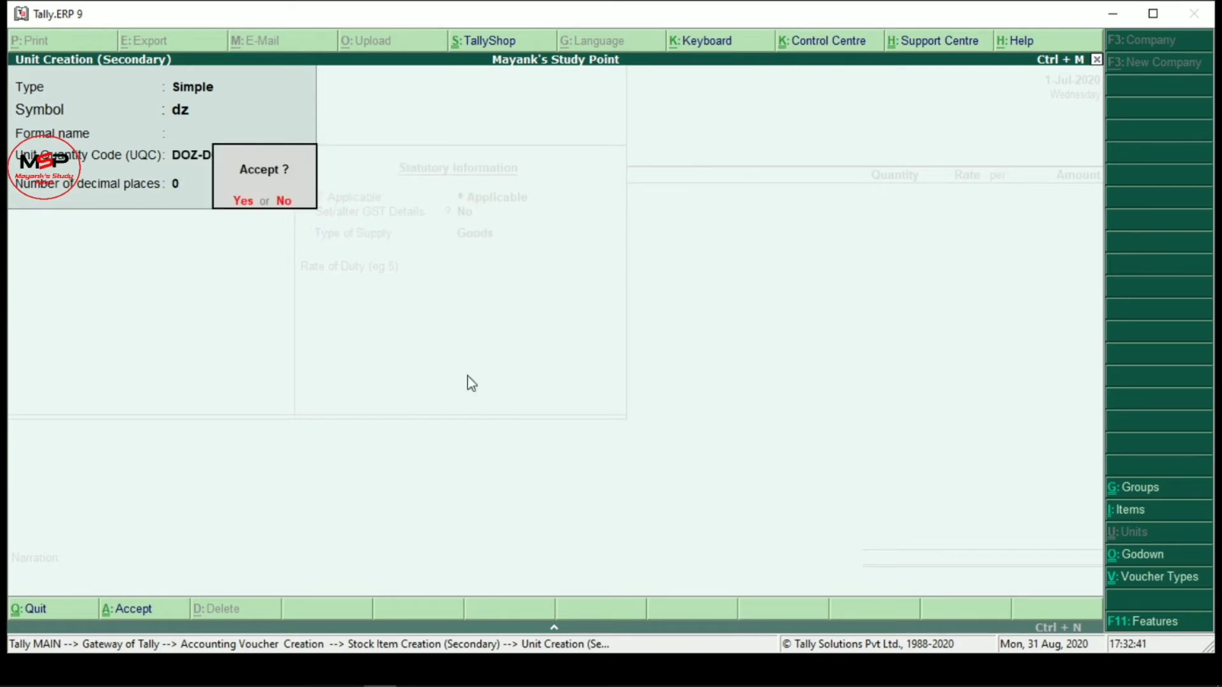
{"action": "key", "text": "Return"}
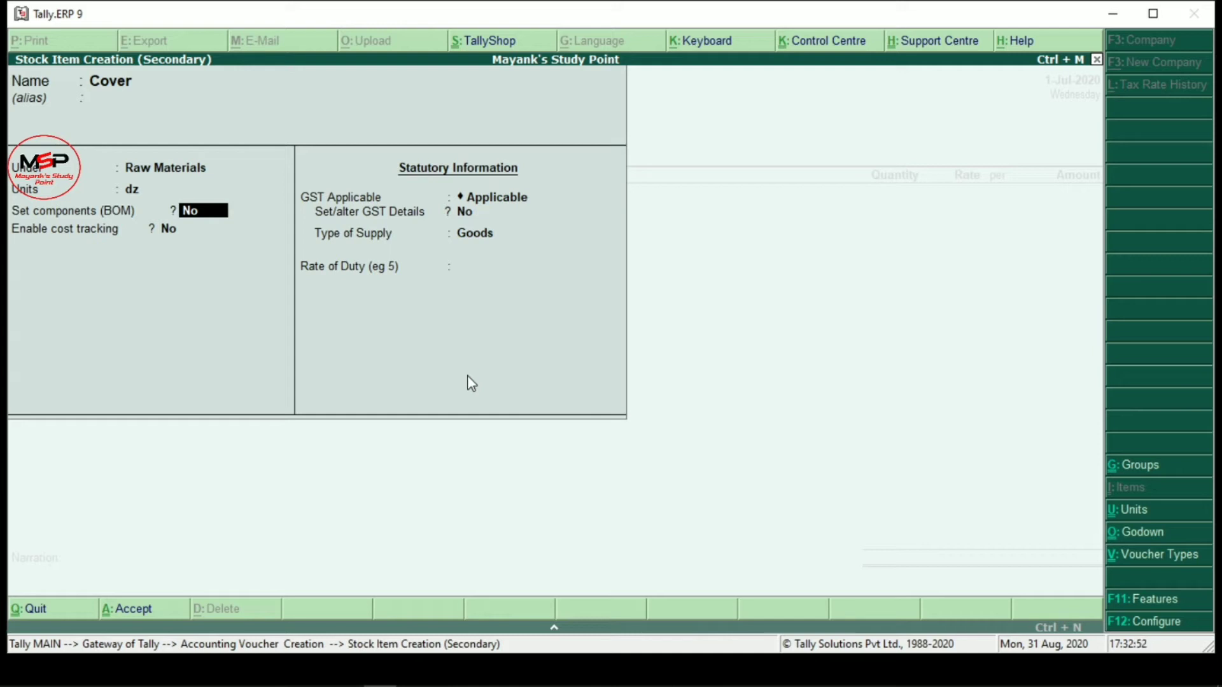
Step: Review the stock item configuration options through to the Bill of Materials component list setting
{"action": "key", "text": "F12"}
{"action": "key", "text": "Return"}
{"action": "key", "text": "Return"}
{"action": "key", "text": "Return"}
{"action": "key", "text": "Return"}
{"action": "key", "text": "Return"}
{"action": "key", "text": "Return"}
{"action": "key", "text": "Return"}
{"action": "key", "text": "Return"}
{"action": "key", "text": "Return"}
{"action": "key", "text": "Return"}
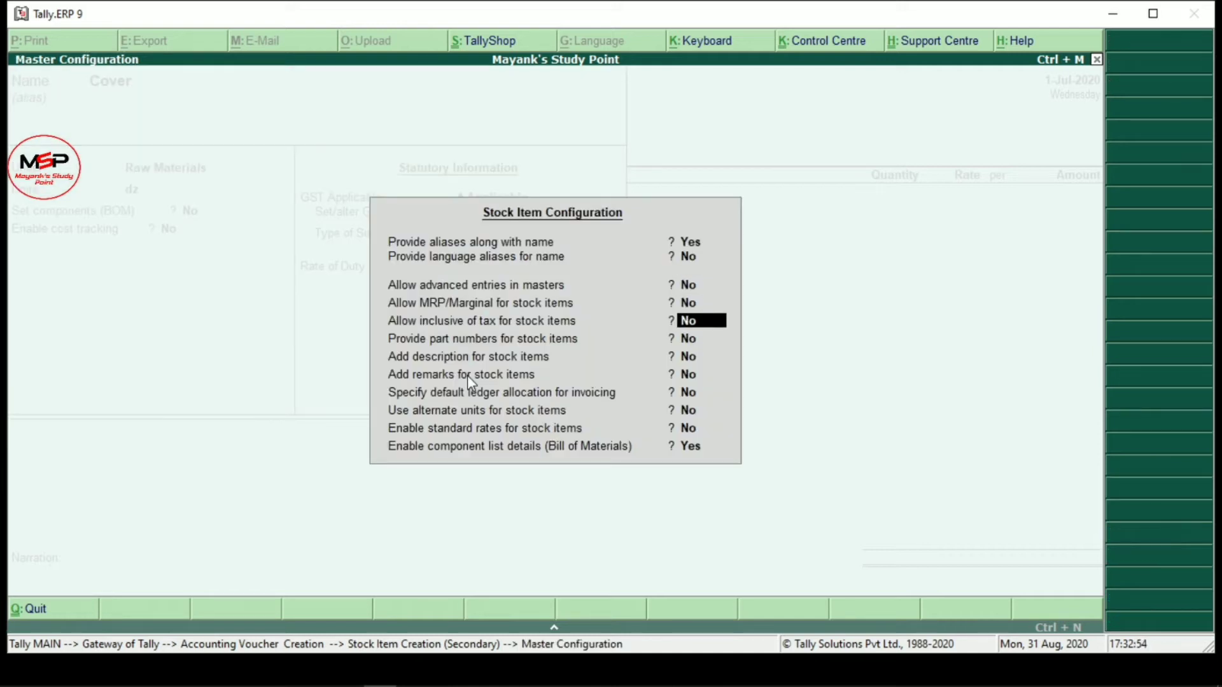
{"action": "key", "text": "Return"}
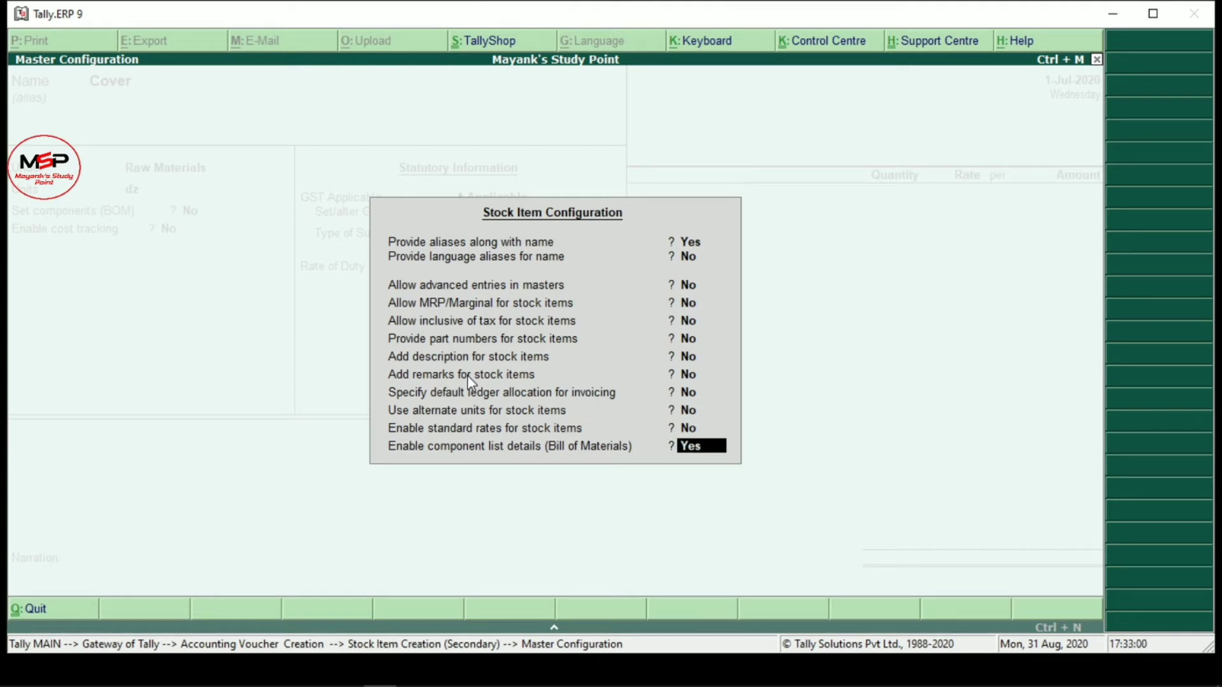
{"action": "key", "text": "Return"}
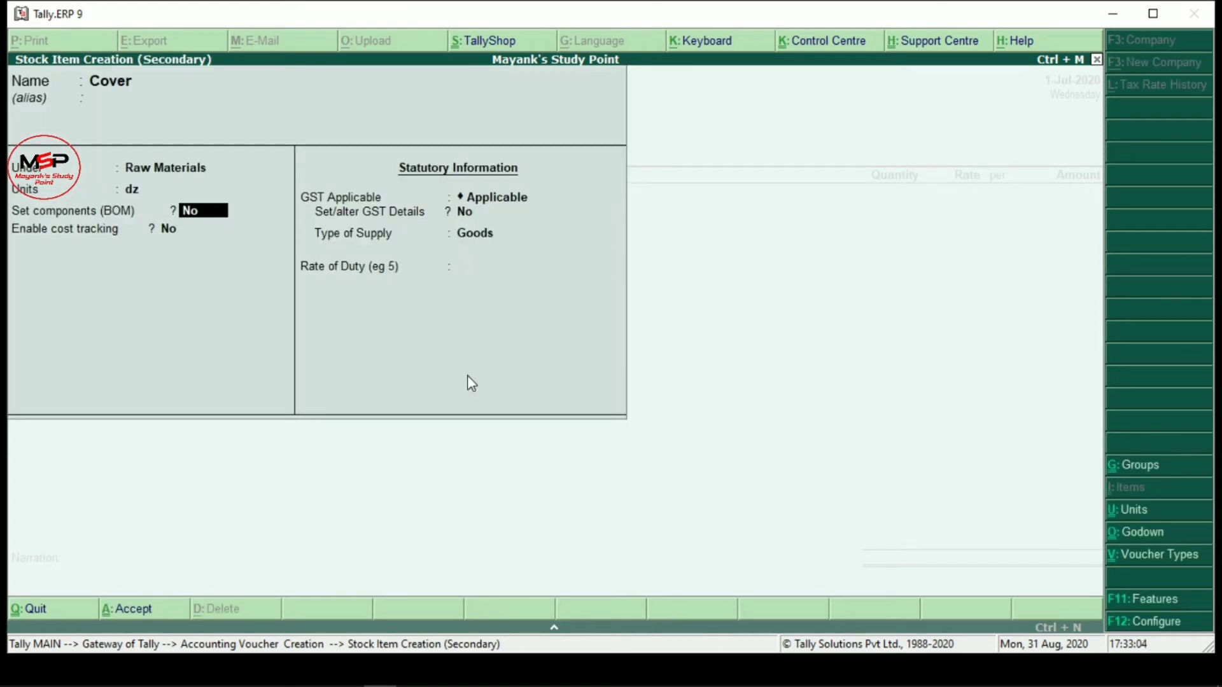
Step: Leave components (BOM) at No and enable cost tracking for the Cover item, keeping GST applicable
{"action": "key", "text": "Return"}
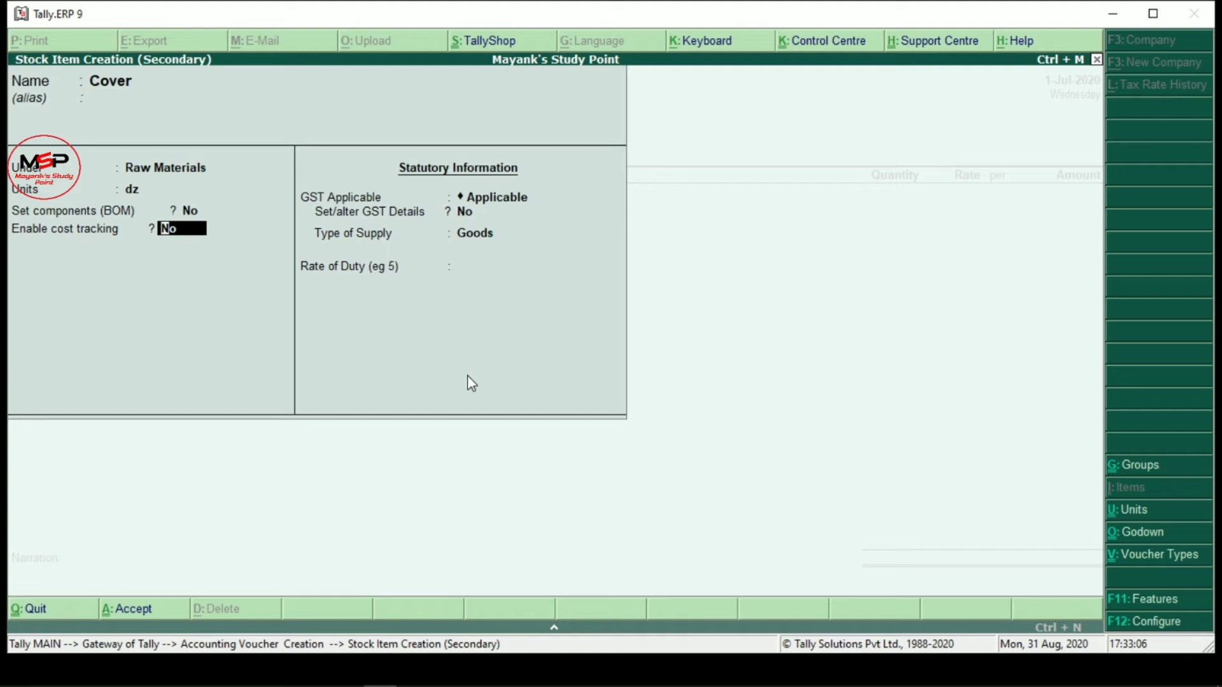
{"action": "type", "text": "y"}
{"action": "key", "text": "Return"}
{"action": "key", "text": "Return"}
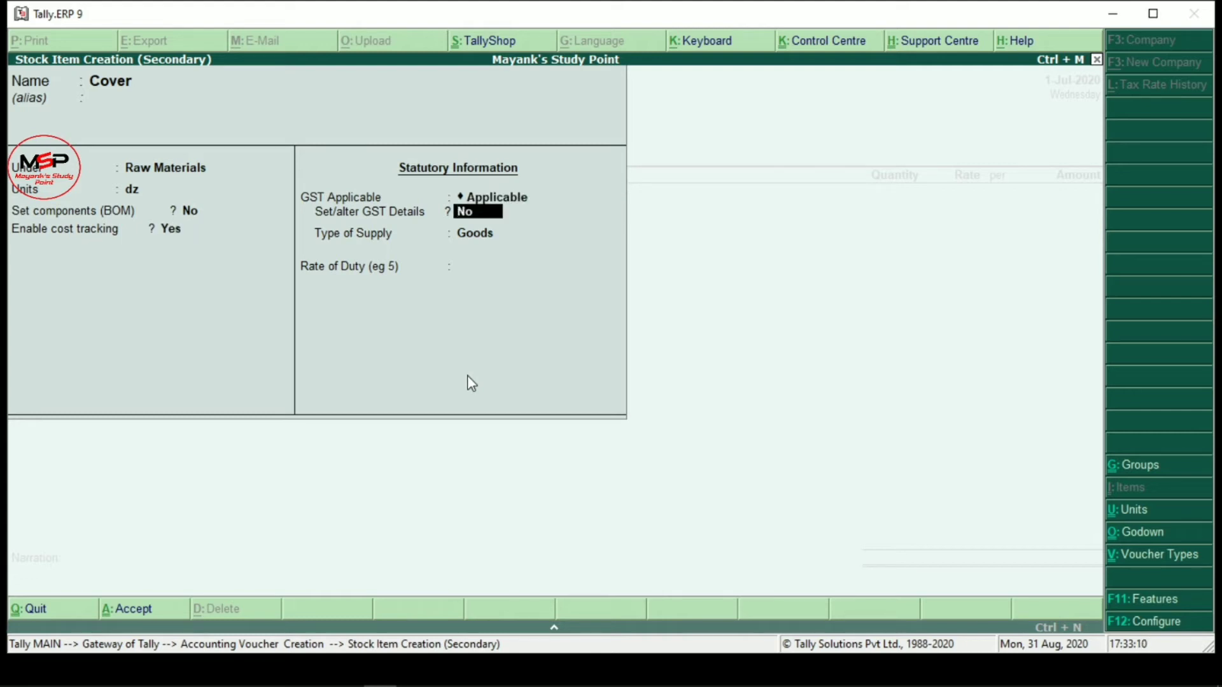
Step: Set Cover's GST details to Taxable with 18% integrated tax and save the stock item into the voucher
{"action": "type", "text": "y"}
{"action": "key", "text": "Return"}
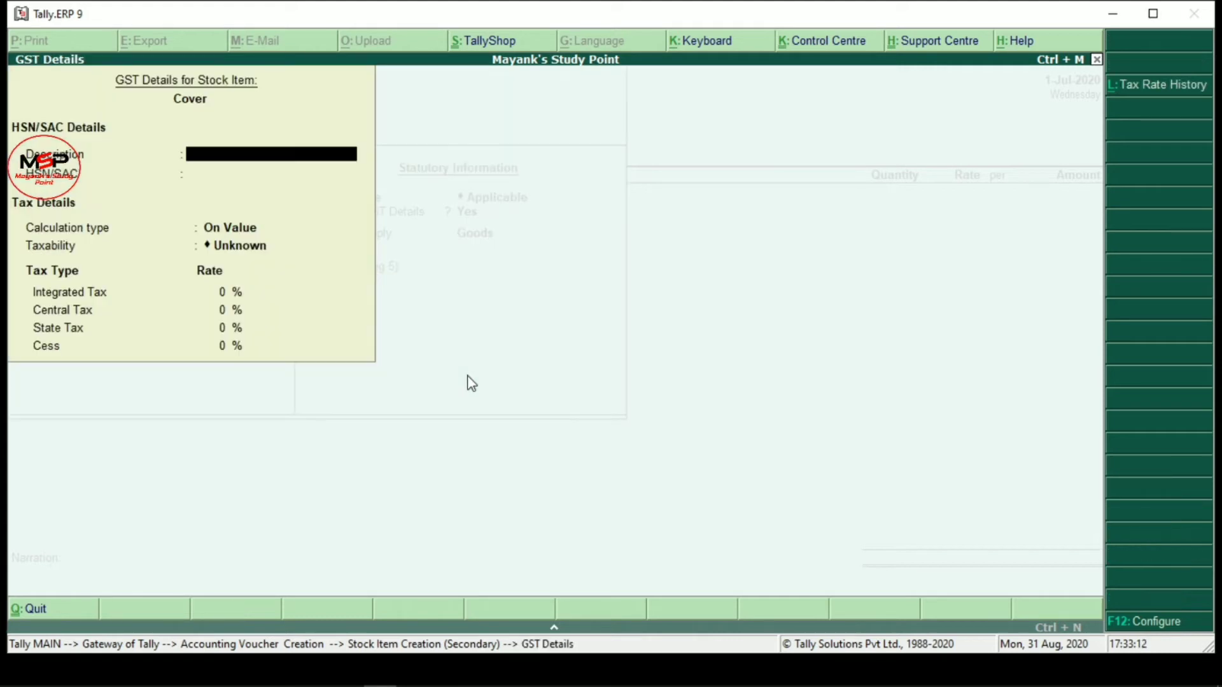
{"action": "key", "text": "Return"}
{"action": "key", "text": "Return"}
{"action": "key", "text": "Return"}
{"action": "key", "text": "Down"}
{"action": "key", "text": "Down"}
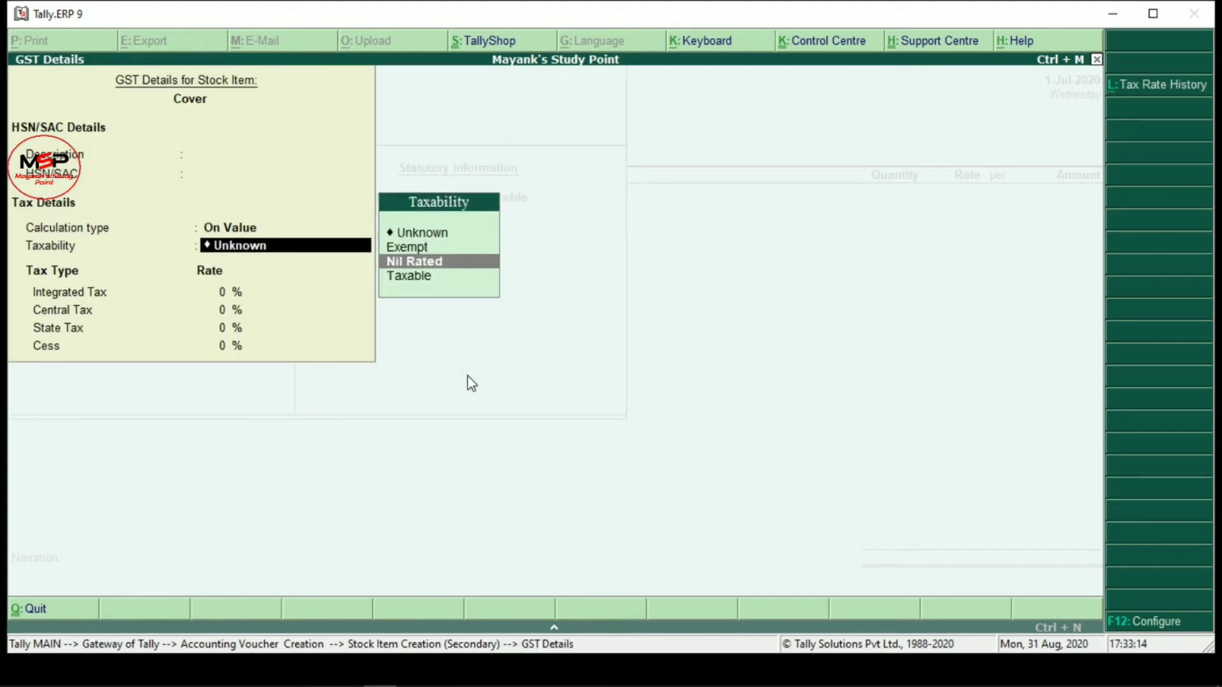
{"action": "key", "text": "Down"}
{"action": "key", "text": "Return"}
{"action": "type", "text": "18"}
{"action": "key", "text": "Return"}
{"action": "key", "text": "Return"}
{"action": "key", "text": "Return"}
{"action": "key", "text": "Return"}
{"action": "key", "text": "Return"}
{"action": "key", "text": "Return"}
{"action": "key", "text": "Return"}
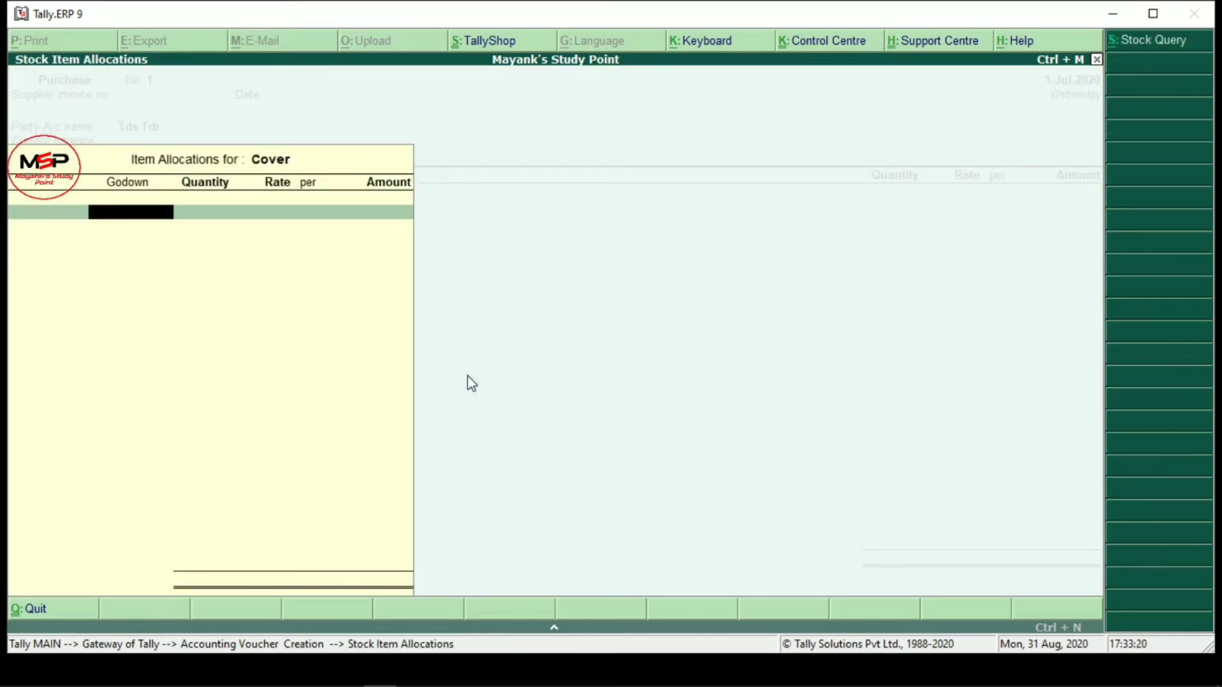
Step: Allocate 20 dz of Cover to the Raw Materials Godown at a rate of 100 per dz
{"action": "key", "text": "Down"}
{"action": "key", "text": "Down"}
{"action": "key", "text": "Down"}
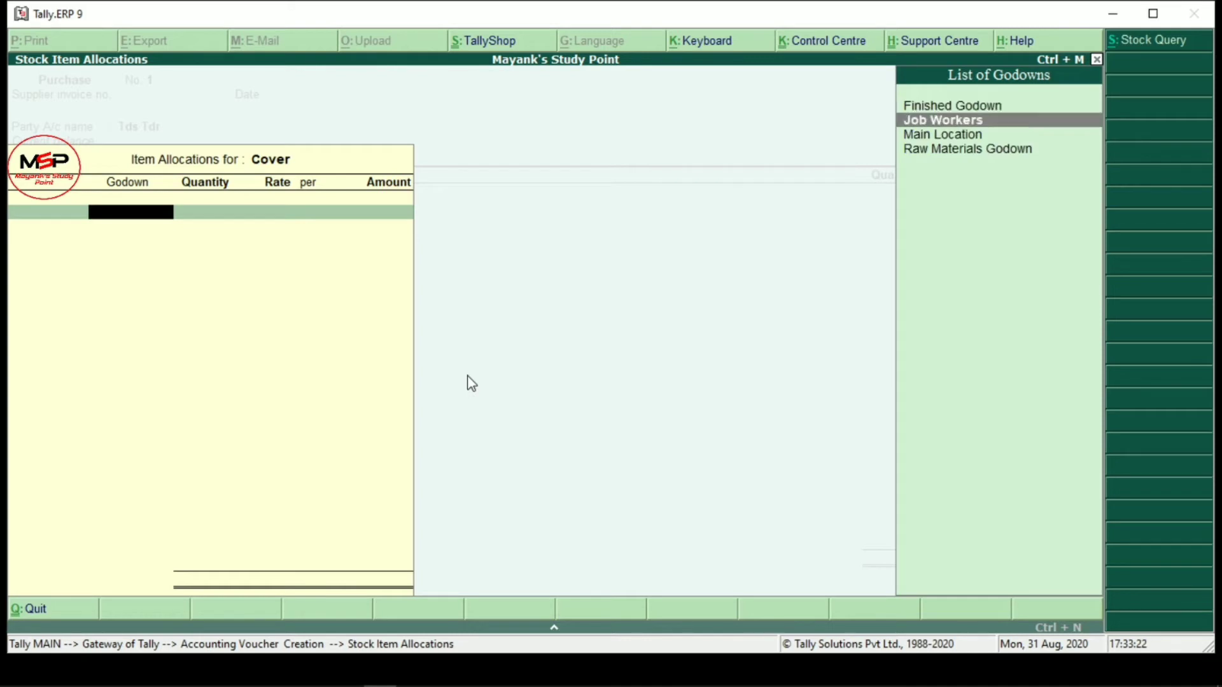
{"action": "key", "text": "Return"}
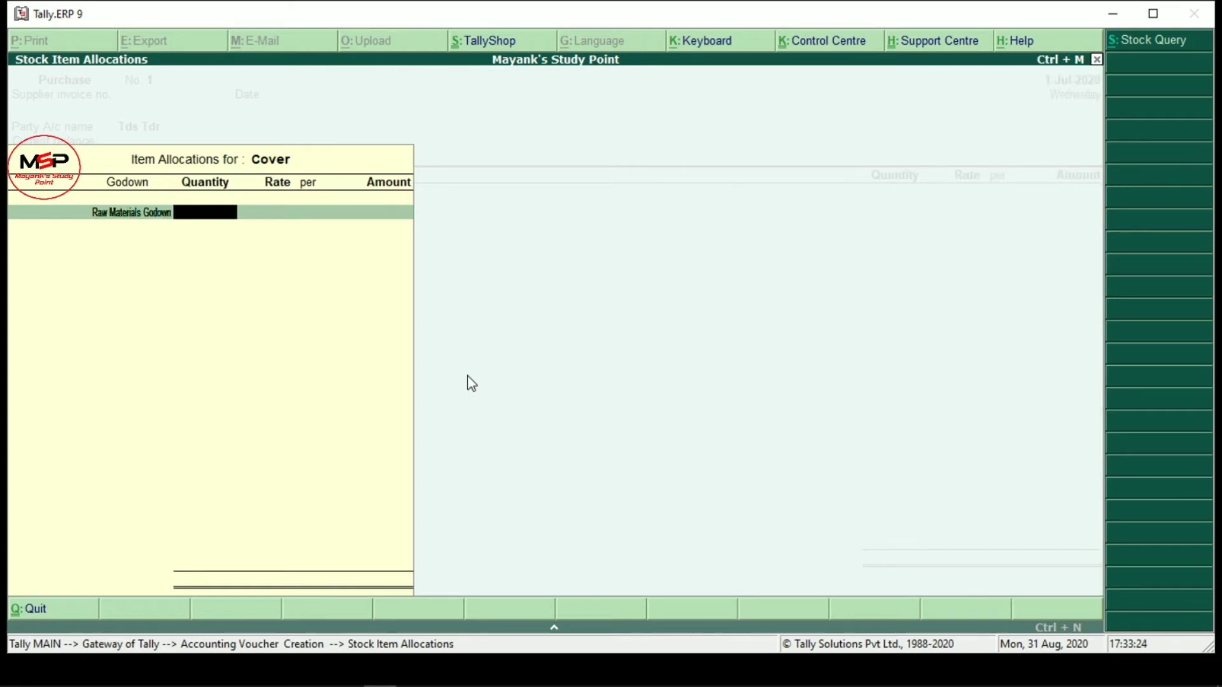
{"action": "type", "text": "20"}
{"action": "key", "text": "Return"}
{"action": "type", "text": "100"}
{"action": "key", "text": "Return"}
{"action": "key", "text": "Return"}
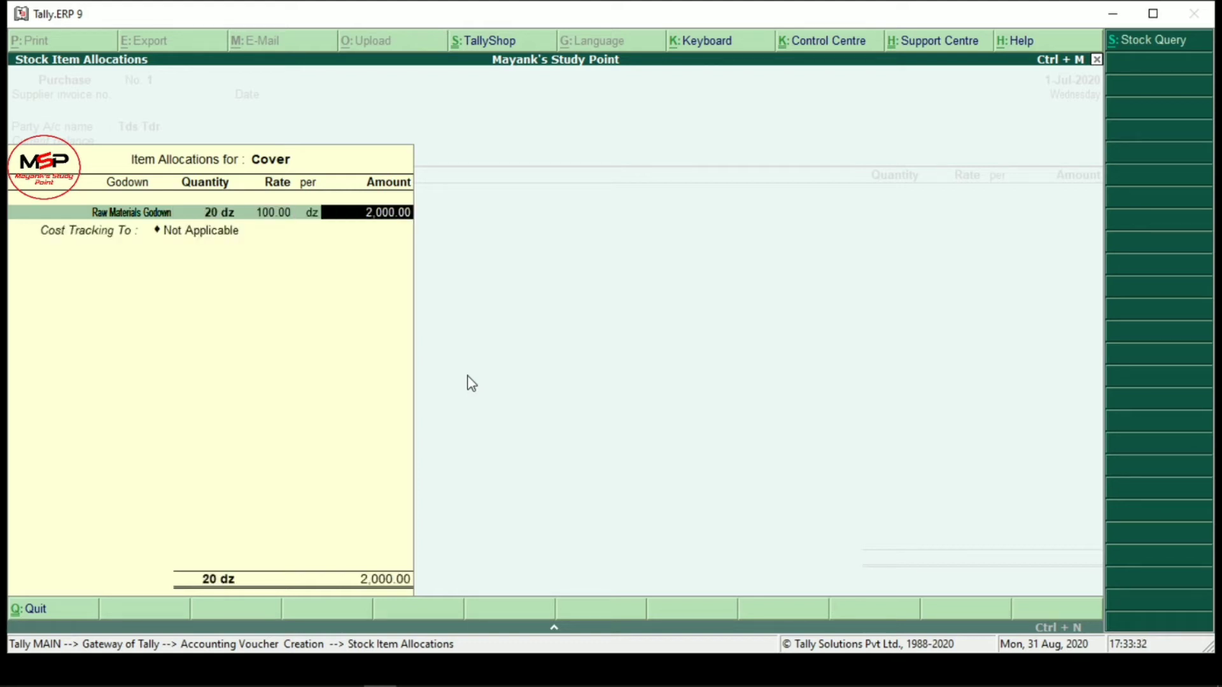
Step: Accept the Cover allocation with cost tracking not applicable and complete its line in the purchase voucher
{"action": "key", "text": "Return"}
{"action": "key", "text": "Return"}
{"action": "key", "text": "Return"}
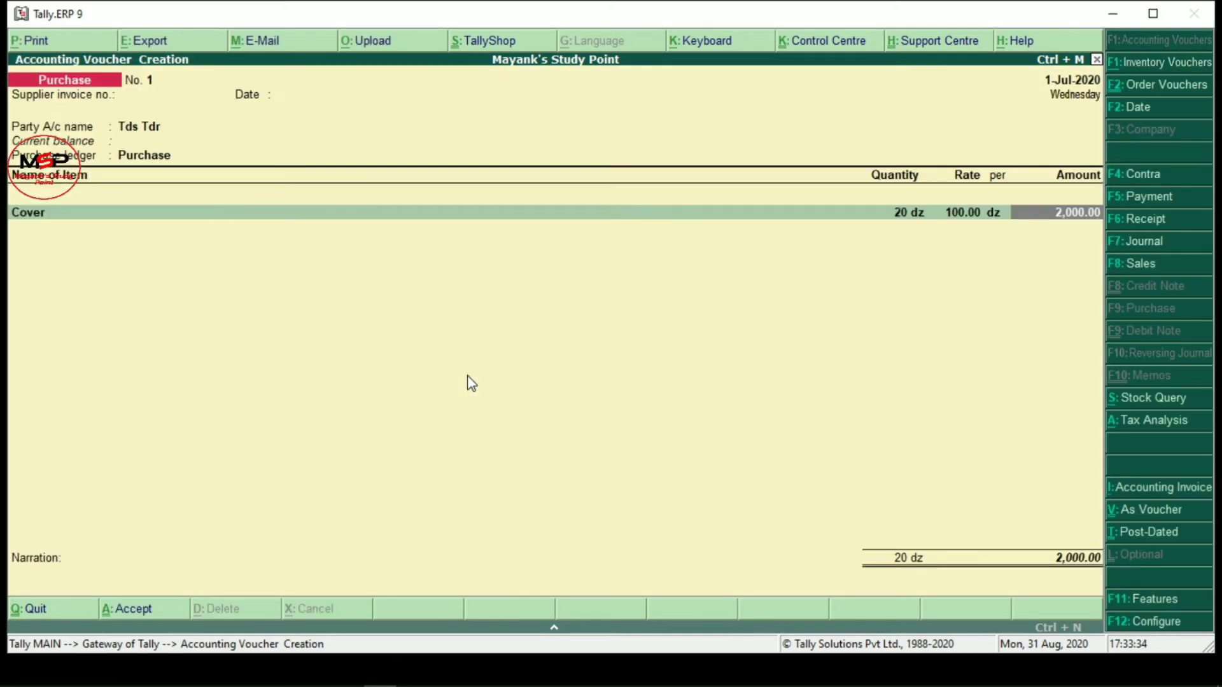
{"action": "key", "text": "Return"}
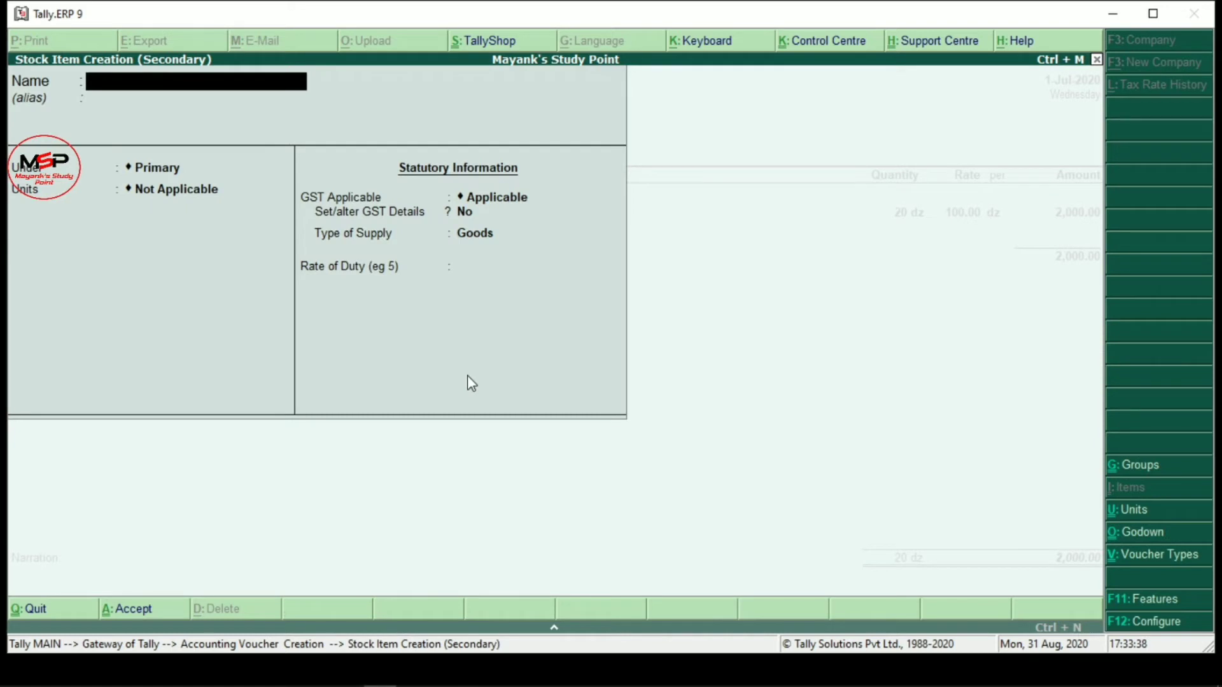
Step: Create a stock item named Page under the Raw Materials group with dz as its unit
{"action": "type", "text": "Page"}
{"action": "key", "text": "Return"}
{"action": "key", "text": "Return"}
{"action": "key", "text": "Down"}
{"action": "key", "text": "Down"}
{"action": "key", "text": "Return"}
{"action": "key", "text": "Down"}
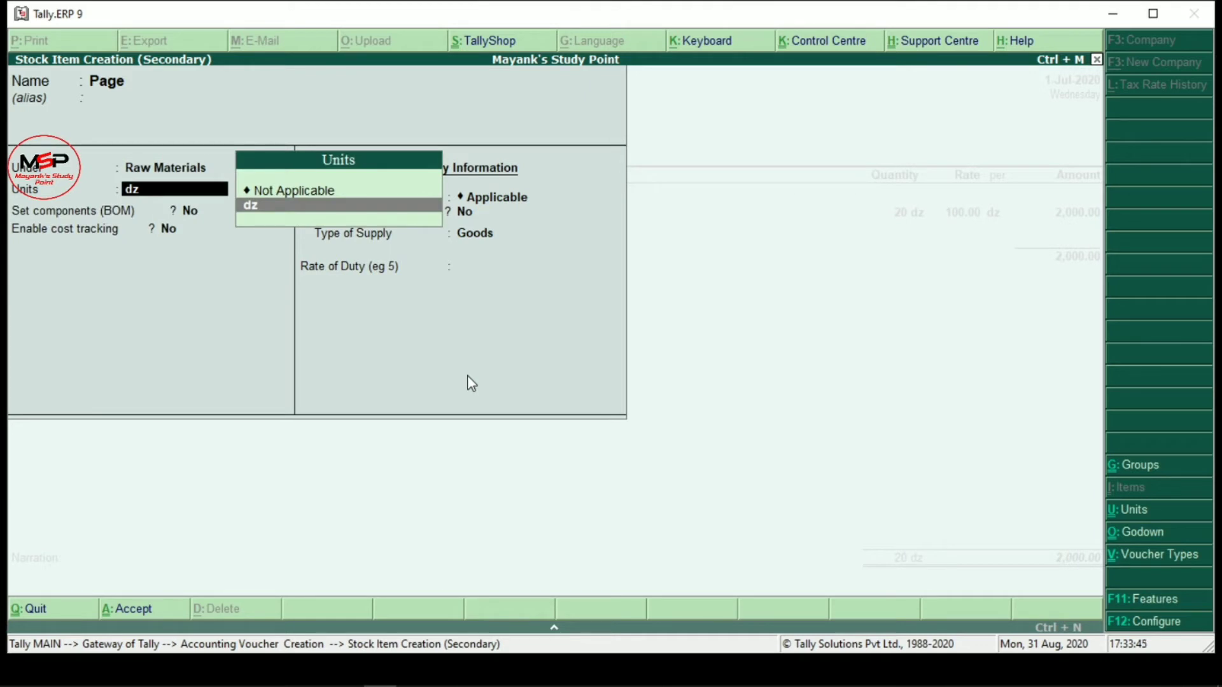
{"action": "key", "text": "Return"}
Step: Leave components (BOM) at No, enable cost tracking for Page, and open its GST details
{"action": "key", "text": "Return"}
{"action": "type", "text": "y"}
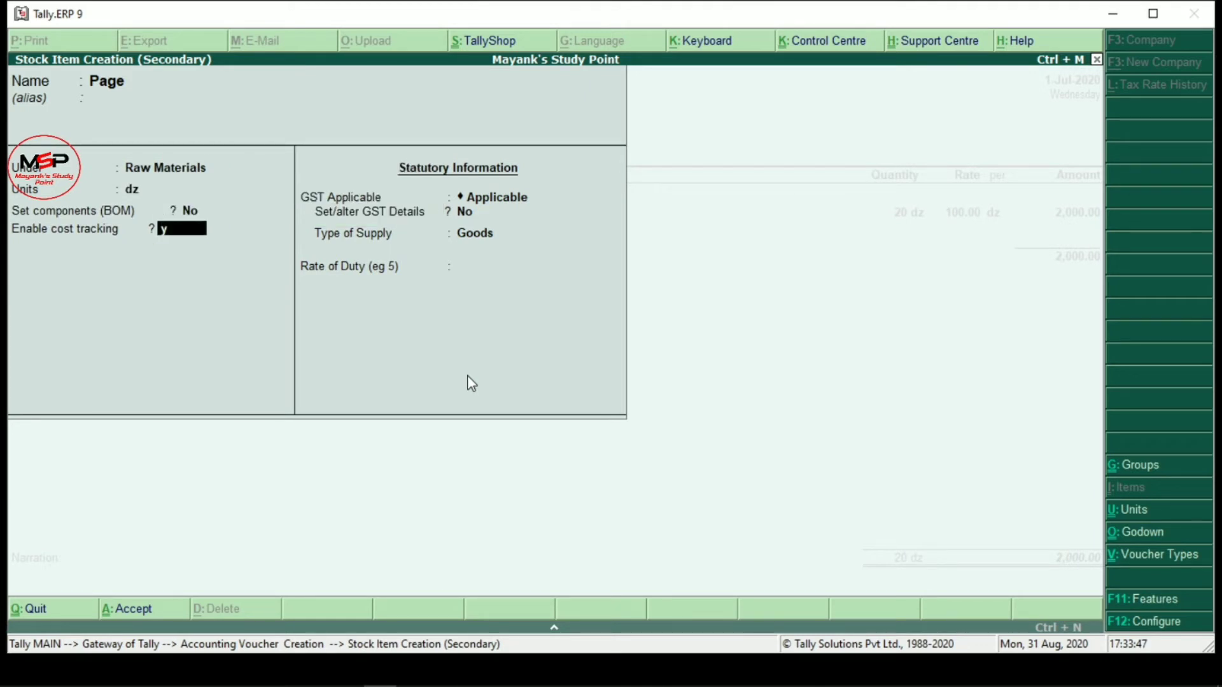
{"action": "key", "text": "Return"}
{"action": "type", "text": "y"}
{"action": "key", "text": "Return"}
{"action": "key", "text": "Return"}
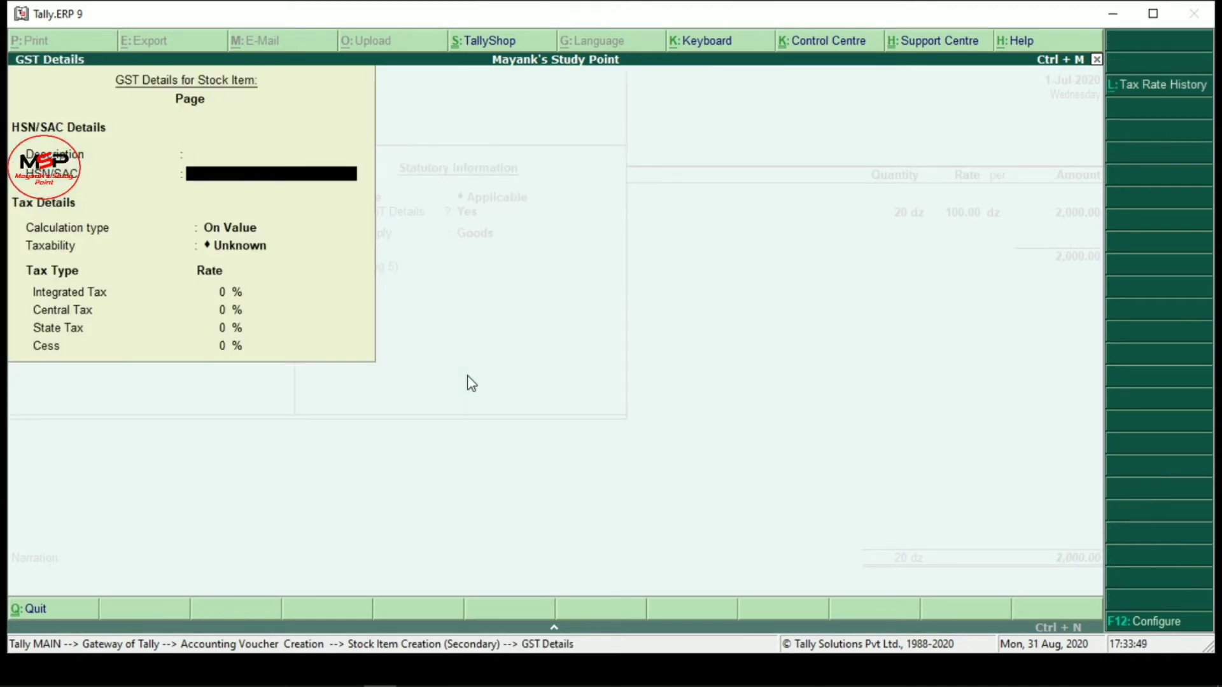
Step: Set Page's GST details to Taxable with 18% integrated tax and save the stock item into the voucher
{"action": "key", "text": "Return"}
{"action": "key", "text": "Return"}
{"action": "key", "text": "Down"}
{"action": "key", "text": "Down"}
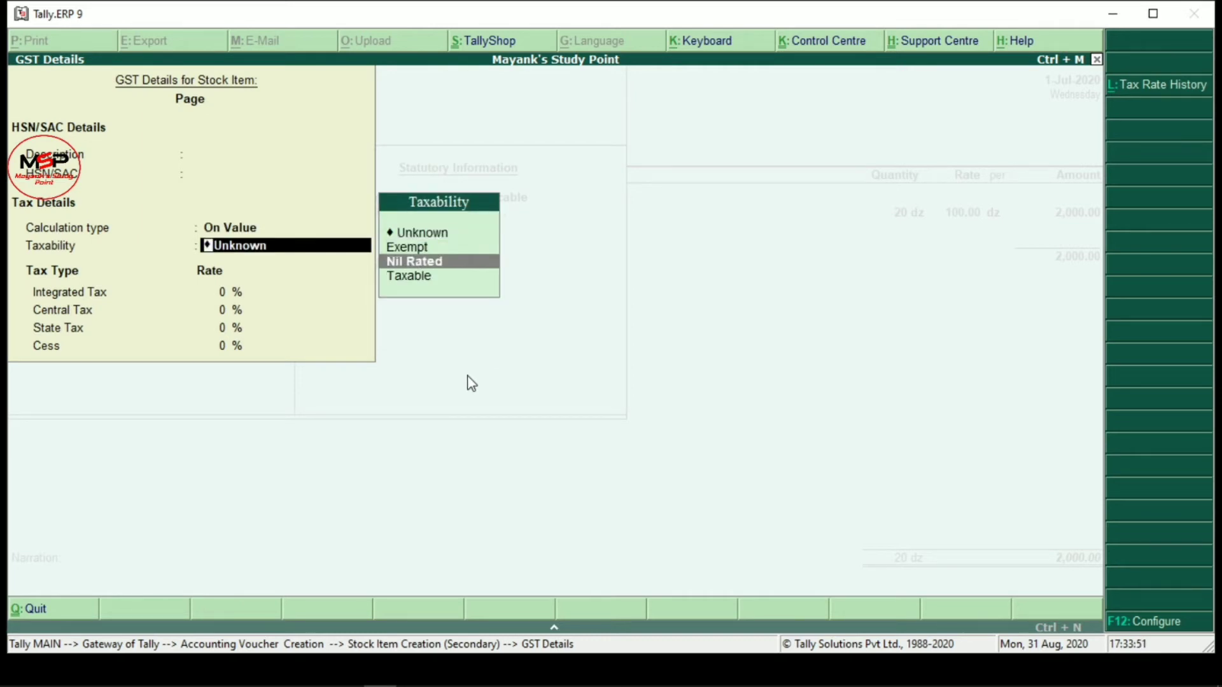
{"action": "key", "text": "Down"}
{"action": "key", "text": "Return"}
{"action": "type", "text": "18"}
{"action": "key", "text": "Return"}
{"action": "key", "text": "Return"}
{"action": "key", "text": "Return"}
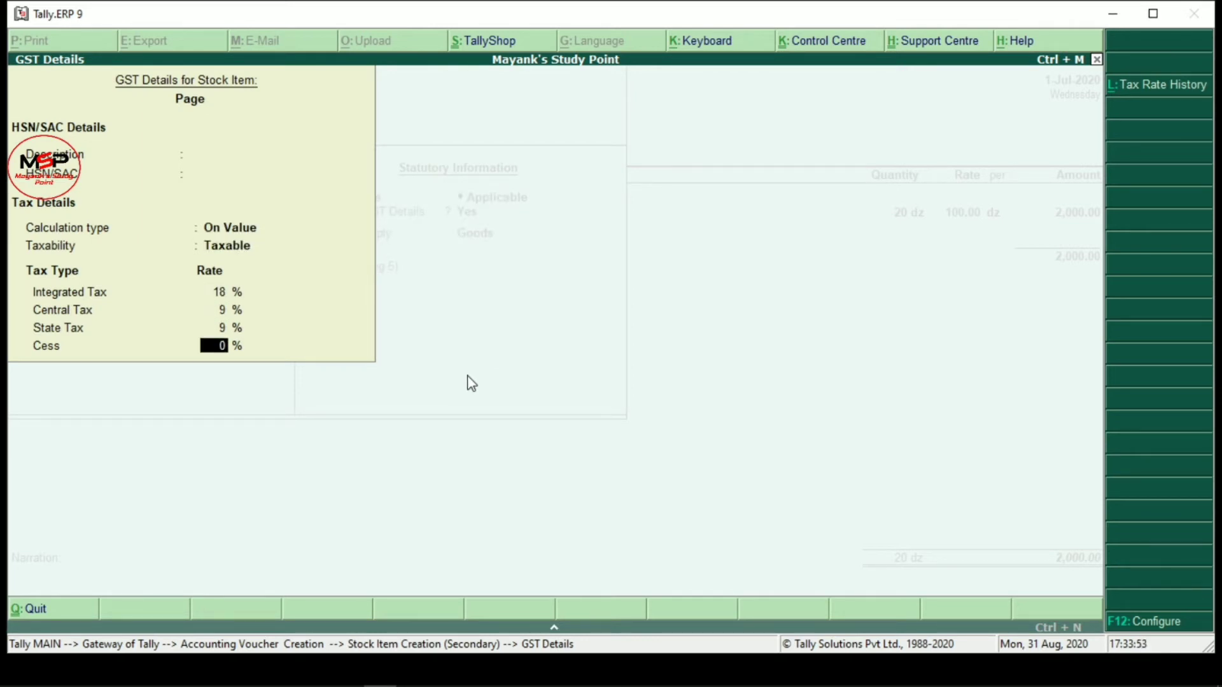
{"action": "key", "text": "Return"}
{"action": "key", "text": "Return"}
{"action": "key", "text": "Return"}
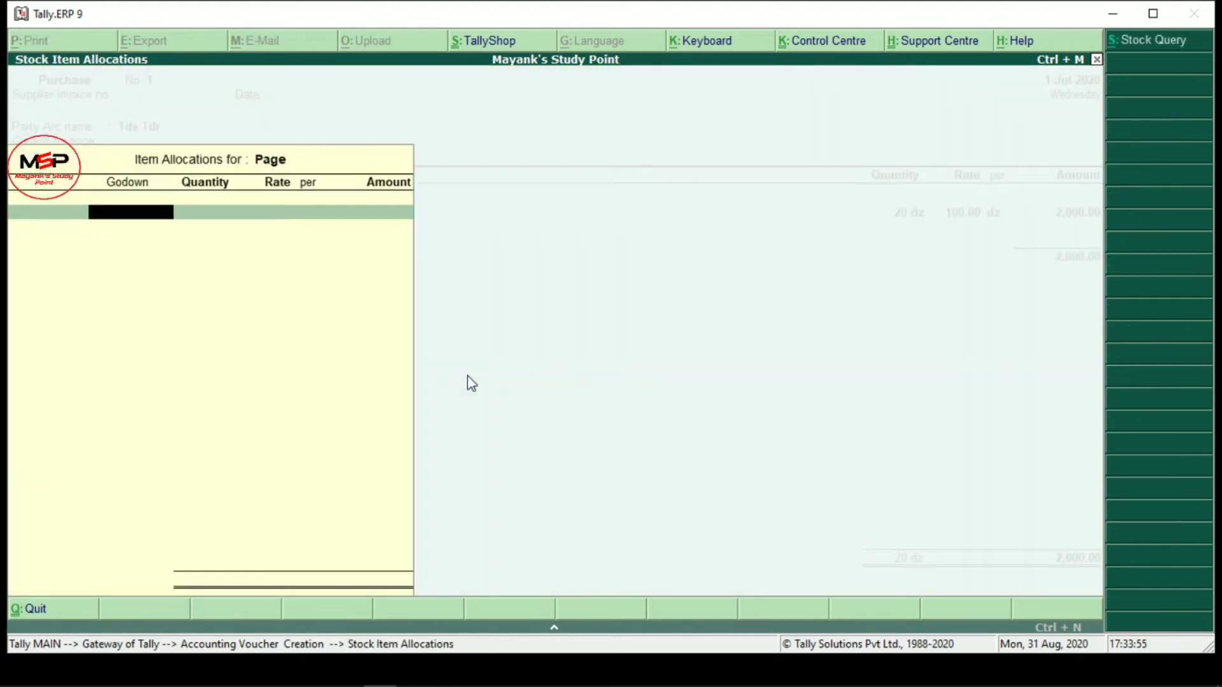
Step: Allocate 50 dz of Page to the Raw Materials Godown at a rate of 150 per dz and complete its voucher line
{"action": "key", "text": "Down"}
{"action": "key", "text": "Down"}
{"action": "key", "text": "Down"}
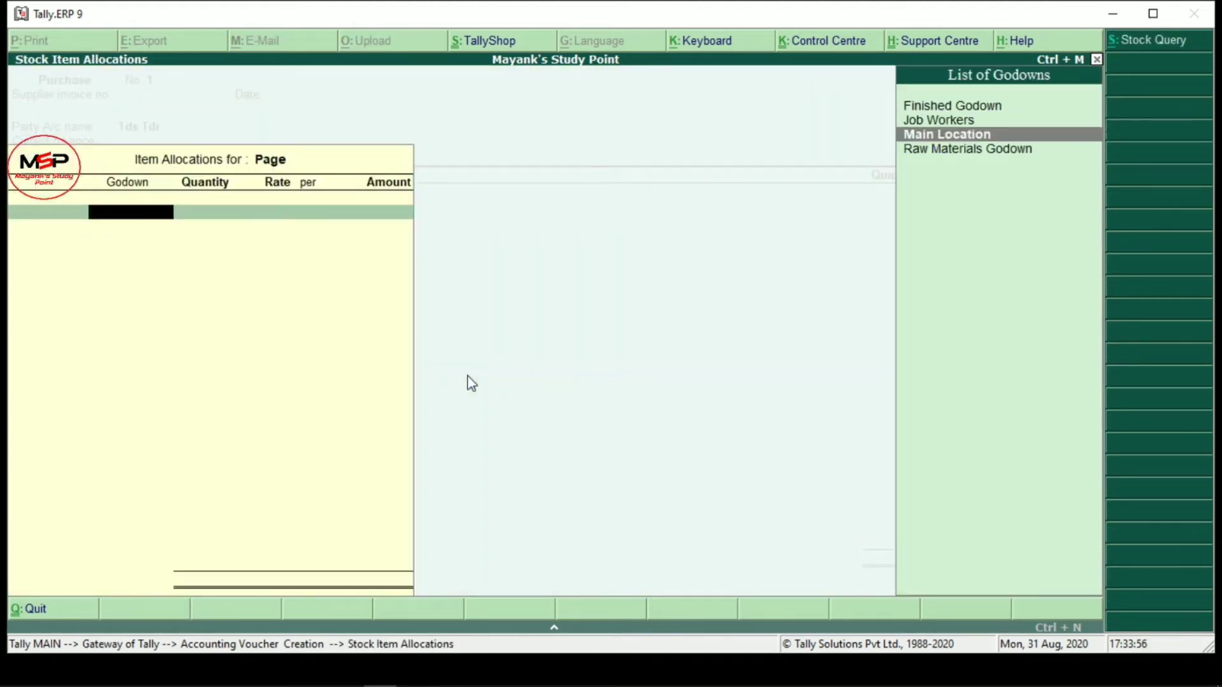
{"action": "key", "text": "Return"}
{"action": "type", "text": "50"}
{"action": "key", "text": "Return"}
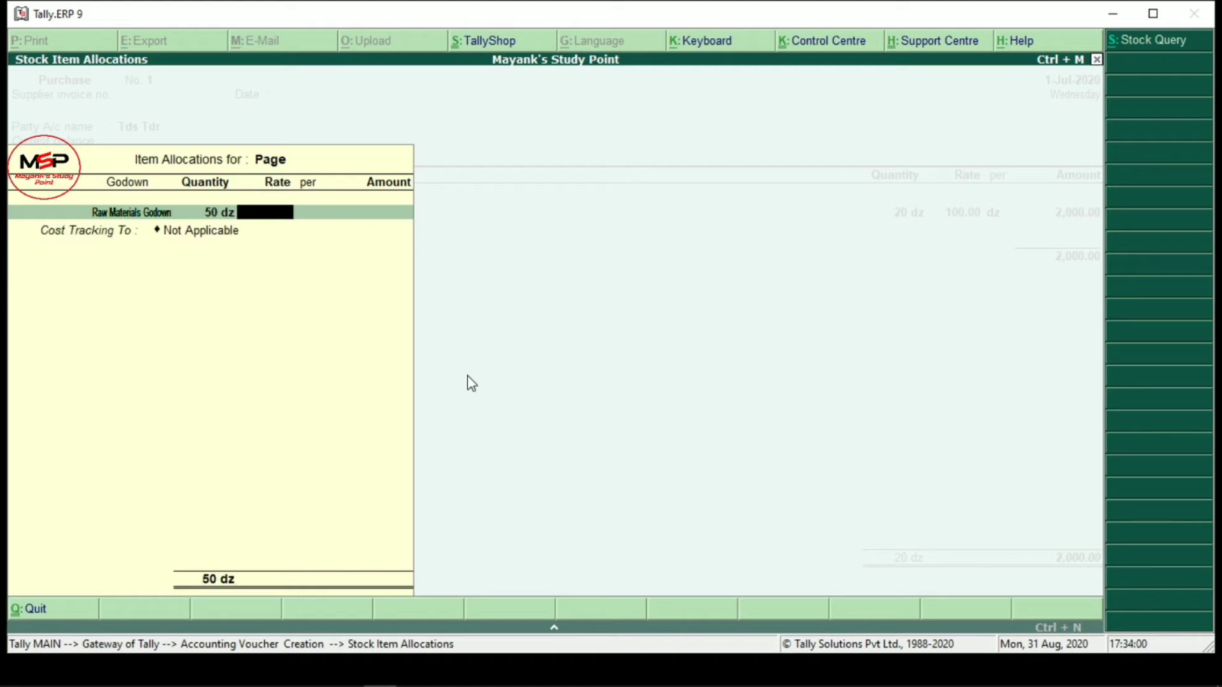
{"action": "type", "text": "150"}
{"action": "key", "text": "Return"}
{"action": "key", "text": "Return"}
{"action": "key", "text": "Return"}
{"action": "key", "text": "Return"}
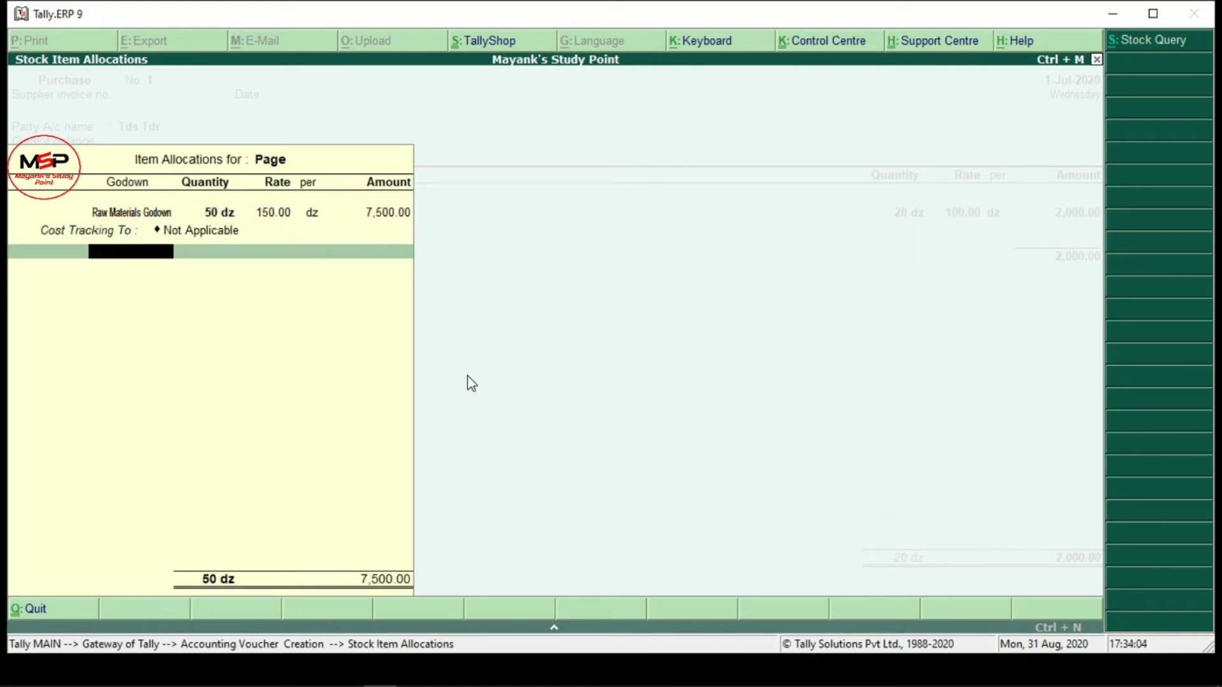
{"action": "key", "text": "Return"}
{"action": "key", "text": "Return"}
Step: Start a new stock item from the voucher, named Punching Machine, under the Raw Materials group
{"action": "key", "text": "alt+c"}
{"action": "type", "text": "P"}
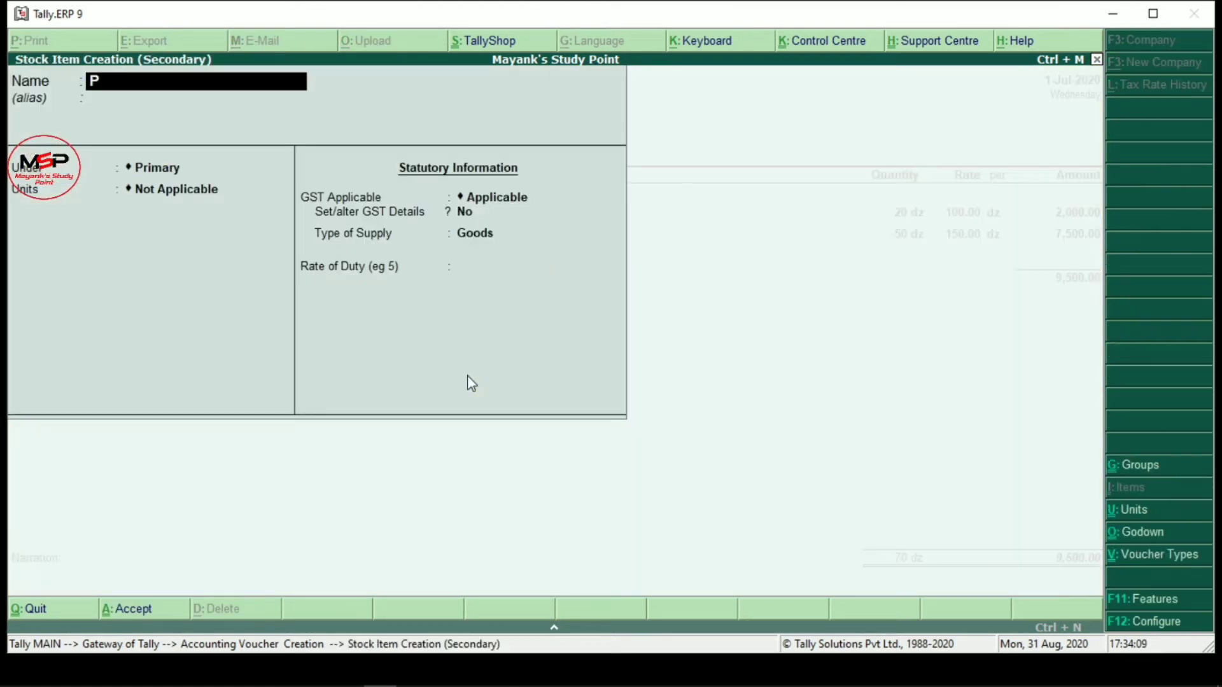
{"action": "type", "text": "unchingma"}
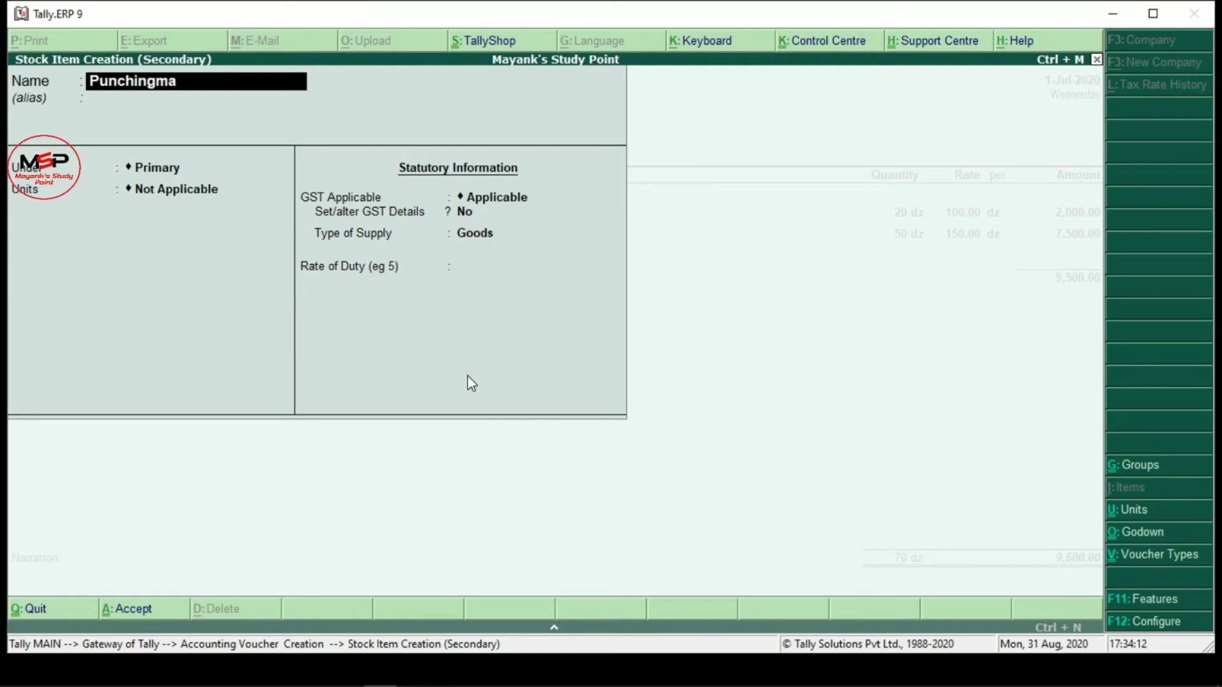
{"action": "type", "text": "chine"}
{"action": "key", "text": "Left"}
{"action": "key", "text": "Left"}
{"action": "key", "text": "Left"}
{"action": "key", "text": "Left"}
{"action": "key", "text": "Left"}
{"action": "key", "text": "BackSpace"}
{"action": "key", "text": "Left"}
{"action": "key", "text": "Left"}
{"action": "key", "text": "Return"}
{"action": "key", "text": "Return"}
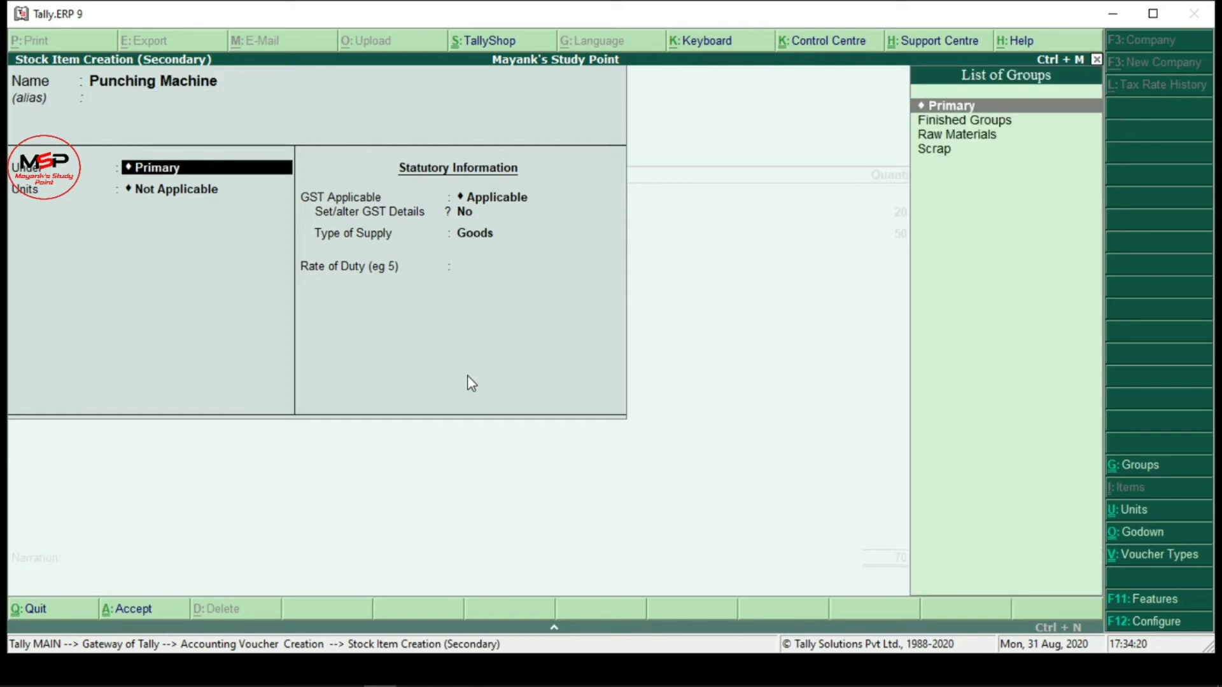
{"action": "key", "text": "Down"}
{"action": "key", "text": "Down"}
{"action": "key", "text": "Return"}
Step: Create a simple unit pc with quantity code PCS-PIECES and 0 decimal places as the Punching Machine's unit
{"action": "key", "text": "Down"}
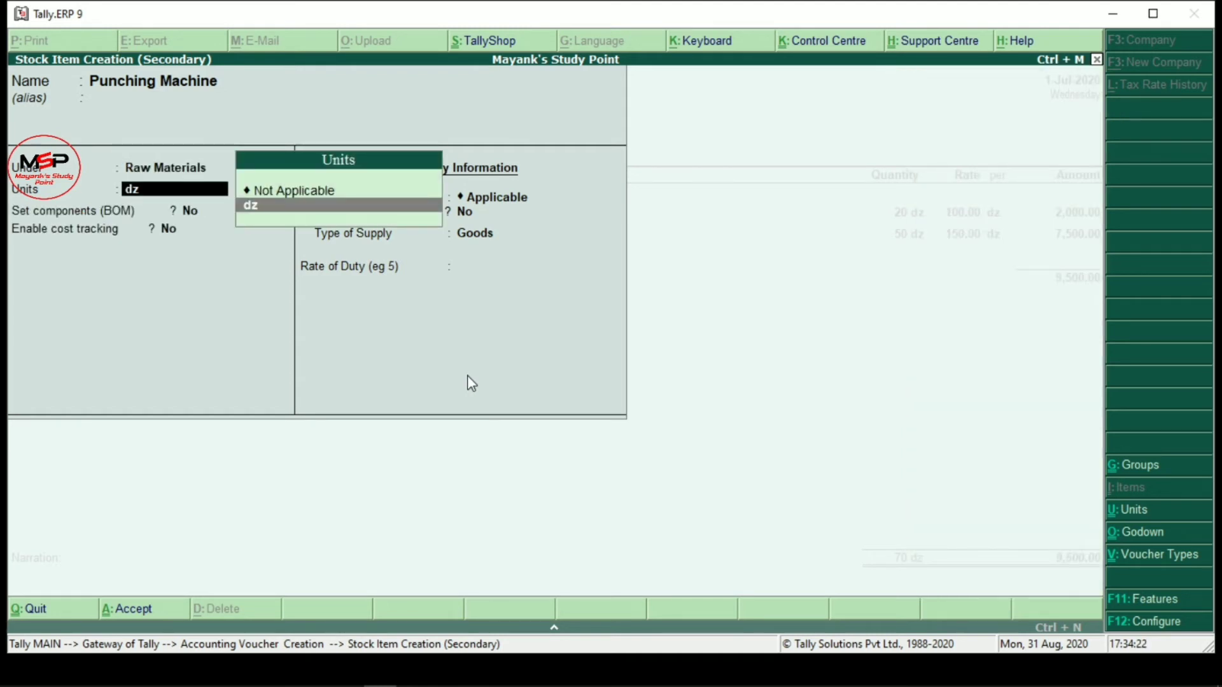
{"action": "key", "text": "alt+c"}
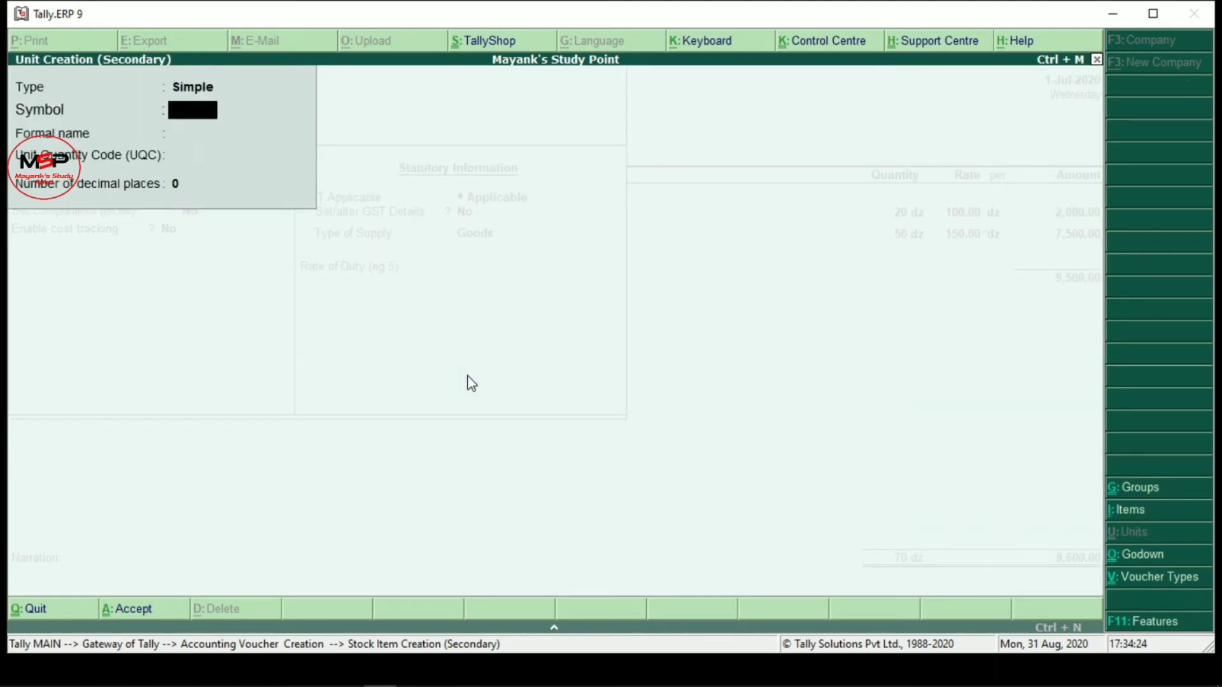
{"action": "type", "text": "pc"}
{"action": "key", "text": "Return"}
{"action": "key", "text": "Return"}
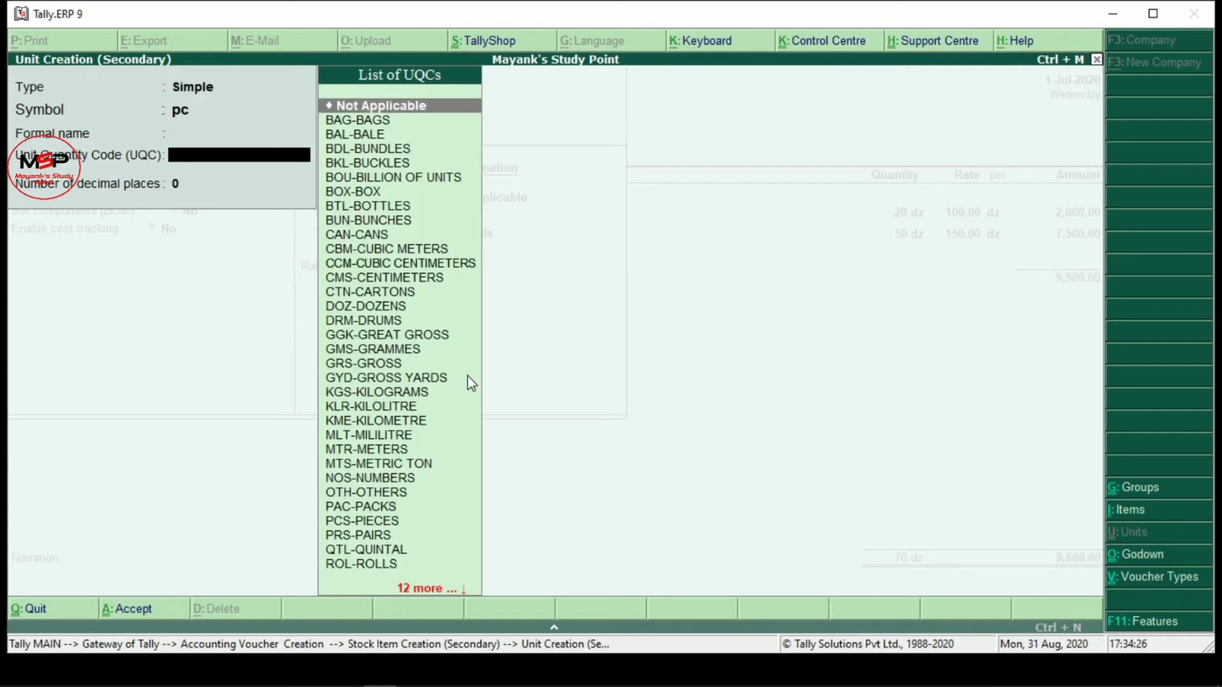
{"action": "type", "text": "pcs"}
{"action": "key", "text": "Return"}
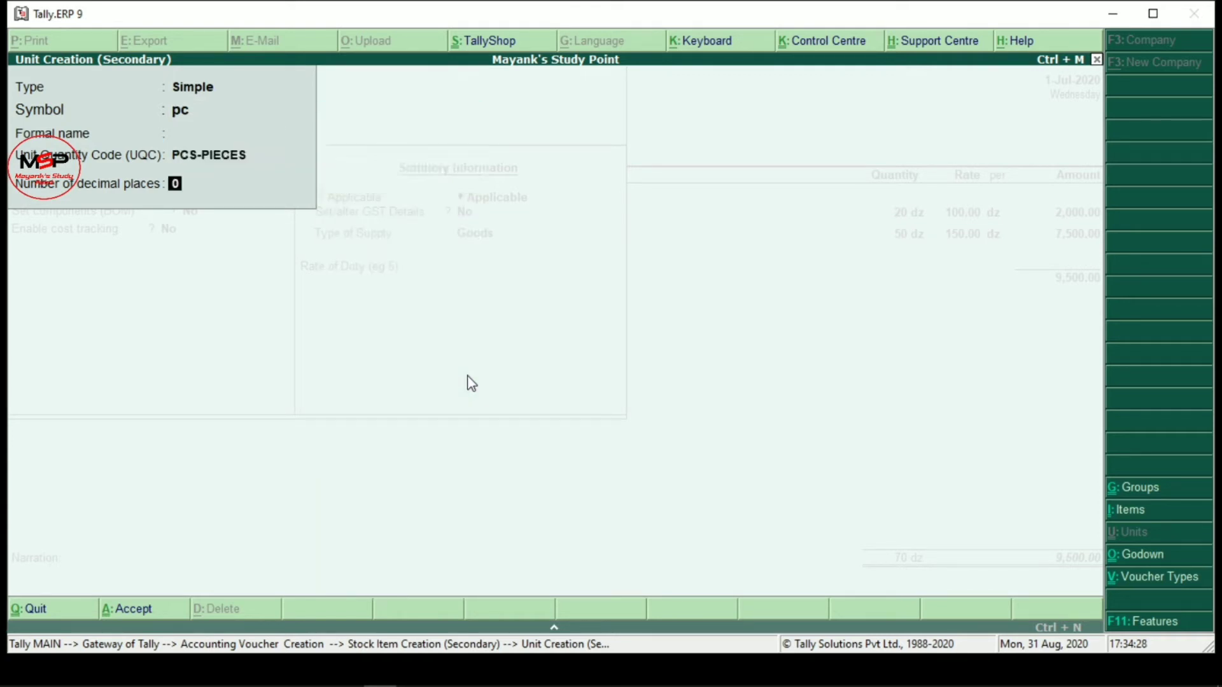
{"action": "key", "text": "Return"}
{"action": "key", "text": "Return"}
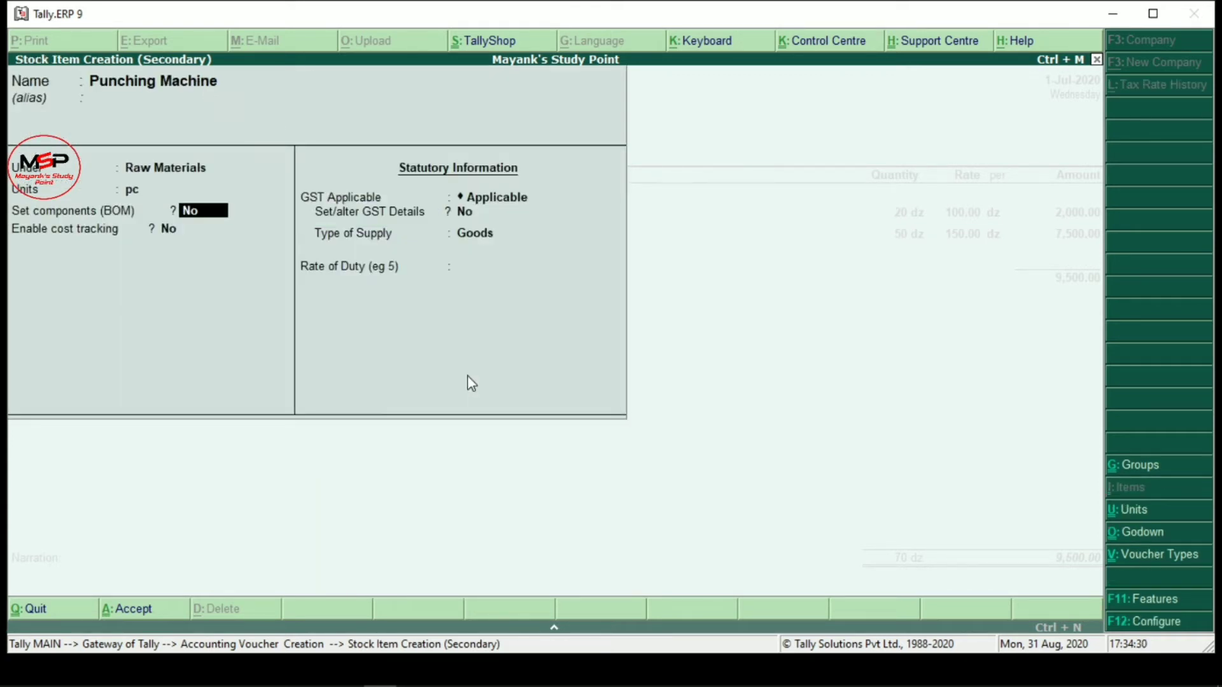
Step: Leave components (BOM) at No, enable cost tracking for Punching Machine, and open its GST details
{"action": "key", "text": "Return"}
{"action": "key", "text": "y"}
{"action": "key", "text": "Return"}
{"action": "key", "text": "y"}
{"action": "key", "text": "Return"}
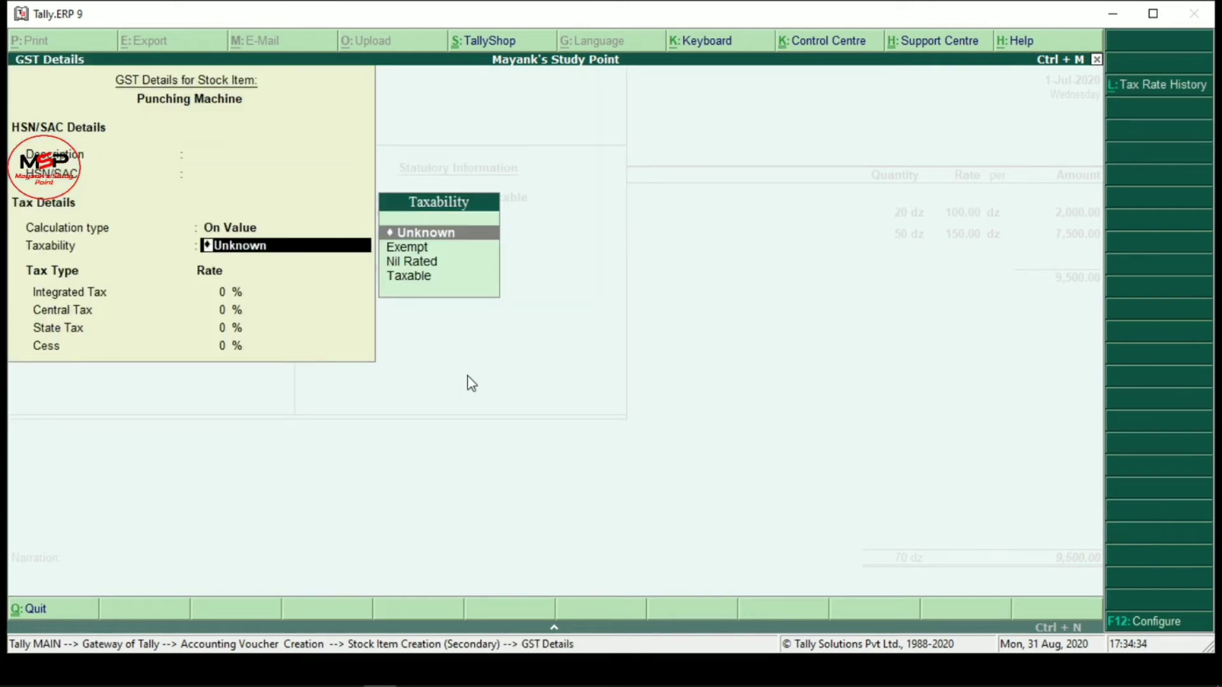
Step: Set Punching Machine's GST details to Taxable with 18% integrated tax and save the stock item into the voucher
{"action": "key", "text": "Down"}
{"action": "key", "text": "Down"}
{"action": "key", "text": "Down"}
{"action": "key", "text": "Return"}
{"action": "type", "text": "18"}
{"action": "key", "text": "Return"}
{"action": "key", "text": "Return"}
{"action": "key", "text": "Return"}
{"action": "key", "text": "Return"}
{"action": "key", "text": "Return"}
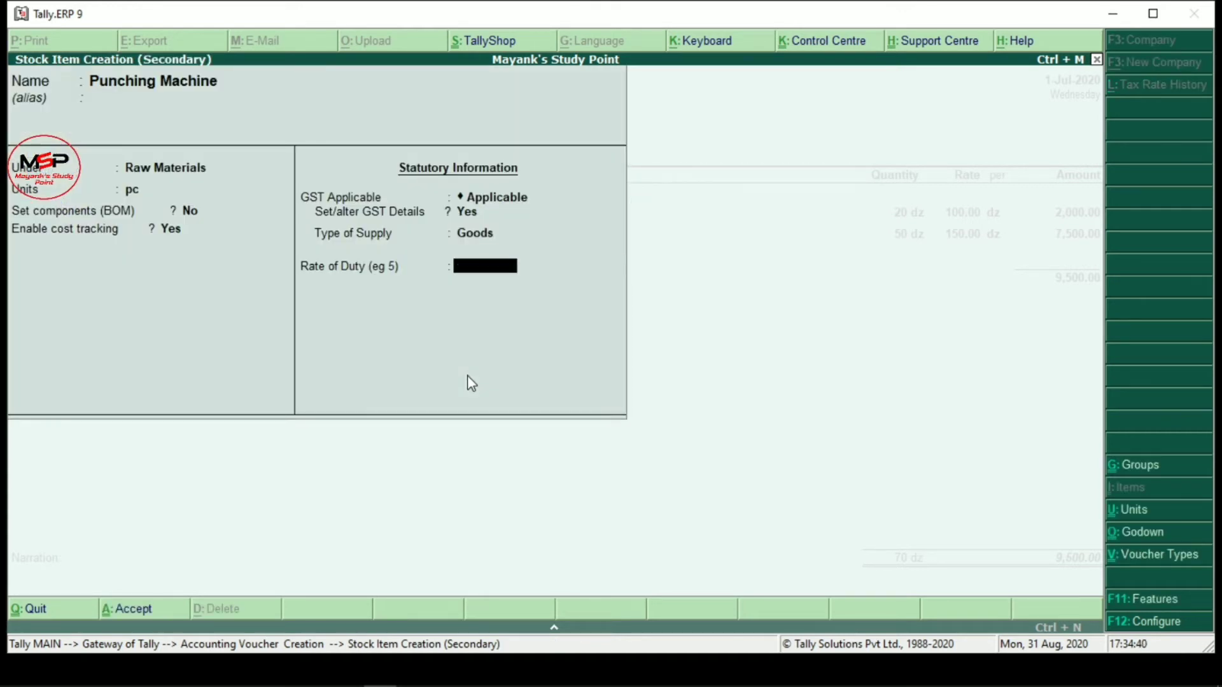
{"action": "key", "text": "Return"}
{"action": "key", "text": "Return"}
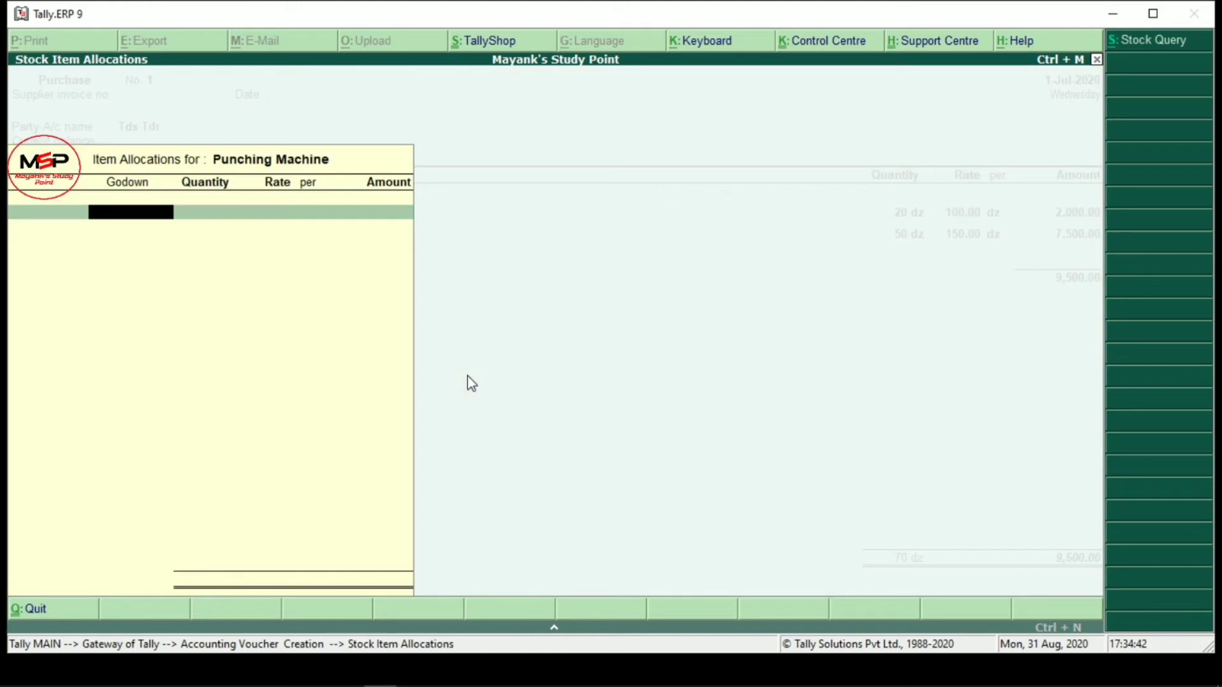
Step: Allocate 4 pc of Punching Machine to the Raw Materials Godown at a rate of 50 per pc and complete its voucher line
{"action": "key", "text": "Down"}
{"action": "key", "text": "Down"}
{"action": "key", "text": "Down"}
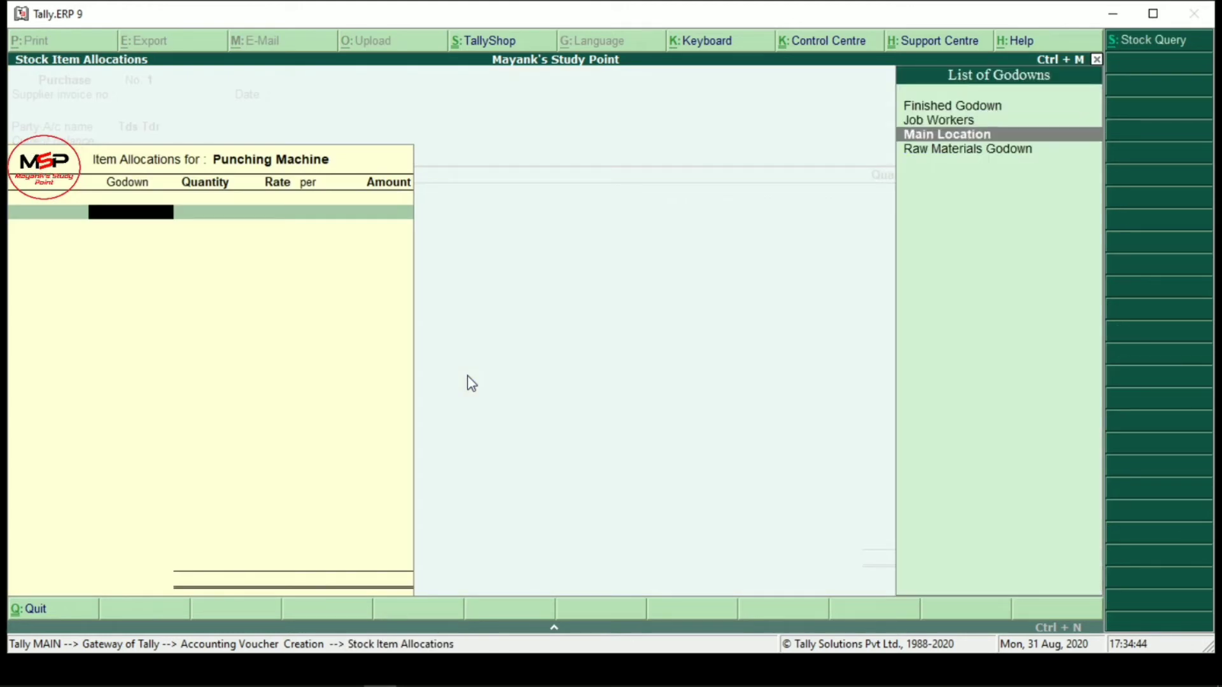
{"action": "key", "text": "Return"}
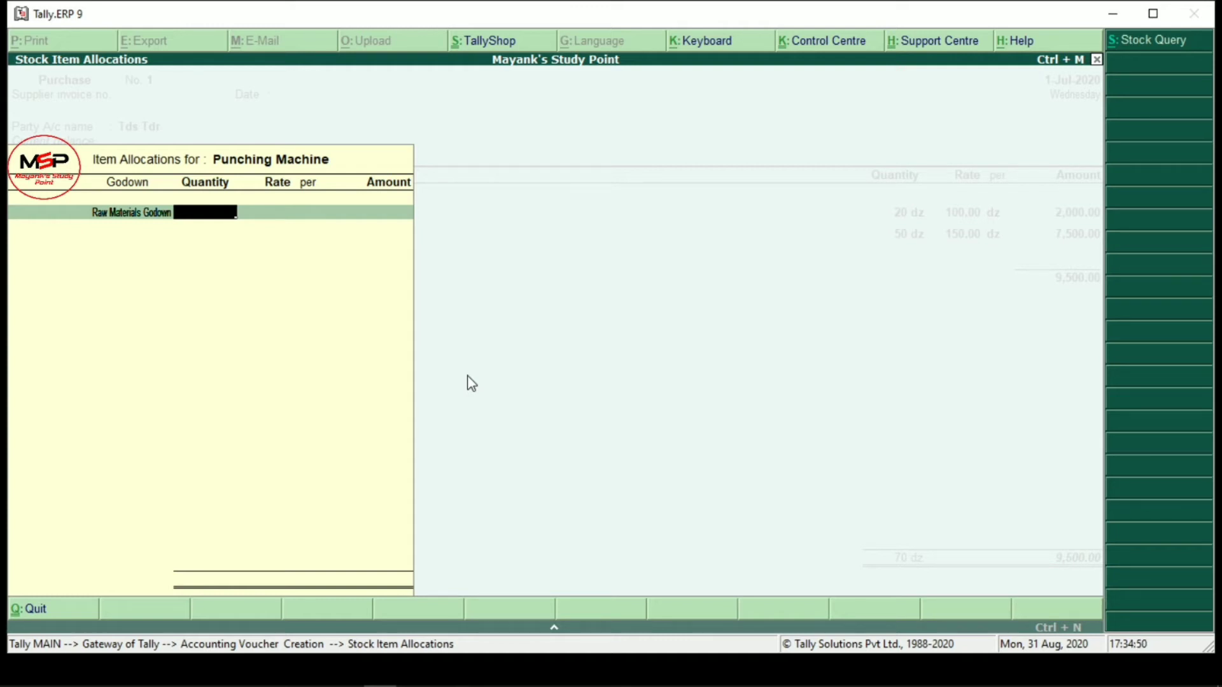
{"action": "type", "text": "4"}
{"action": "key", "text": "Return"}
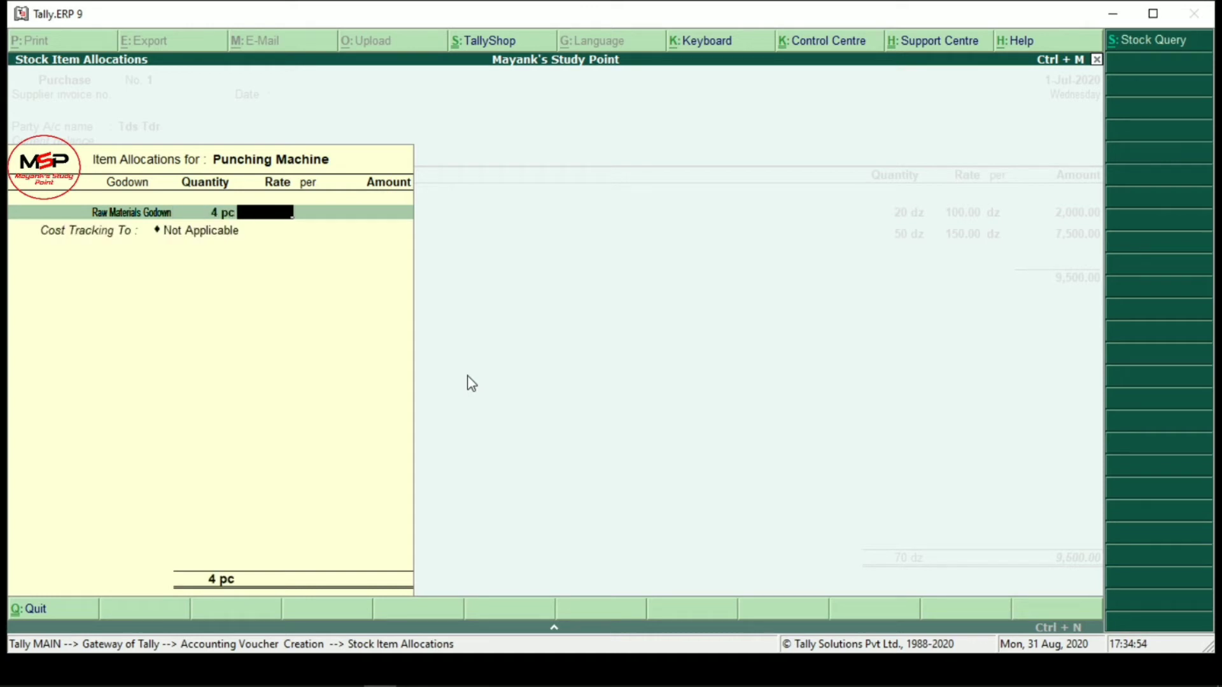
{"action": "type", "text": "50"}
{"action": "key", "text": "Return"}
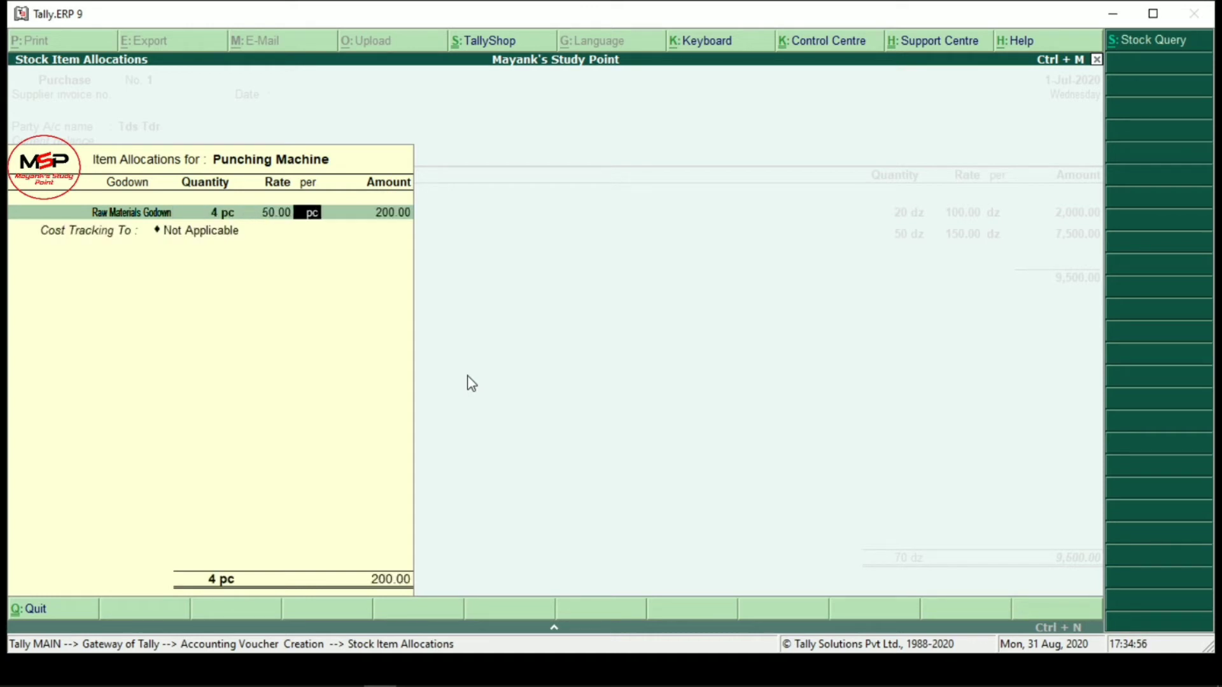
{"action": "key", "text": "Return"}
{"action": "key", "text": "Return"}
{"action": "key", "text": "Return"}
{"action": "key", "text": "Return"}
Step: End the item list and start a new ledger named Cgst under the Duties & Taxes group
{"action": "key", "text": "Return"}
{"action": "key", "text": "alt+c"}
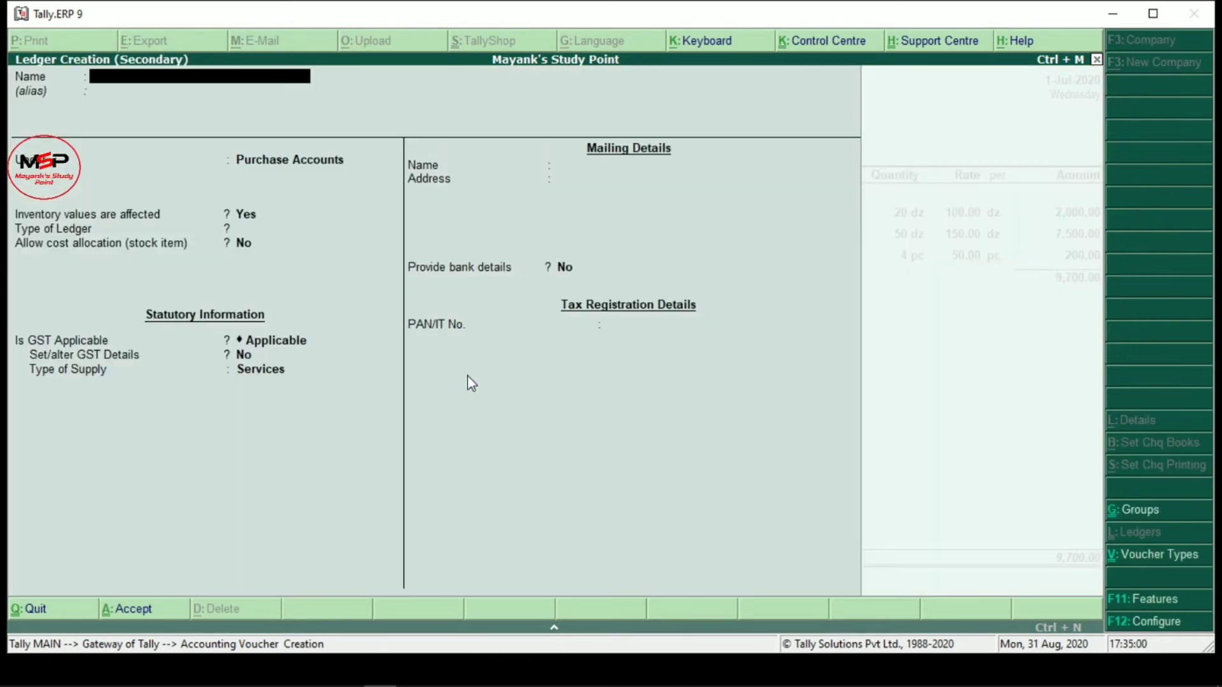
{"action": "type", "text": "Csgt"}
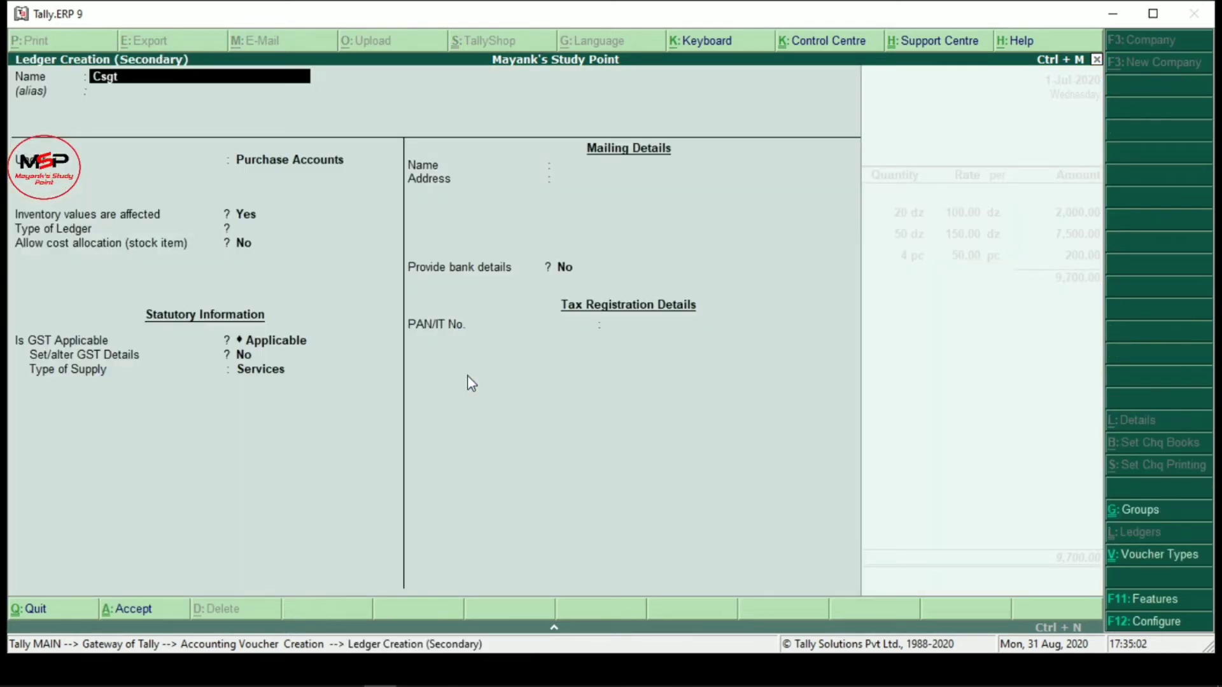
{"action": "key", "text": "BackSpace"}
{"action": "key", "text": "BackSpace"}
{"action": "key", "text": "BackSpace"}
{"action": "type", "text": "gst"}
{"action": "key", "text": "Return"}
{"action": "key", "text": "Return"}
{"action": "type", "text": "Dut"}
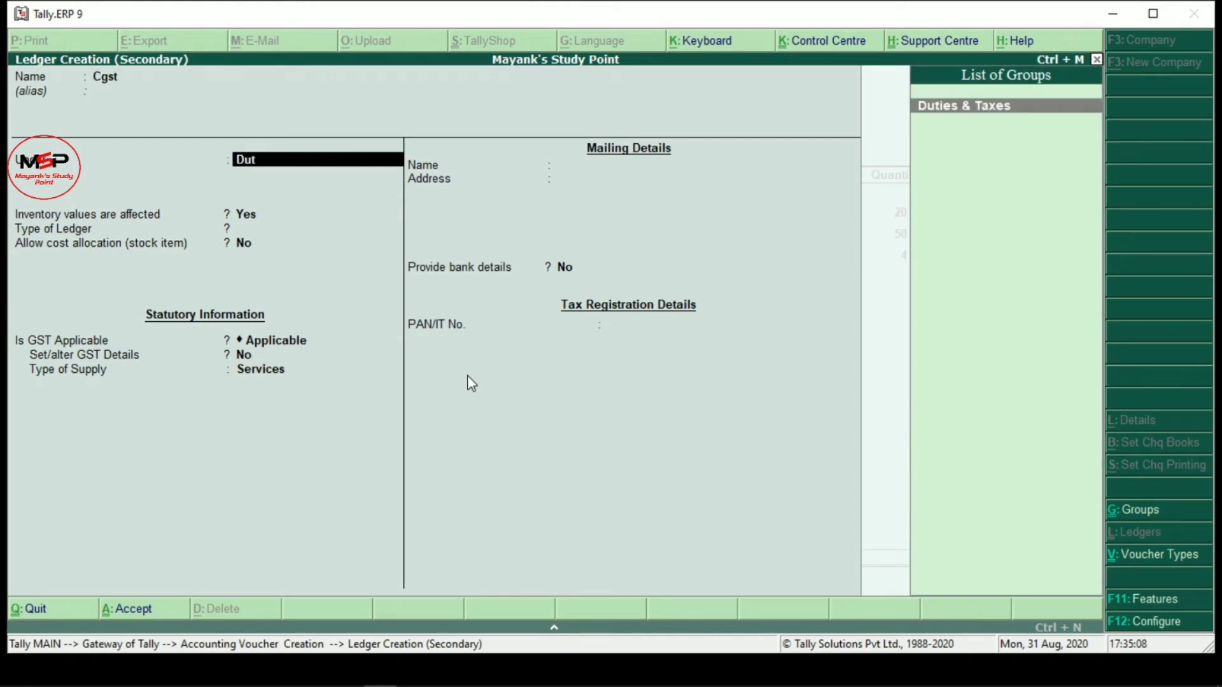
{"action": "key", "text": "Return"}
Step: Set Cgst's duty type to GST with Central Tax as the tax type, and save it as a tax line in the voucher
{"action": "type", "text": "g"}
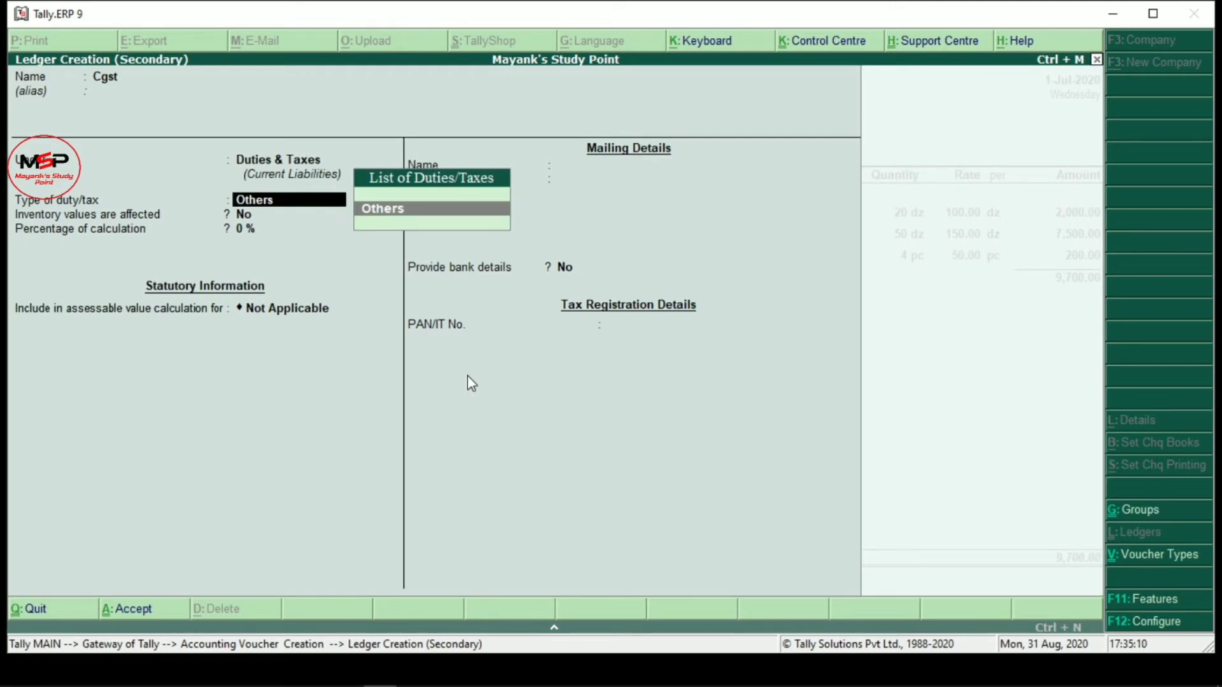
{"action": "key", "text": "BackSpace"}
{"action": "key", "text": "BackSpace"}
{"action": "key", "text": "BackSpace"}
{"action": "key", "text": "BackSpace"}
{"action": "key", "text": "BackSpace"}
{"action": "key", "text": "BackSpace"}
{"action": "key", "text": "BackSpace"}
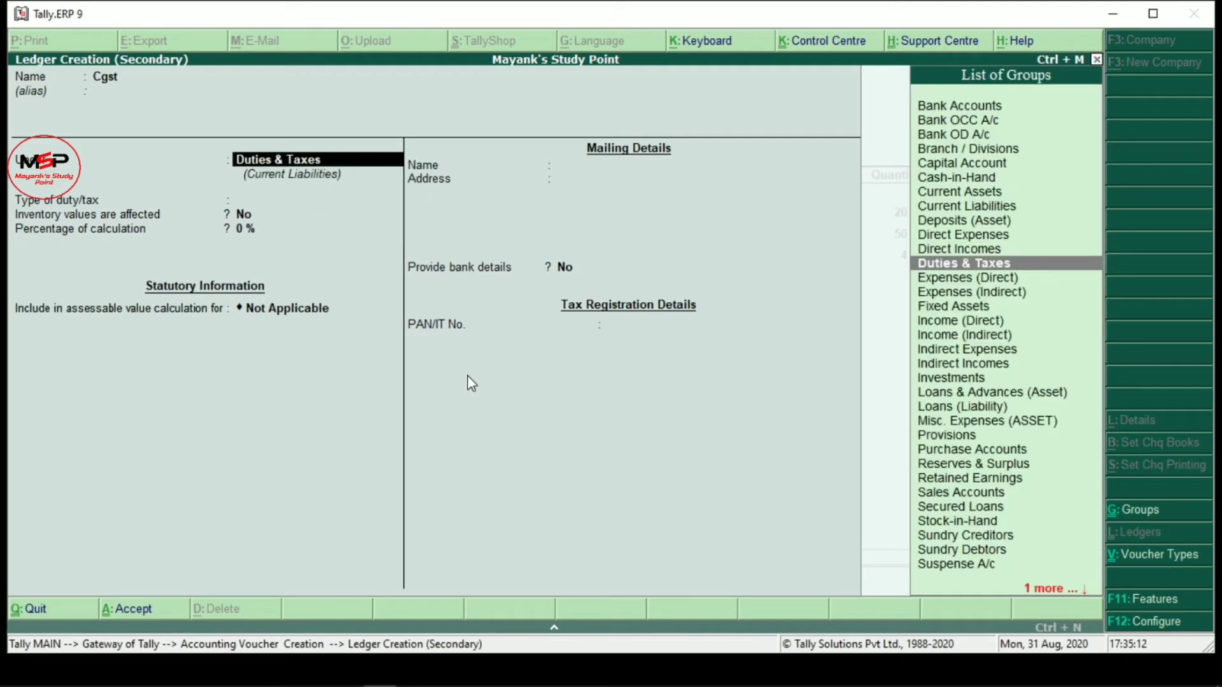
{"action": "key", "text": "Return"}
{"action": "key", "text": "Return"}
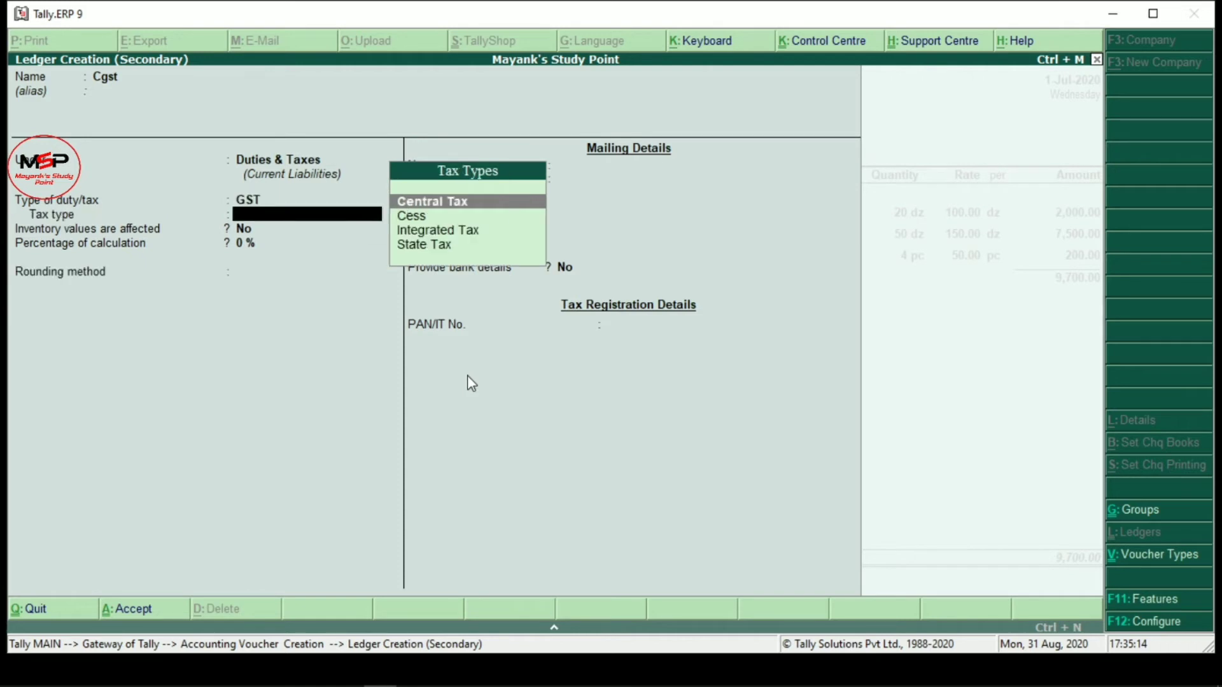
{"action": "key", "text": "Return"}
{"action": "key", "text": "Return"}
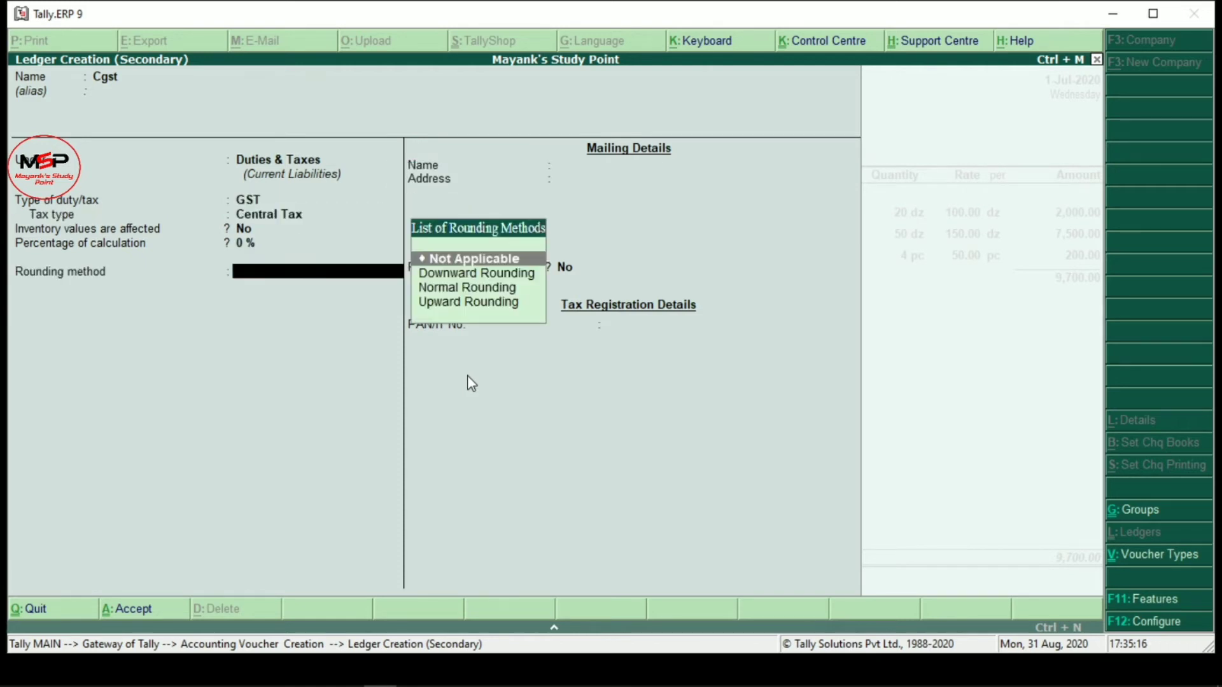
{"action": "key", "text": "ctrl+a"}
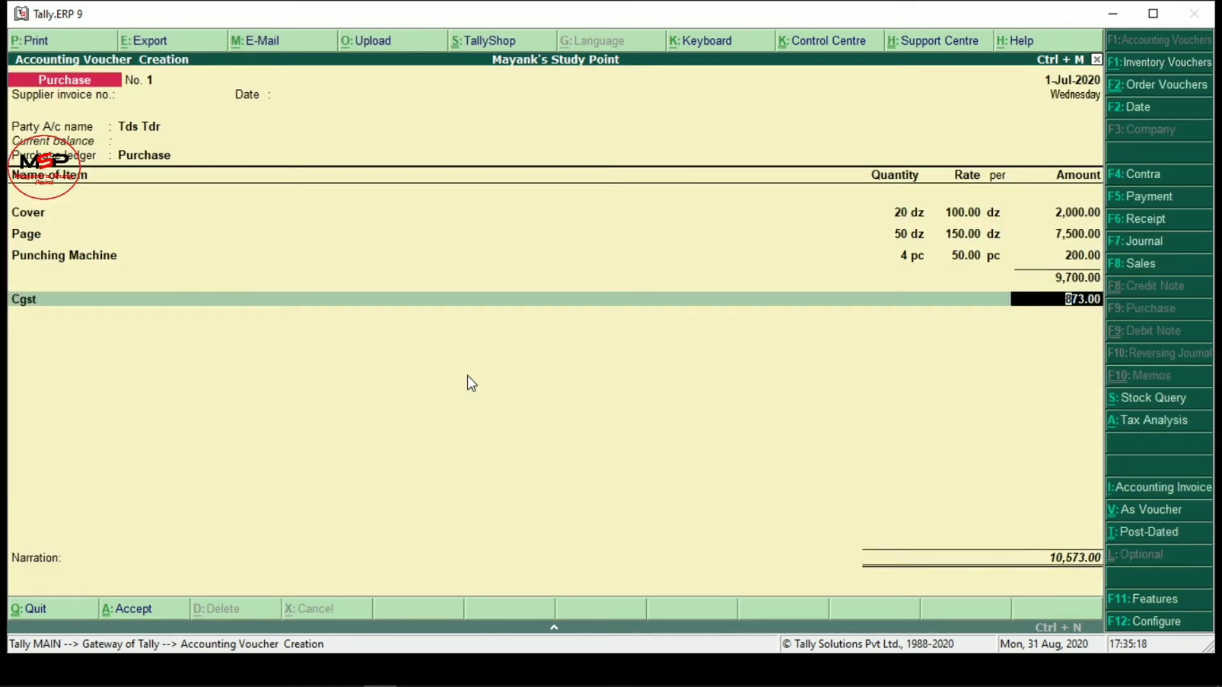
{"action": "key", "text": "Return"}
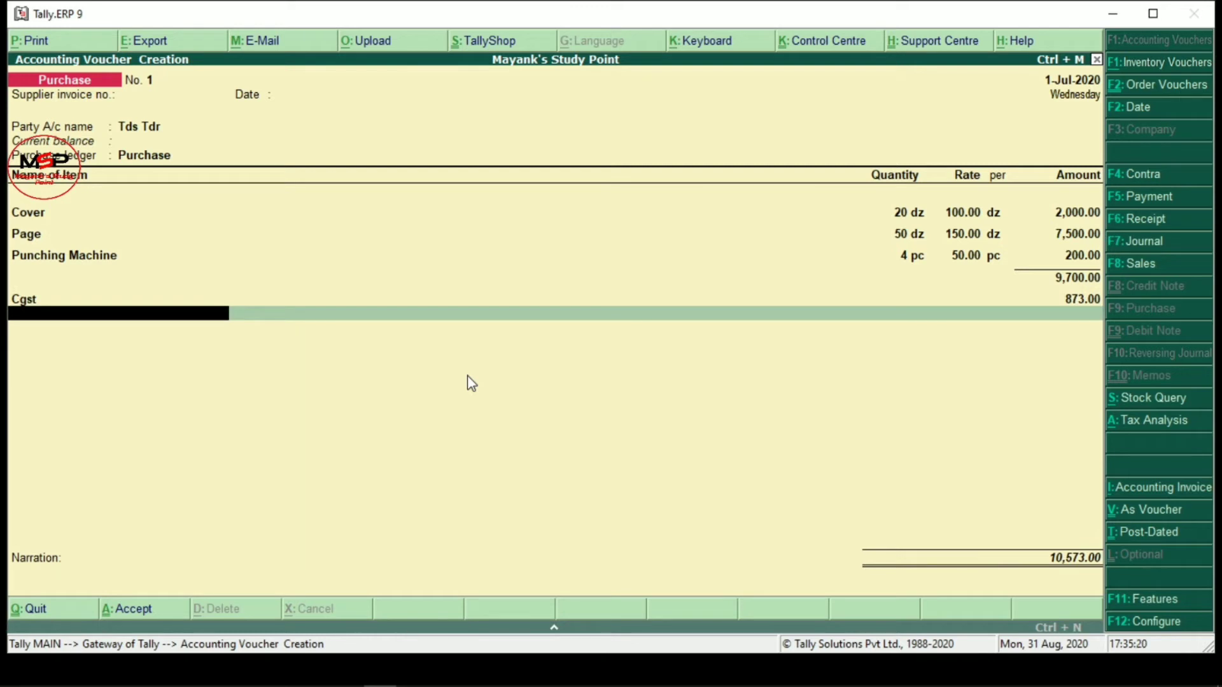
Step: Create a ledger named Sgst under Duties & Taxes as a GST State Tax ledger and add it to the voucher as a tax line
{"action": "key", "text": "alt+c"}
{"action": "type", "text": "Sgst"}
{"action": "key", "text": "Return"}
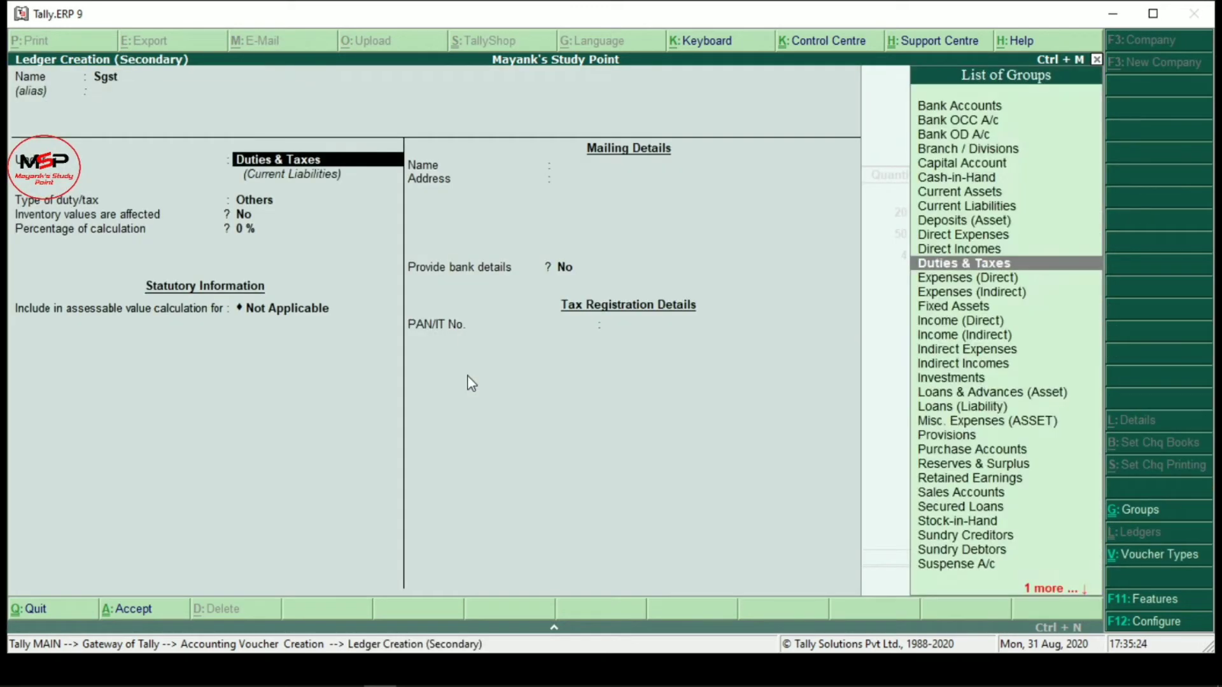
{"action": "key", "text": "Return"}
{"action": "key", "text": "Up"}
{"action": "key", "text": "Return"}
{"action": "key", "text": "Down"}
{"action": "key", "text": "Down"}
{"action": "key", "text": "Down"}
{"action": "key", "text": "Return"}
{"action": "key", "text": "ctrl+a"}
{"action": "key", "text": "Return"}
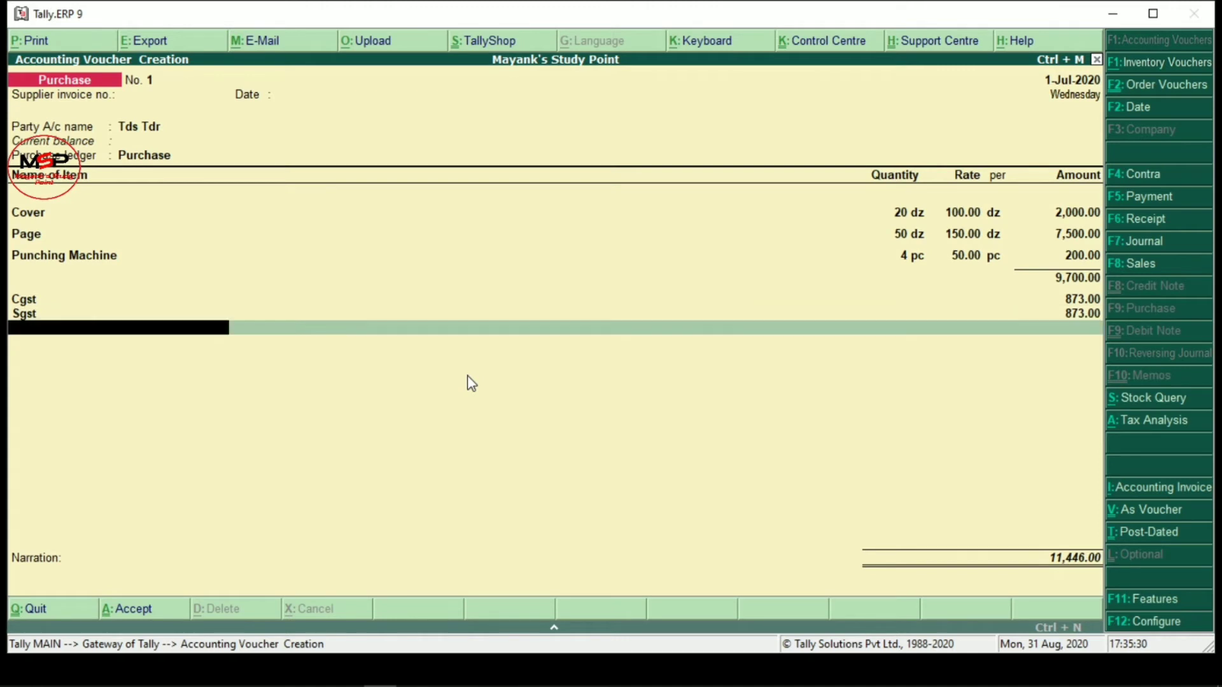
Step: End the ledger list, leave the narration blank, and save the purchase voucher, returning to the Gateway of Tally
{"action": "key", "text": "Return"}
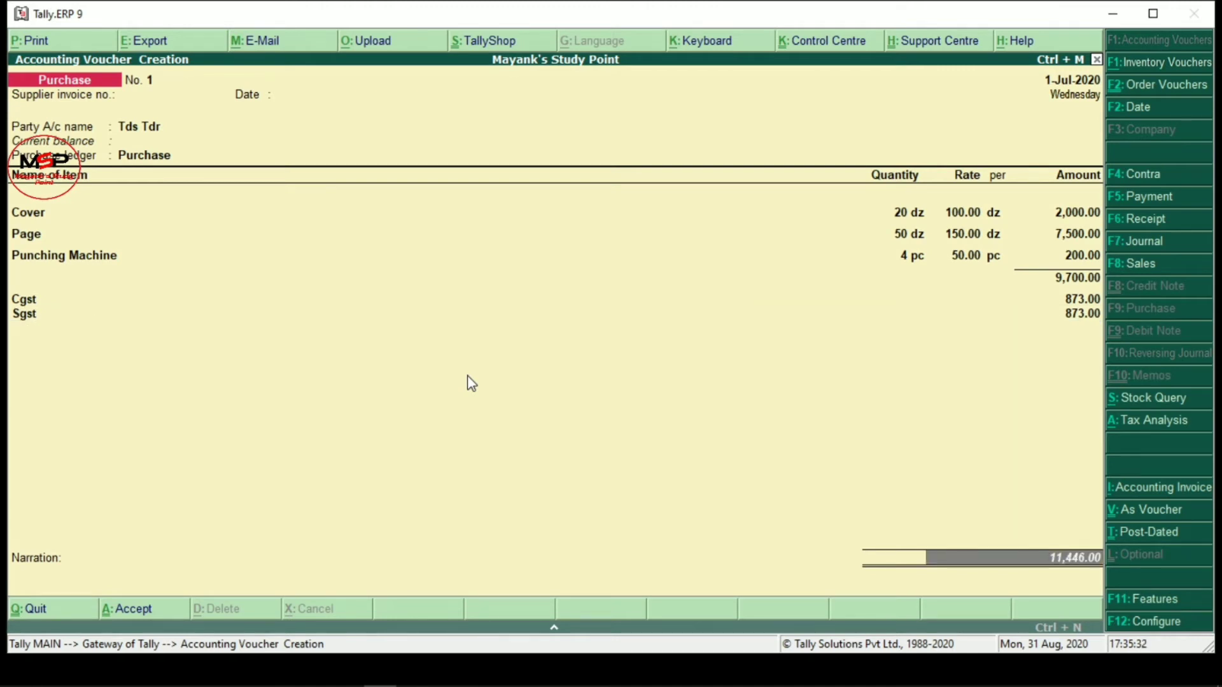
{"action": "key", "text": "Return"}
{"action": "key", "text": "Return"}
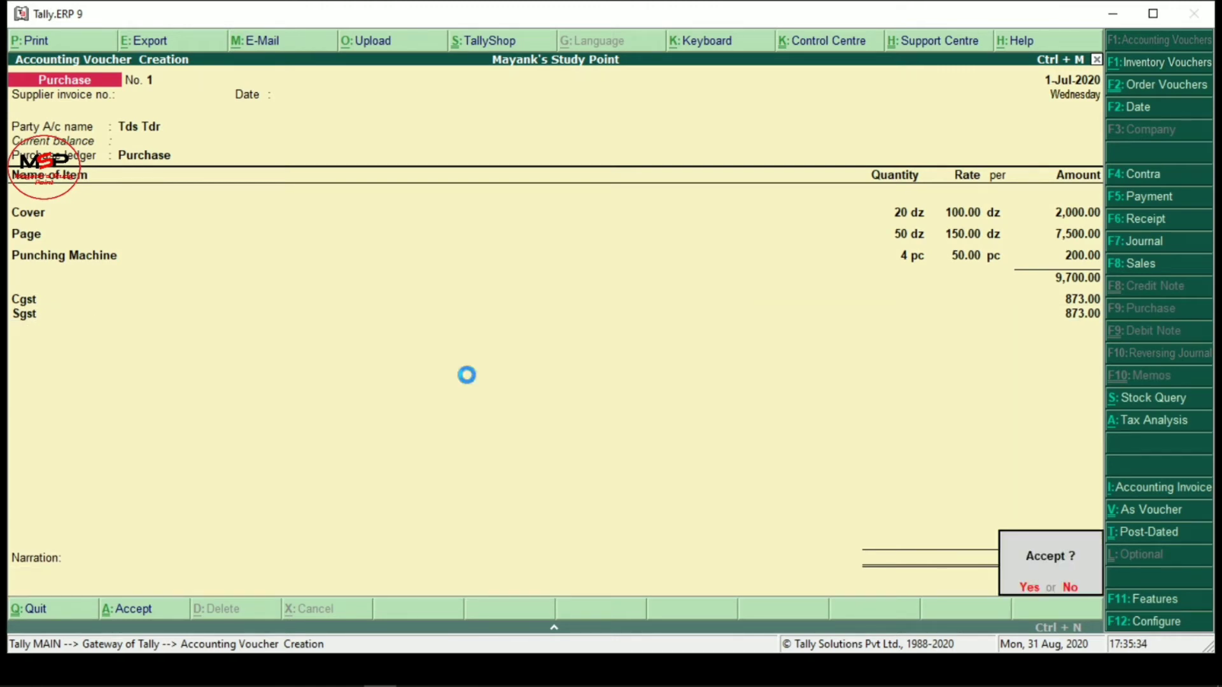
{"action": "key", "text": "Return"}
{"action": "key", "text": "Escape"}
{"action": "key", "text": "Return"}
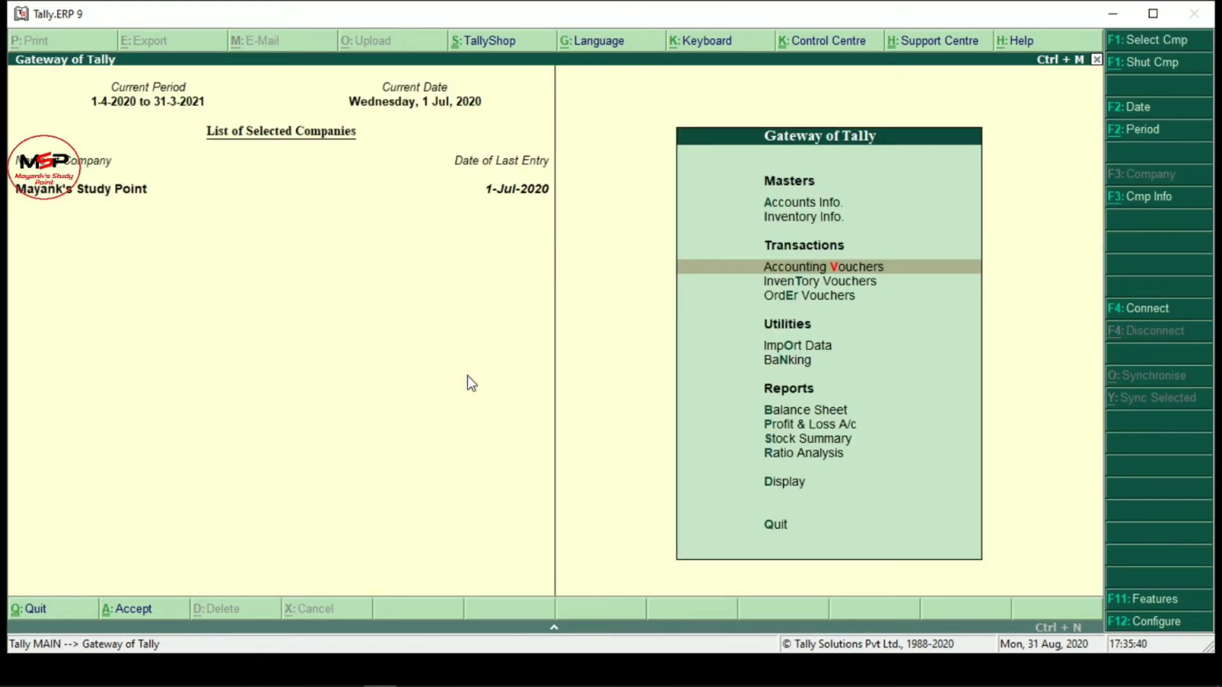
Step: Examine the item-level closing quantities and values of Raw Materials in the detailed Stock Summary
{"action": "key", "text": "s"}
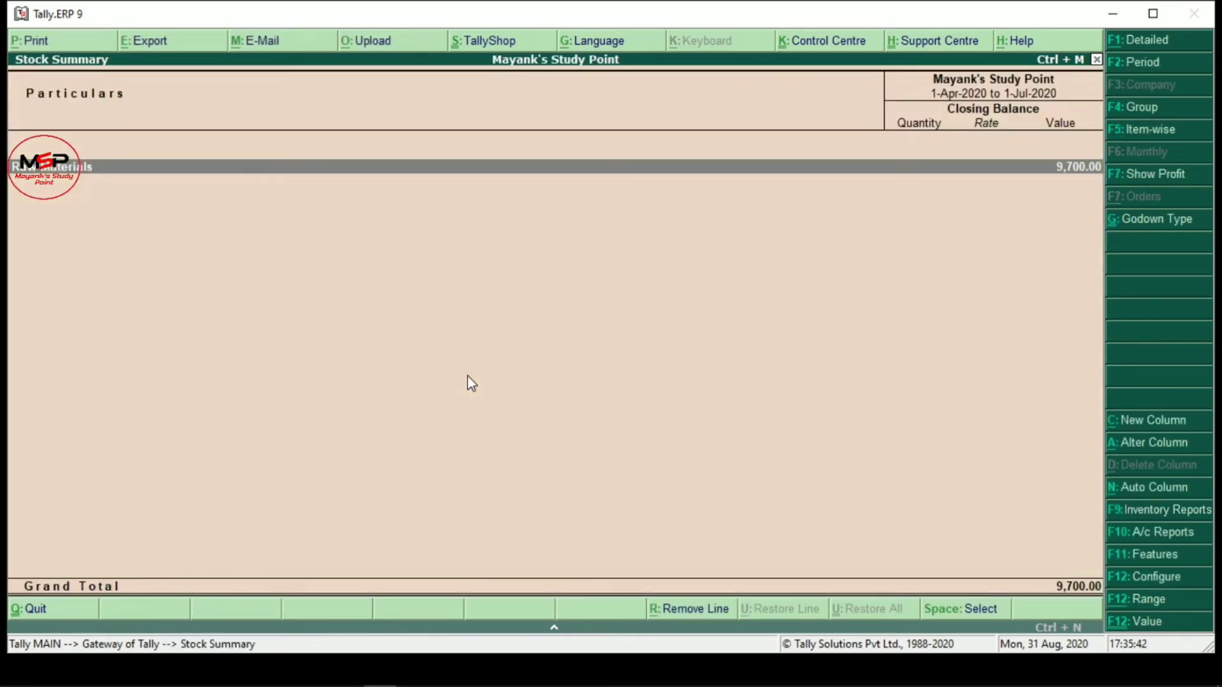
{"action": "key", "text": "alt+F1"}
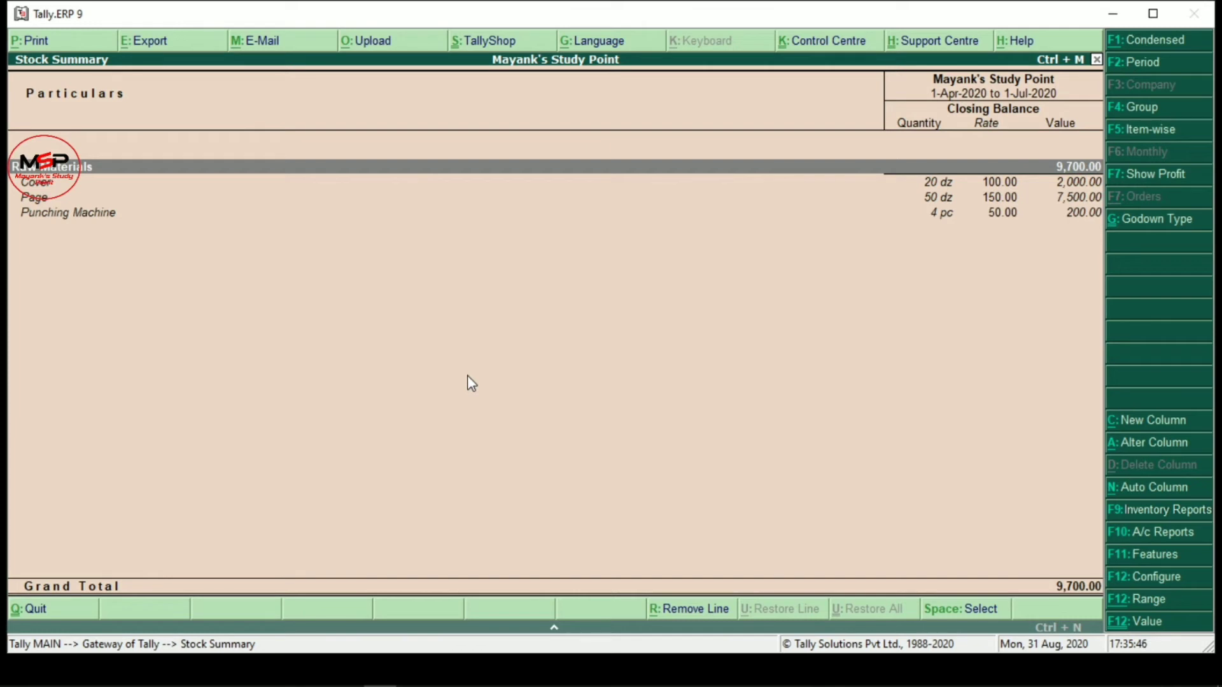
{"action": "key", "text": "Escape"}
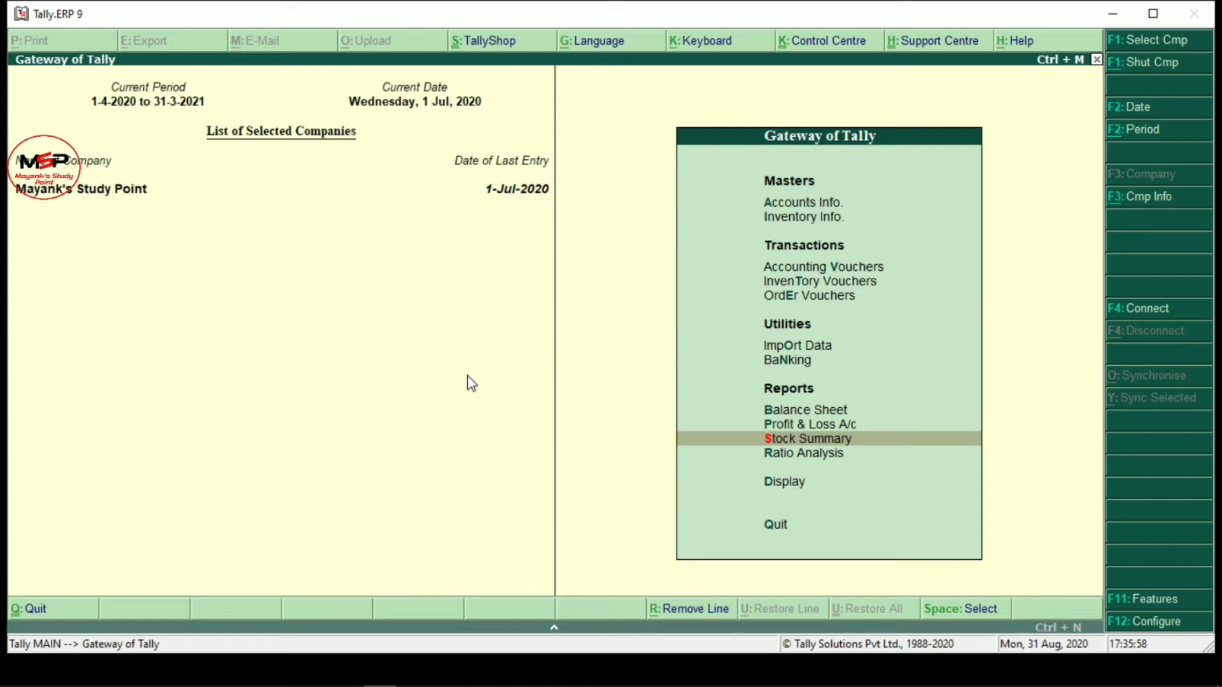
Step: Start a new single stock item named Abc Copy under Finished Groups with dz as its unit
{"action": "key", "text": "i"}
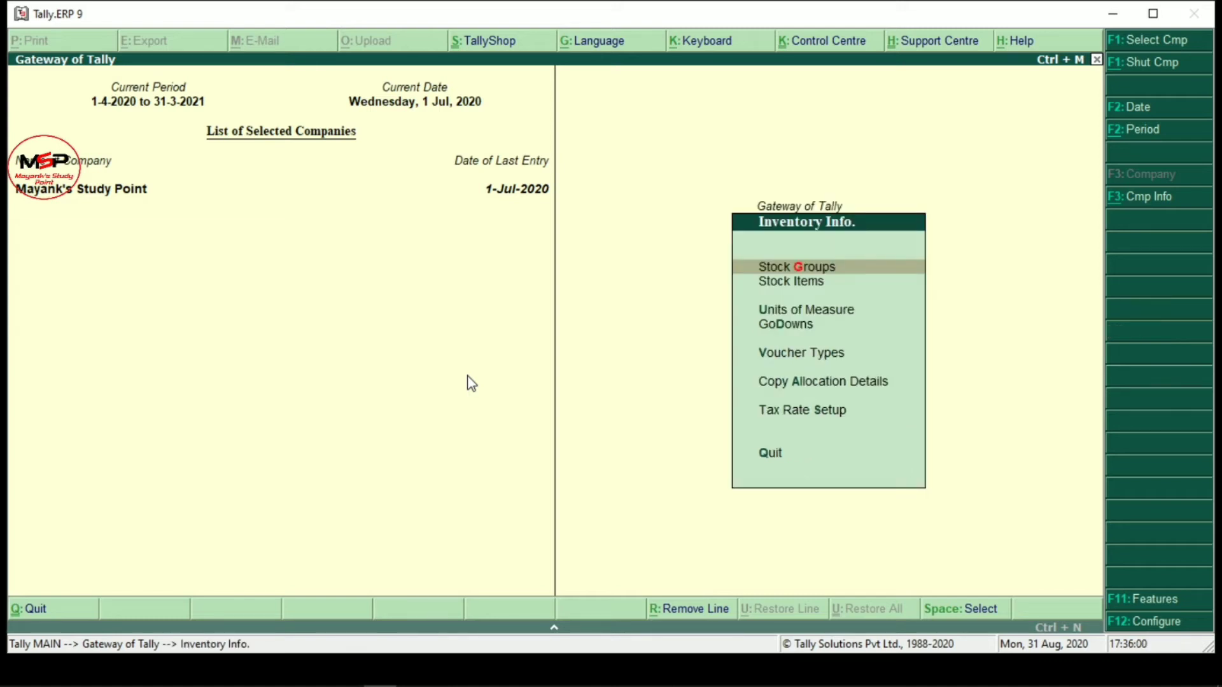
{"action": "key", "text": "Down"}
{"action": "key", "text": "Return"}
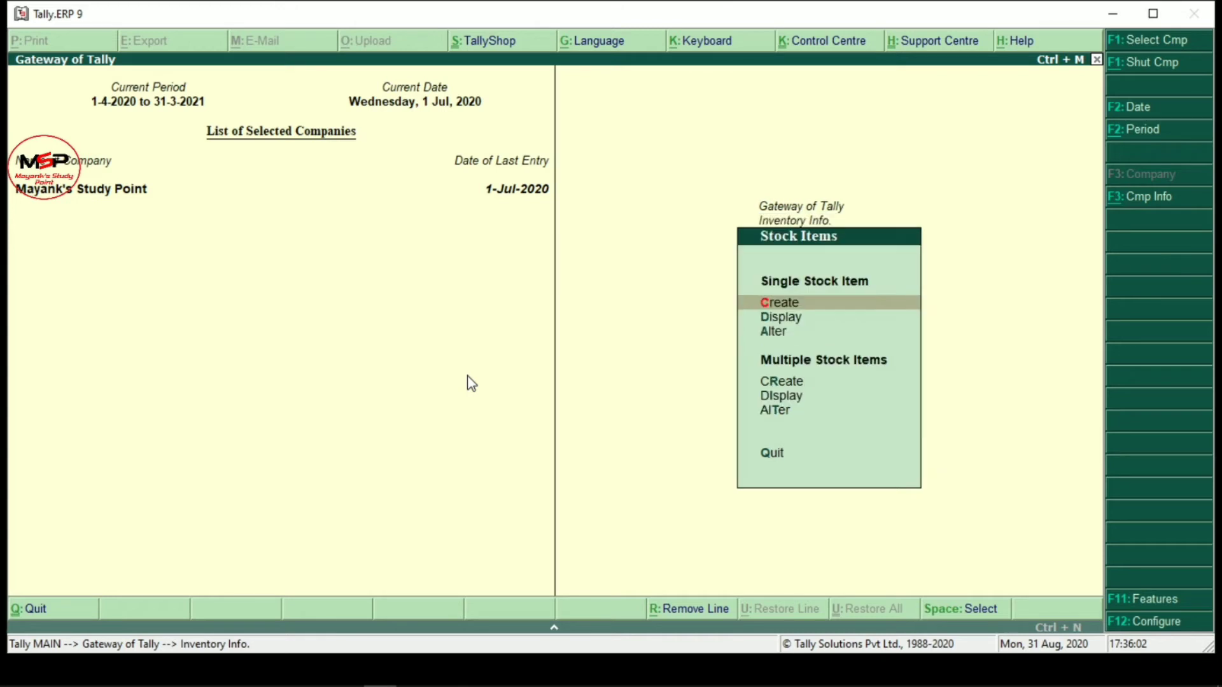
{"action": "key", "text": "Return"}
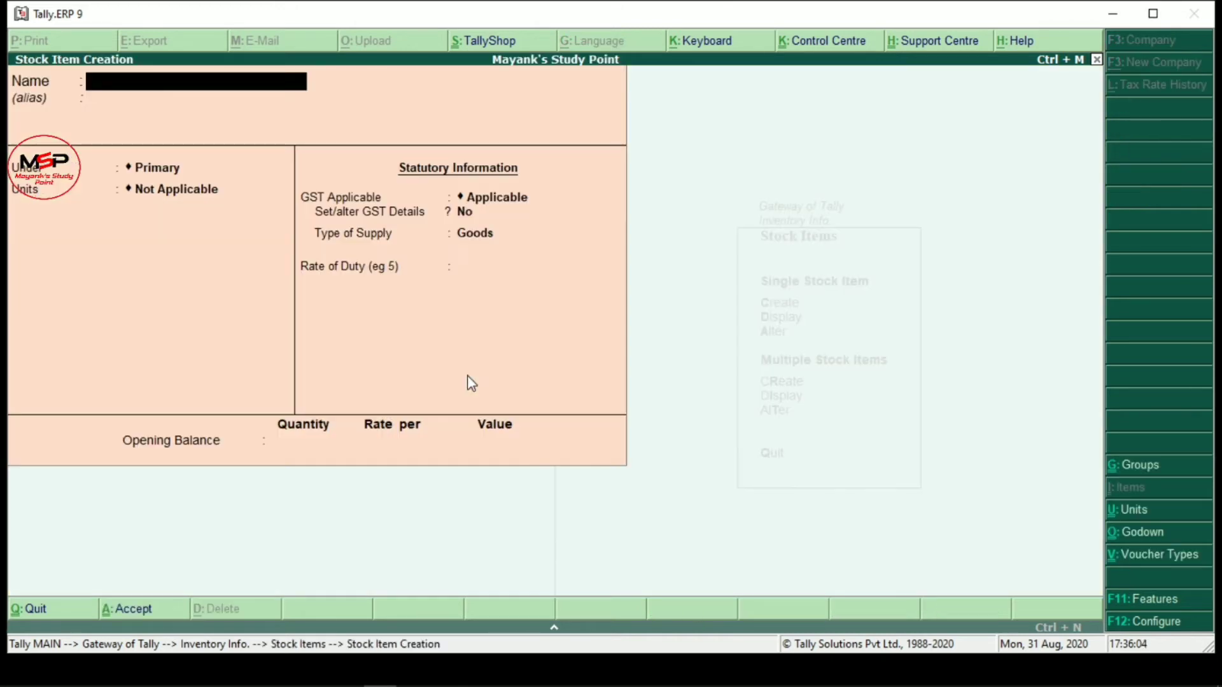
{"action": "type", "text": "Abc Copy"}
{"action": "key", "text": "Return"}
{"action": "key", "text": "Return"}
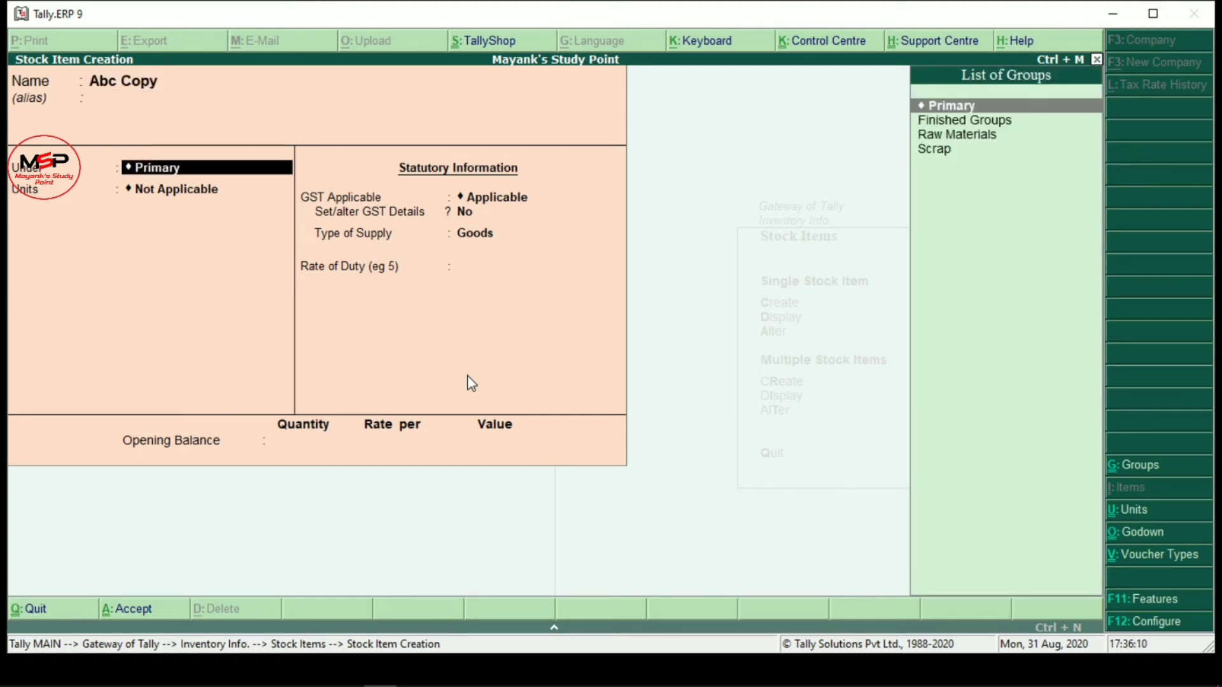
{"action": "key", "text": "Down"}
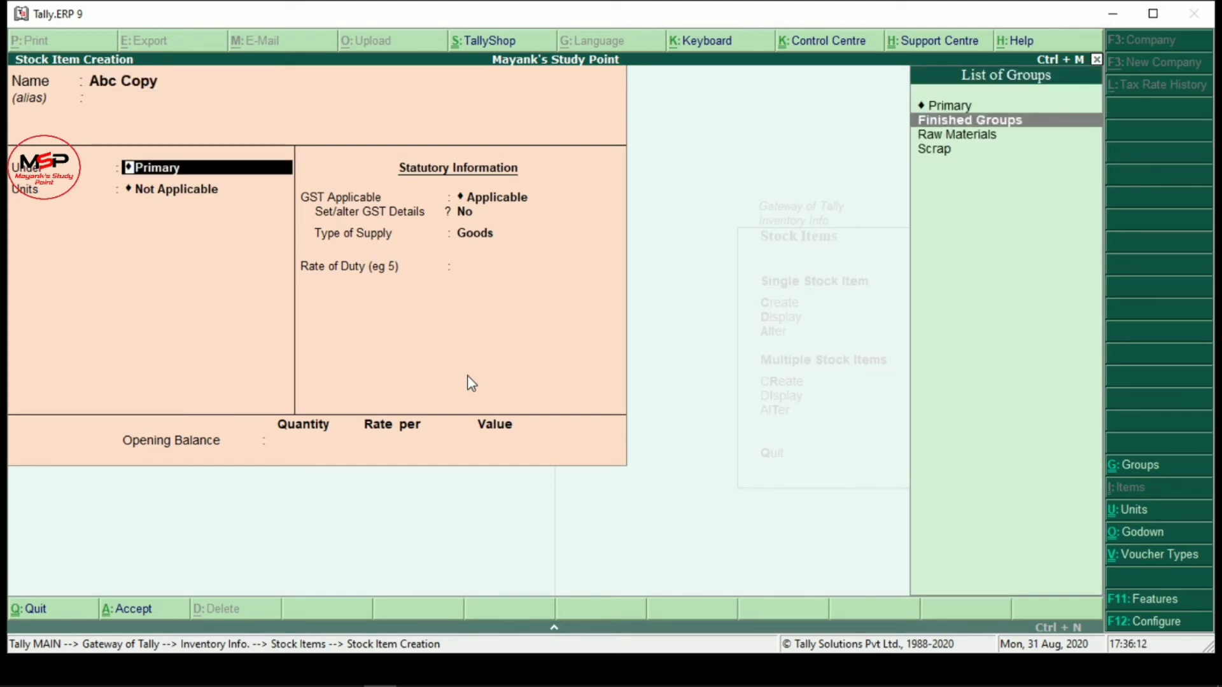
{"action": "key", "text": "Return"}
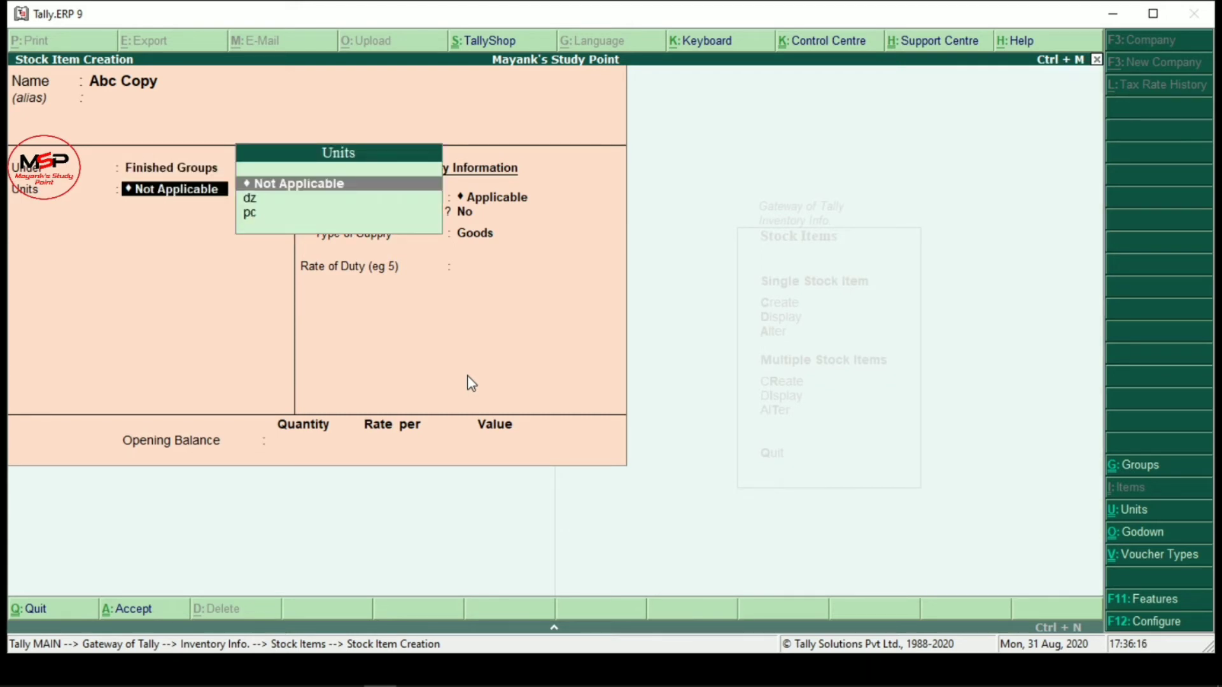
{"action": "key", "text": "Down"}
{"action": "key", "text": "Return"}
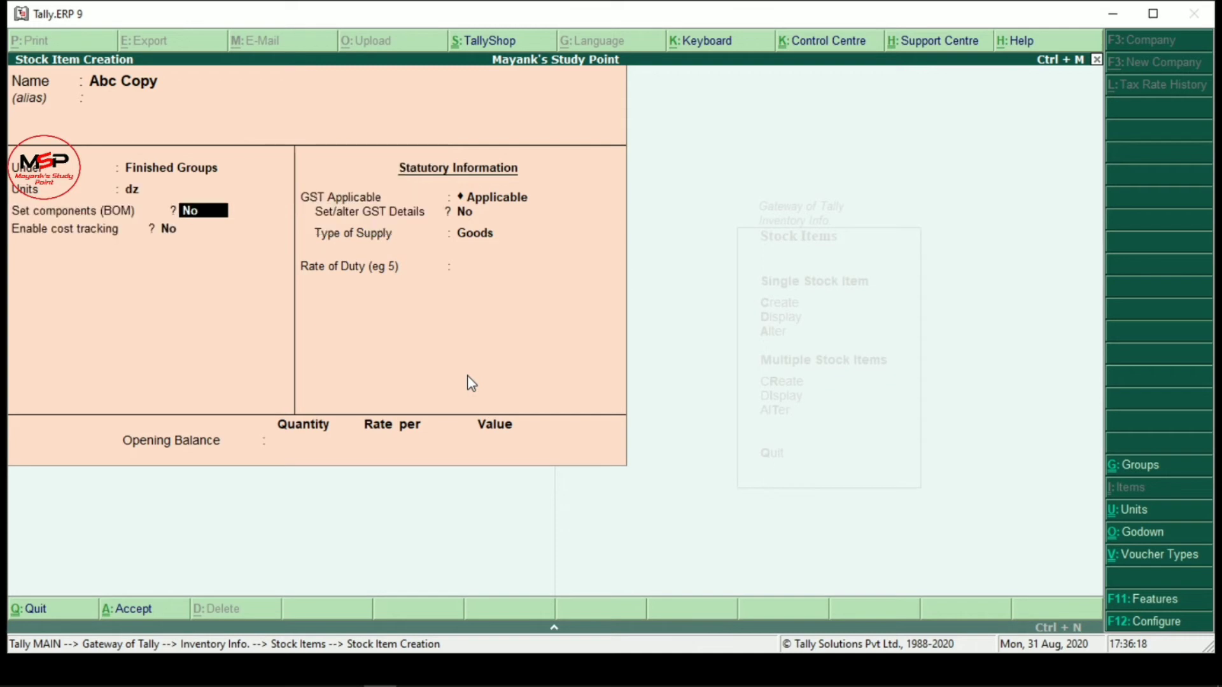
Step: Enable components (BOM) for the stock item, name the BOM Abc Copy, and set its unit of manufacture to 1 dz
{"action": "type", "text": "y"}
{"action": "key", "text": "Return"}
{"action": "type", "text": "Abc Copy"}
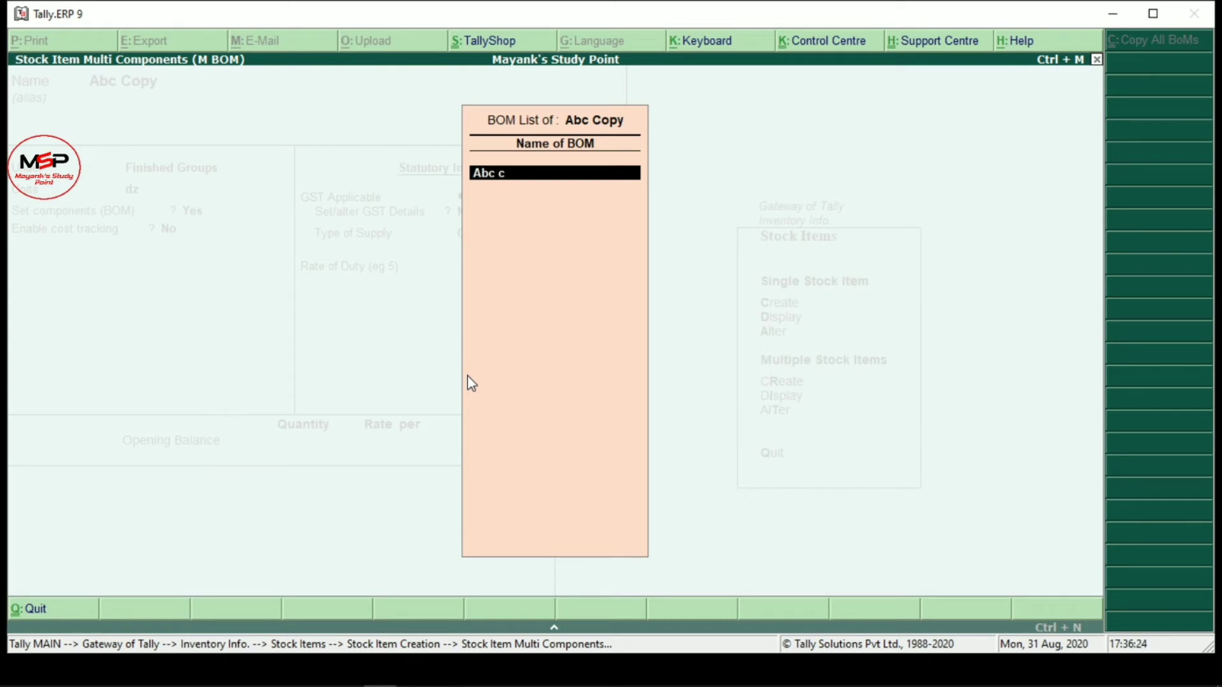
{"action": "key", "text": "Return"}
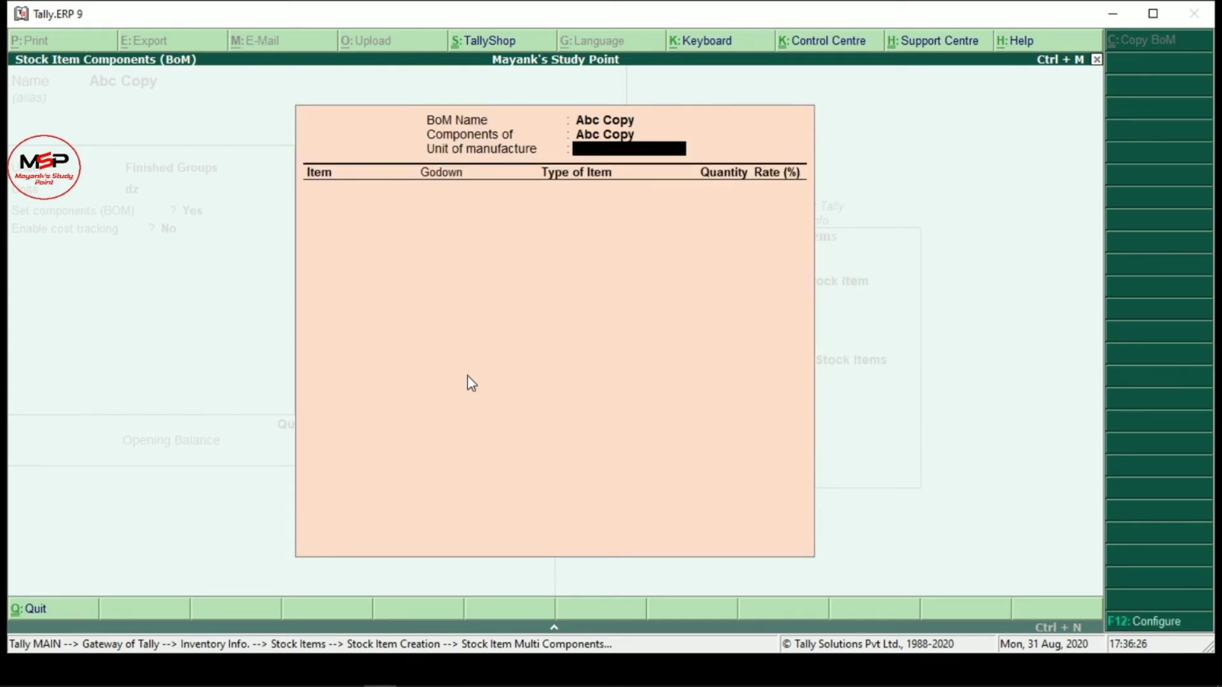
{"action": "type", "text": "1"}
{"action": "key", "text": "Return"}
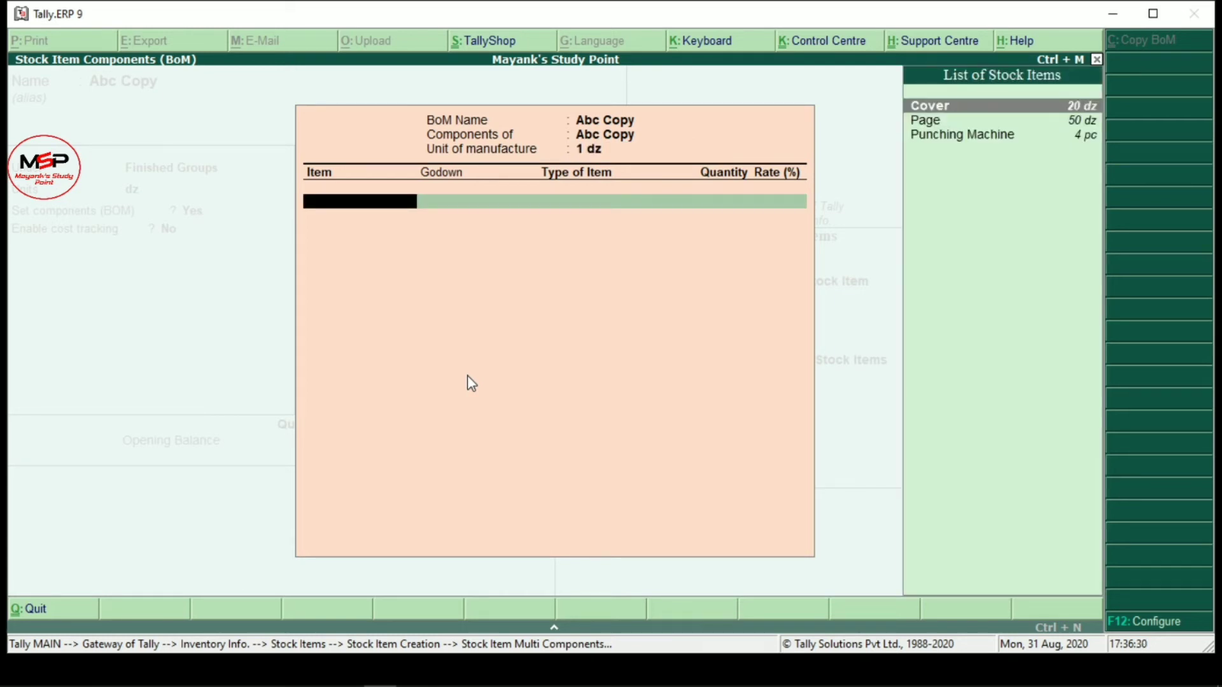
Step: Add 20 dz of Cover from the Raw Materials Godown to the BOM as a Component
{"action": "key", "text": "Return"}
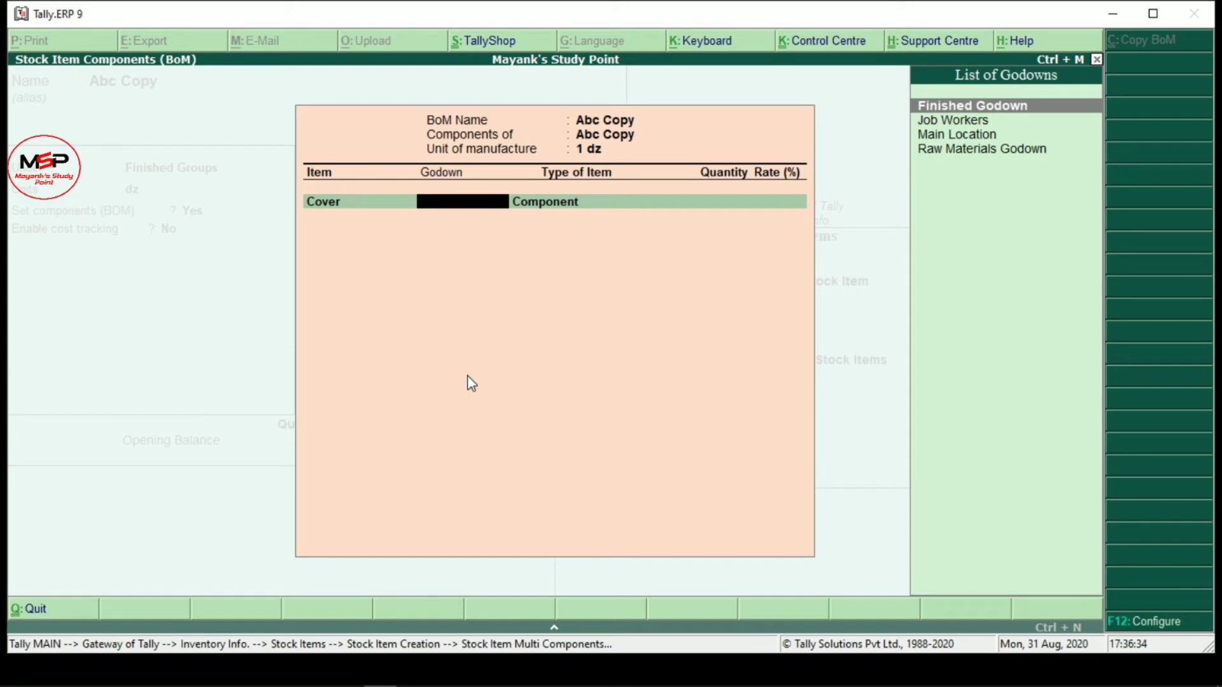
{"action": "key", "text": "Down"}
{"action": "key", "text": "Down"}
{"action": "key", "text": "Down"}
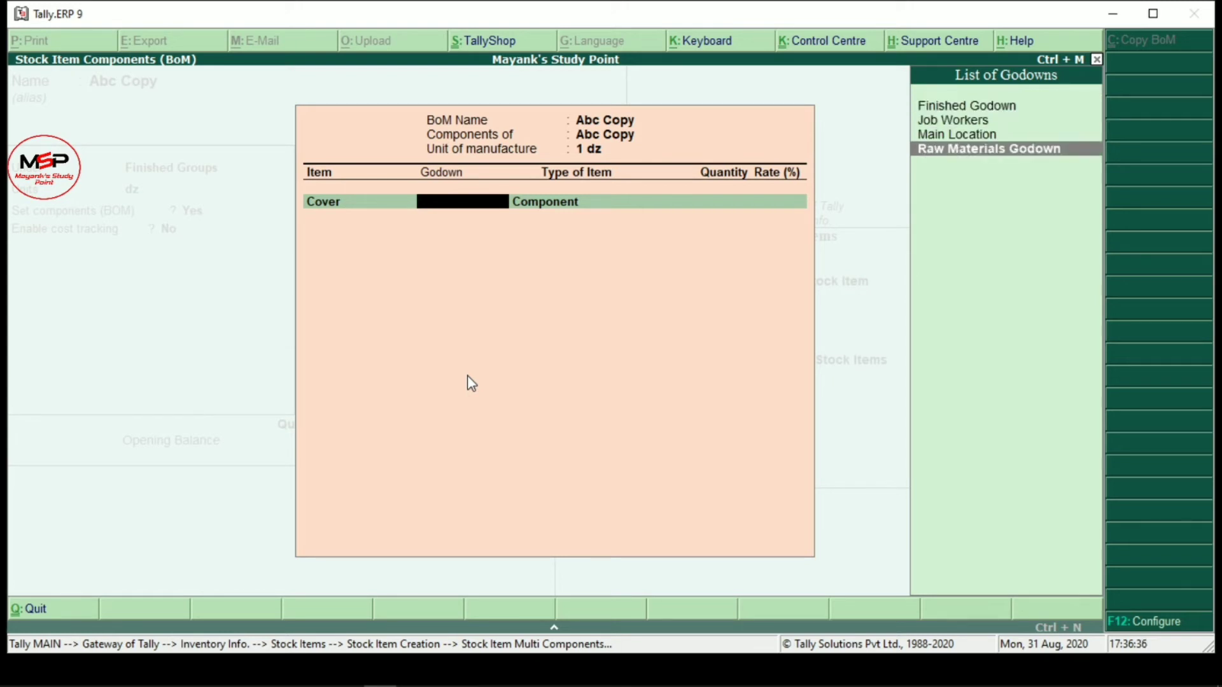
{"action": "key", "text": "Return"}
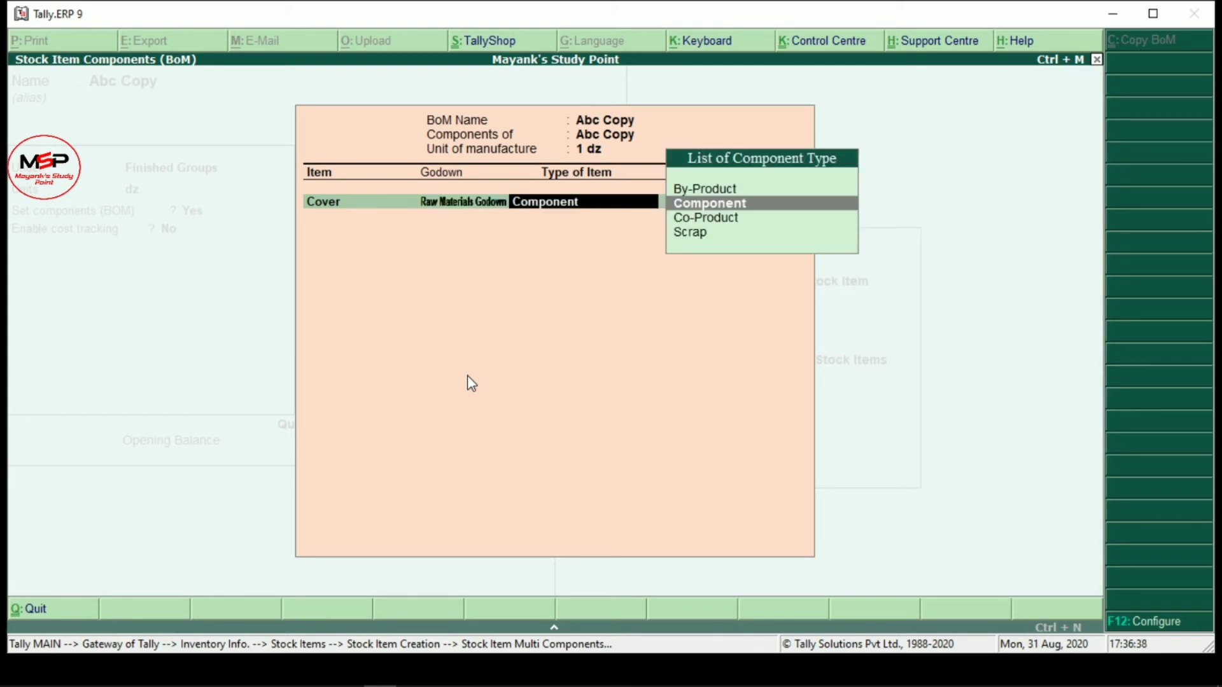
{"action": "key", "text": "Return"}
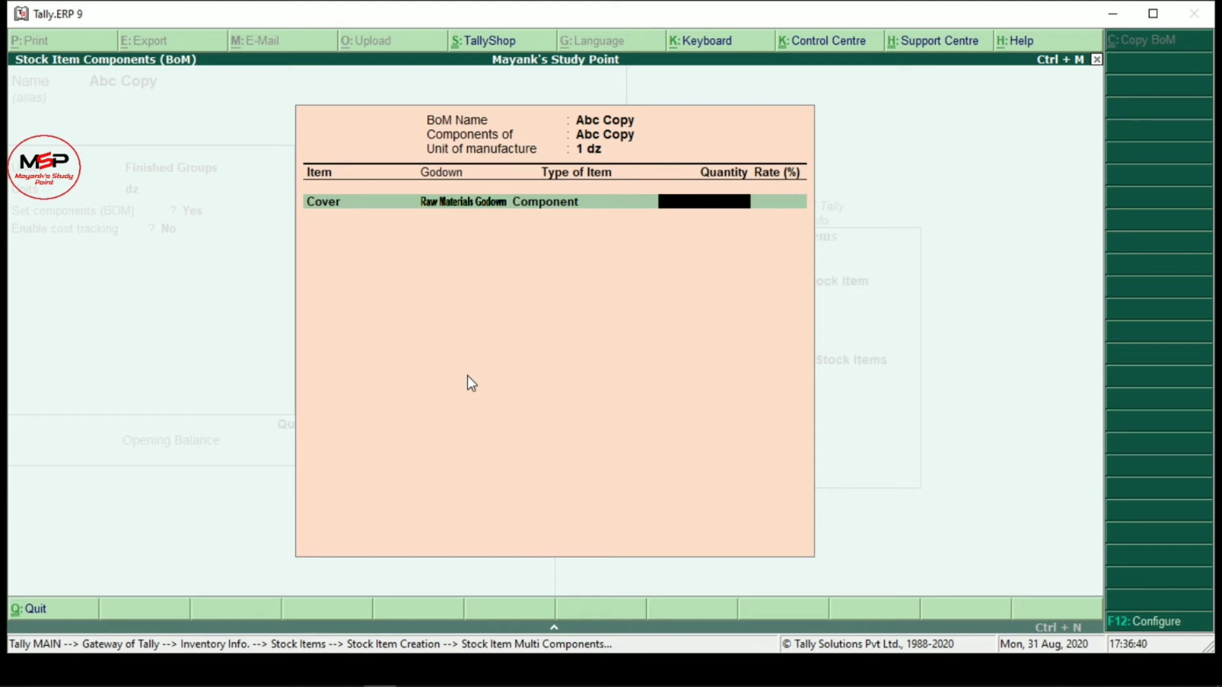
{"action": "type", "text": "20"}
{"action": "key", "text": "Return"}
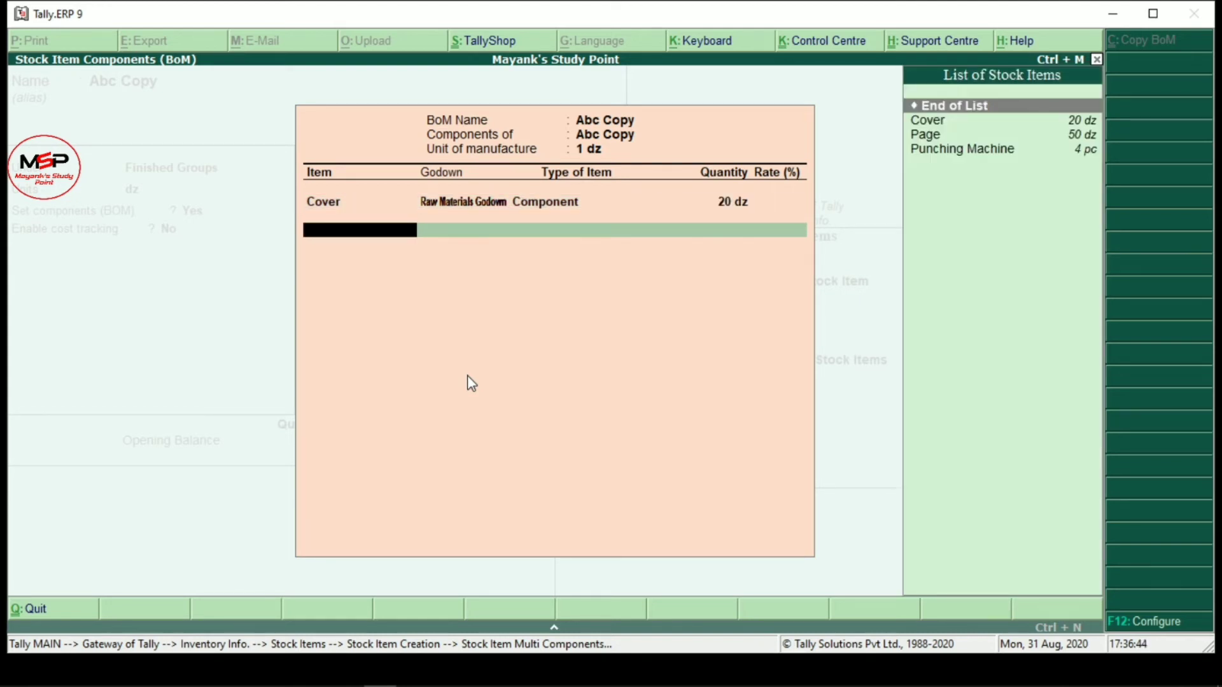
Step: Add 20 dz of Page from the Raw Materials Godown to the BOM as a Component
{"action": "key", "text": "Down"}
{"action": "key", "text": "Down"}
{"action": "key", "text": "Return"}
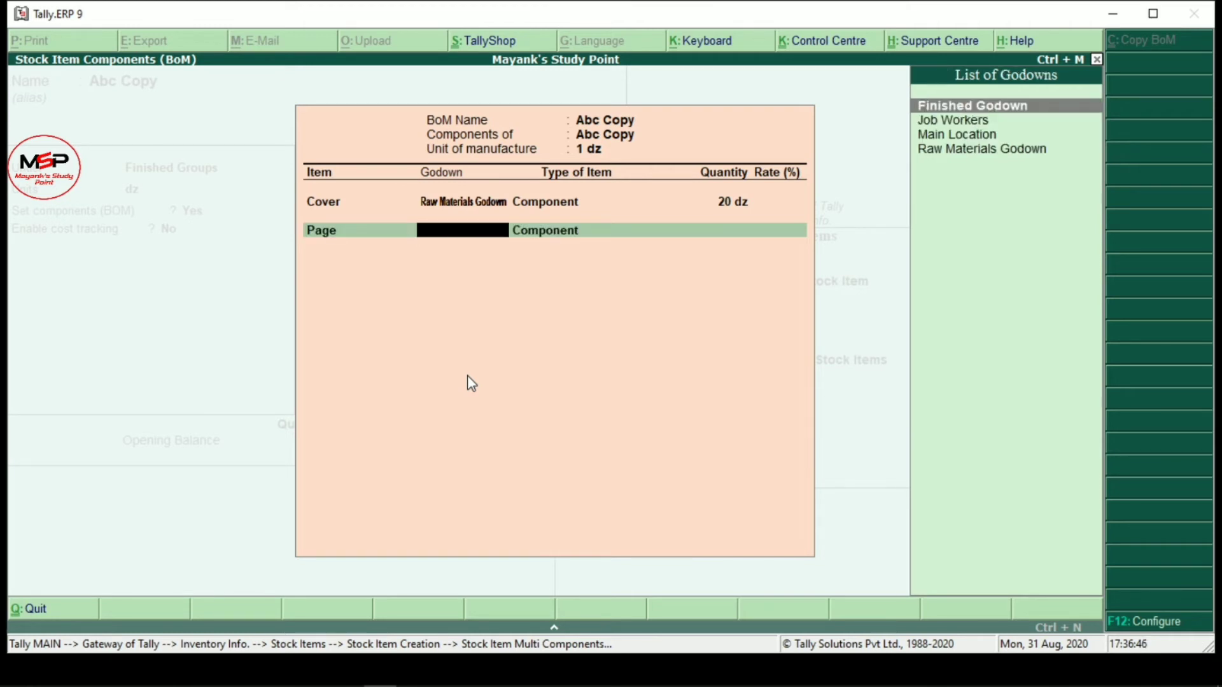
{"action": "key", "text": "Down"}
{"action": "key", "text": "Down"}
{"action": "key", "text": "Down"}
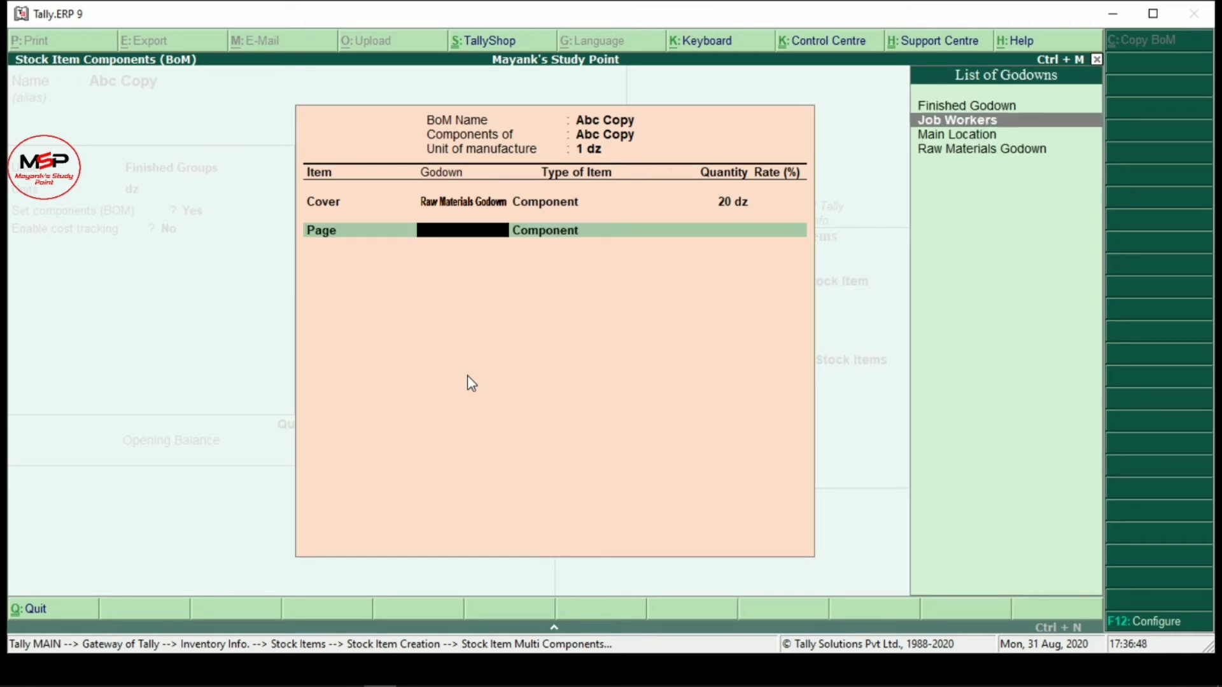
{"action": "key", "text": "Return"}
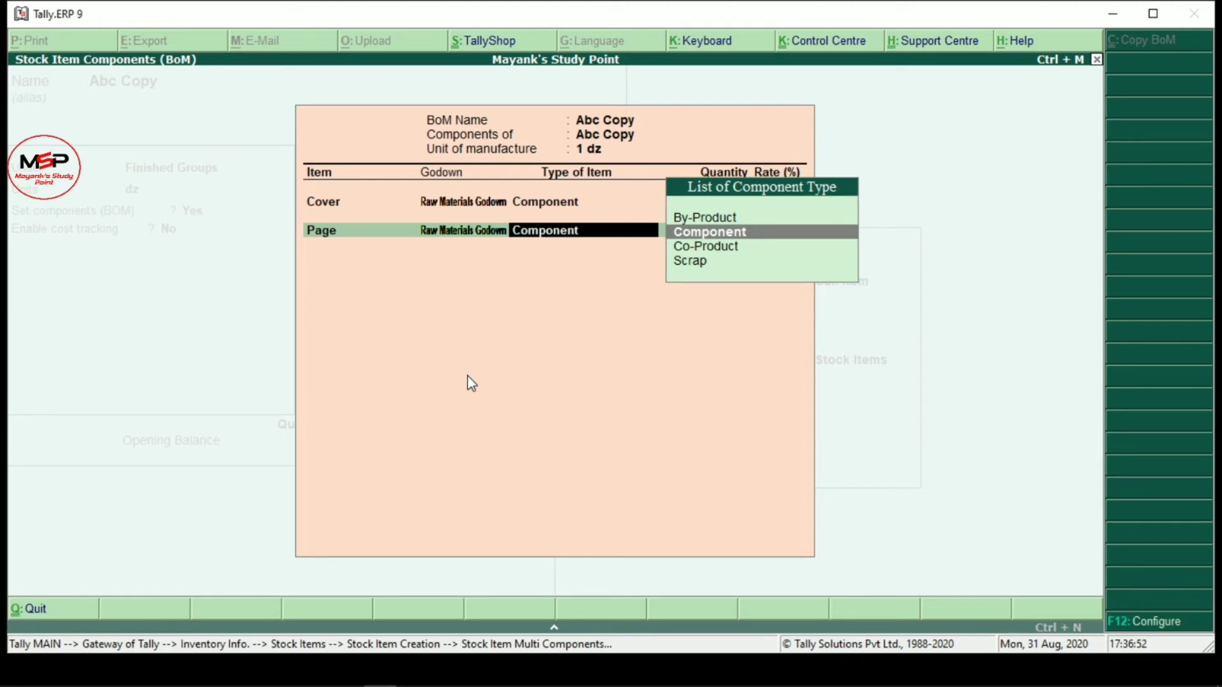
{"action": "key", "text": "Return"}
{"action": "type", "text": "20"}
{"action": "key", "text": "Return"}
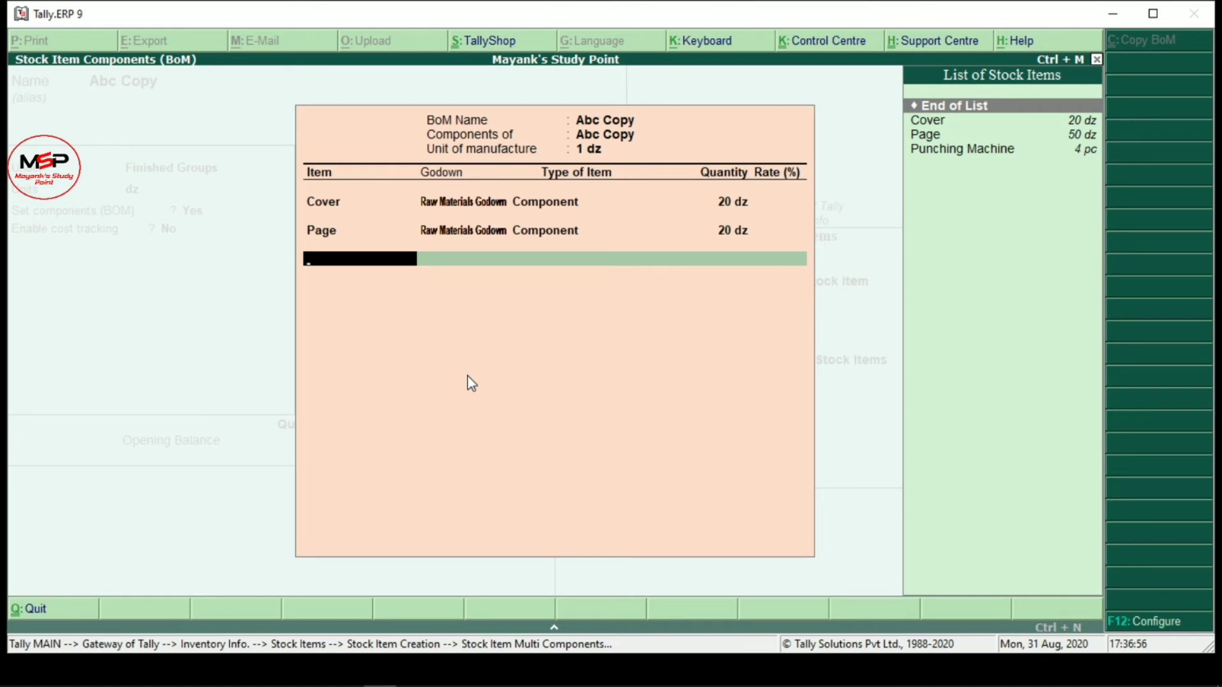
Step: Add 2 pc of Punching Machine from the Raw Materials Godown to the BOM as a Component
{"action": "key", "text": "Down"}
{"action": "key", "text": "Down"}
{"action": "key", "text": "Down"}
{"action": "key", "text": "Return"}
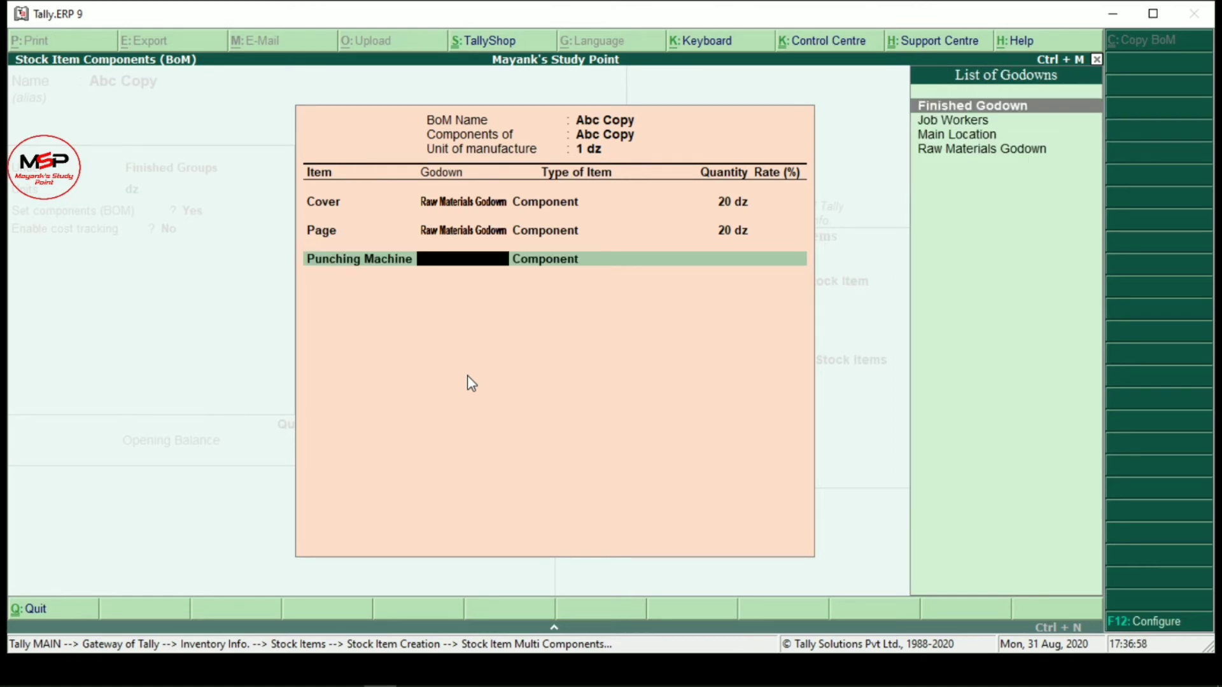
{"action": "key", "text": "Down"}
{"action": "key", "text": "Down"}
{"action": "key", "text": "Down"}
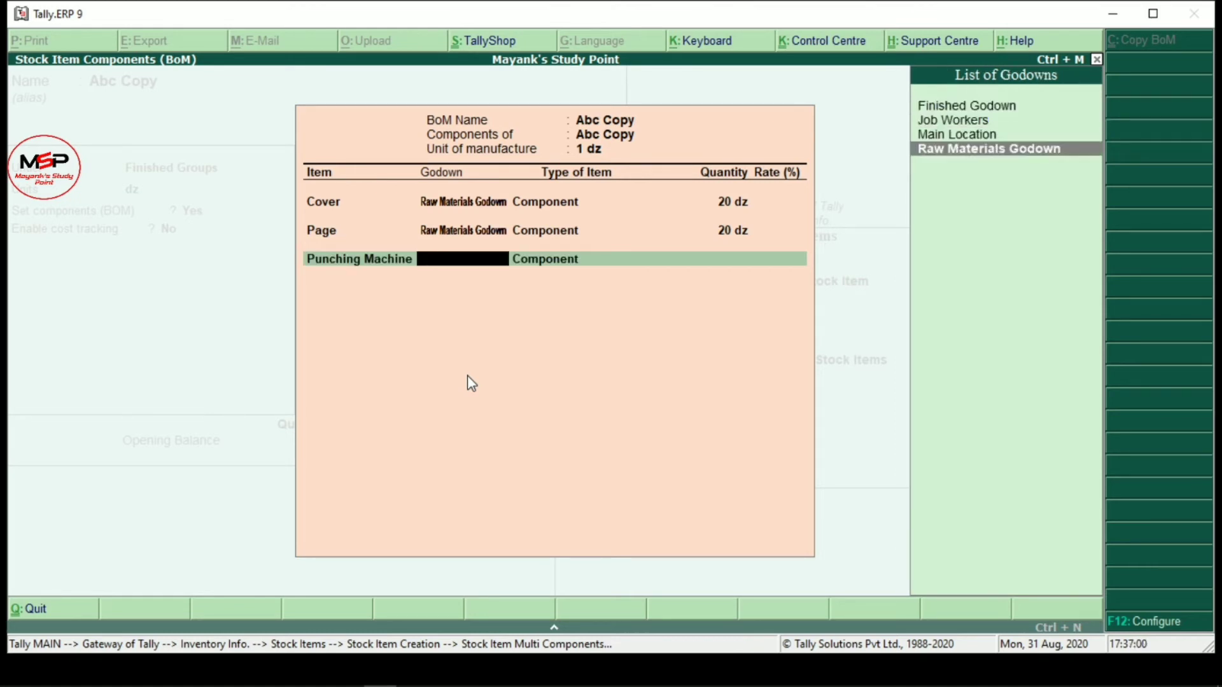
{"action": "key", "text": "Return"}
{"action": "key", "text": "Return"}
{"action": "type", "text": "2 pc"}
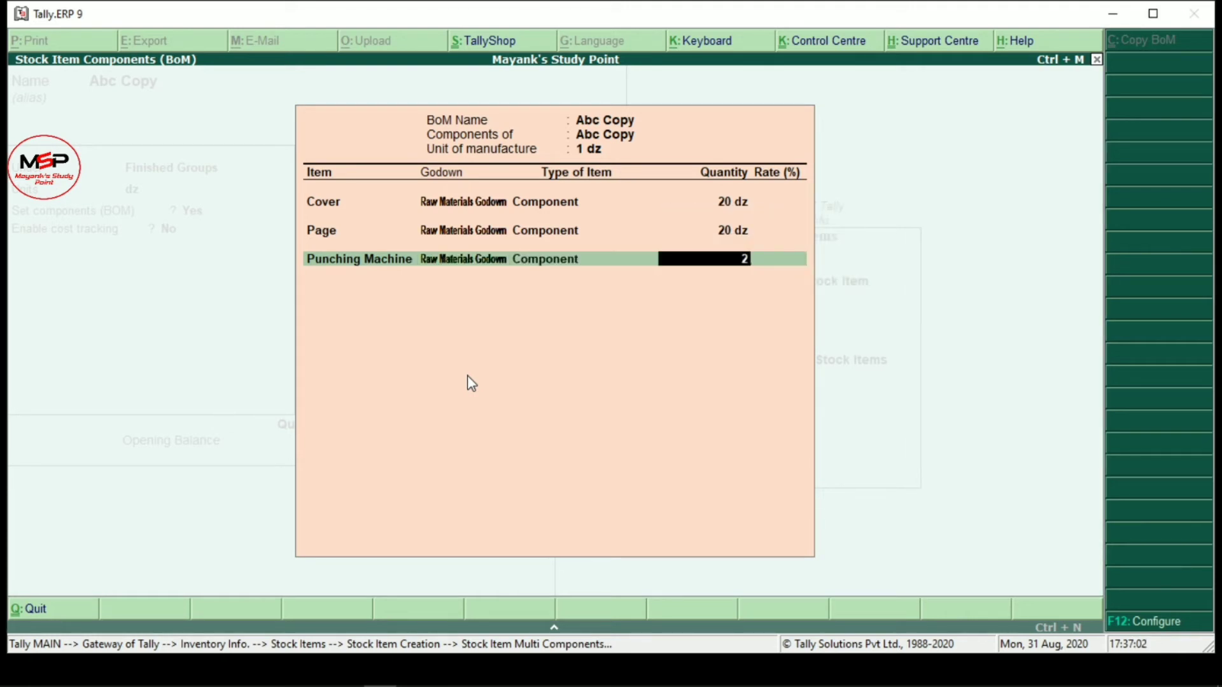
{"action": "key", "text": "Return"}
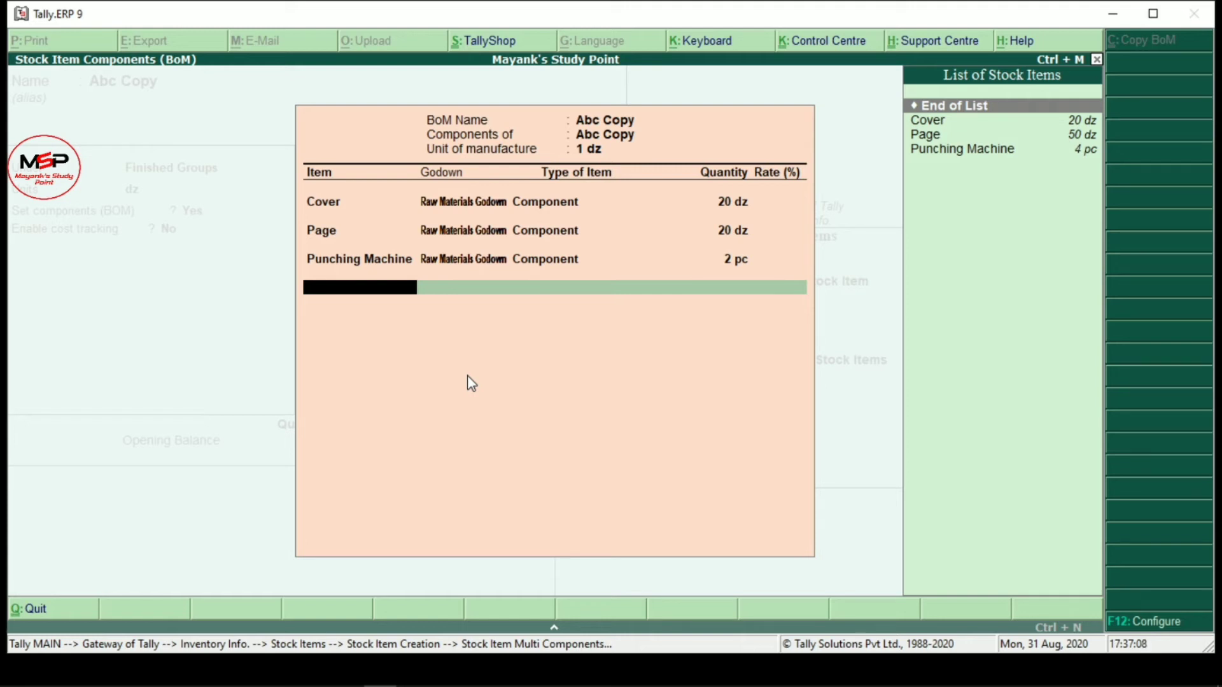
Step: Create a new stock item named Scrap under the Scrap group from within the bill of materials
{"action": "key", "text": "Return"}
{"action": "type", "text": "S"}
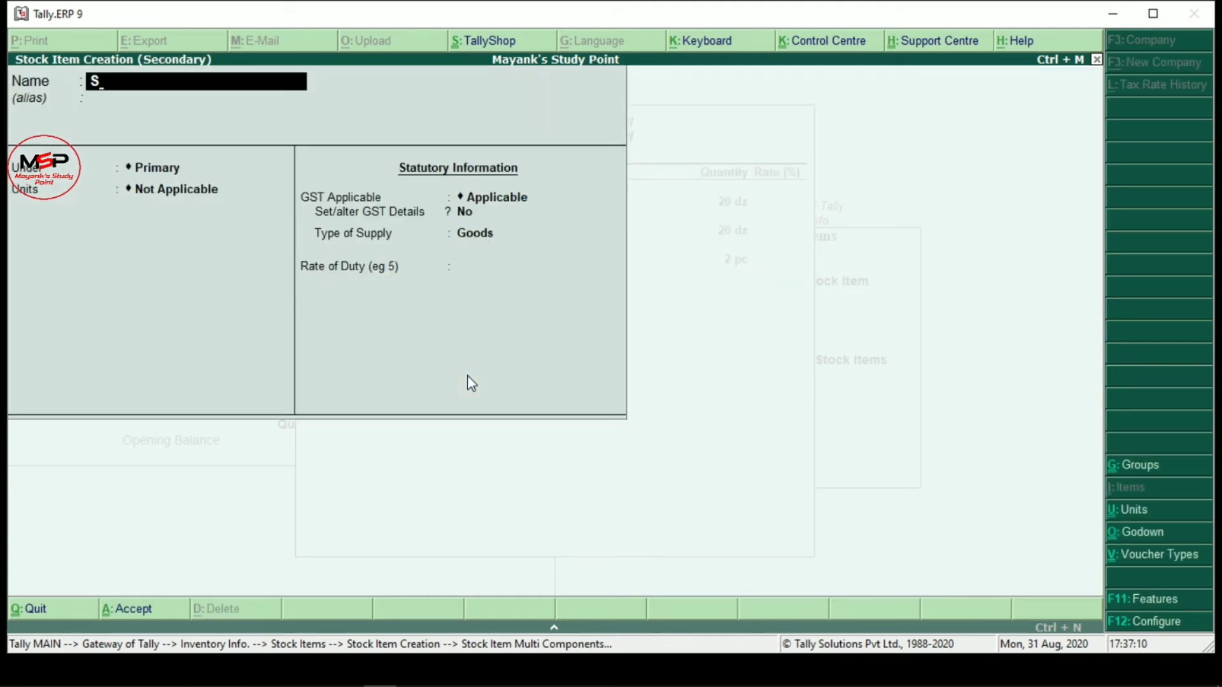
{"action": "type", "text": "crap"}
{"action": "key", "text": "Return"}
{"action": "key", "text": "Return"}
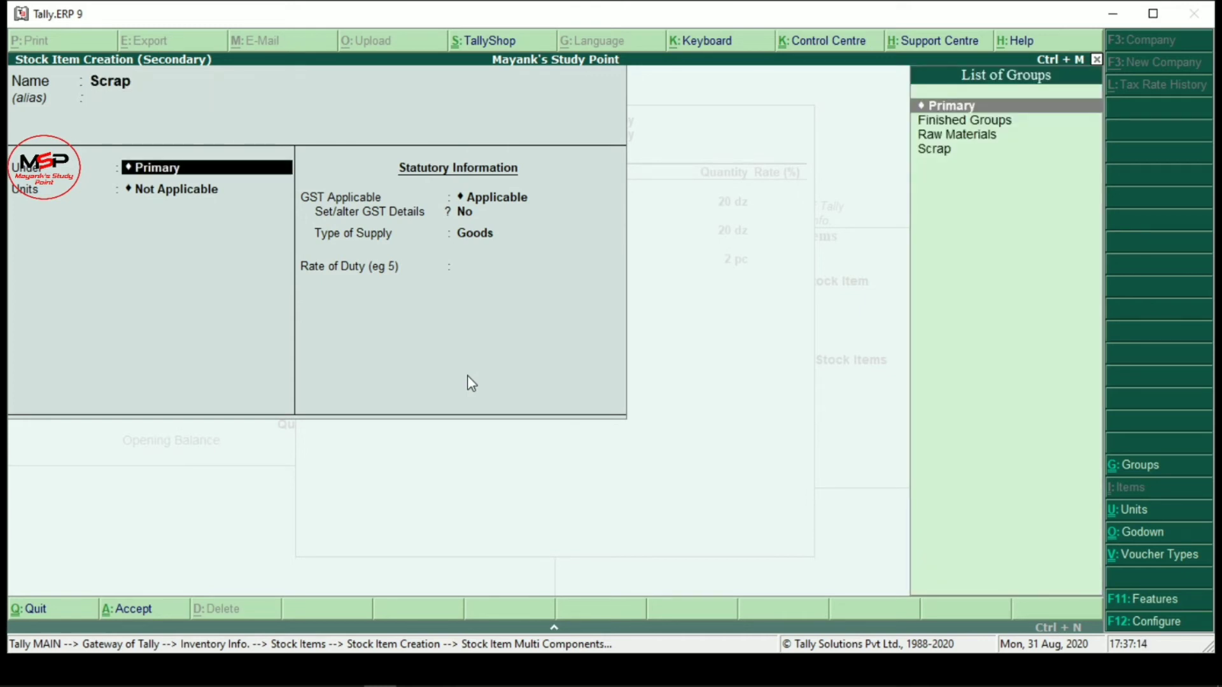
{"action": "key", "text": "Down"}
{"action": "key", "text": "Down"}
{"action": "key", "text": "Down"}
{"action": "key", "text": "Return"}
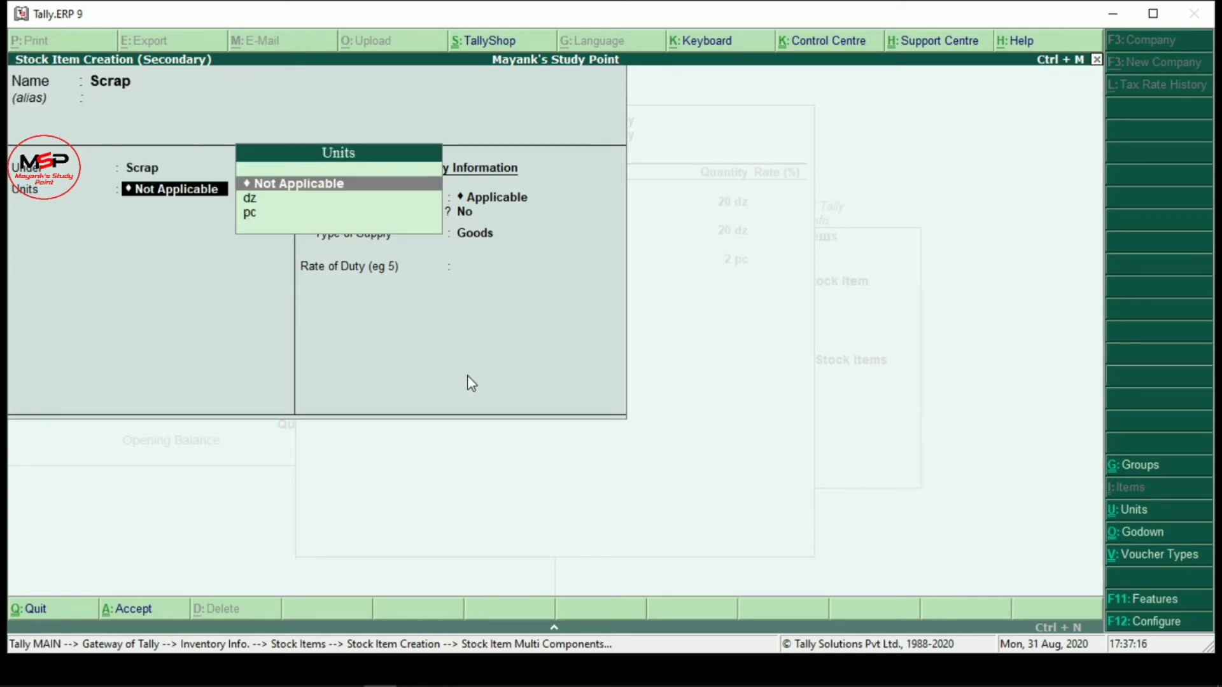
Step: Create a simple unit gm with UQC GMS-GRAMMES and assign it as the Scrap item's unit
{"action": "key", "text": "Down"}
{"action": "key", "text": "Down"}
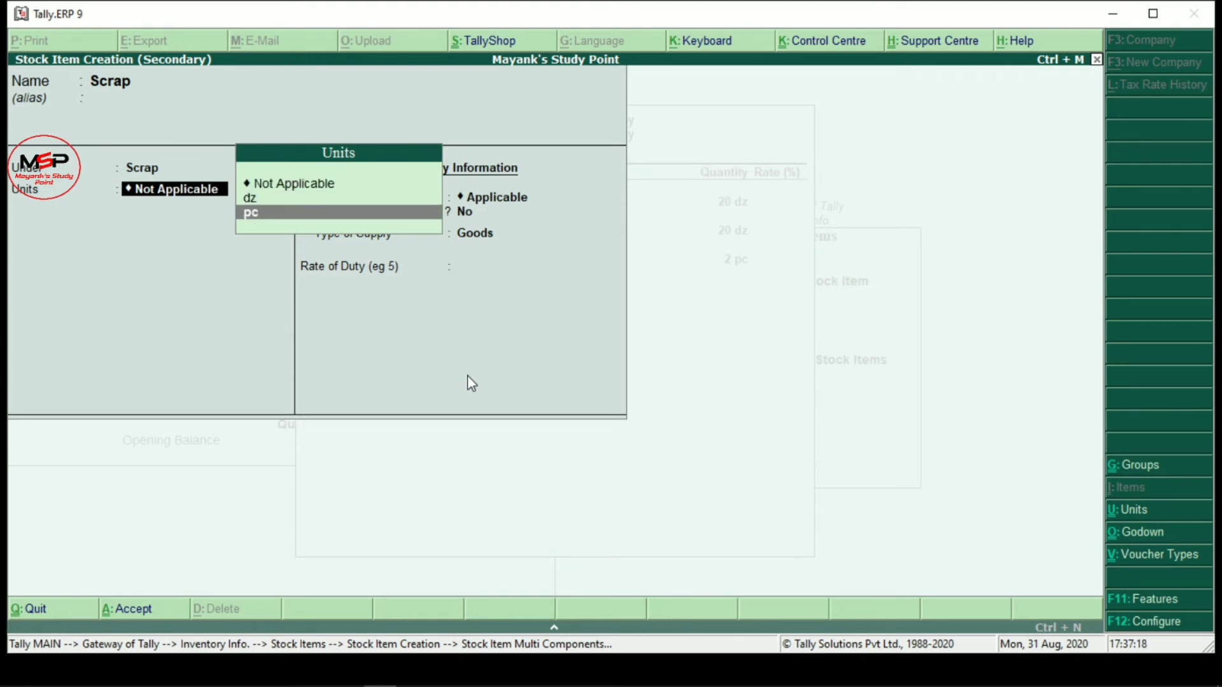
{"action": "key", "text": "alt+c"}
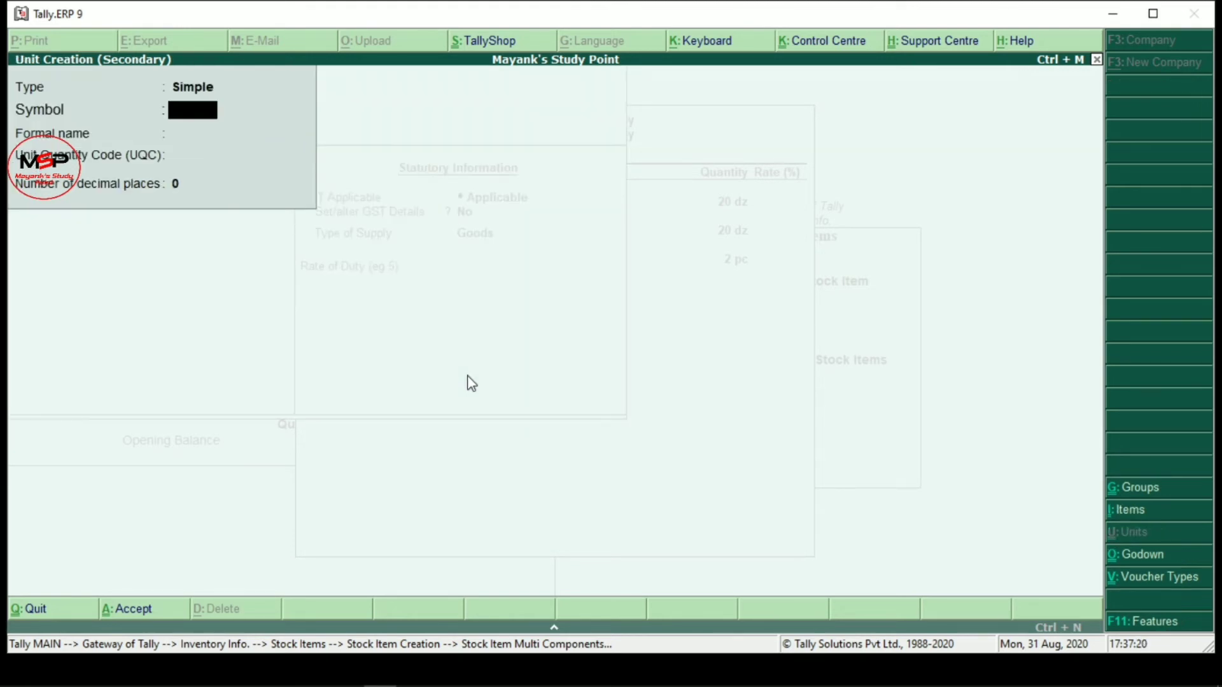
{"action": "type", "text": "gm"}
{"action": "key", "text": "Return"}
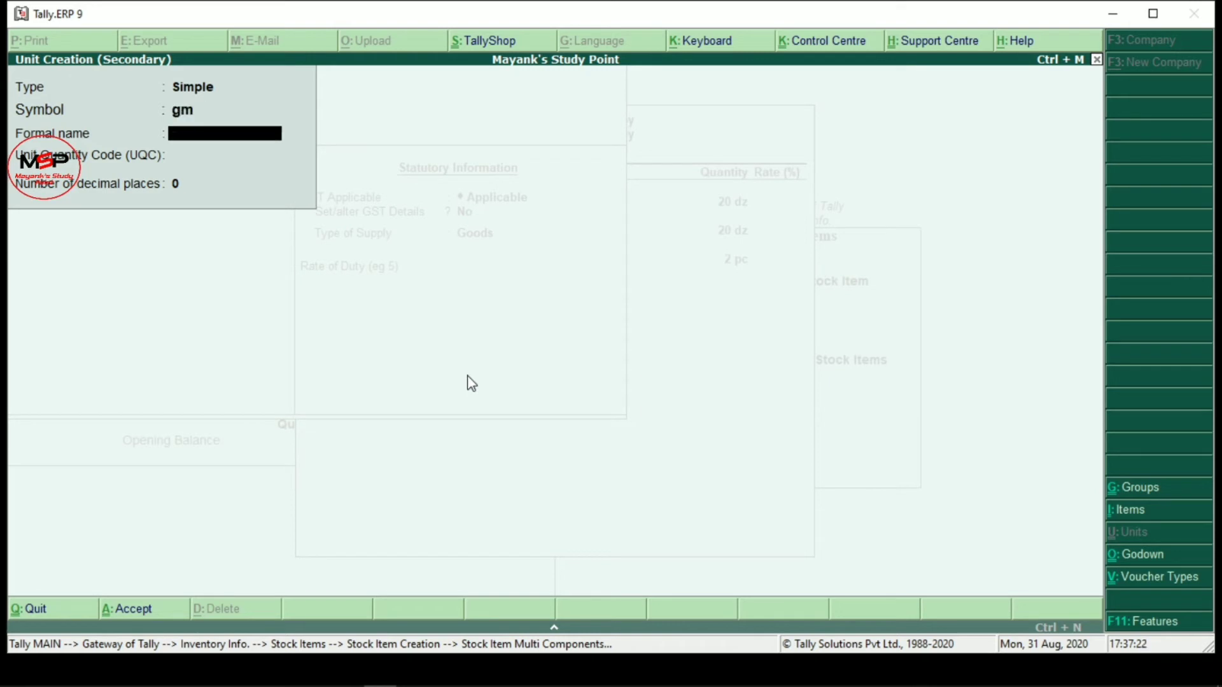
{"action": "key", "text": "Return"}
{"action": "type", "text": "gm"}
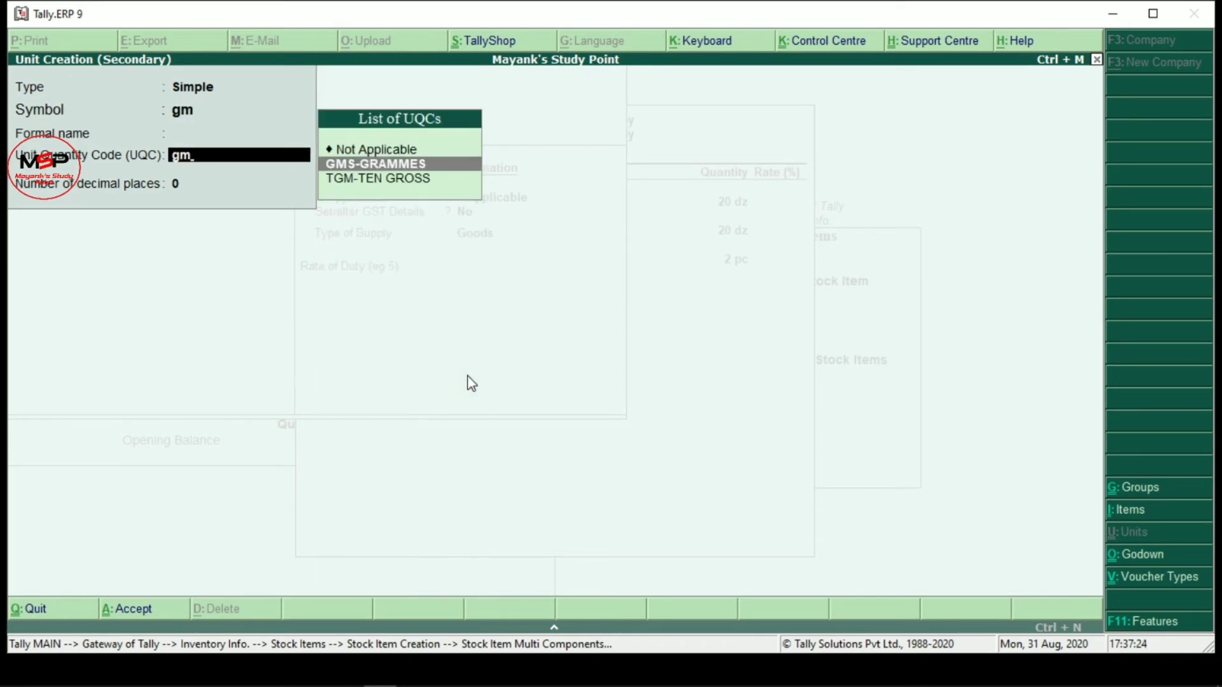
{"action": "key", "text": "Return"}
{"action": "key", "text": "Return"}
{"action": "key", "text": "Return"}
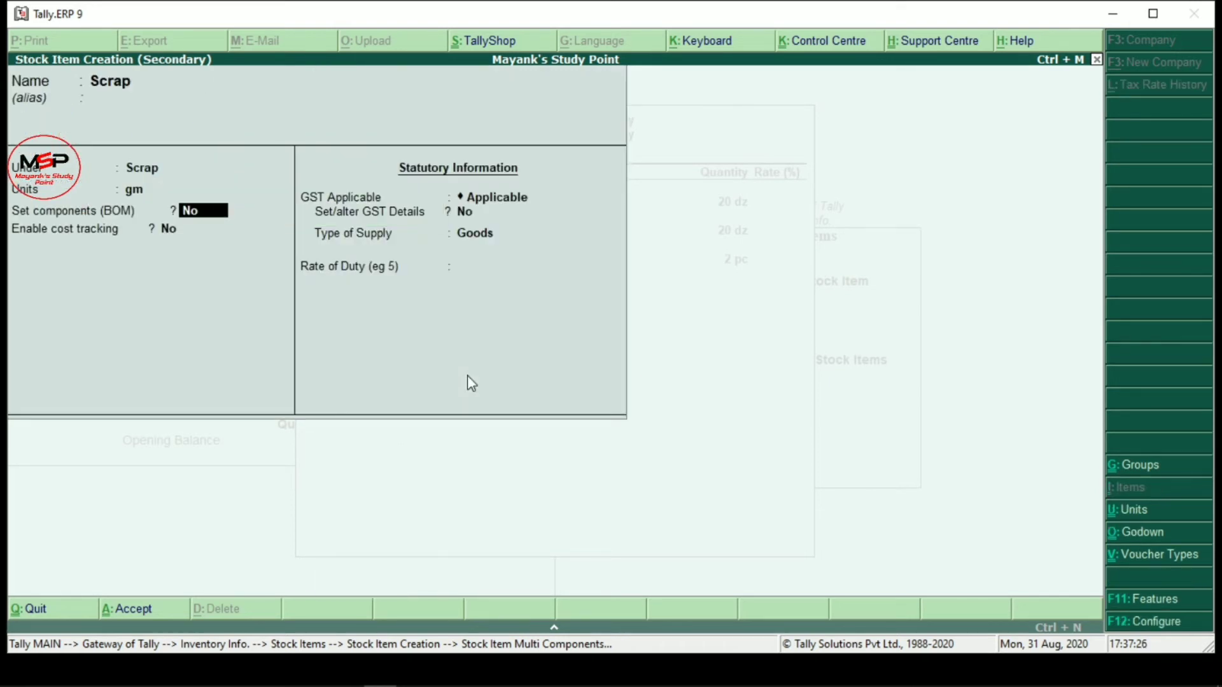
Step: Enable cost tracking for the Scrap item, leaving its own BOM off, and save it into the component list
{"action": "key", "text": "Return"}
{"action": "type", "text": "y"}
{"action": "key", "text": "Return"}
{"action": "key", "text": "Return"}
{"action": "key", "text": "Return"}
{"action": "key", "text": "Return"}
{"action": "key", "text": "Return"}
{"action": "key", "text": "Return"}
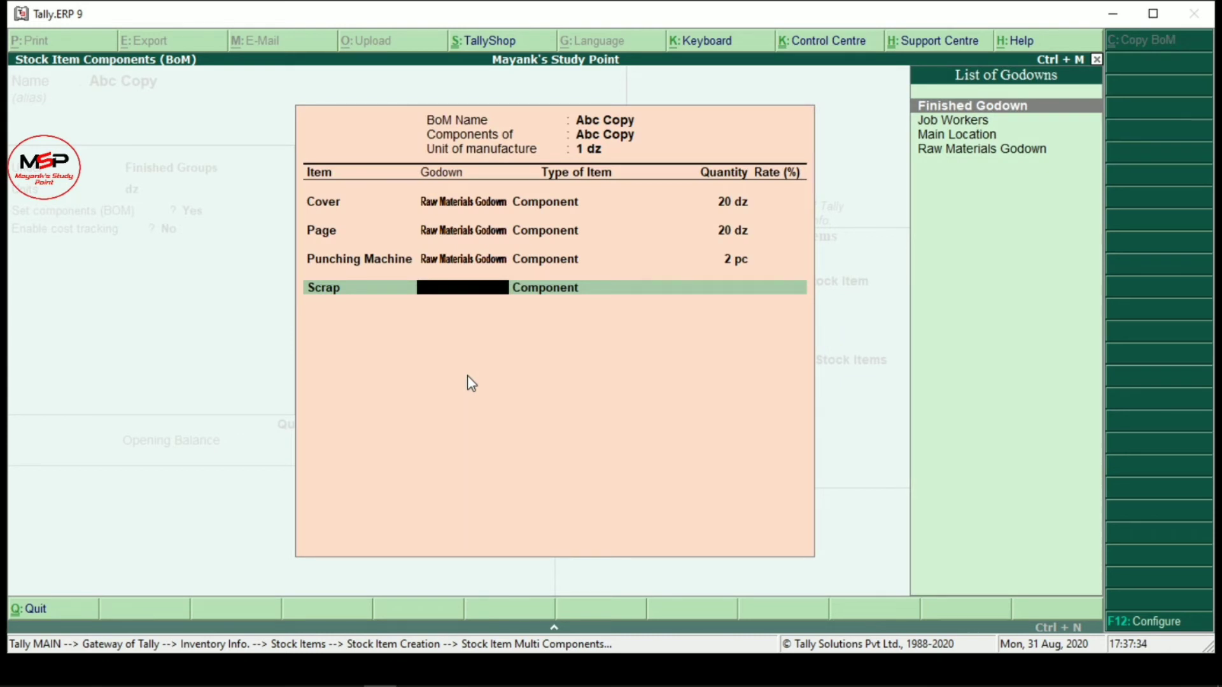
{"action": "key", "text": "alt+c"}
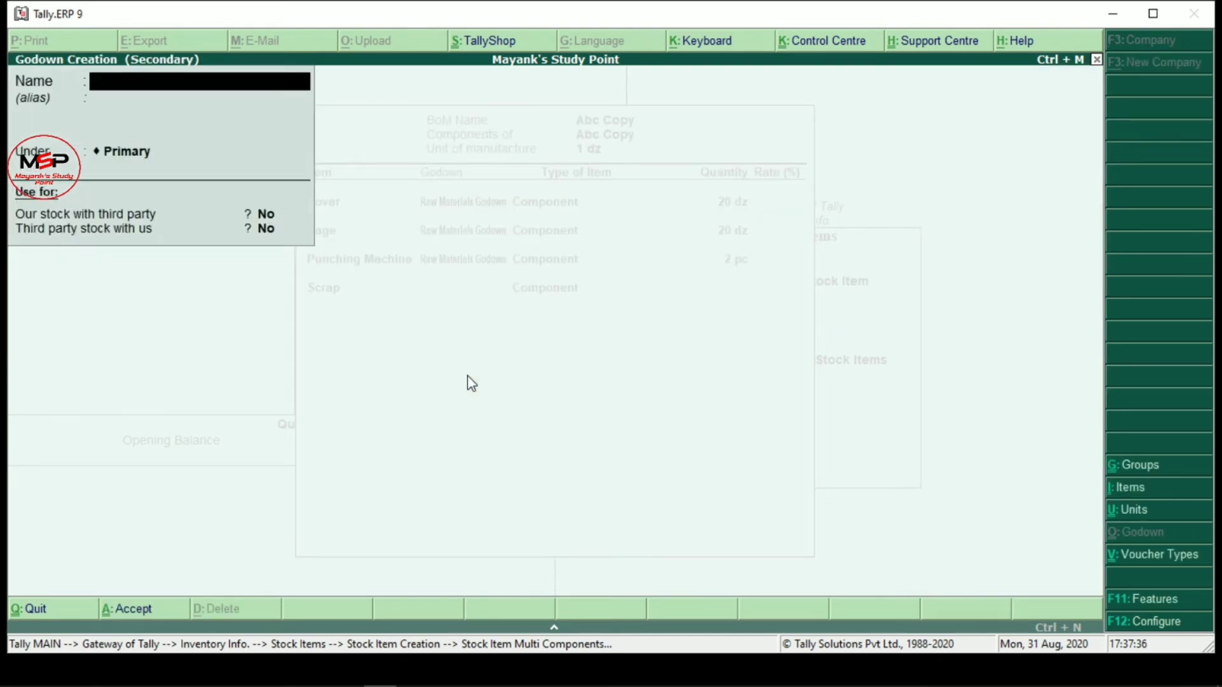
{"action": "type", "text": "Scrap"}
{"action": "key", "text": "Return"}
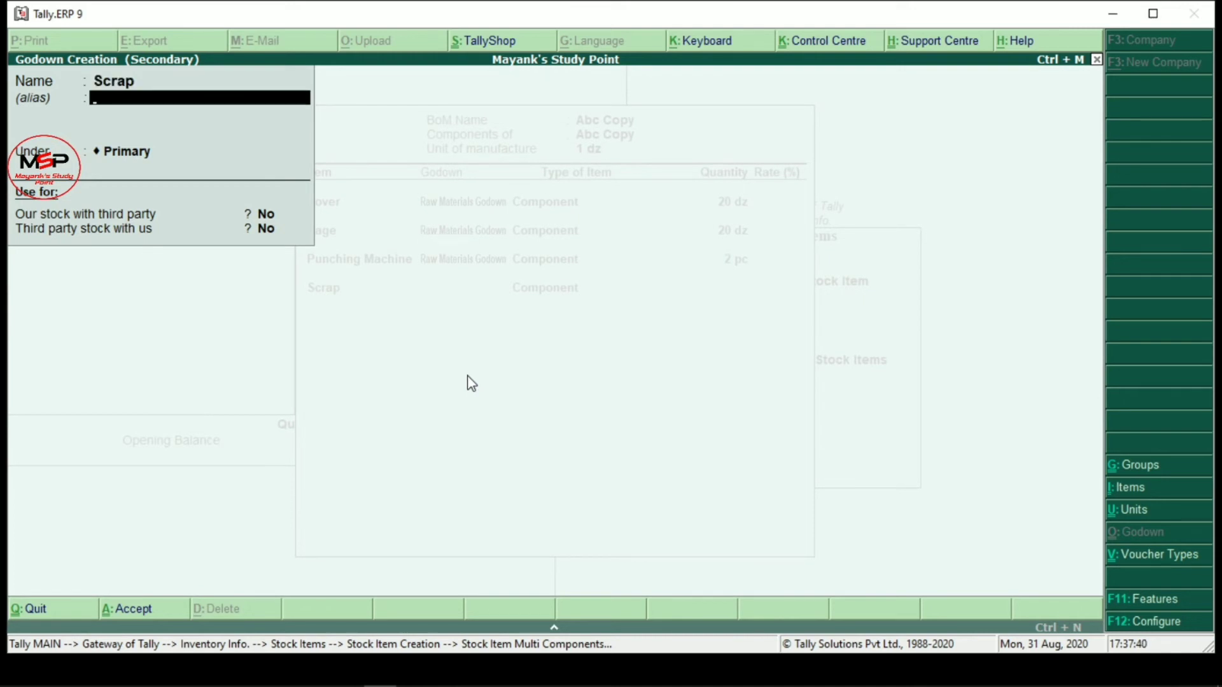
{"action": "key", "text": "ctrl+a"}
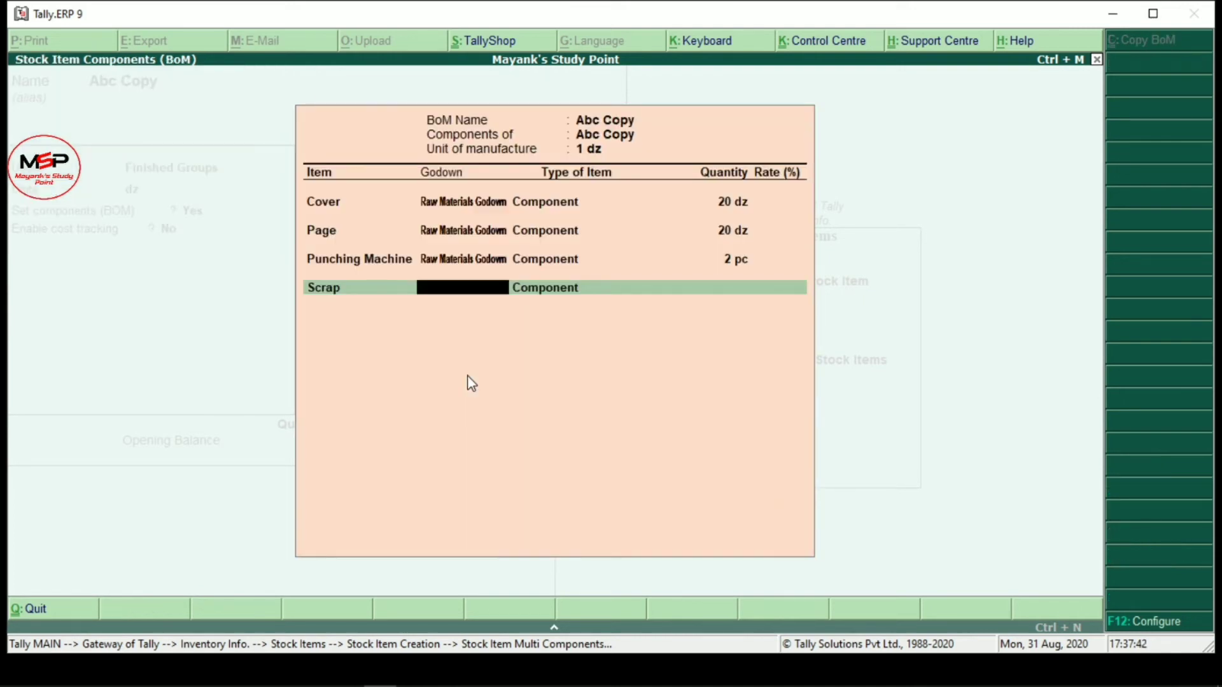
Step: Assign the Raw Materials Godown to the Scrap line of the BOM and set its quantity to 100 gm
{"action": "key", "text": "Down"}
{"action": "key", "text": "Down"}
{"action": "key", "text": "Down"}
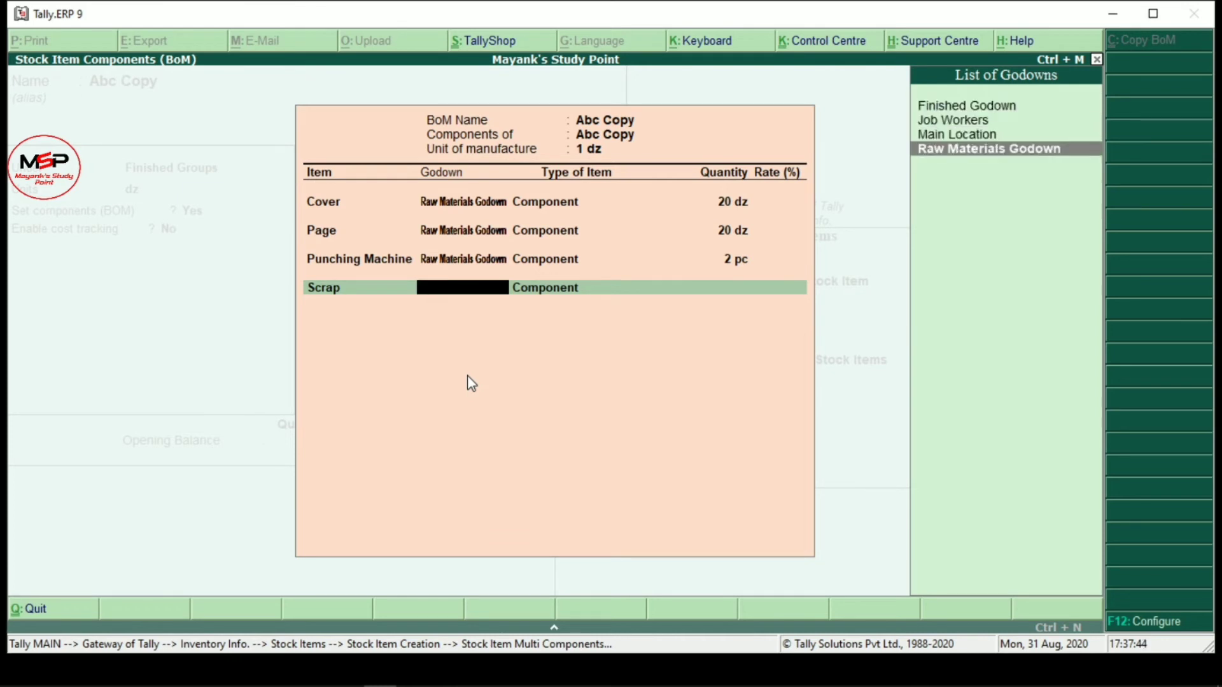
{"action": "key", "text": "Return"}
{"action": "key", "text": "Return"}
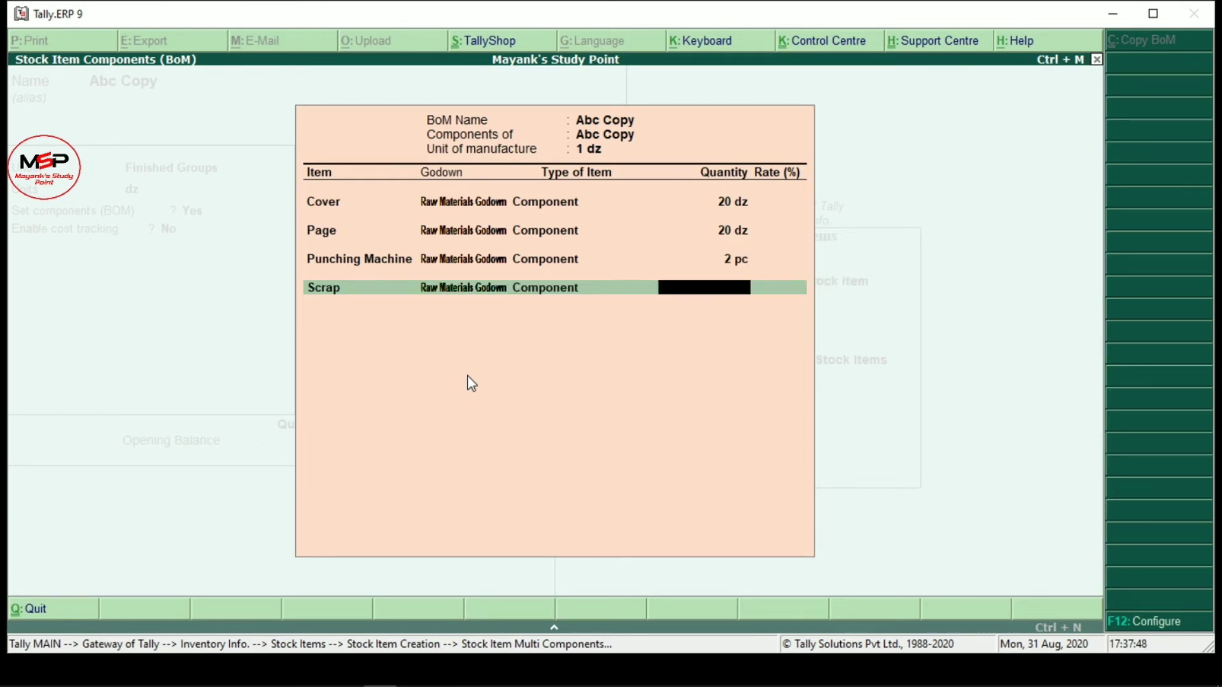
{"action": "type", "text": "100"}
{"action": "key", "text": "Return"}
Step: Change the type of item on the BOM's Scrap line to Scrap, keeping its quantity
{"action": "key", "text": "BackSpace"}
{"action": "key", "text": "BackSpace"}
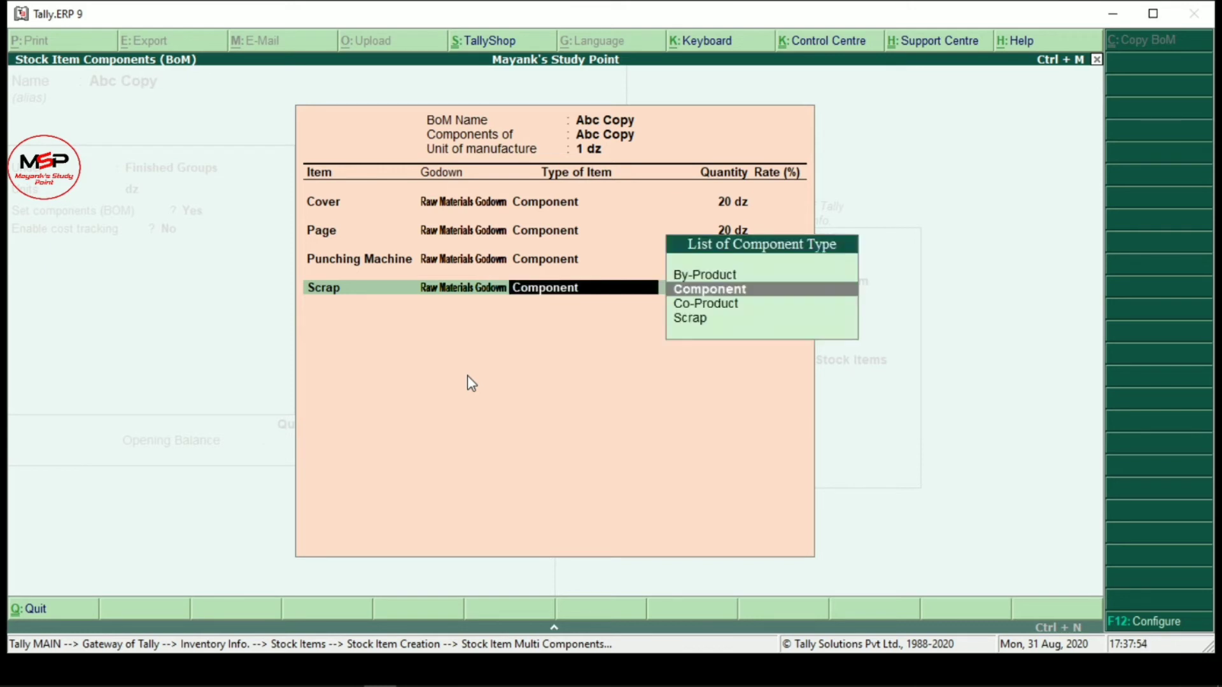
{"action": "key", "text": "Down"}
{"action": "key", "text": "Down"}
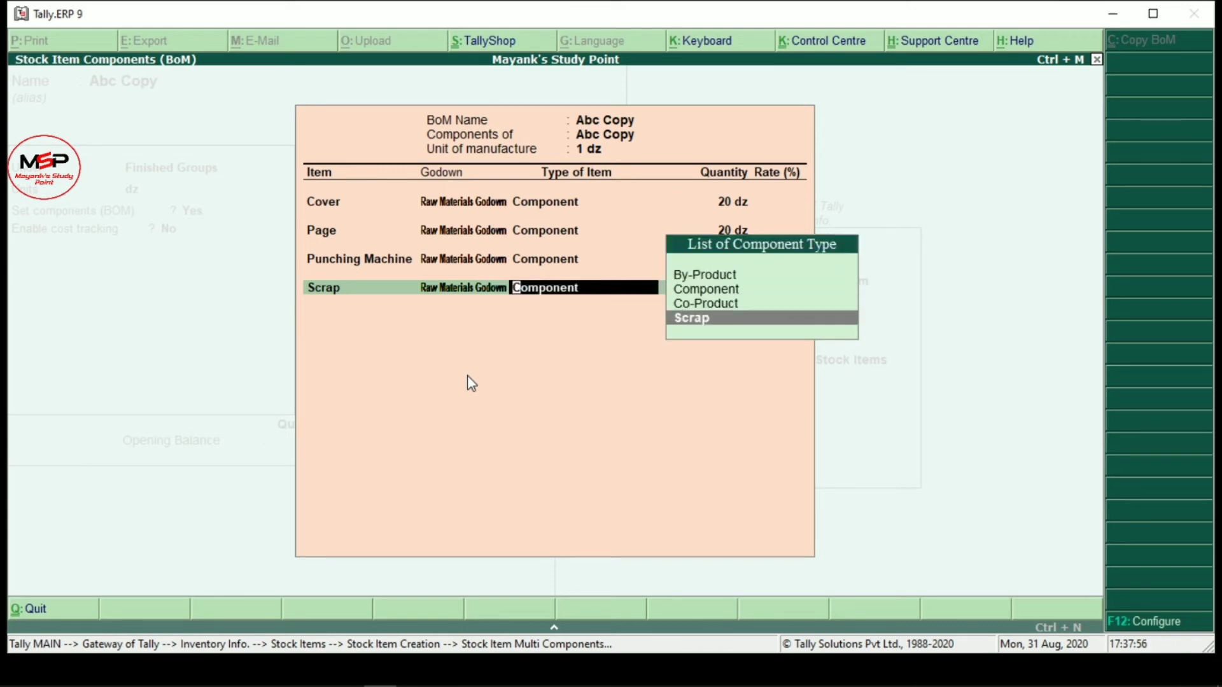
{"action": "key", "text": "Return"}
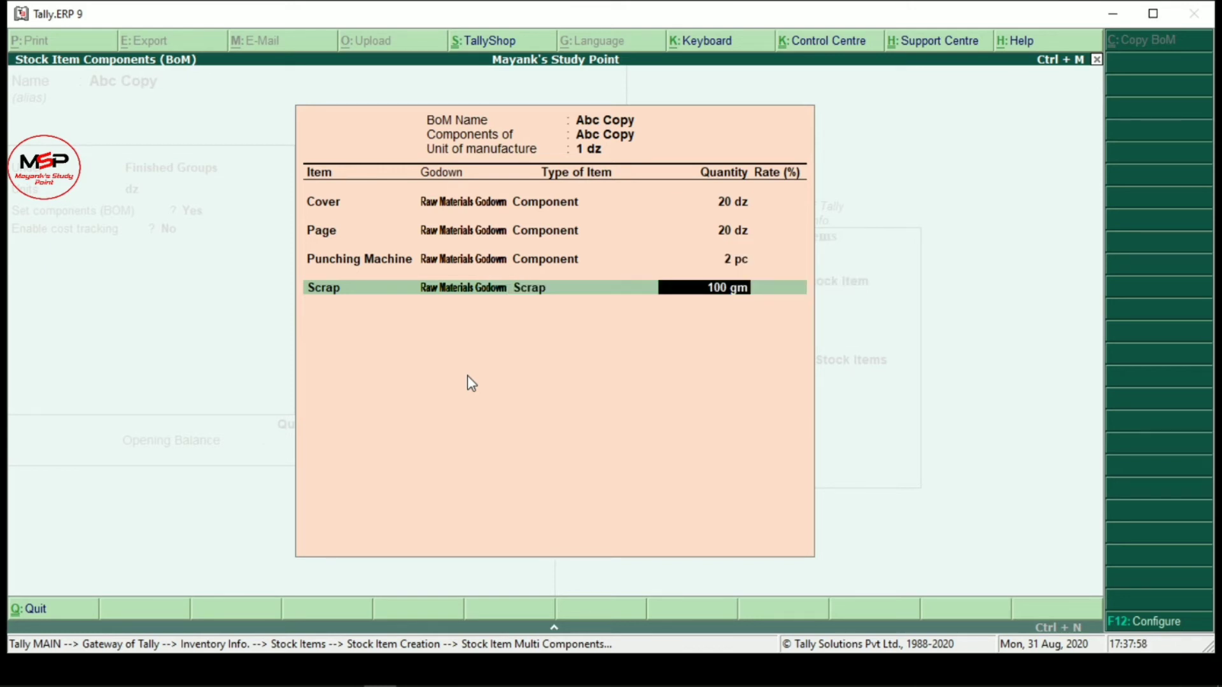
{"action": "key", "text": "Return"}
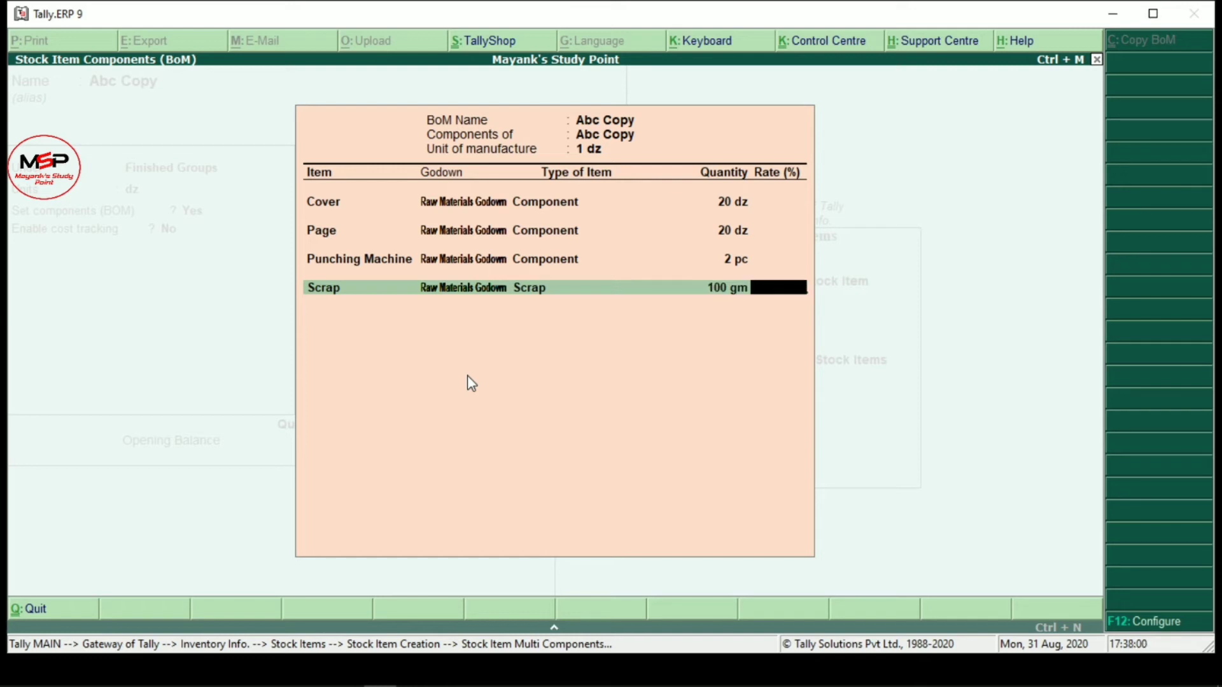
Step: Set the Scrap line's rate to 1.0% and complete the Abc Copy bill of materials
{"action": "type", "text": "1.0"}
{"action": "key", "text": "Return"}
{"action": "key", "text": "Return"}
{"action": "key", "text": "Return"}
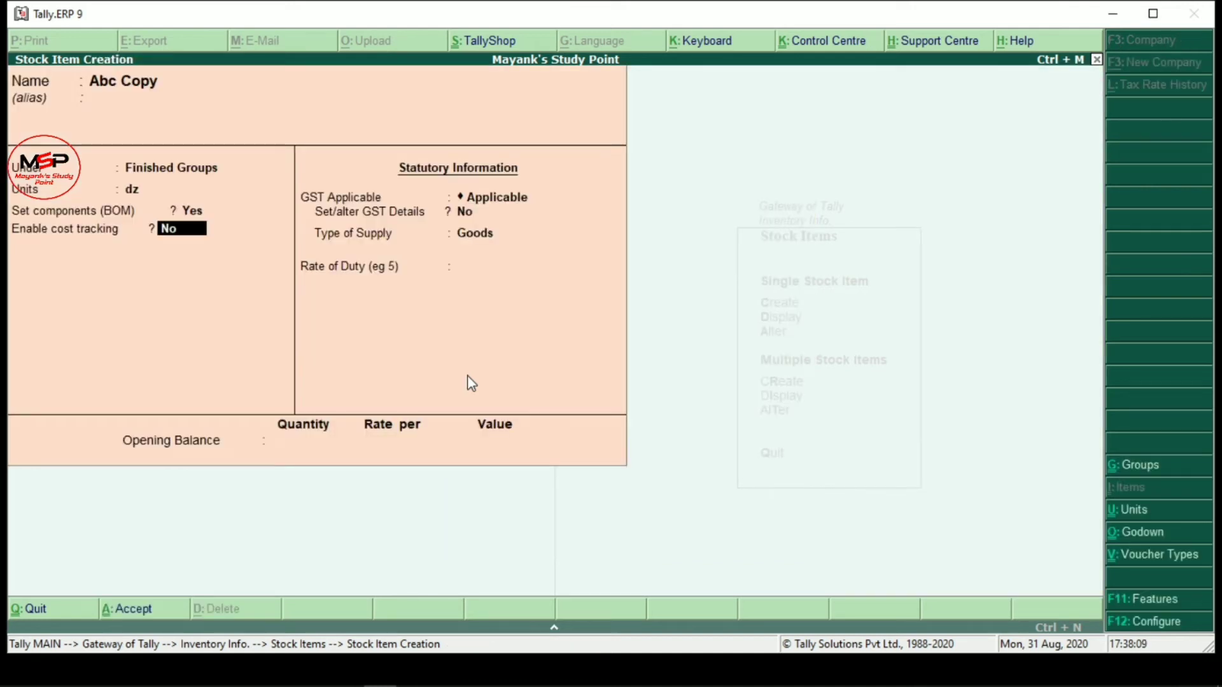
Step: Enable cost tracking for Abc Copy, keep the supply type as Goods, and save the stock item
{"action": "key", "text": "y"}
{"action": "key", "text": "Return"}
{"action": "key", "text": "Return"}
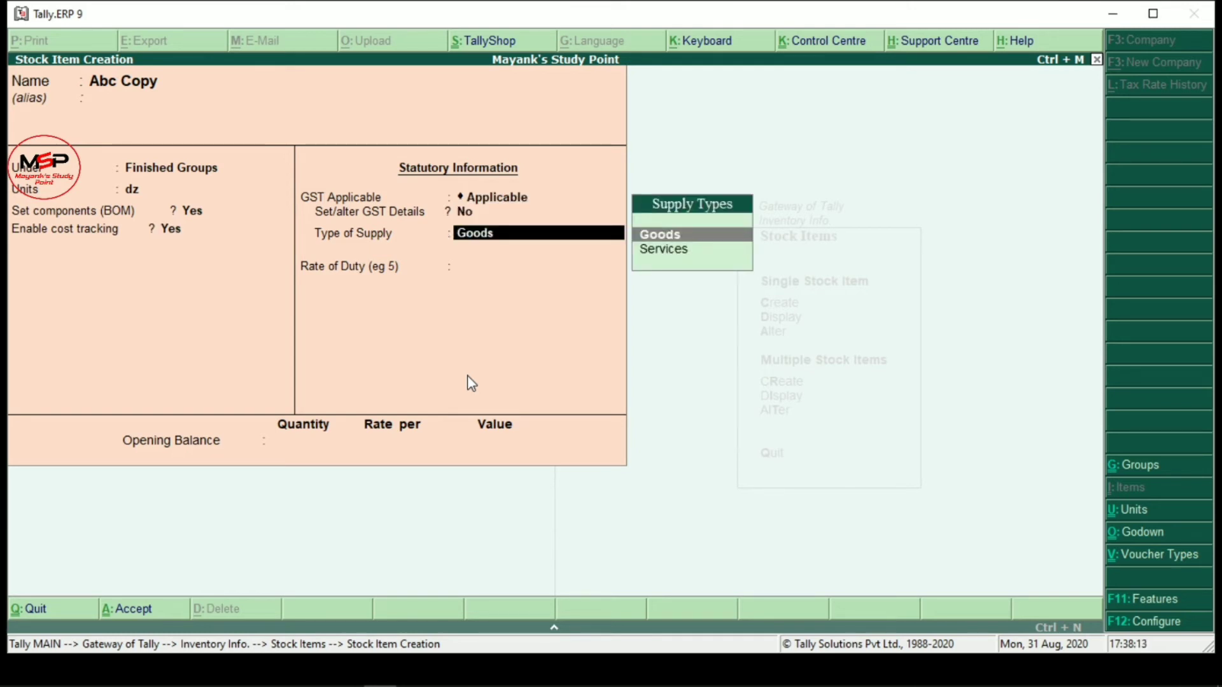
{"action": "key", "text": "Return"}
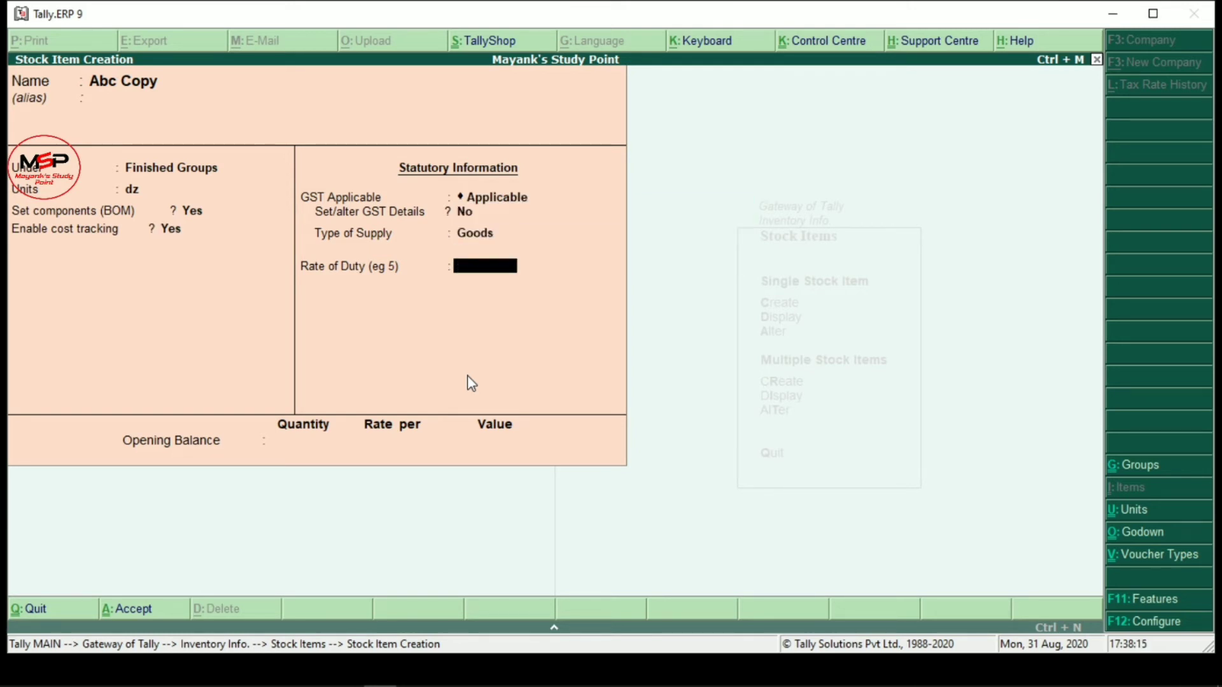
{"action": "key", "text": "Return"}
{"action": "key", "text": "Return"}
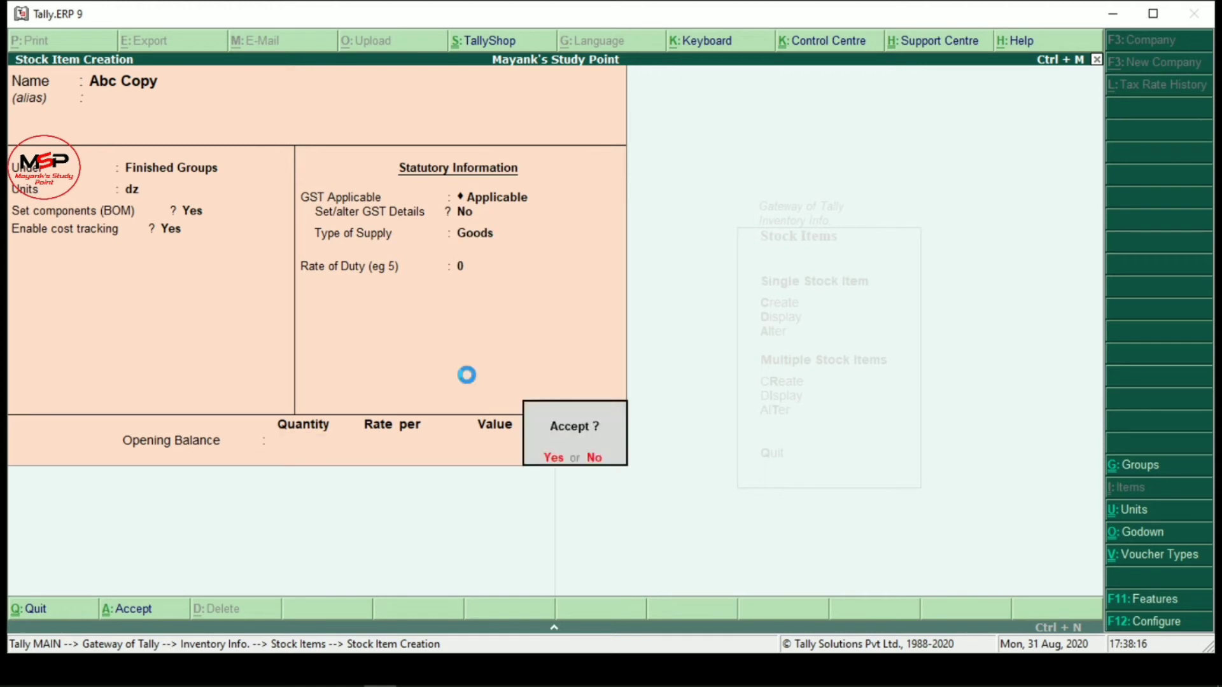
{"action": "key", "text": "y"}
Step: Return to the Gateway of Tally and open a new Job Work Out Order voucher
{"action": "key", "text": "Escape"}
{"action": "key", "text": "y"}
{"action": "key", "text": "Escape"}
{"action": "key", "text": "Escape"}
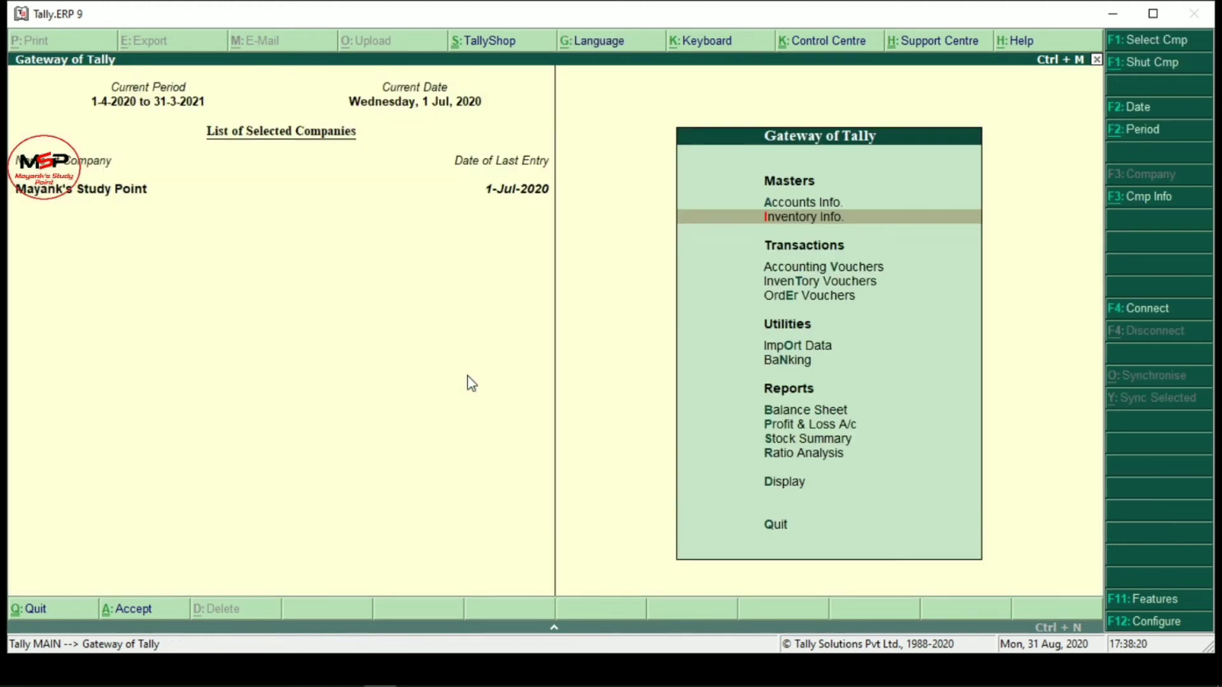
{"action": "key", "text": "Down"}
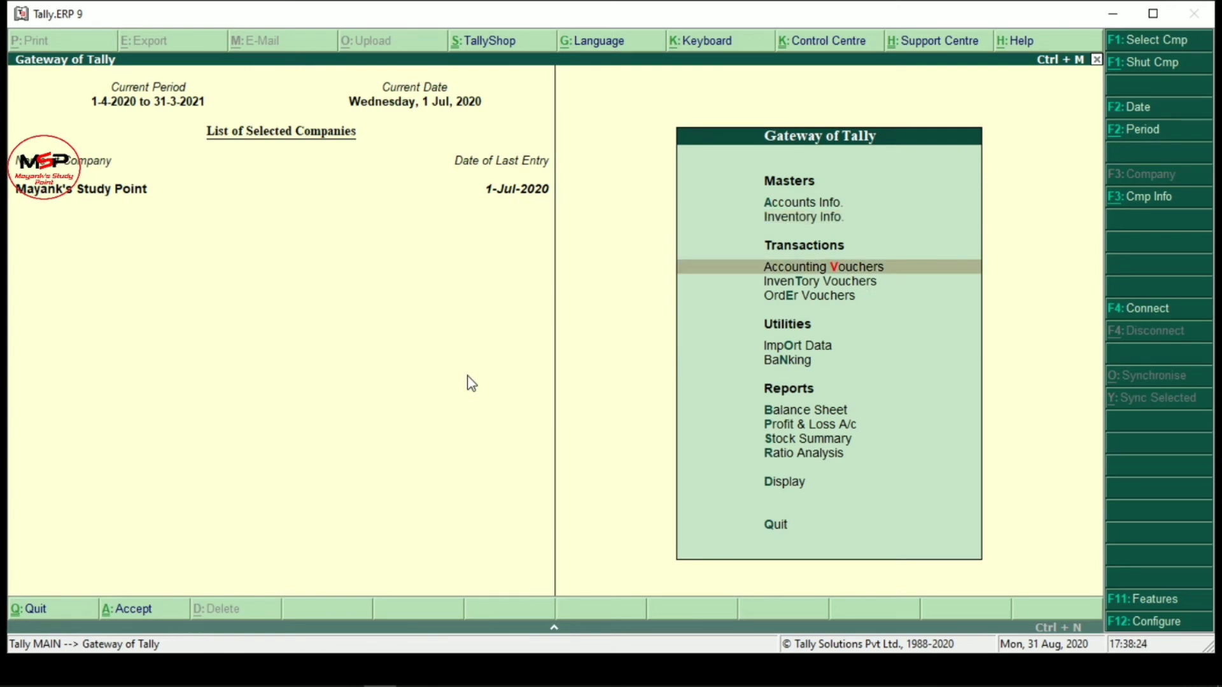
{"action": "key", "text": "Down"}
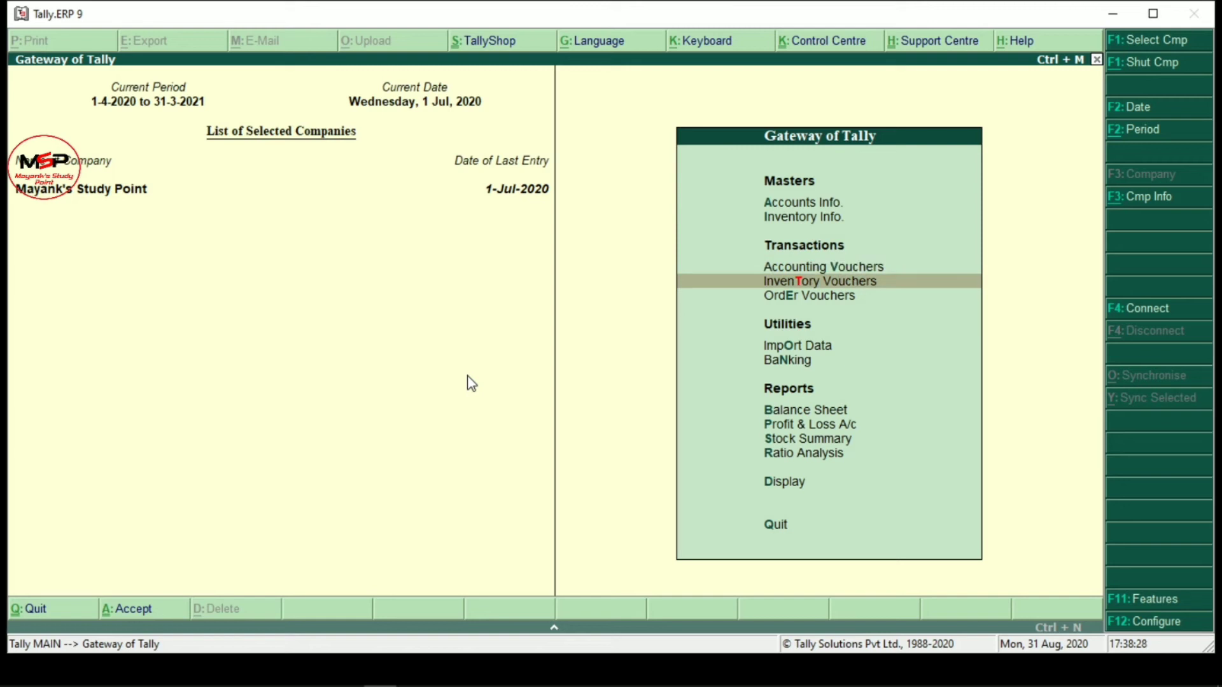
{"action": "key", "text": "Down"}
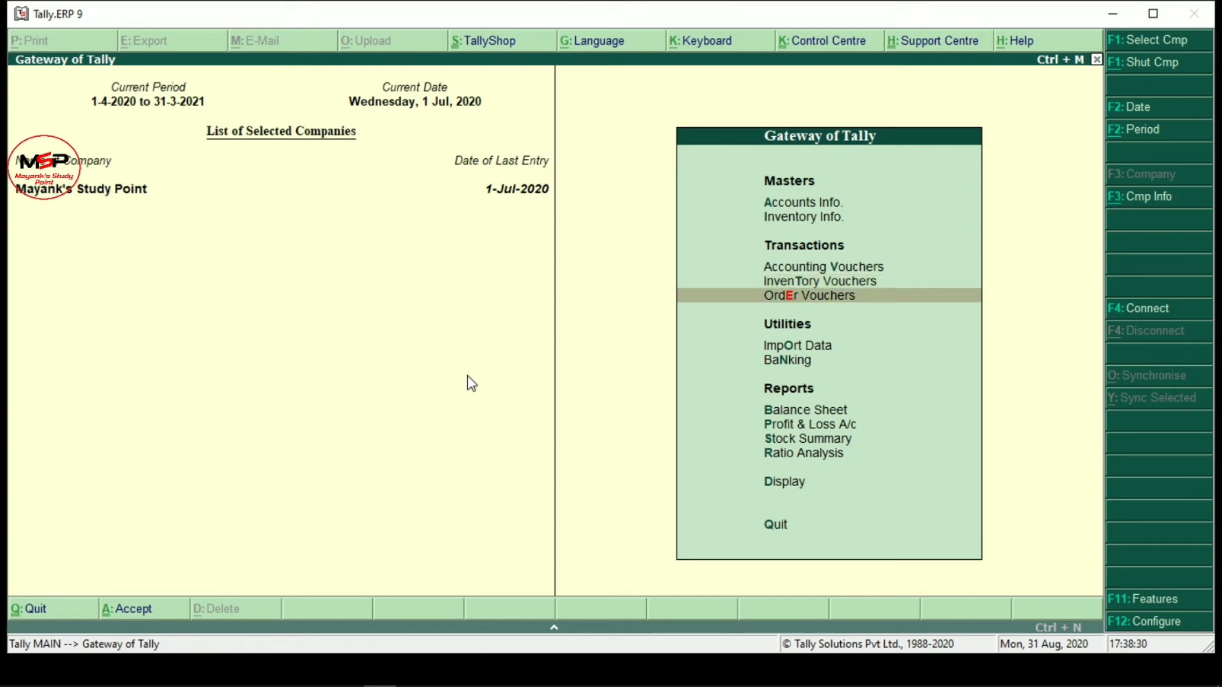
{"action": "key", "text": "Return"}
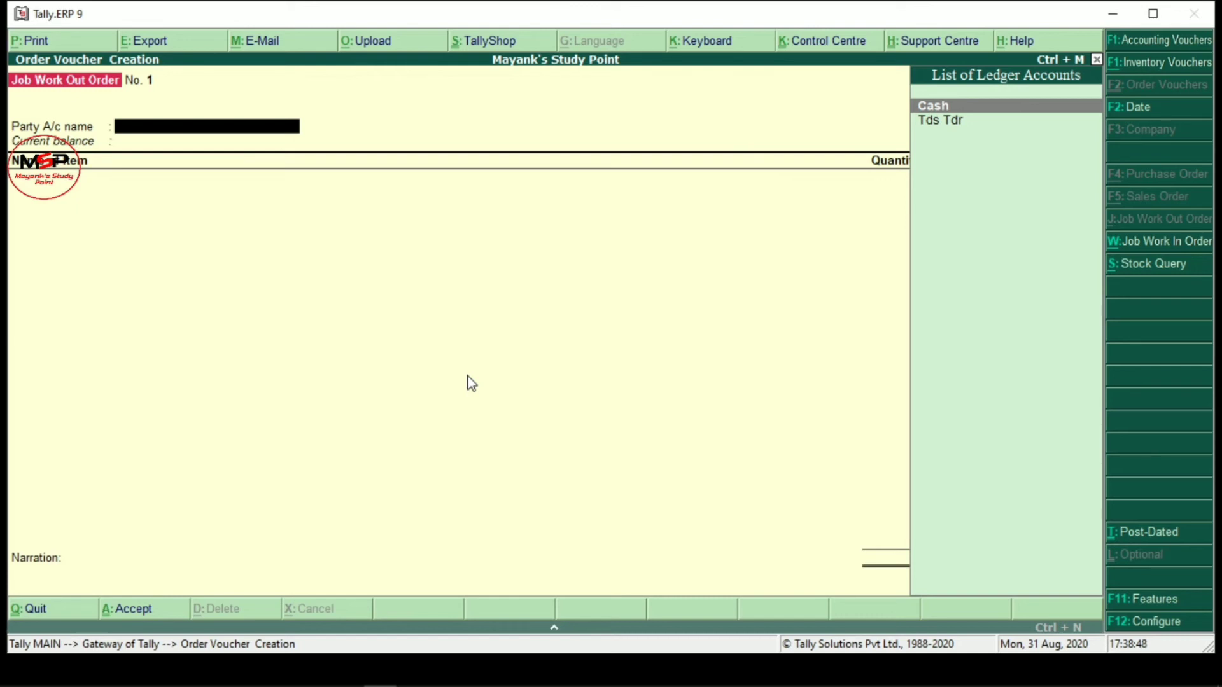
Step: Create a party ledger named Job Workers under Sundry Creditors, with state West Bengal and Regular registration
{"action": "key", "text": "alt+c"}
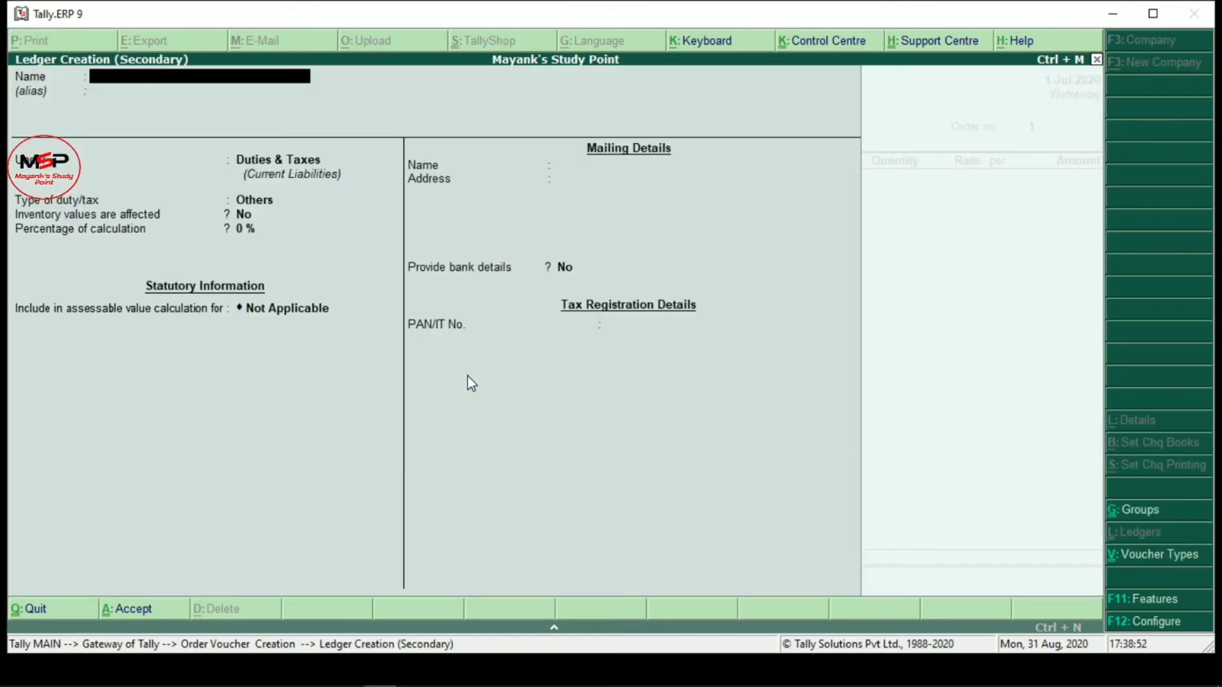
{"action": "type", "text": "Job Workers"}
{"action": "key", "text": "Return"}
{"action": "type", "text": "Sun"}
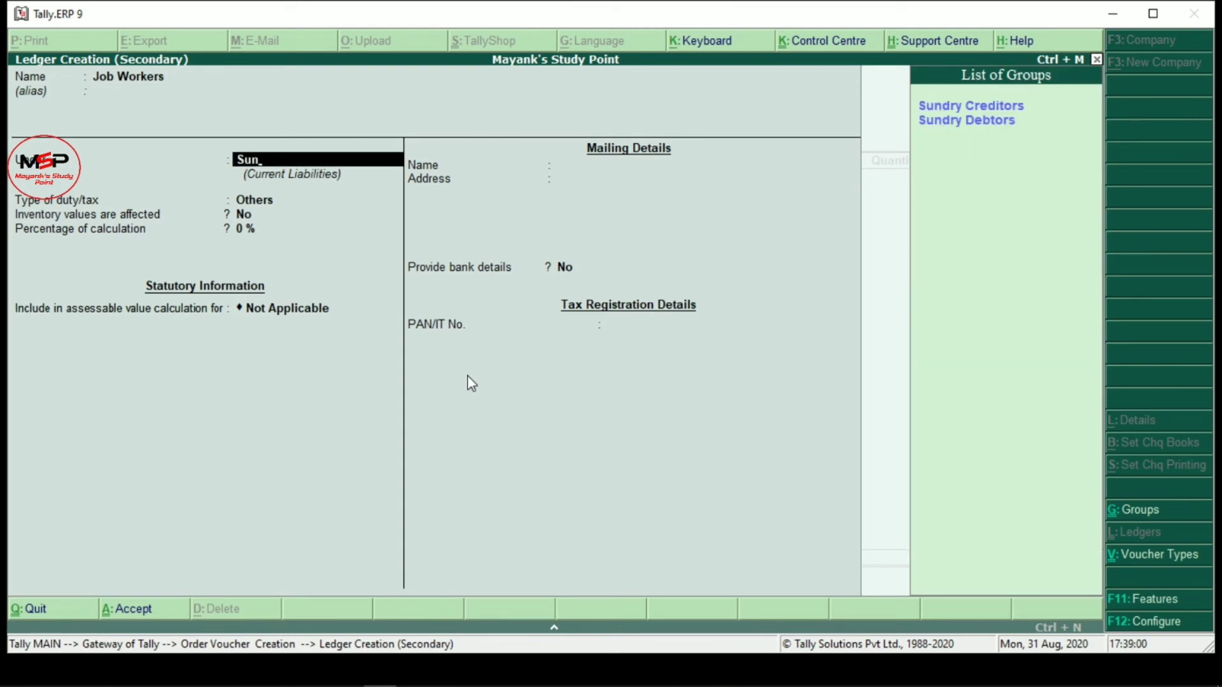
{"action": "key", "text": "Return"}
{"action": "key", "text": "Return"}
{"action": "key", "text": "Return"}
{"action": "key", "text": "Return"}
{"action": "key", "text": "Return"}
{"action": "key", "text": "Return"}
{"action": "key", "text": "Return"}
{"action": "key", "text": "Return"}
{"action": "key", "text": "Return"}
{"action": "key", "text": "Return"}
{"action": "key", "text": "Return"}
{"action": "key", "text": "Return"}
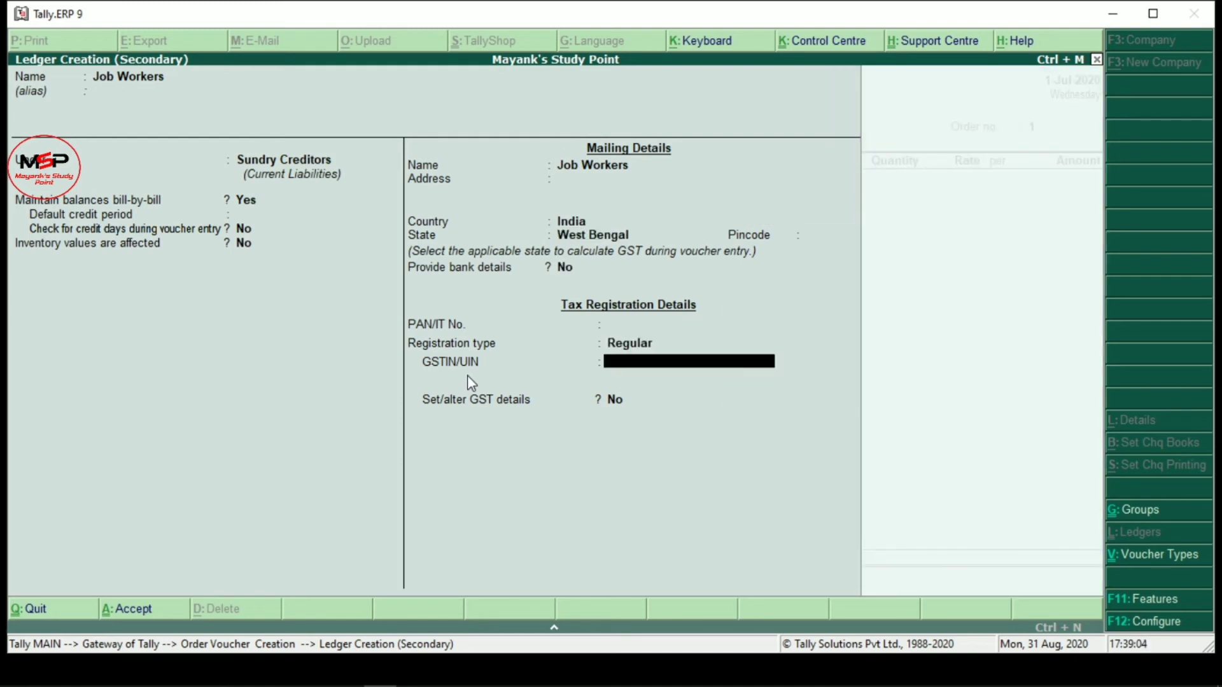
Step: Enter the GSTIN/UIN of the Job Workers ledger and save the ledger
{"action": "type", "text": "HHGASKVHKSA"}
{"action": "key", "text": "Return"}
{"action": "key", "text": "Return"}
{"action": "key", "text": "y"}
{"action": "key", "text": "Return"}
{"action": "key", "text": "Return"}
{"action": "key", "text": "Return"}
{"action": "key", "text": "Return"}
{"action": "key", "text": "Return"}
{"action": "key", "text": "Return"}
{"action": "key", "text": "y"}
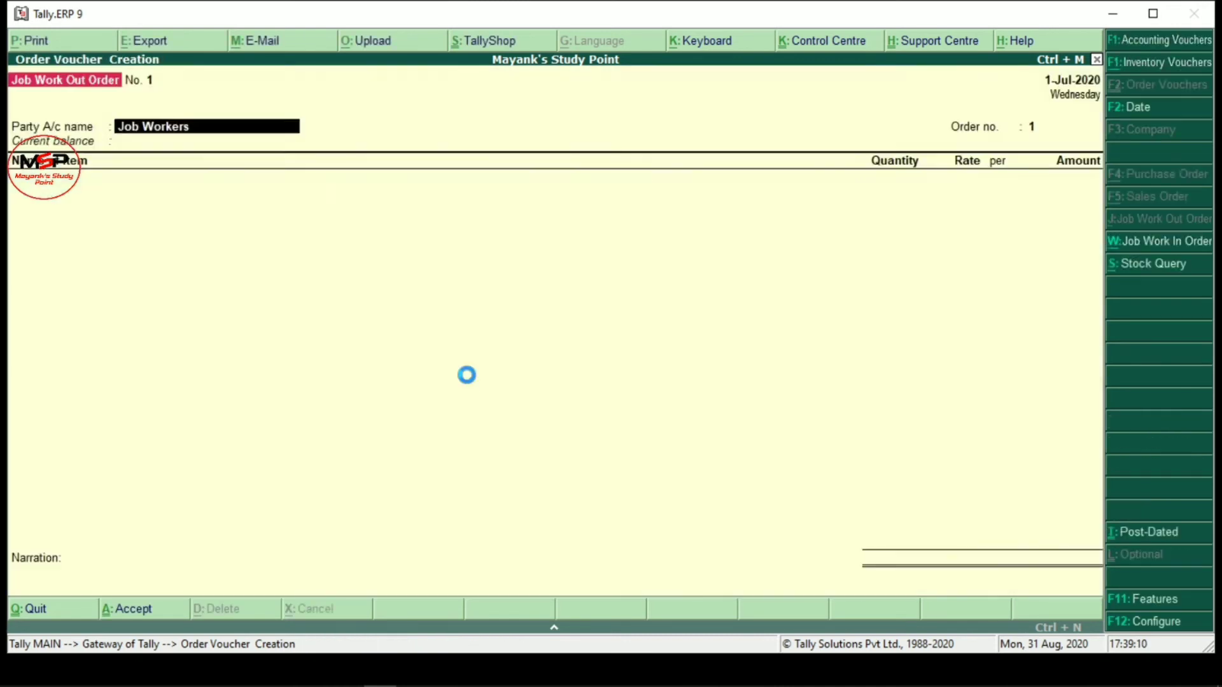
Step: Use Job Workers as the order's party and set the duration of process to 30 Days
{"action": "key", "text": "Return"}
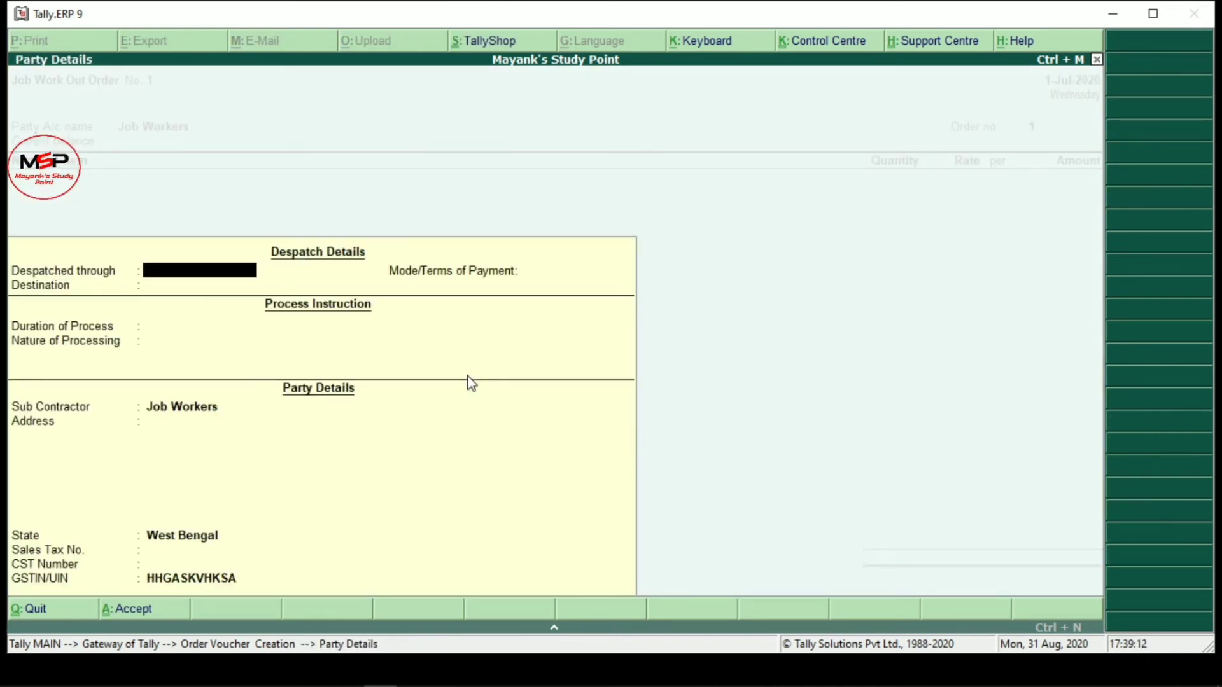
{"action": "key", "text": "Return"}
{"action": "key", "text": "Return"}
{"action": "key", "text": "Return"}
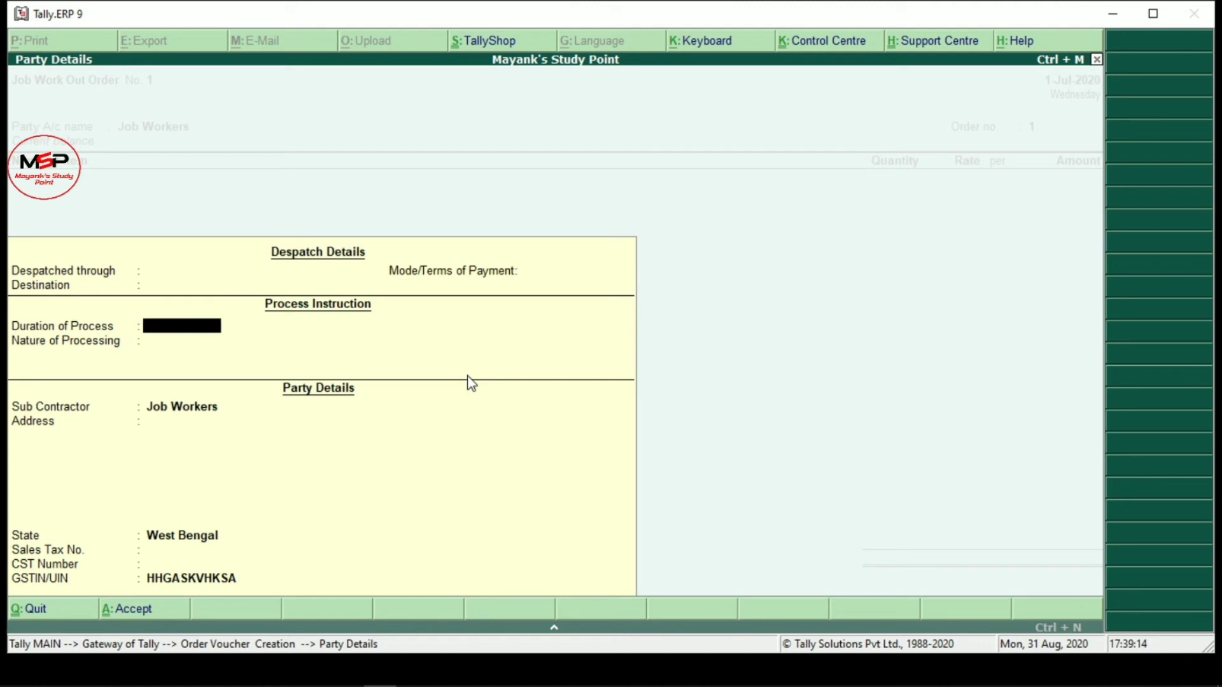
{"action": "type", "text": "30"}
{"action": "key", "text": "Return"}
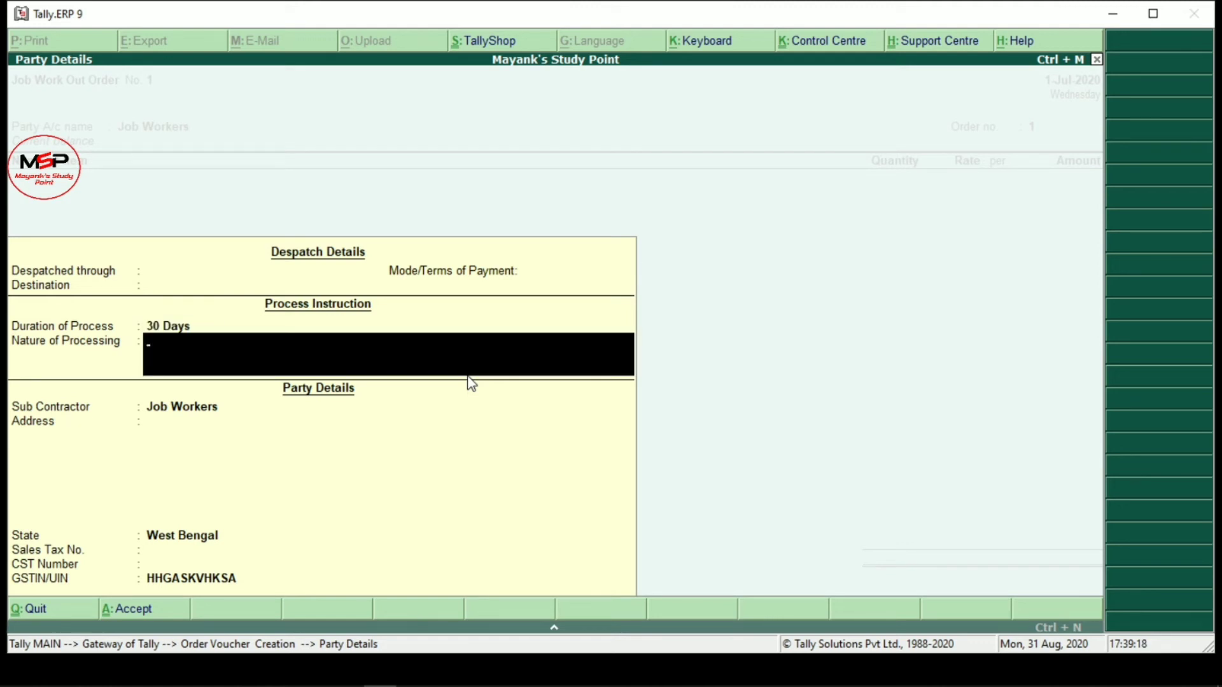
Step: Enter "copy creation" as the nature of processing and accept the remaining party details
{"action": "type", "text": "copy creation"}
{"action": "key", "text": "Return"}
{"action": "key", "text": "Return"}
{"action": "key", "text": "Return"}
{"action": "key", "text": "Return"}
{"action": "key", "text": "Return"}
{"action": "key", "text": "Return"}
{"action": "key", "text": "Return"}
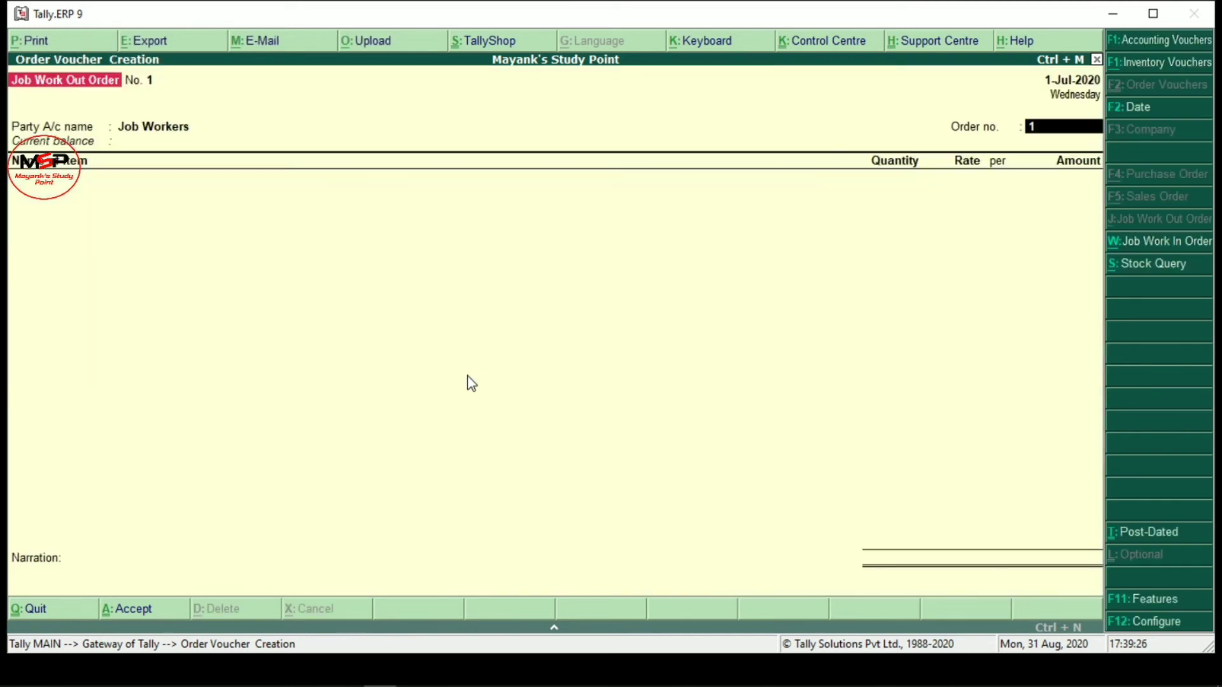
Step: Set the order no. of the Job Work Out Order to "job worker 1"
{"action": "type", "text": "jb"}
{"action": "key", "text": "BackSpace"}
{"action": "type", "text": "ob worker 1"}
{"action": "key", "text": "Return"}
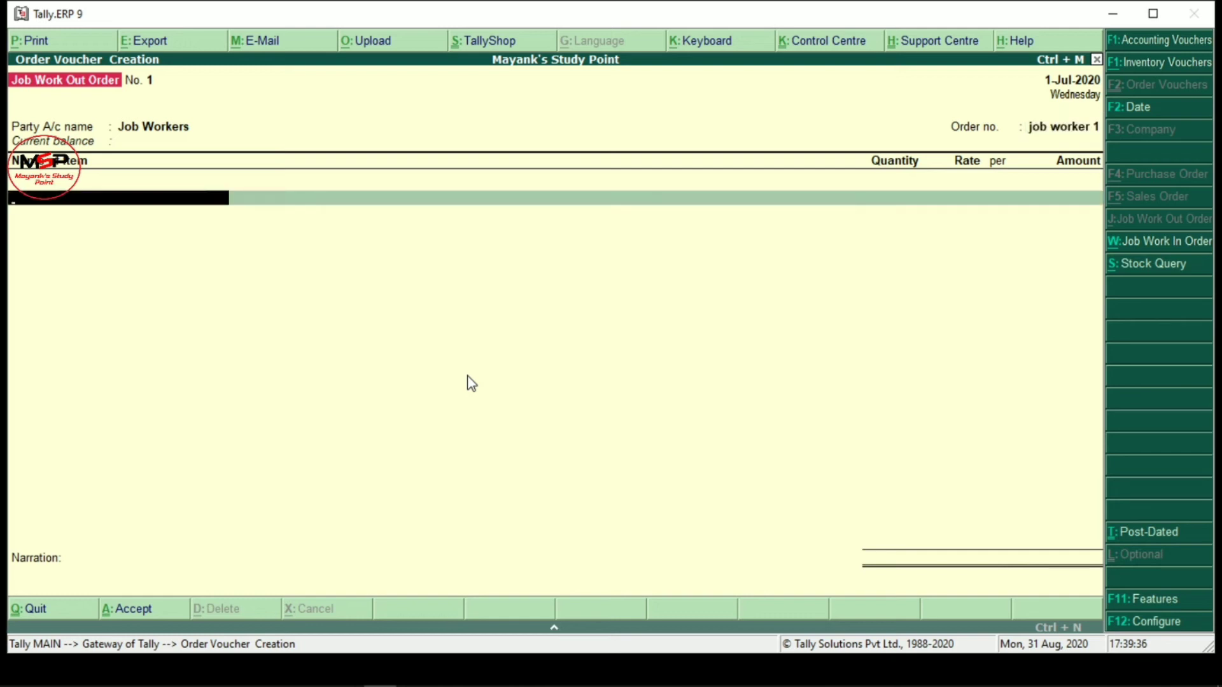
Step: Add Abc Copy with component tracking, due on 30 Days, for Finished Godown with a quantity of 10 dz
{"action": "key", "text": "space"}
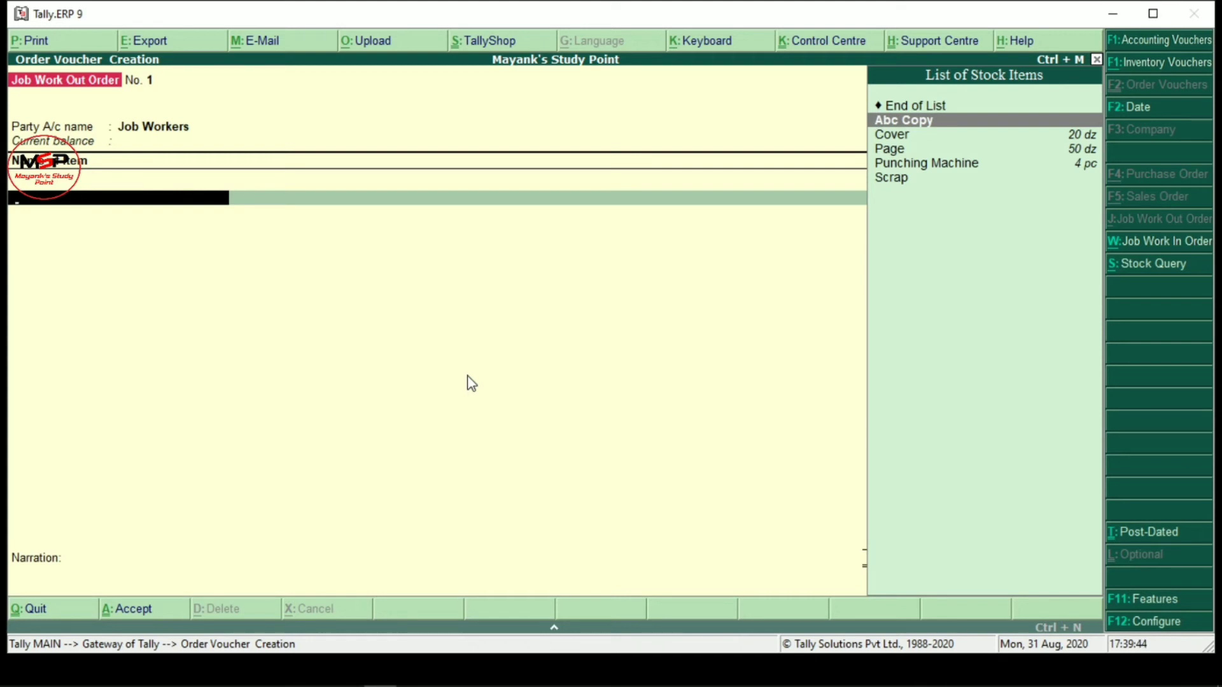
{"action": "key", "text": "Return"}
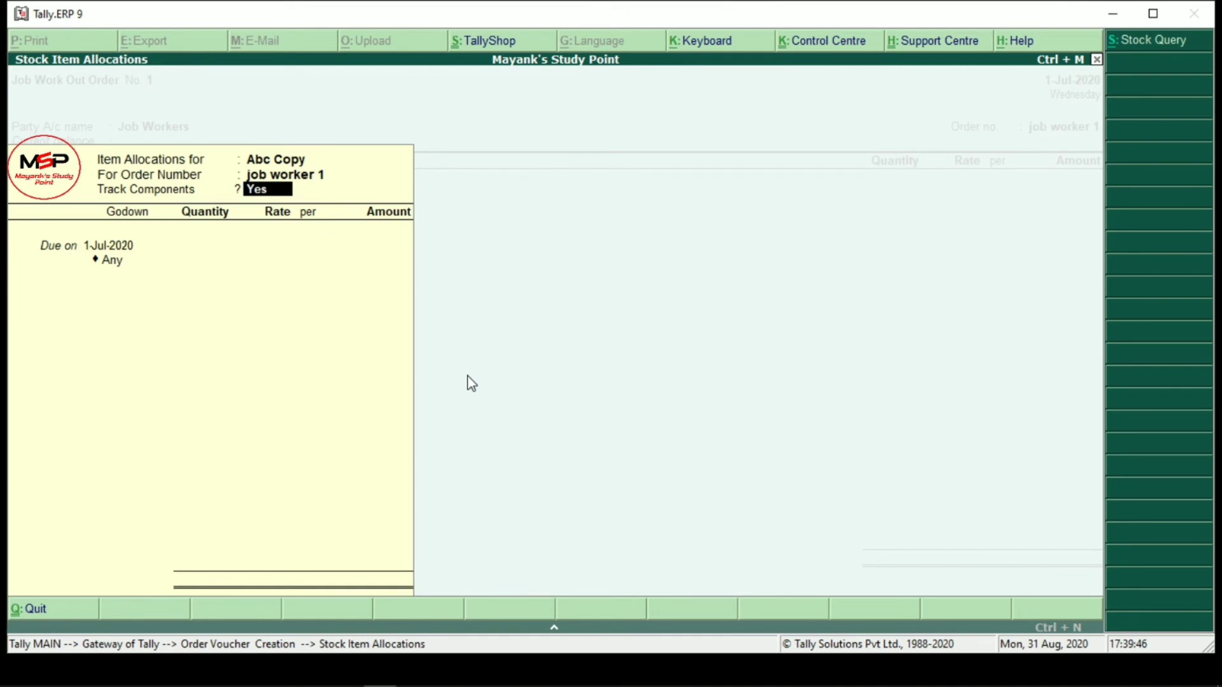
{"action": "key", "text": "Return"}
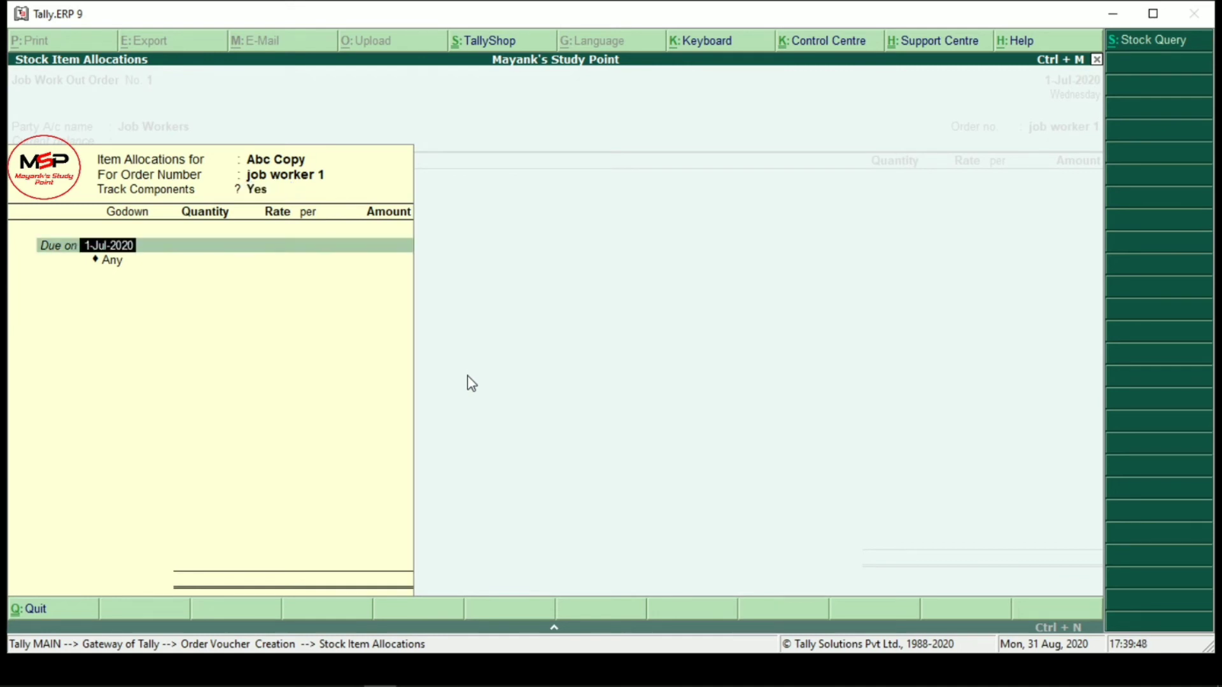
{"action": "type", "text": "30"}
{"action": "key", "text": "Return"}
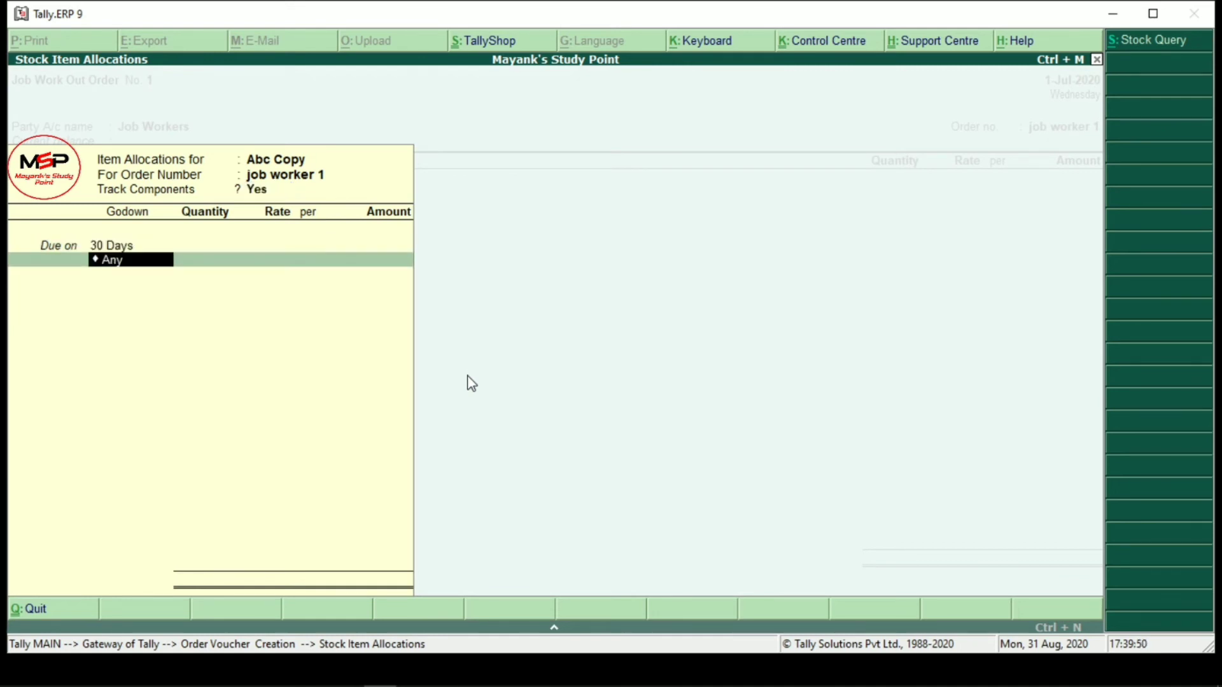
{"action": "key", "text": "BackSpace"}
{"action": "key", "text": "Down"}
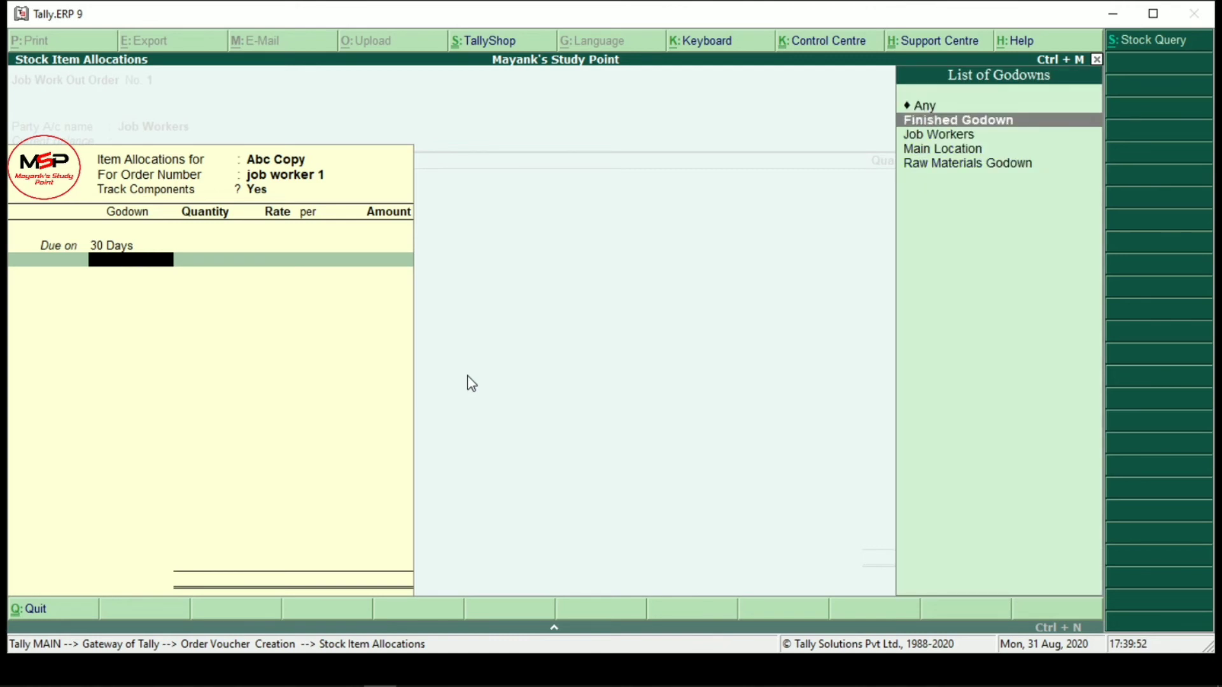
{"action": "key", "text": "Return"}
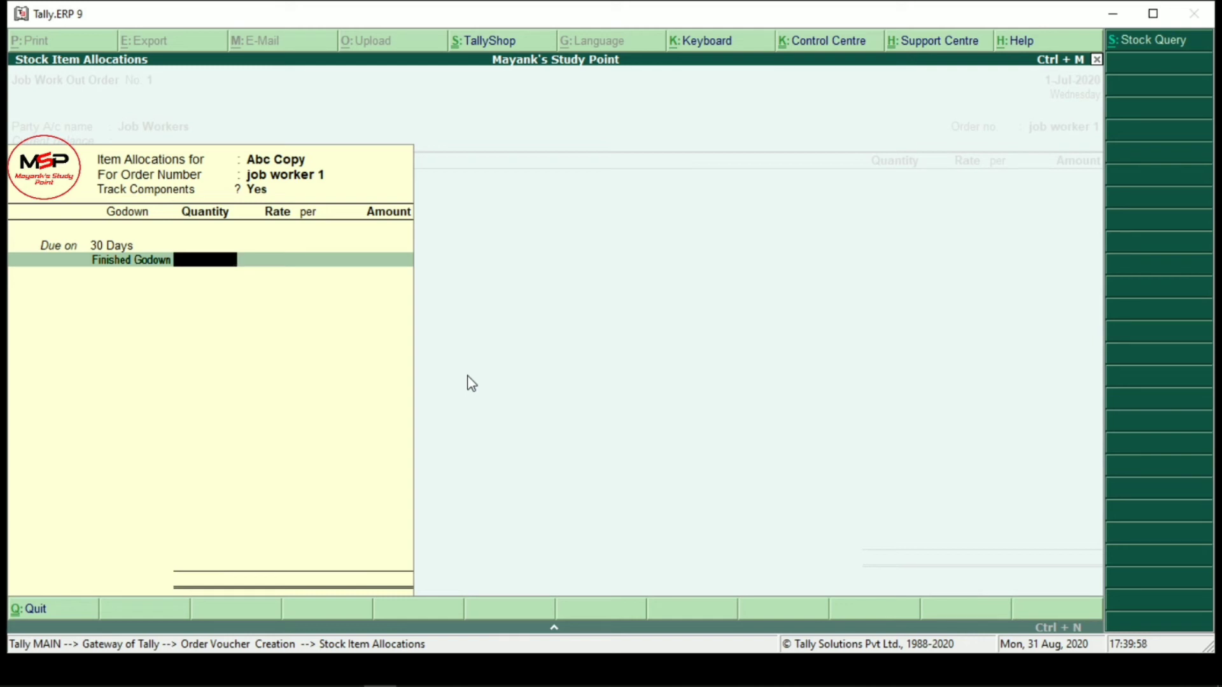
{"action": "type", "text": "10 dz"}
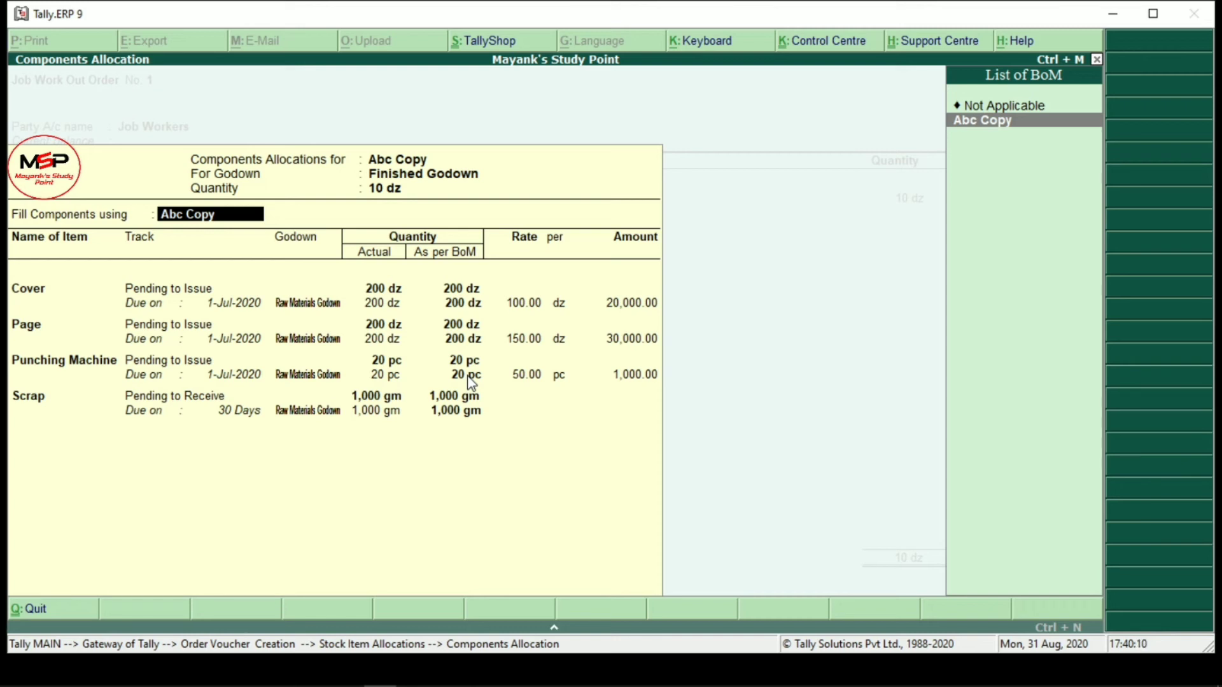
Step: Fill the components using the Abc Copy BoM and accept the Cover and Page lines as Pending to Issue from Raw Materials Godown
{"action": "key", "text": "Return"}
{"action": "key", "text": "Return"}
{"action": "key", "text": "Return"}
{"action": "key", "text": "Return"}
{"action": "key", "text": "Return"}
{"action": "key", "text": "Return"}
{"action": "key", "text": "Return"}
{"action": "key", "text": "Return"}
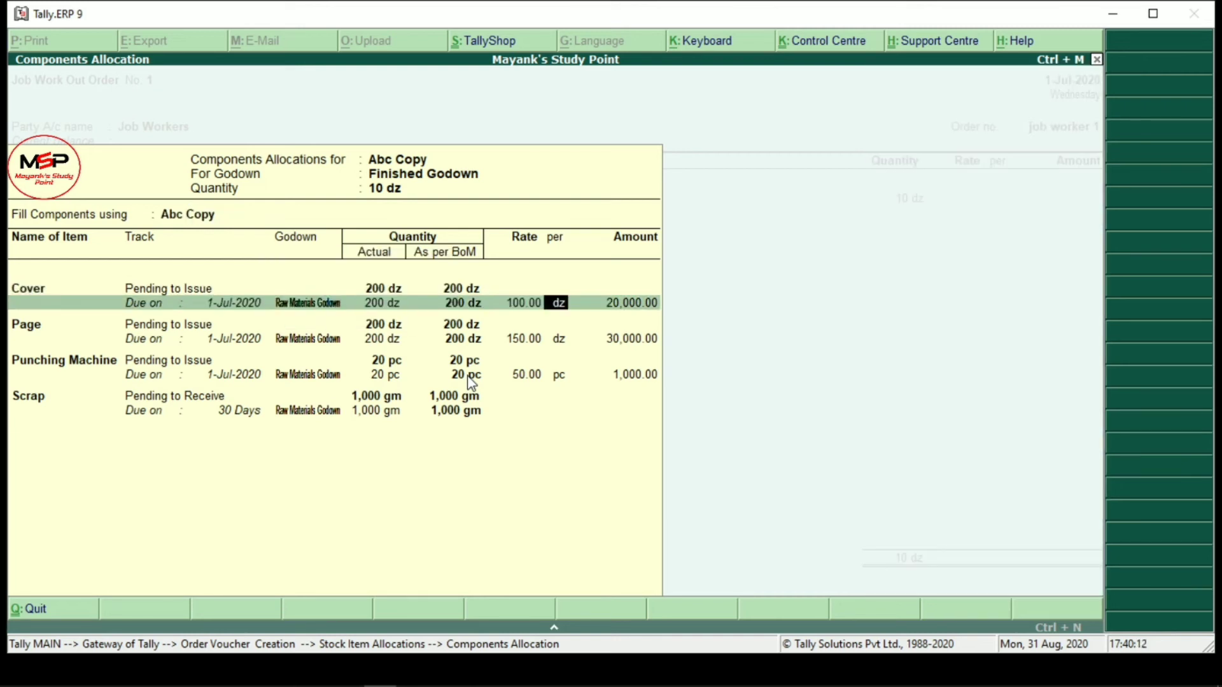
{"action": "key", "text": "Return"}
{"action": "key", "text": "Return"}
{"action": "key", "text": "Return"}
{"action": "key", "text": "Return"}
{"action": "key", "text": "Return"}
{"action": "key", "text": "Return"}
{"action": "key", "text": "Return"}
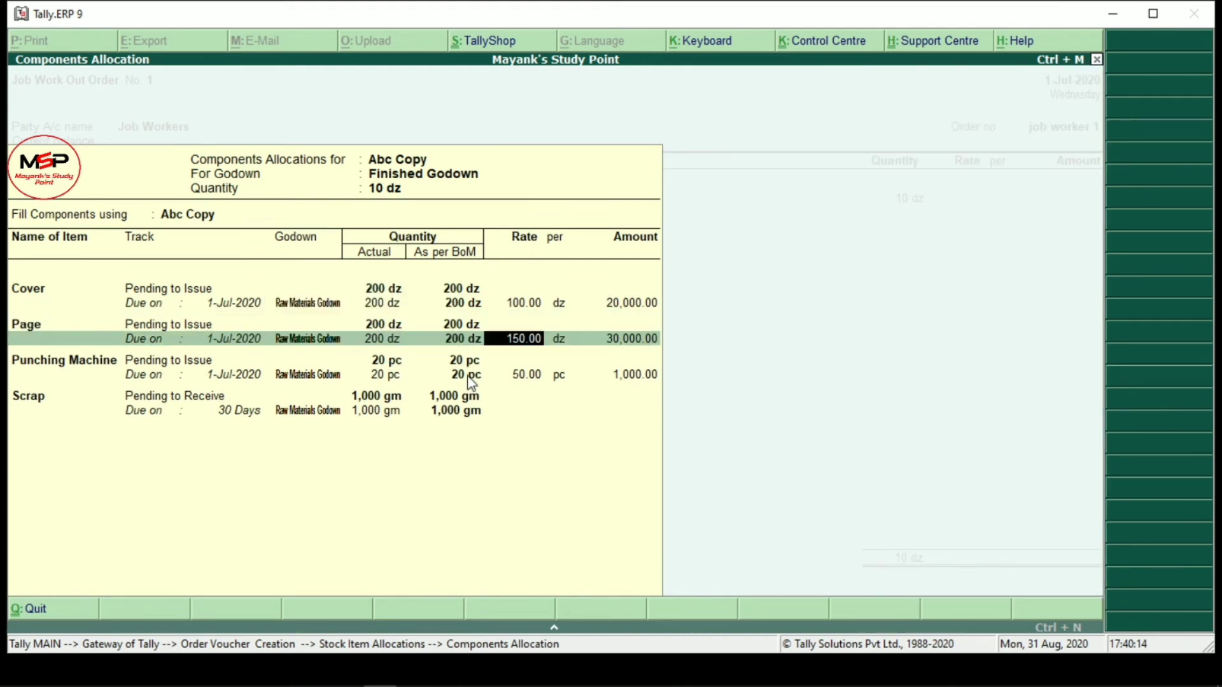
{"action": "key", "text": "Return"}
{"action": "key", "text": "Return"}
{"action": "key", "text": "Return"}
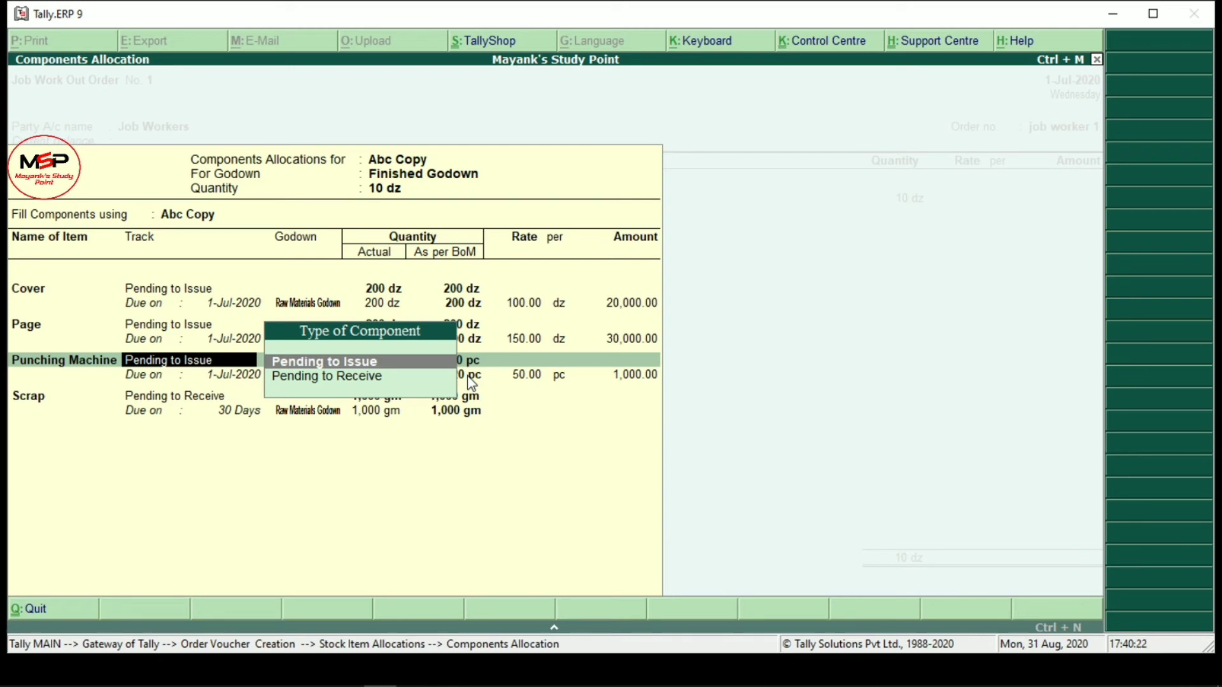
Step: Accept the Punching Machine component as Pending to Issue from Raw Materials Godown at 50.00 per pc
{"action": "key", "text": "Return"}
{"action": "key", "text": "Return"}
{"action": "key", "text": "Return"}
{"action": "key", "text": "Return"}
{"action": "key", "text": "Return"}
{"action": "key", "text": "Return"}
{"action": "key", "text": "Return"}
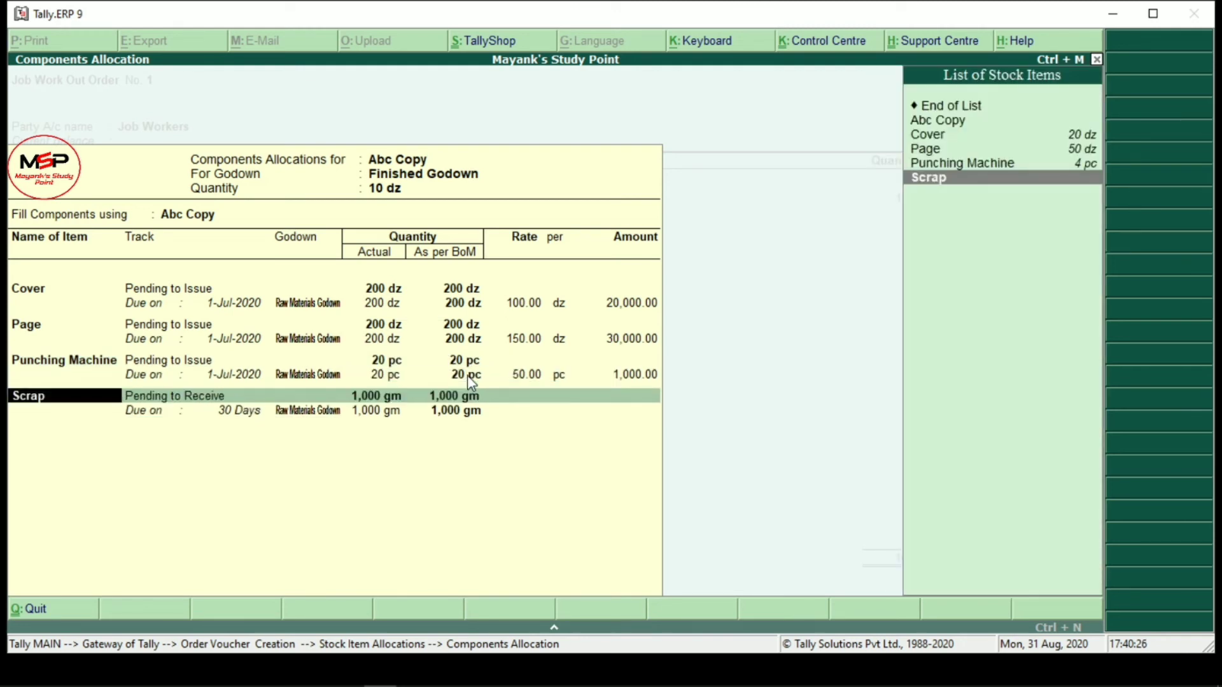
Step: Accept Scrap as Pending to Receive into Raw Materials Godown, due in 30 Days, and end the components list
{"action": "key", "text": "Return"}
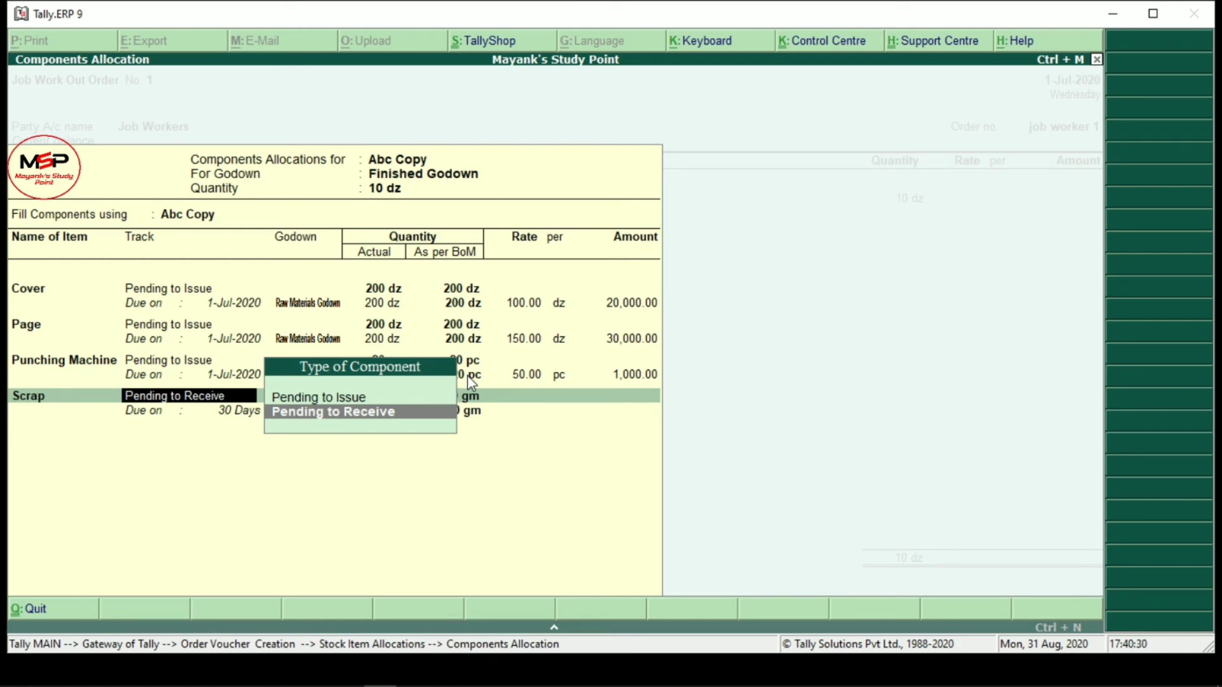
{"action": "key", "text": "Return"}
{"action": "key", "text": "Return"}
{"action": "key", "text": "Return"}
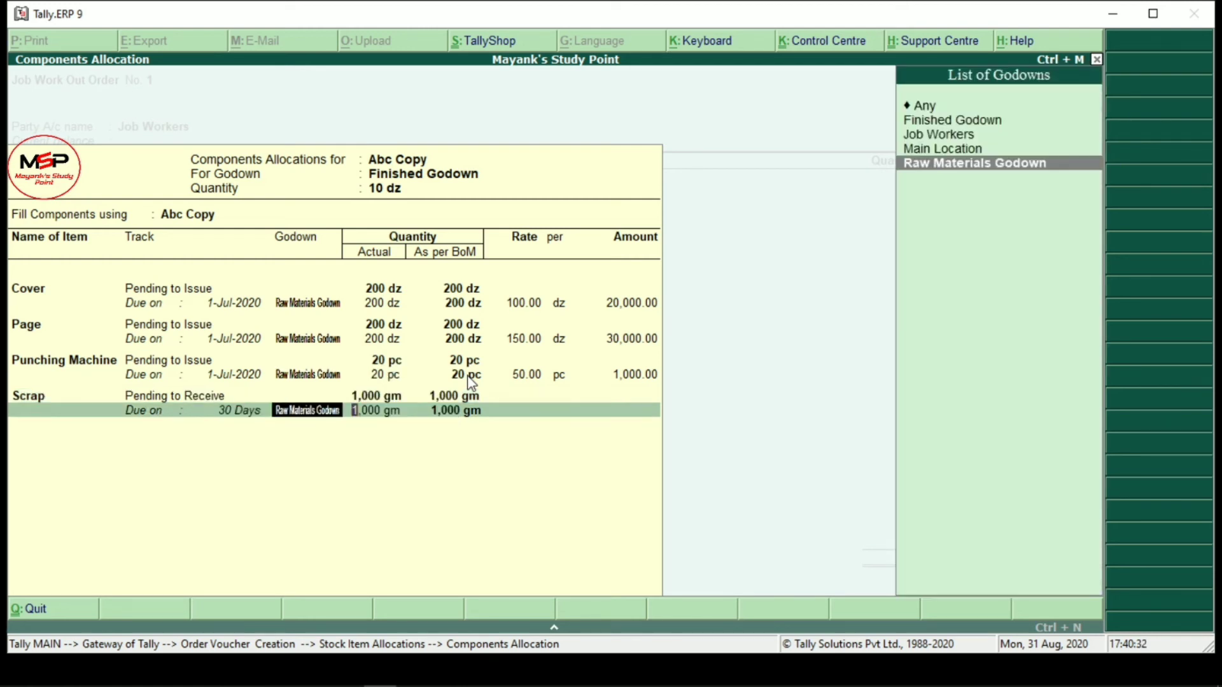
{"action": "key", "text": "Return"}
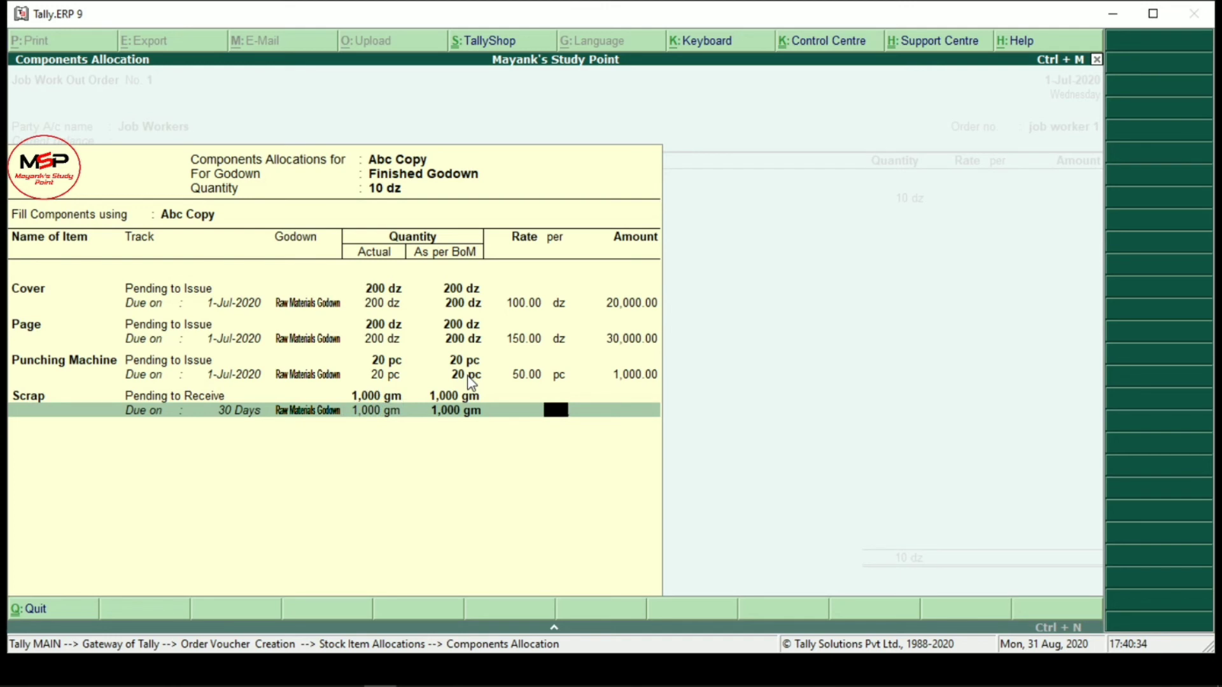
{"action": "key", "text": "Return"}
{"action": "key", "text": "Return"}
{"action": "key", "text": "Return"}
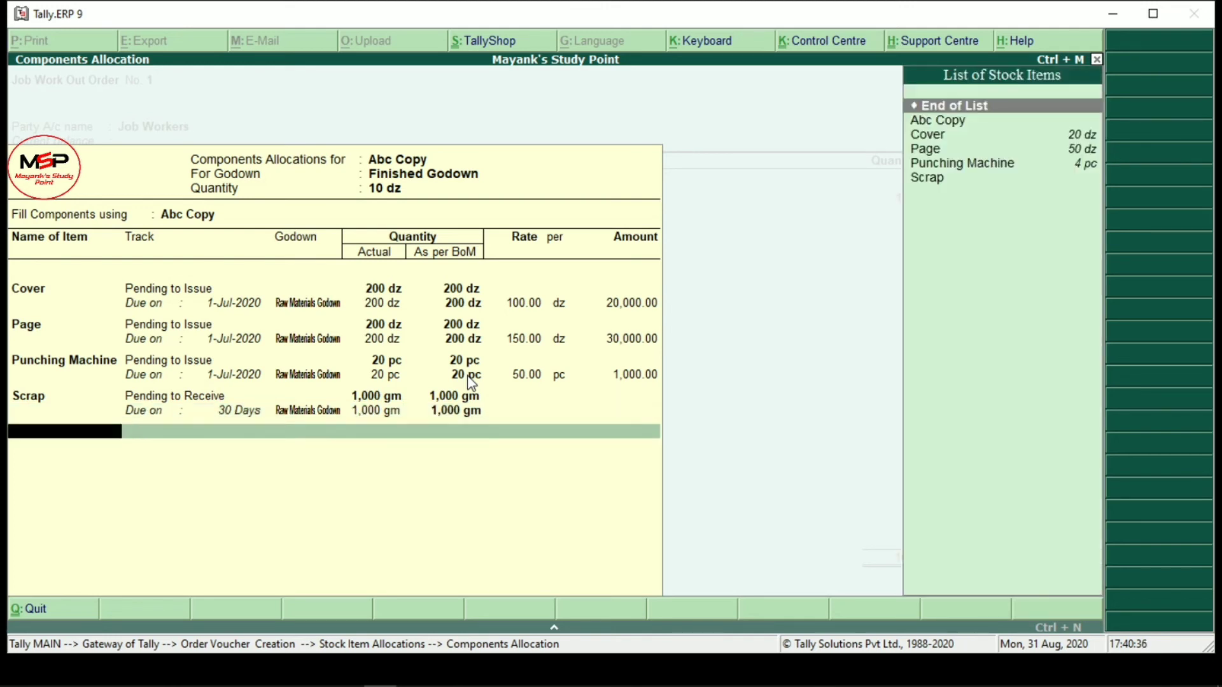
{"action": "key", "text": "Return"}
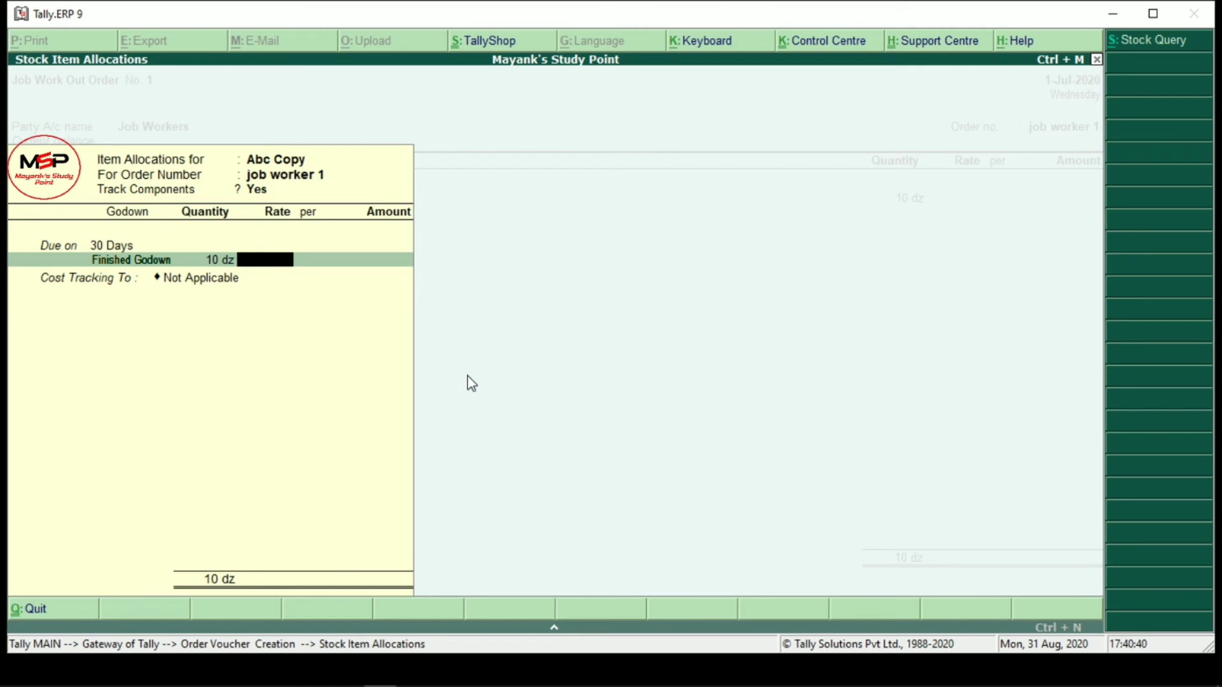
Step: Set the rate of the ordered Abc Copy to 2,000.00 per dz
{"action": "type", "text": "2000"}
{"action": "key", "text": "Return"}
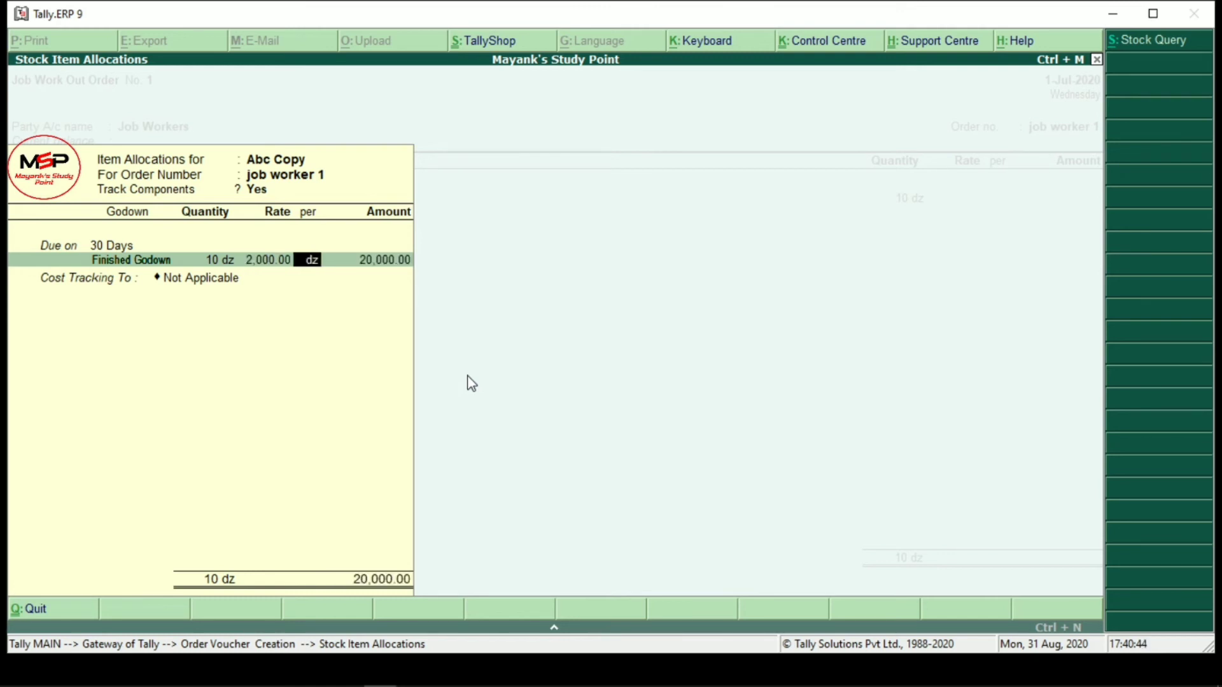
{"action": "key", "text": "Return"}
{"action": "key", "text": "Return"}
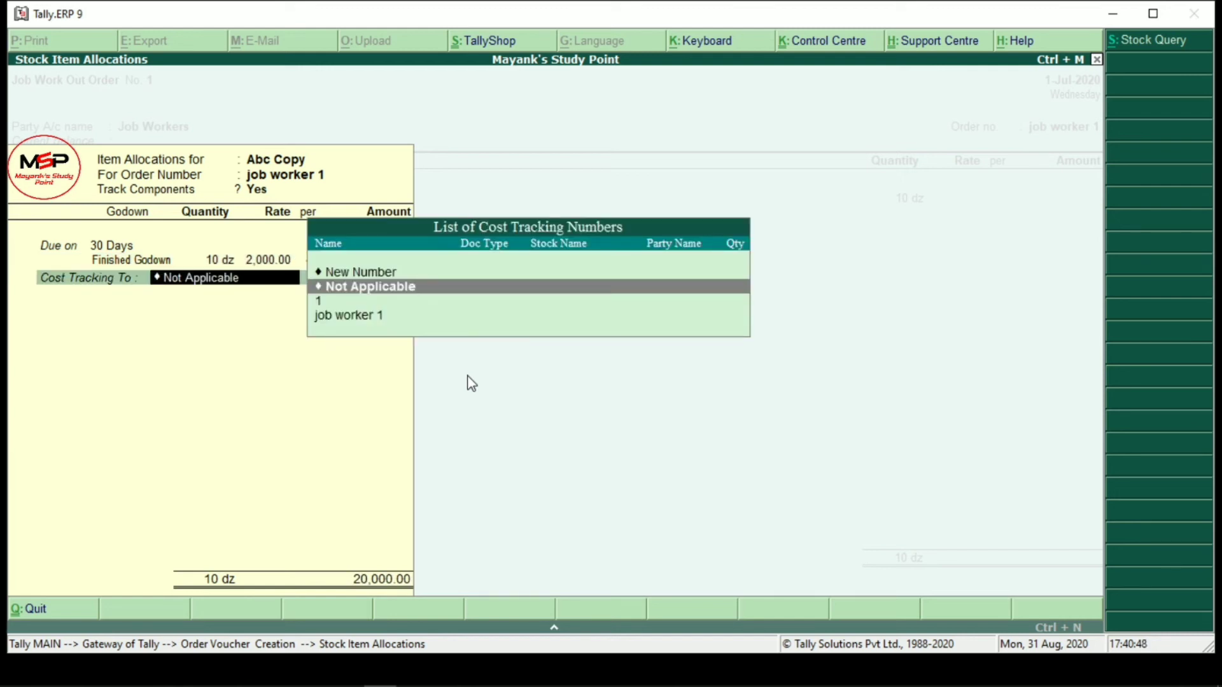
{"action": "key", "text": "Down"}
{"action": "key", "text": "Down"}
{"action": "key", "text": "Return"}
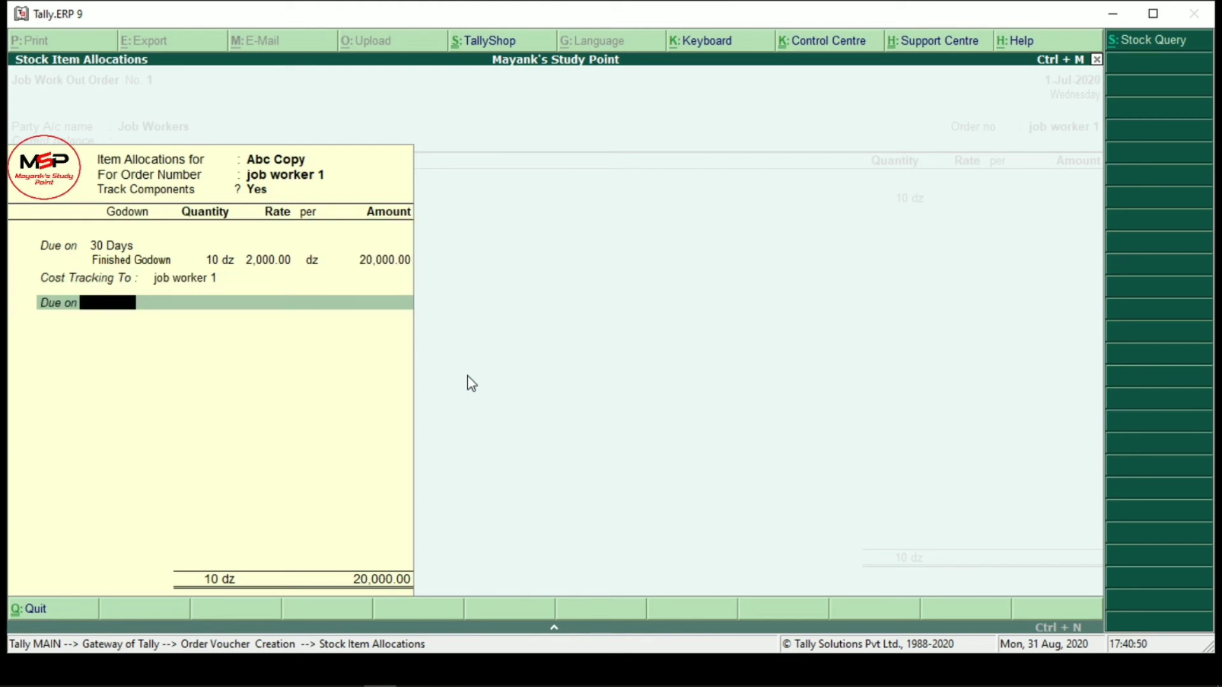
{"action": "key", "text": "BackSpace"}
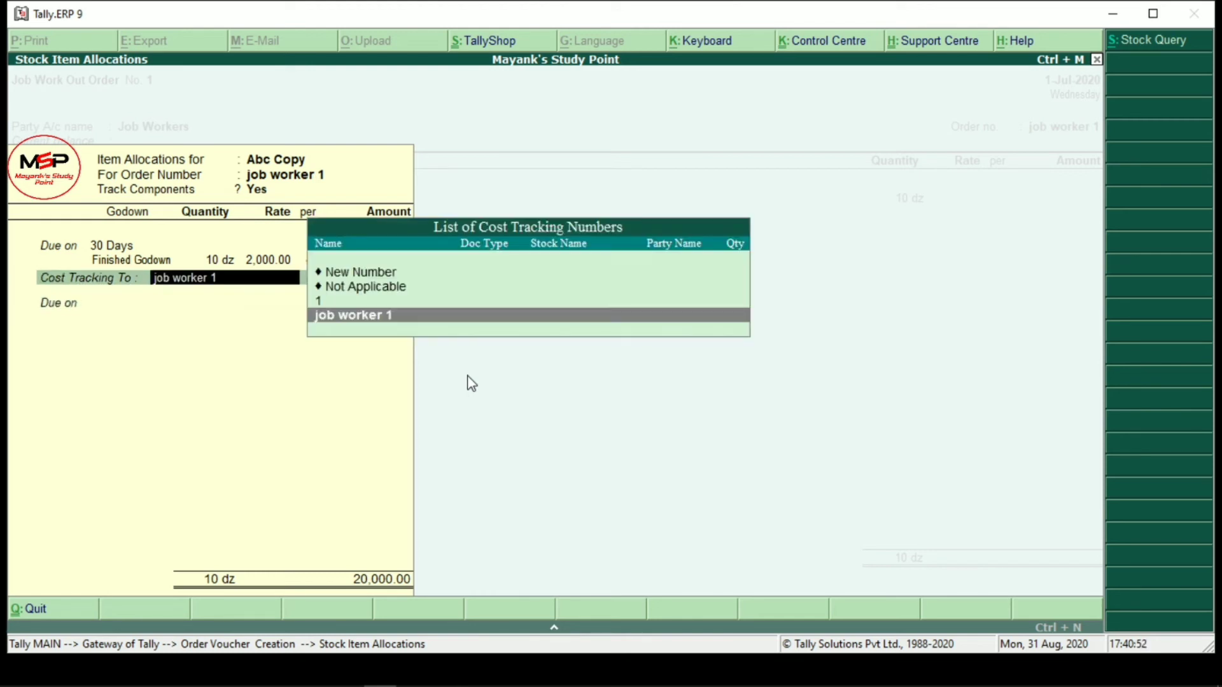
Step: Track the cost of Abc Copy to a new cost tracking number named "Cost -1"
{"action": "key", "text": "Up"}
{"action": "key", "text": "Up"}
{"action": "key", "text": "Up"}
{"action": "key", "text": "Return"}
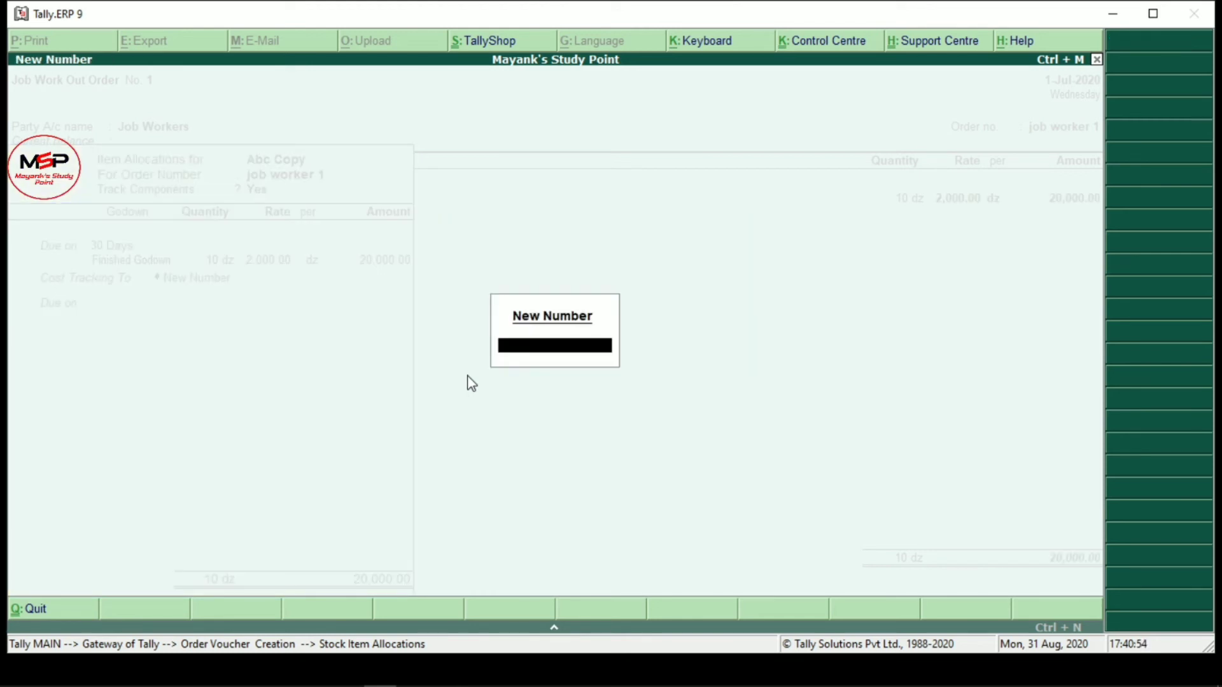
{"action": "type", "text": "Cost ="}
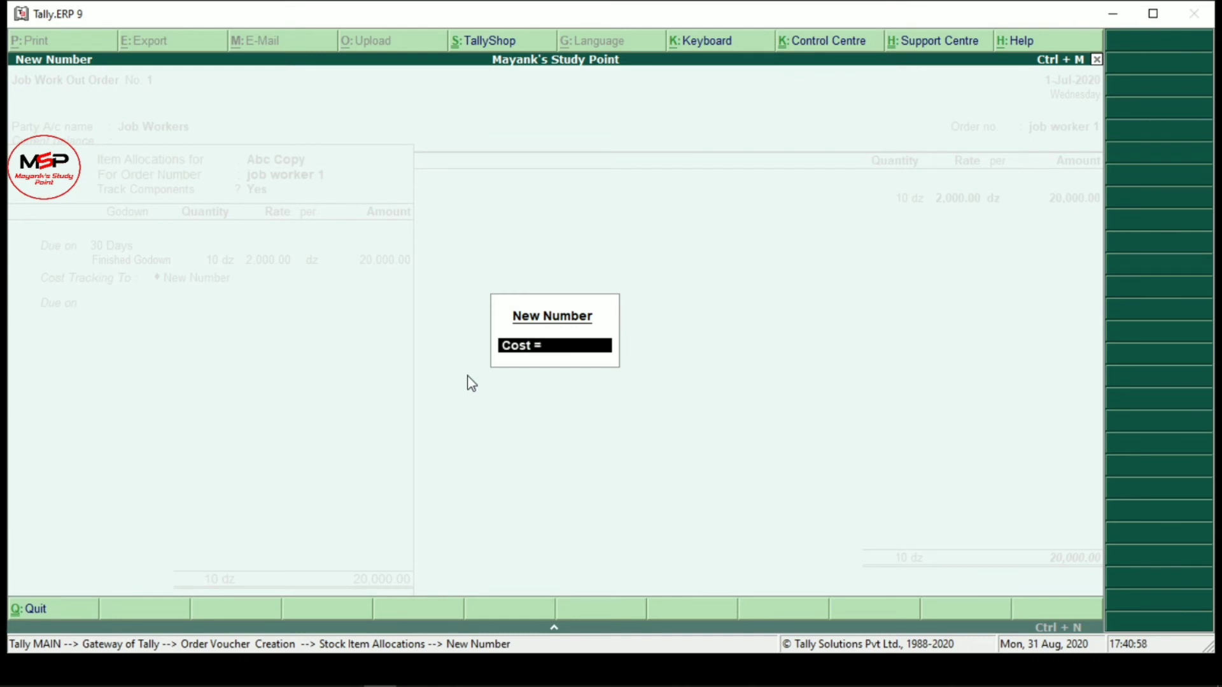
{"action": "key", "text": "BackSpace"}
{"action": "type", "text": "-1"}
{"action": "key", "text": "Return"}
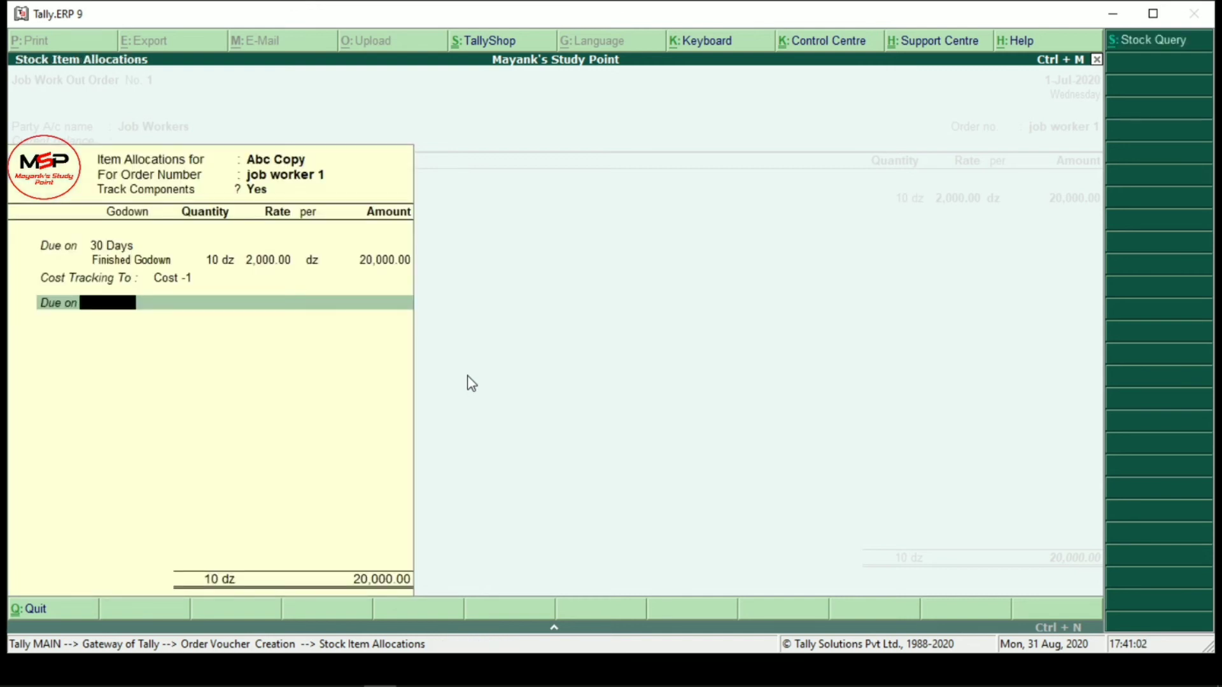
Step: Finish the item allocations, save the Job Work Out Order with a blank narration, and leave order entry
{"action": "key", "text": "Return"}
{"action": "key", "text": "Return"}
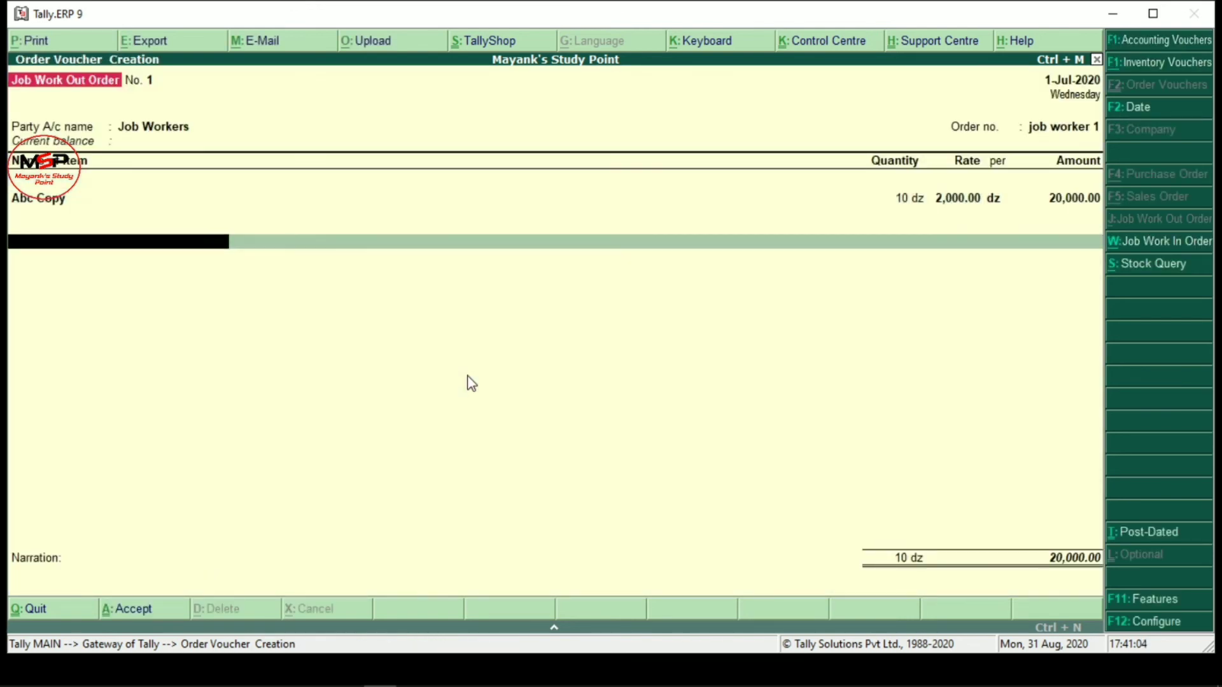
{"action": "key", "text": "Return"}
{"action": "key", "text": "Return"}
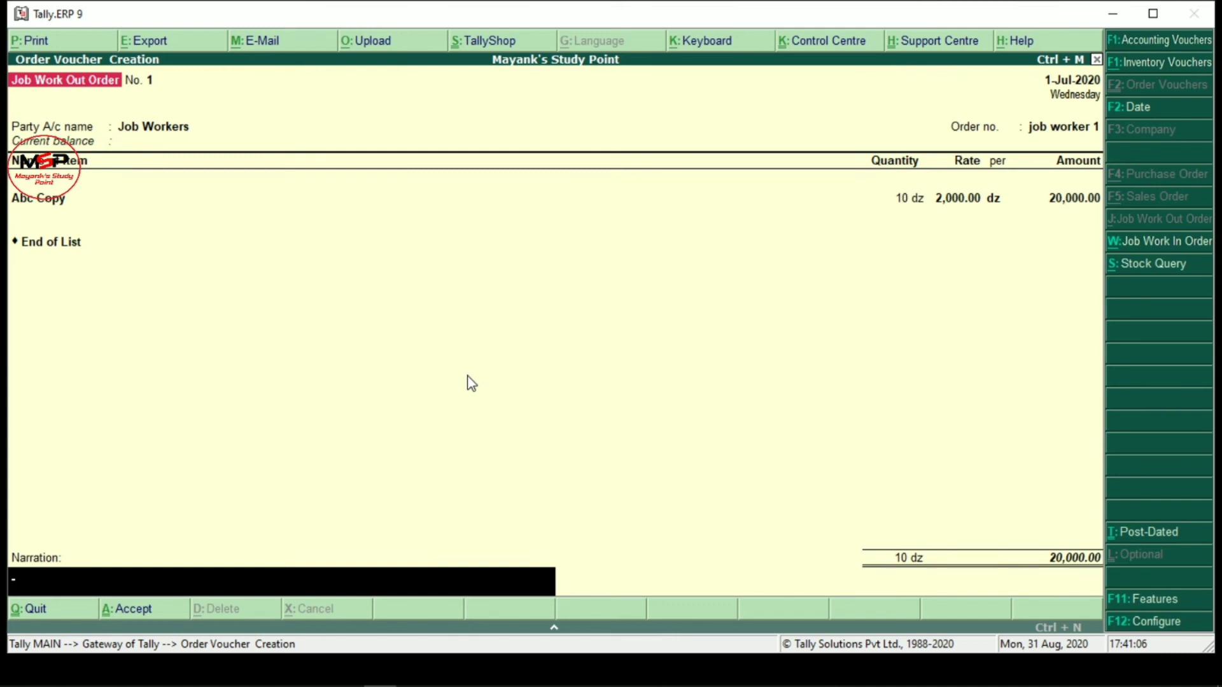
{"action": "key", "text": "Return"}
{"action": "key", "text": "Return"}
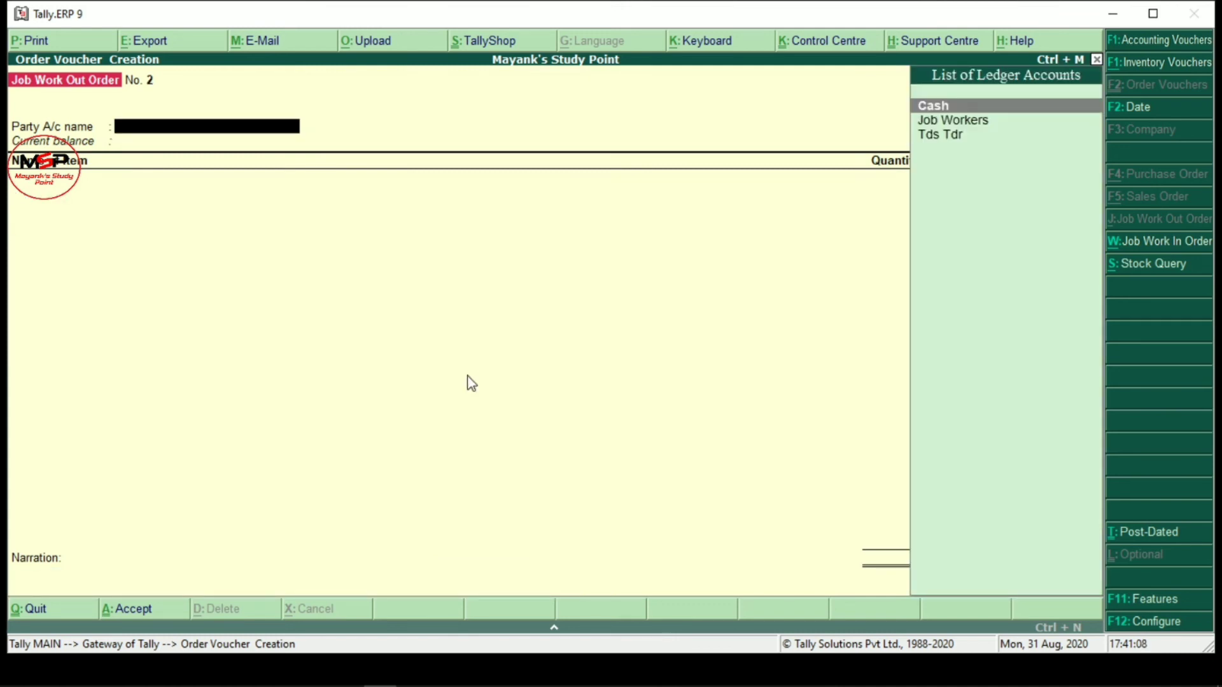
{"action": "key", "text": "Escape"}
{"action": "key", "text": "Return"}
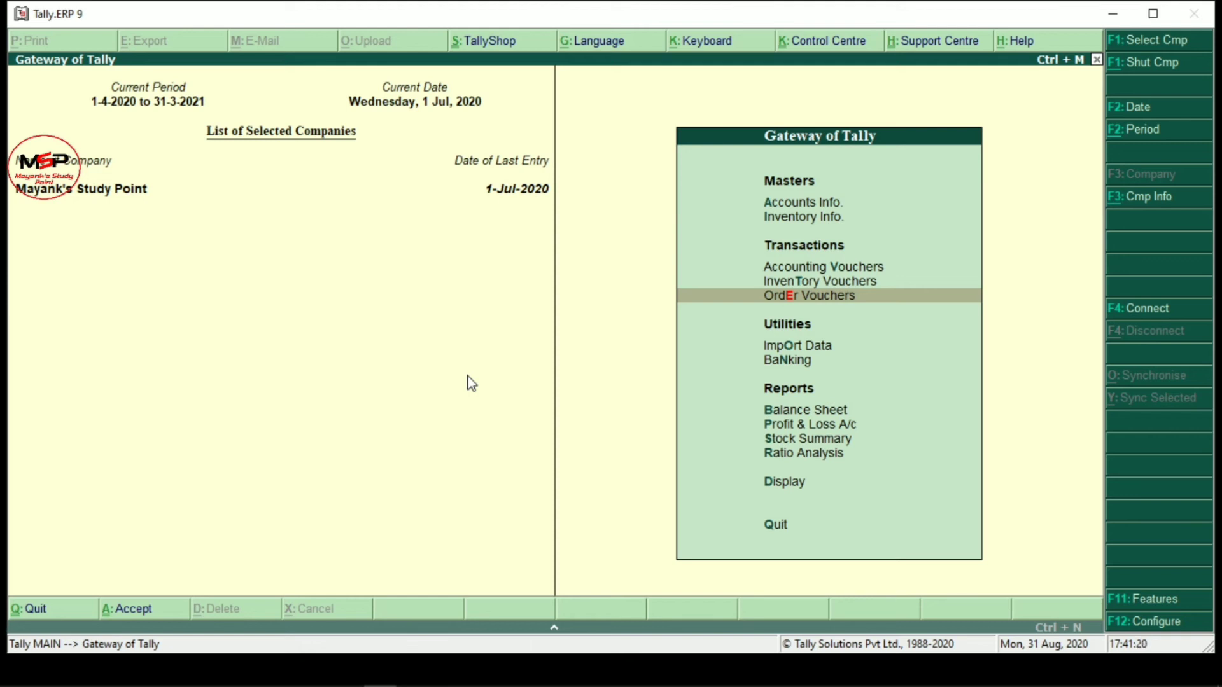
Step: Examine the item-level quantities, rates and values of Raw Materials in the detailed Stock Summary
{"action": "key", "text": "s"}
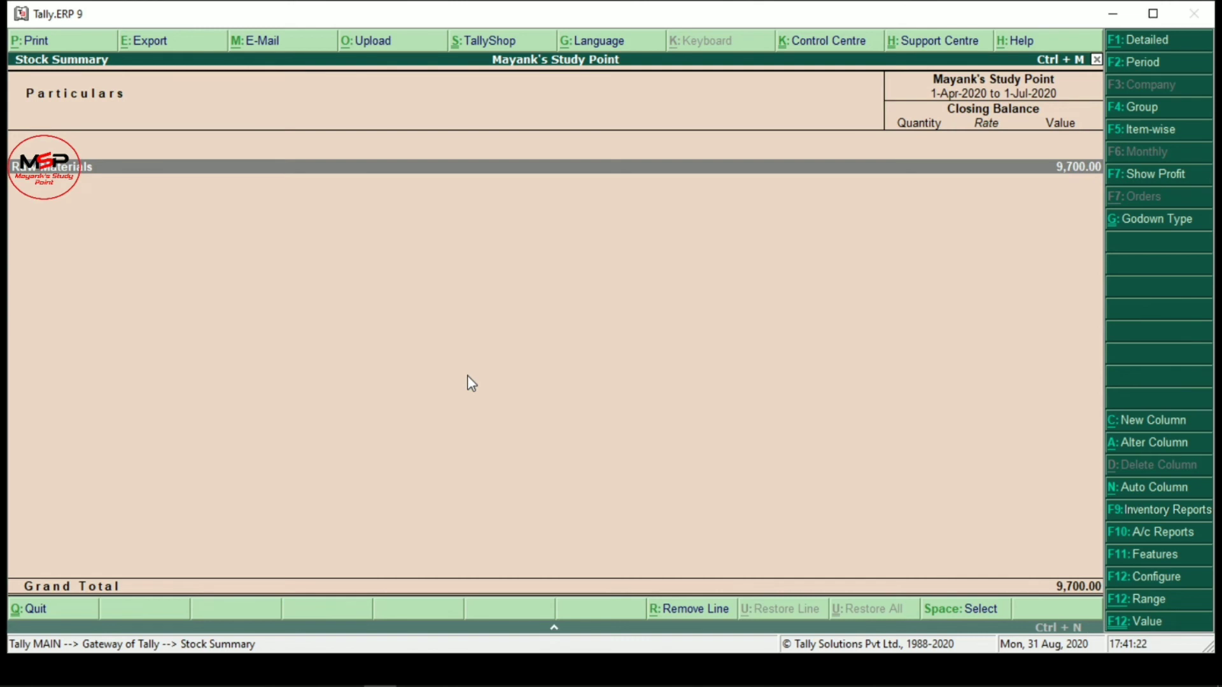
{"action": "key", "text": "alt+F1"}
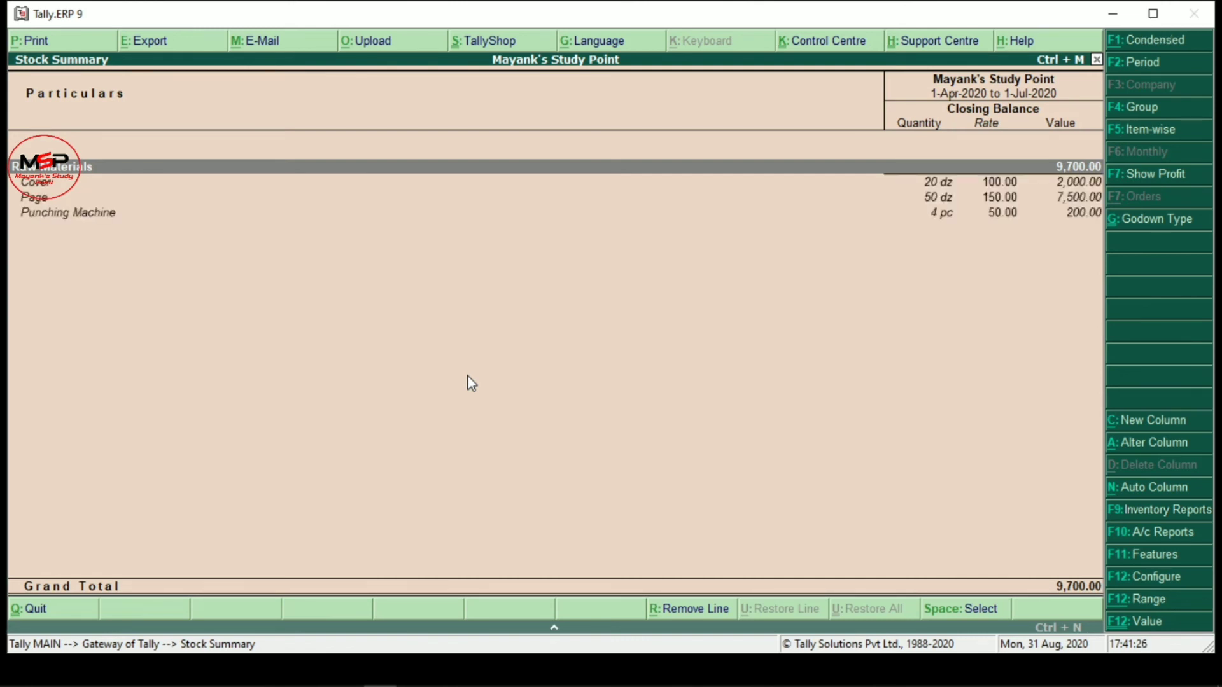
{"action": "key", "text": "Escape"}
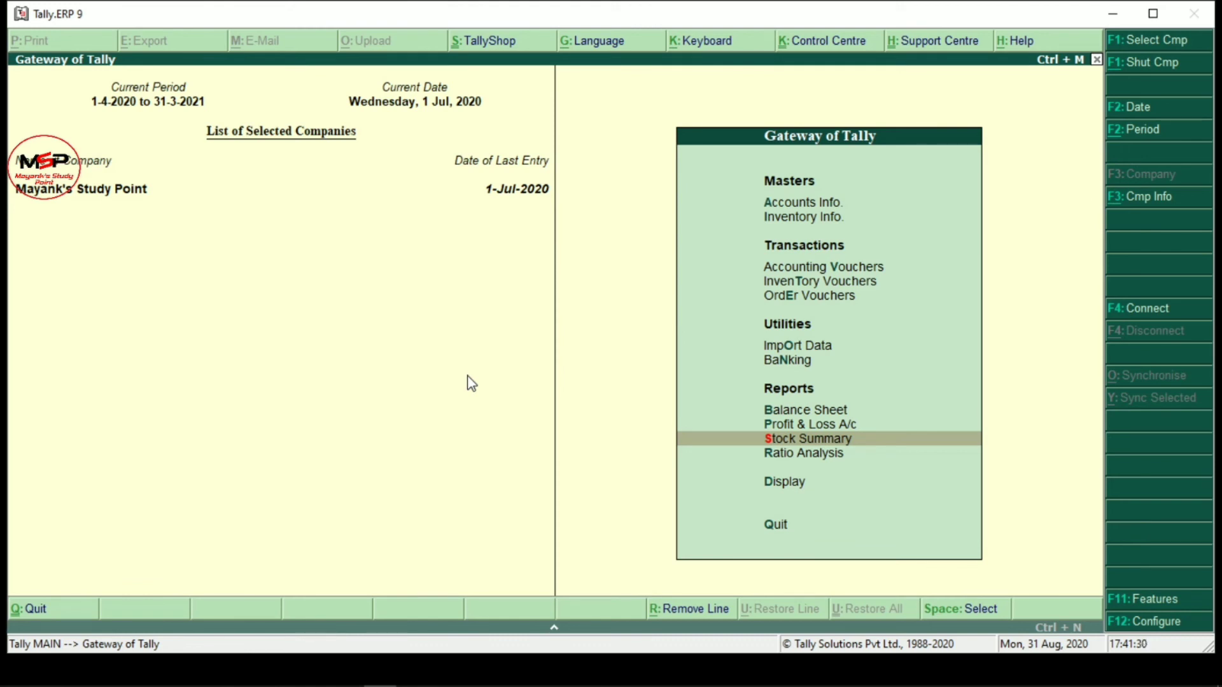
Step: Open the Material In voucher type for alteration
{"action": "key", "text": "a"}
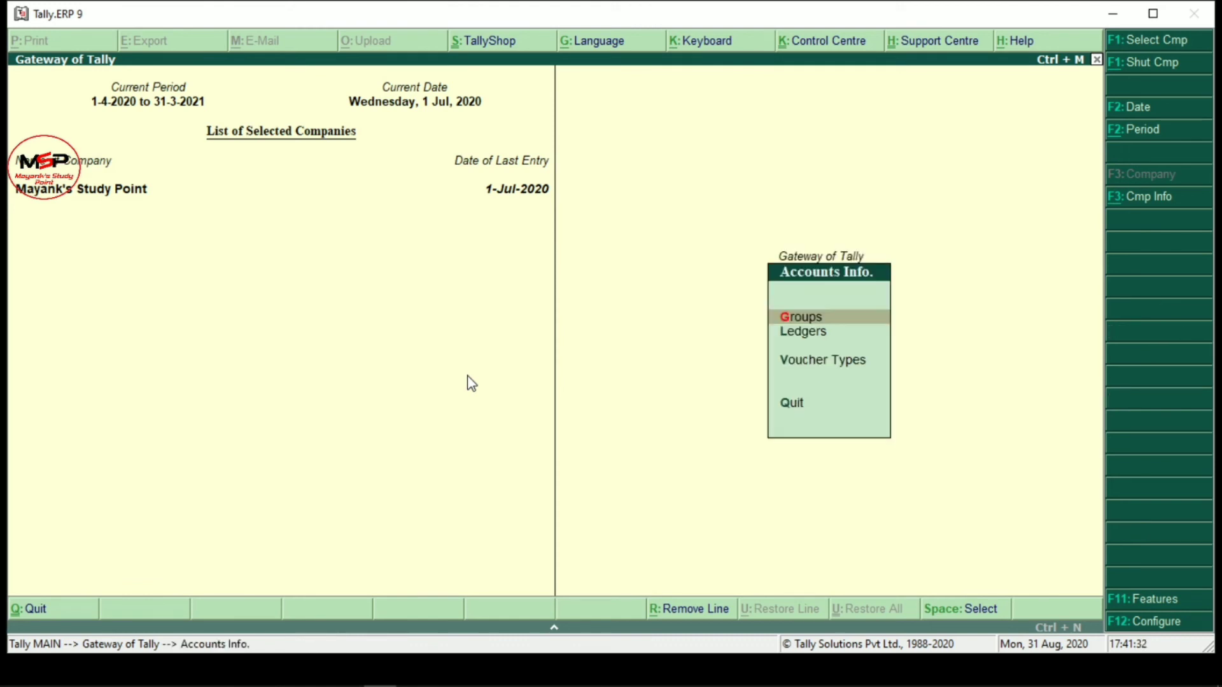
{"action": "key", "text": "v"}
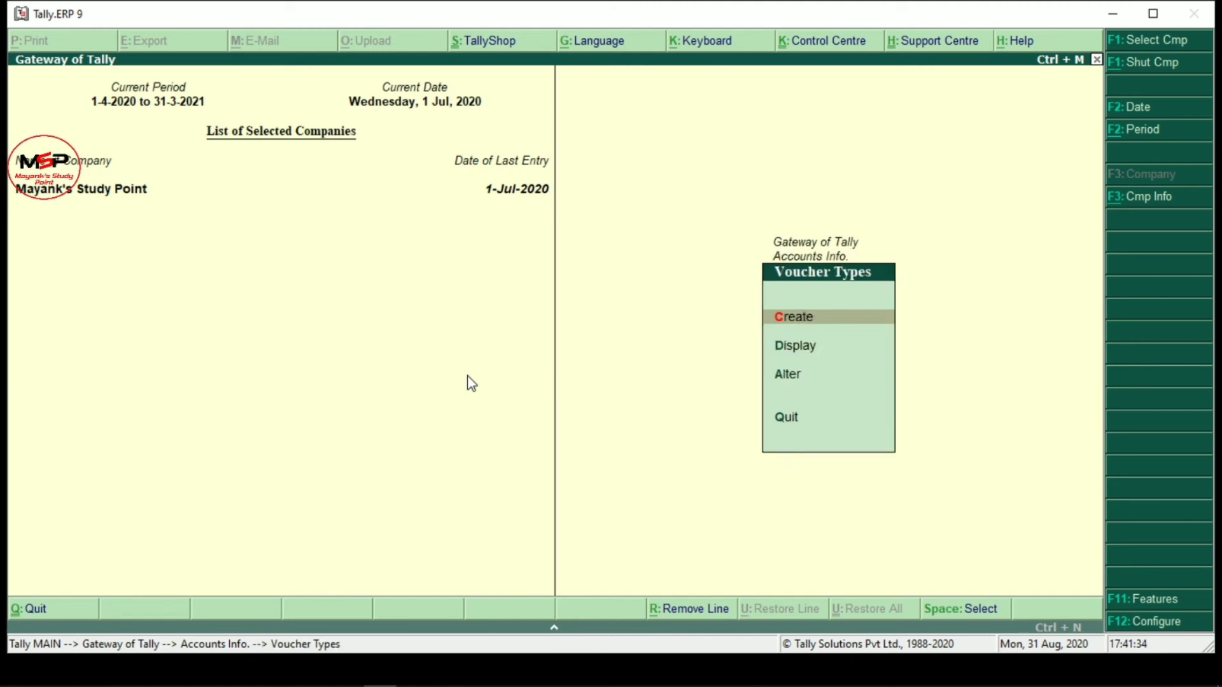
{"action": "type", "text": "c"}
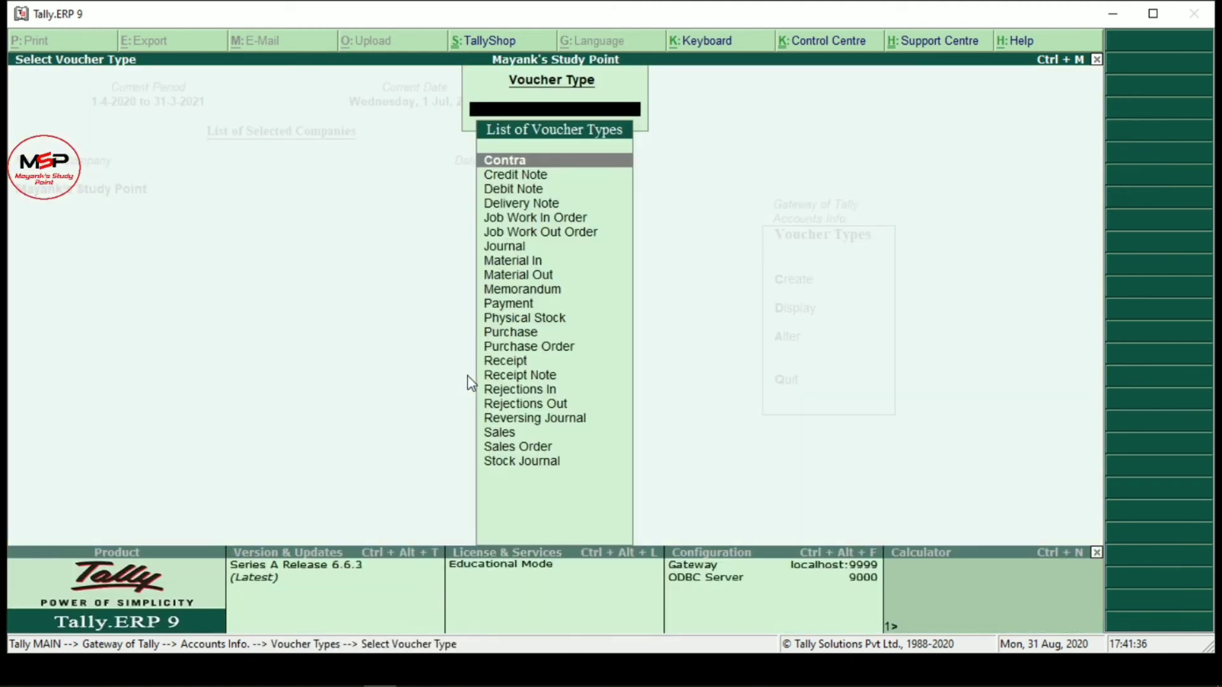
{"action": "type", "text": "Ma"}
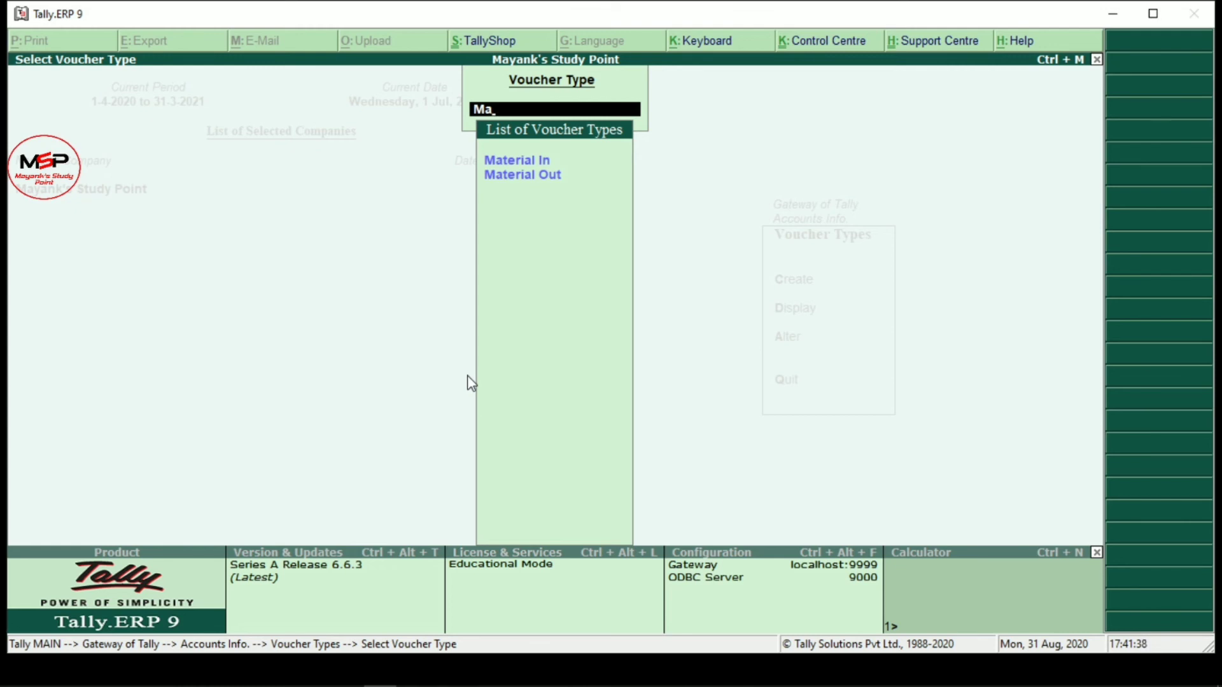
{"action": "key", "text": "Return"}
Step: Enable the use of the Material In voucher type for job work, keeping its preceding general settings
{"action": "key", "text": "Return"}
{"action": "key", "text": "Return"}
{"action": "key", "text": "Return"}
{"action": "key", "text": "Return"}
{"action": "key", "text": "Return"}
{"action": "key", "text": "Return"}
{"action": "key", "text": "Return"}
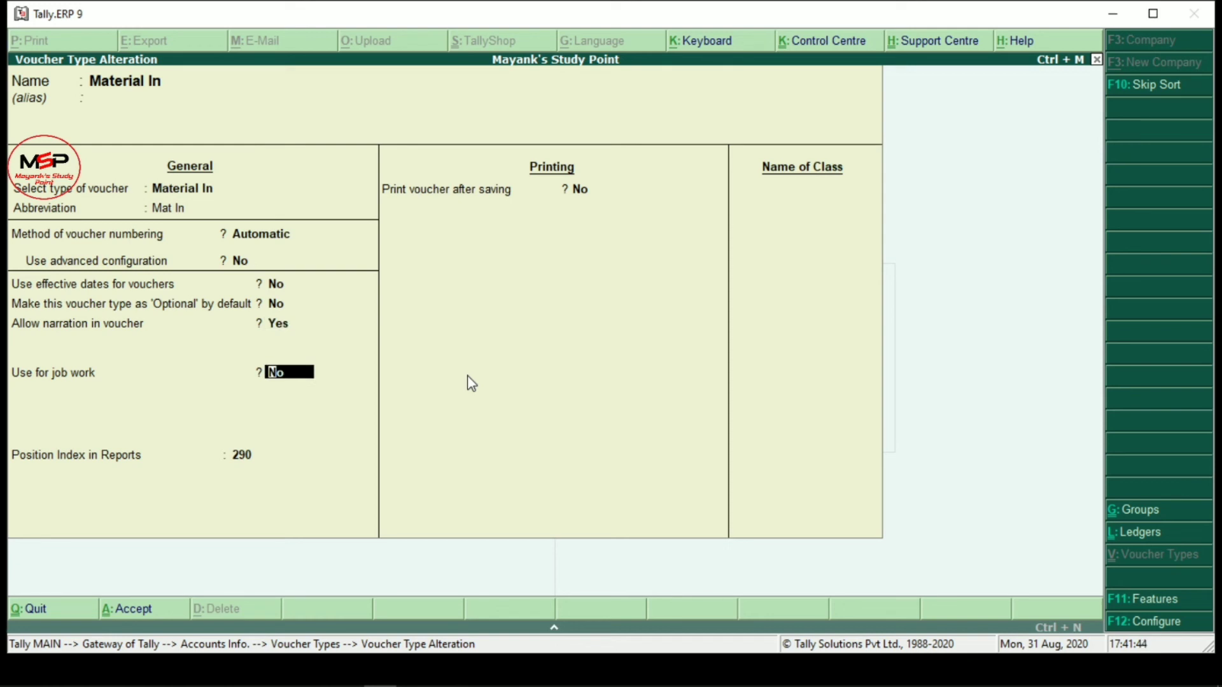
{"action": "key", "text": "t"}
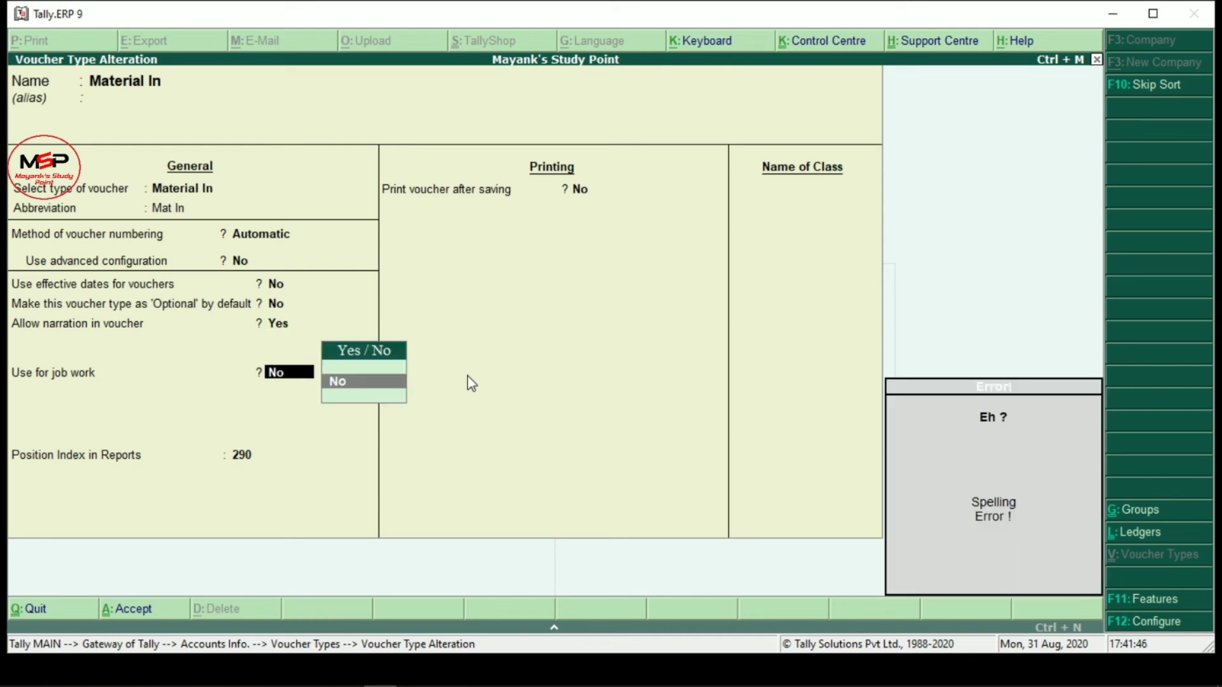
{"action": "key", "text": "BackSpace"}
{"action": "key", "text": "BackSpace"}
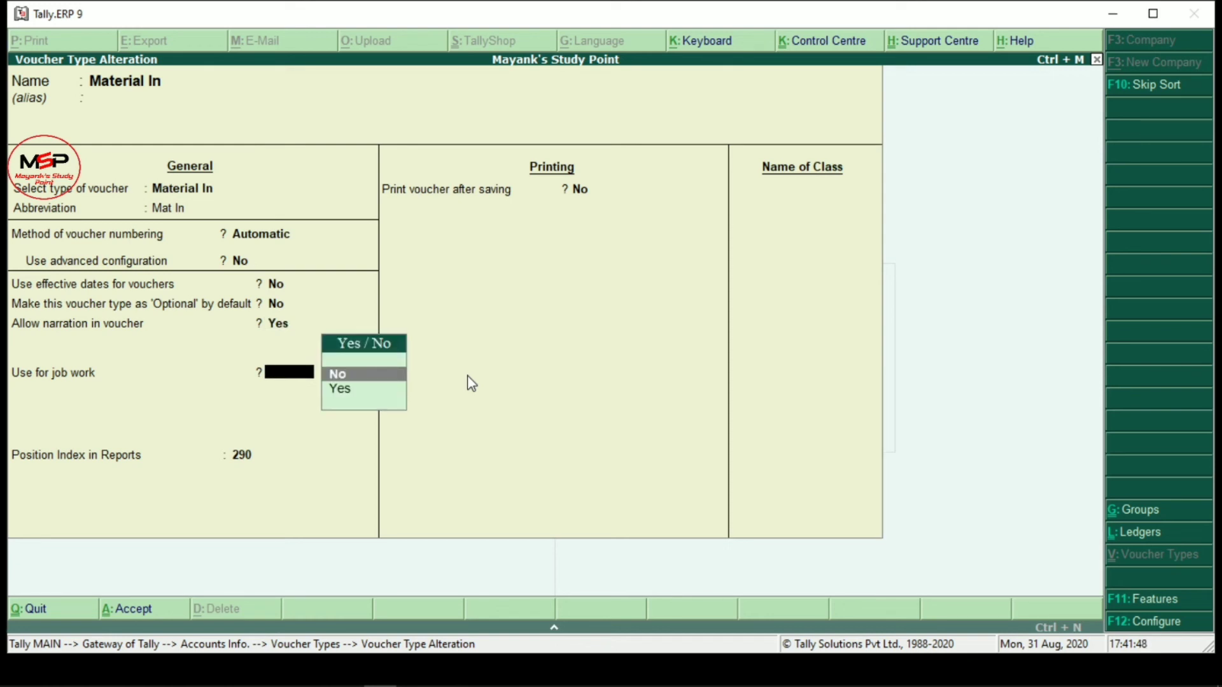
{"action": "type", "text": "y"}
{"action": "key", "text": "Return"}
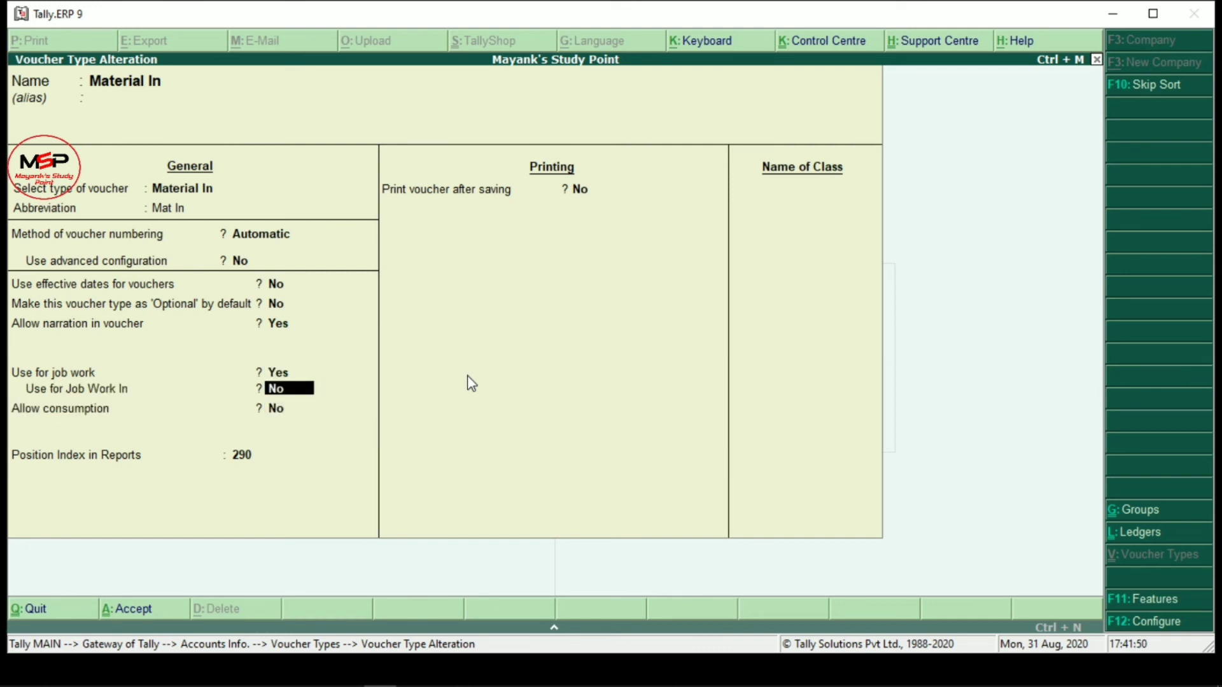
Step: Keep Use for Job Work In at No, set Allow consumption to Yes, and save the Material In voucher type
{"action": "key", "text": "Return"}
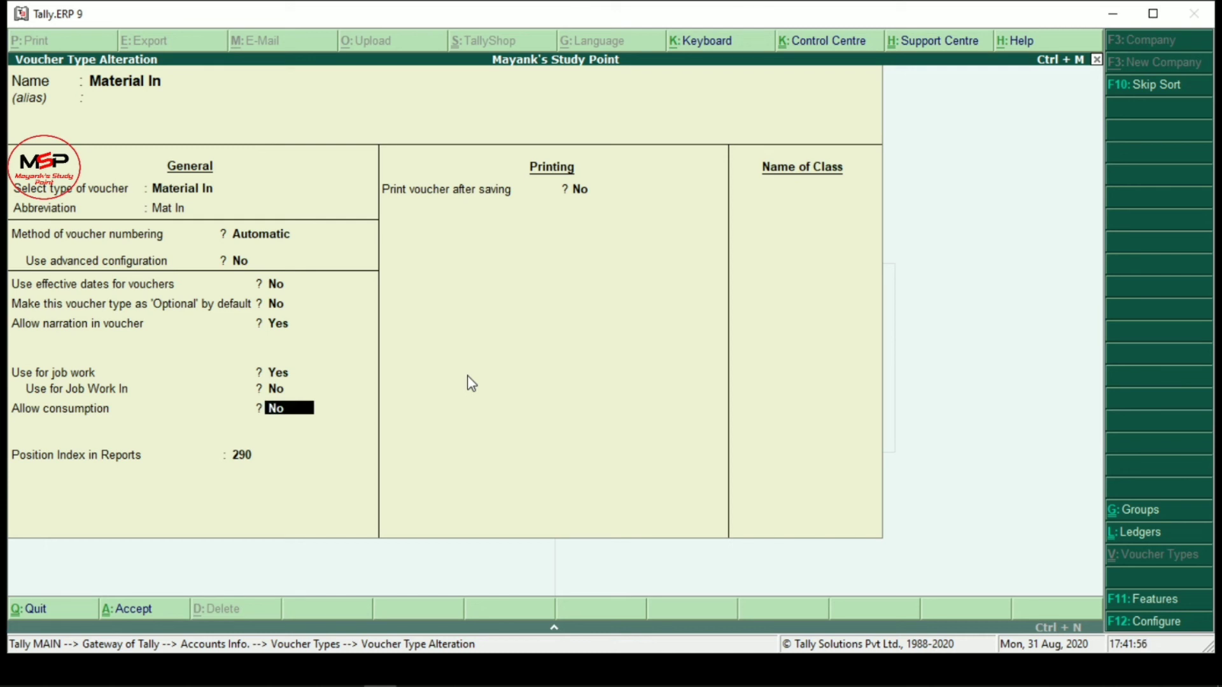
{"action": "type", "text": "y"}
{"action": "key", "text": "Return"}
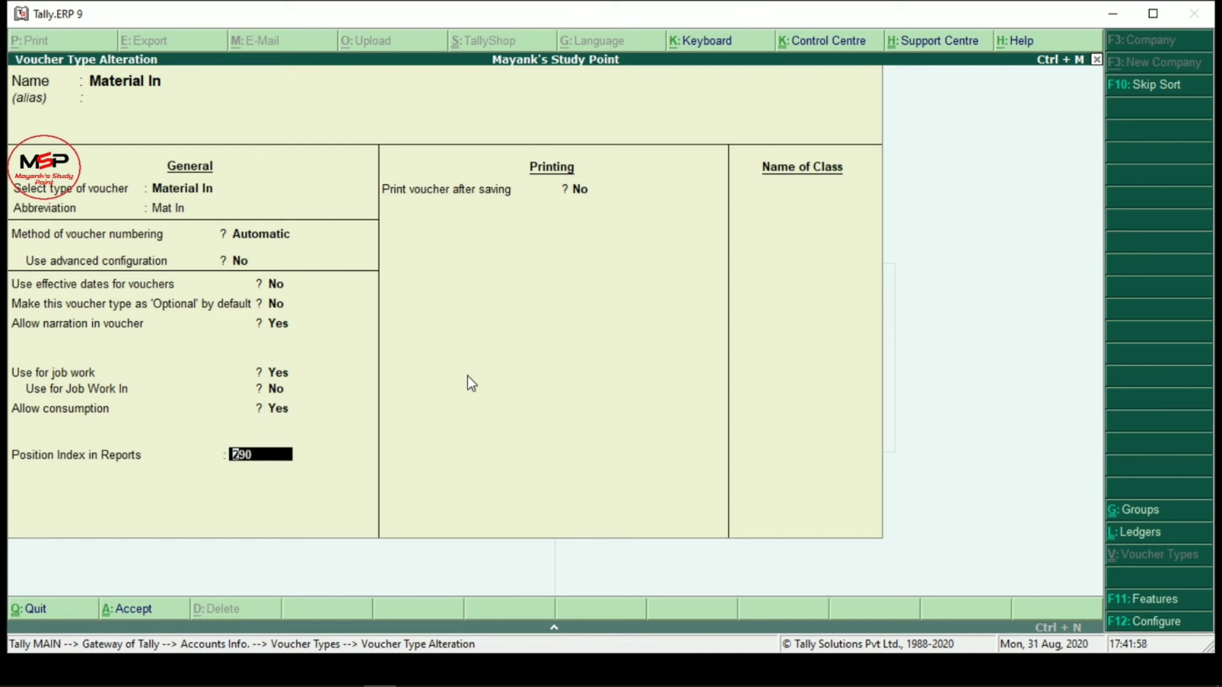
{"action": "key", "text": "Return"}
{"action": "key", "text": "Return"}
{"action": "key", "text": "Return"}
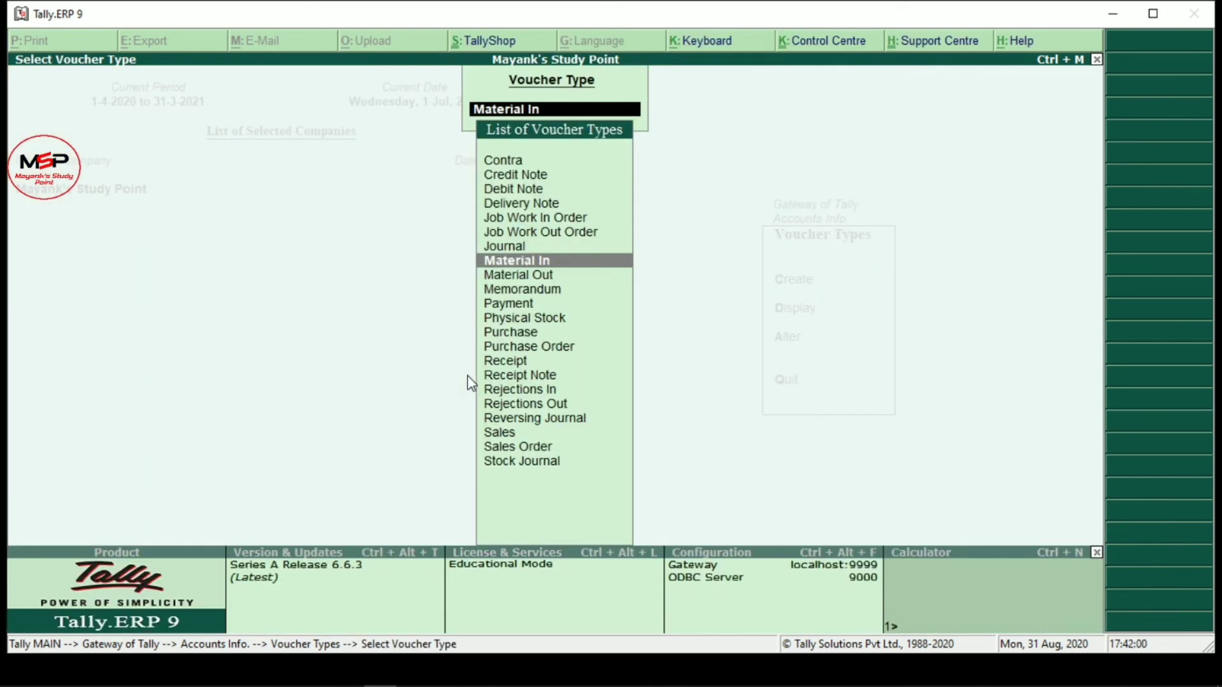
Step: Open the Material Out voucher type for alteration and set Use for job work to Yes
{"action": "key", "text": "Down"}
{"action": "key", "text": "Return"}
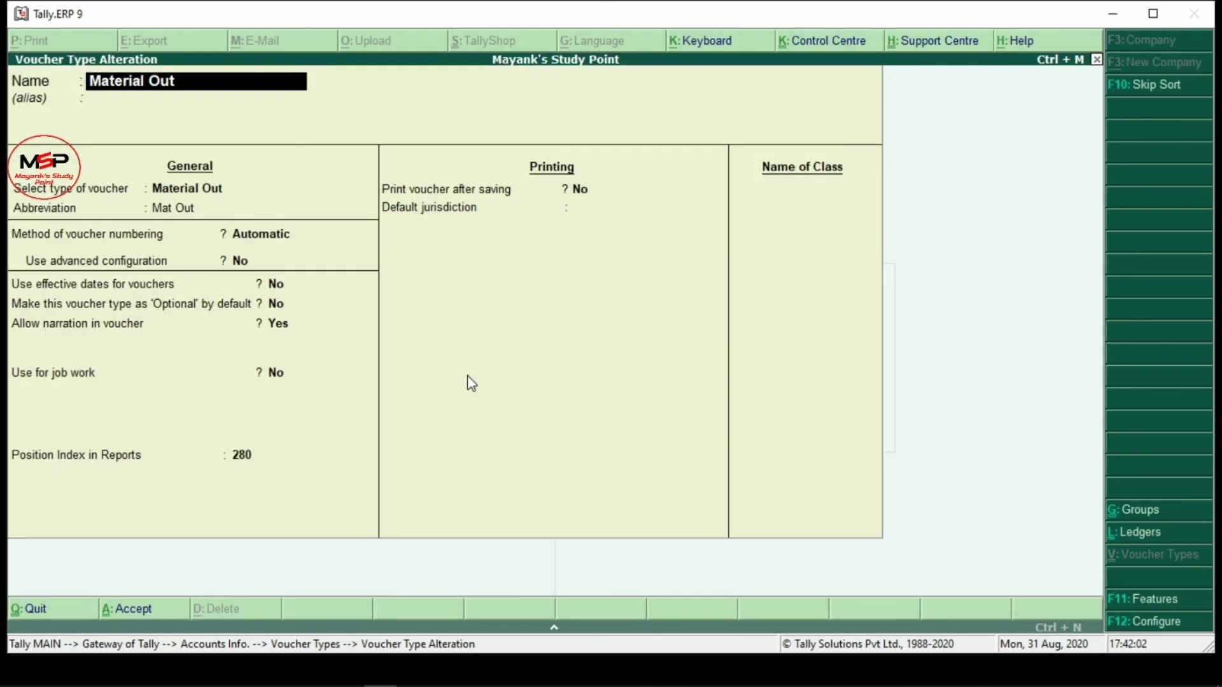
{"action": "key", "text": "Return"}
{"action": "key", "text": "Return"}
{"action": "key", "text": "Return"}
{"action": "key", "text": "Return"}
{"action": "key", "text": "Return"}
{"action": "key", "text": "Return"}
{"action": "key", "text": "Return"}
{"action": "key", "text": "Return"}
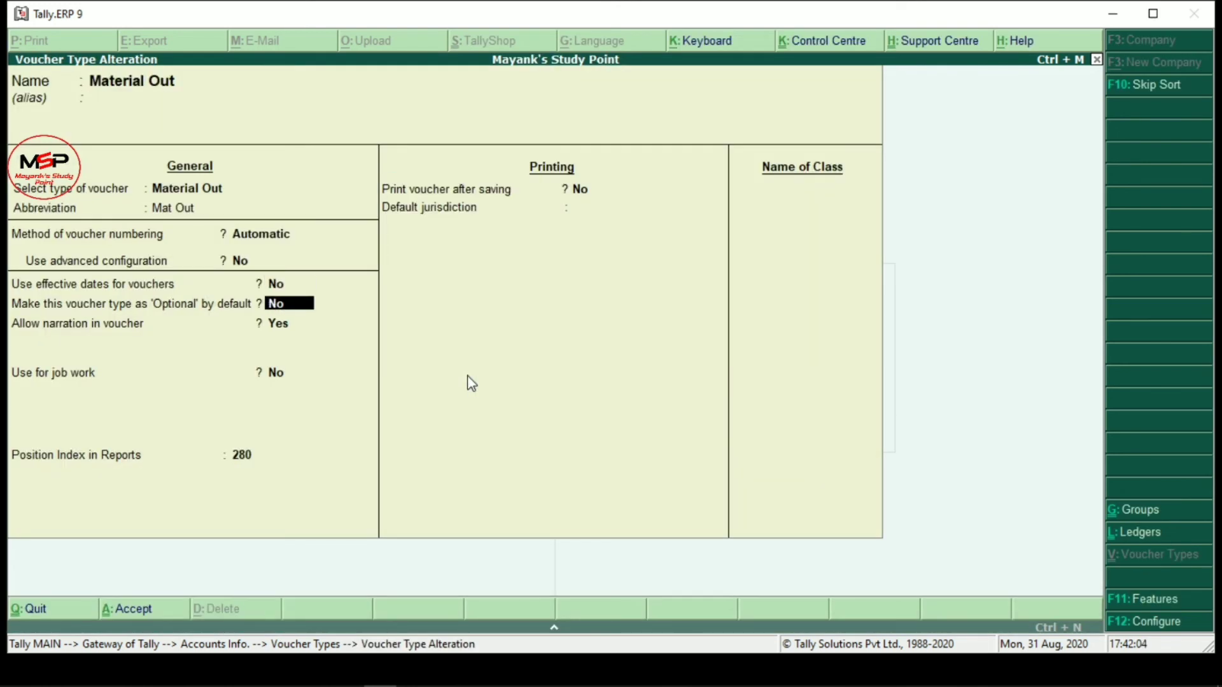
{"action": "type", "text": "y"}
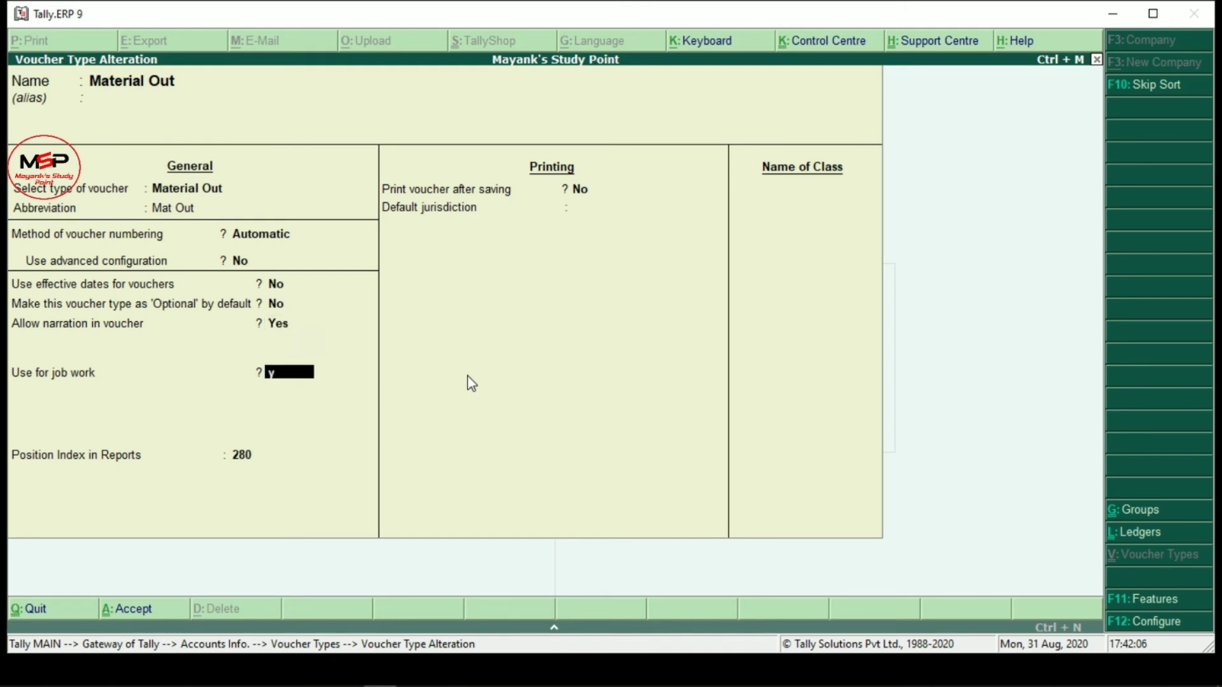
{"action": "key", "text": "Return"}
Step: Keep Use for Job Work In at No, save the Material Out voucher type, and return to the Gateway of Tally
{"action": "key", "text": "Return"}
{"action": "key", "text": "Return"}
{"action": "key", "text": "Return"}
{"action": "key", "text": "Return"}
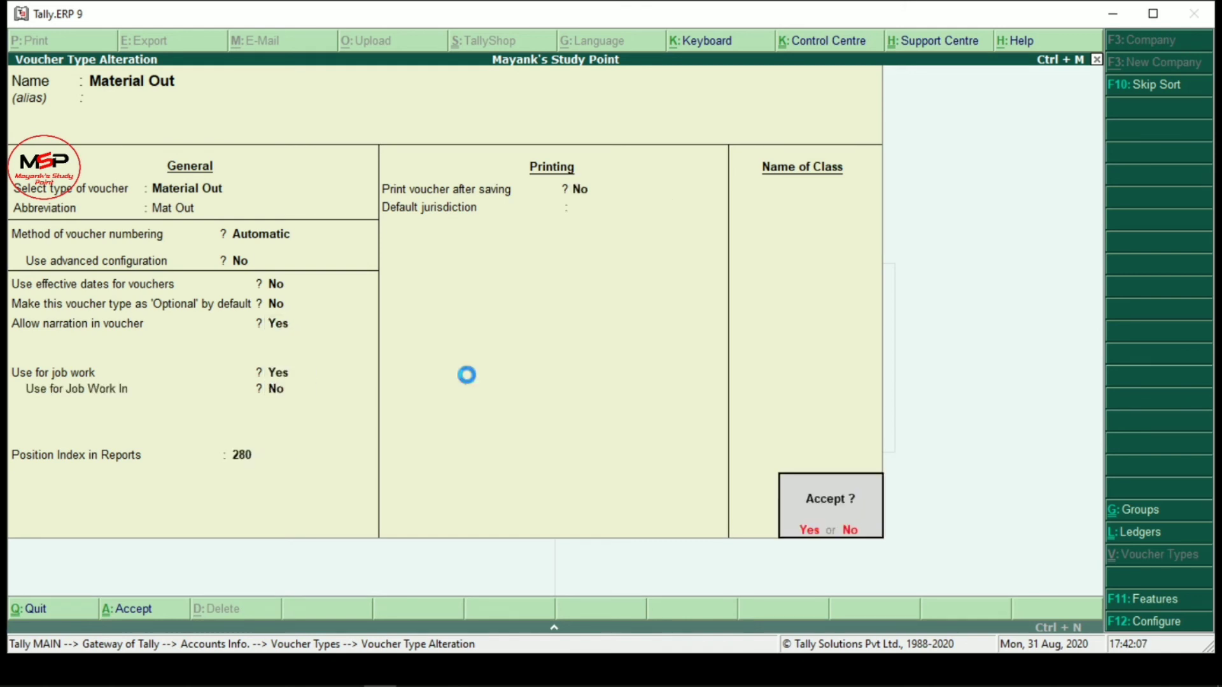
{"action": "key", "text": "Return"}
{"action": "key", "text": "Escape"}
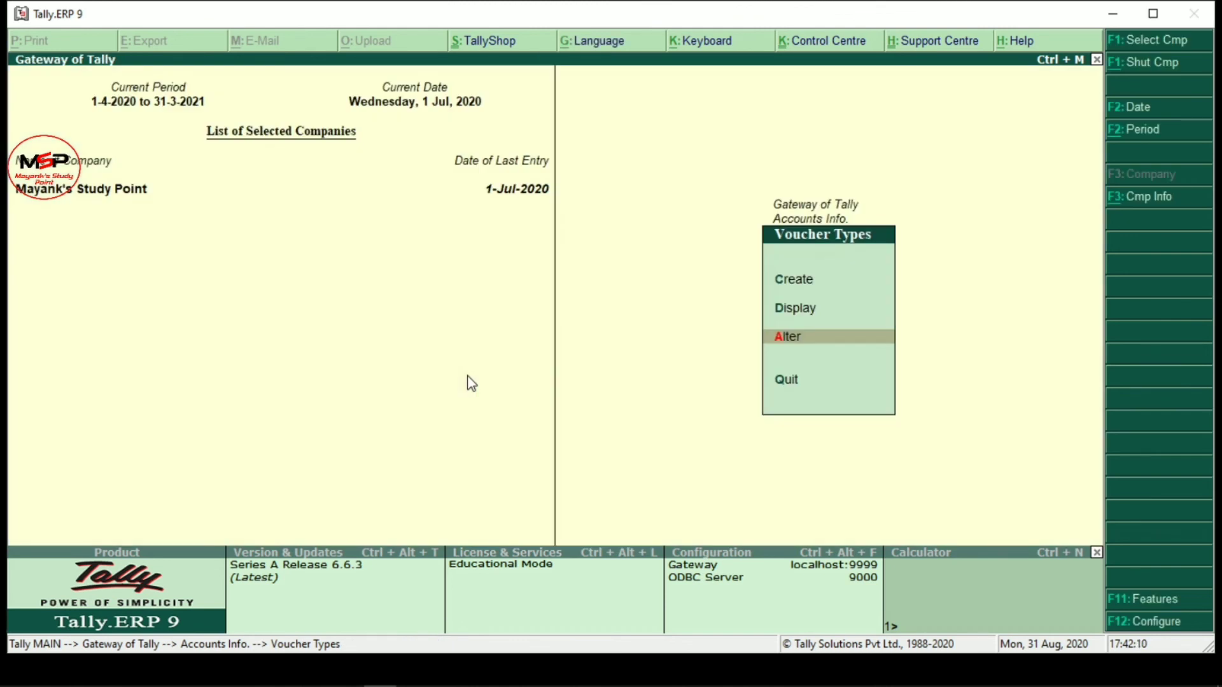
{"action": "key", "text": "Escape"}
{"action": "key", "text": "Escape"}
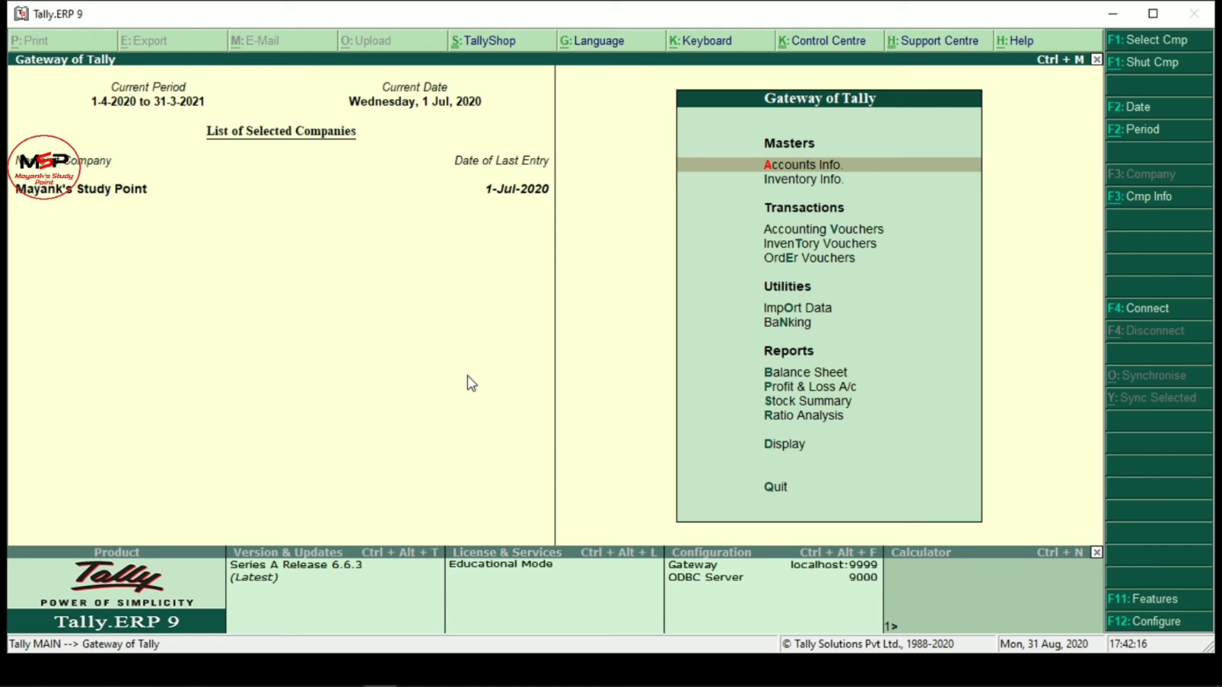
Step: Start a Material In inventory voucher with a blank reference number and Job Workers as the party account
{"action": "key", "text": "t"}
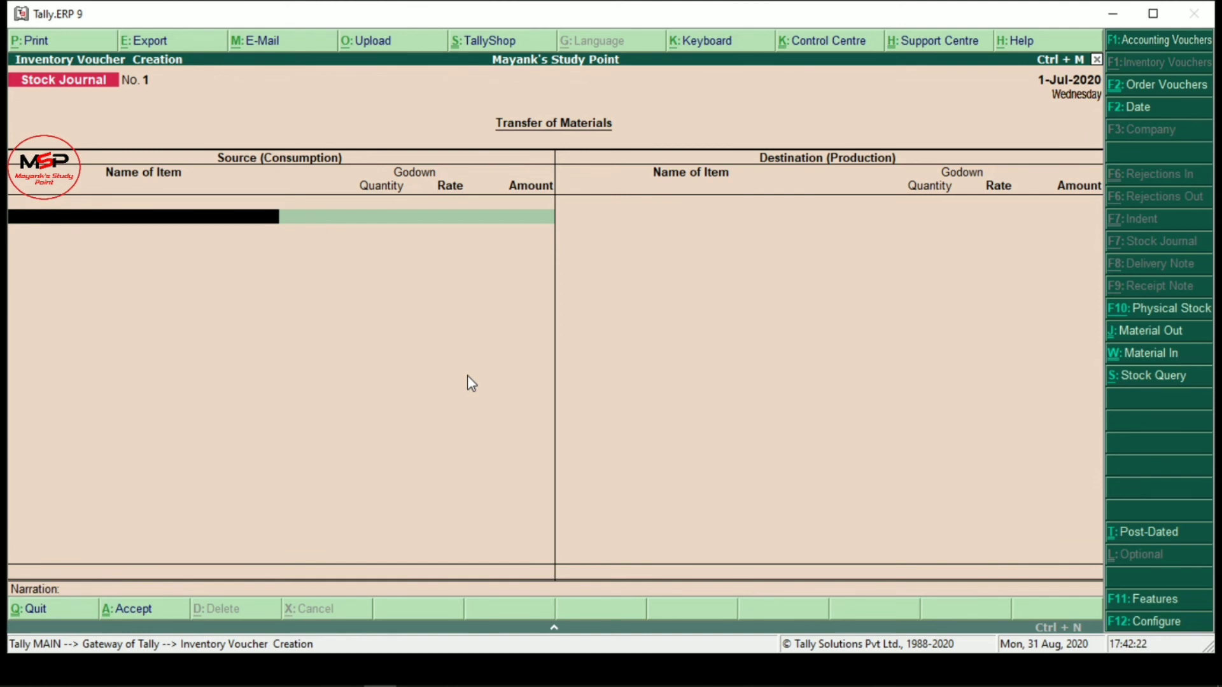
{"action": "left_click", "coordinate": [1152, 332]}
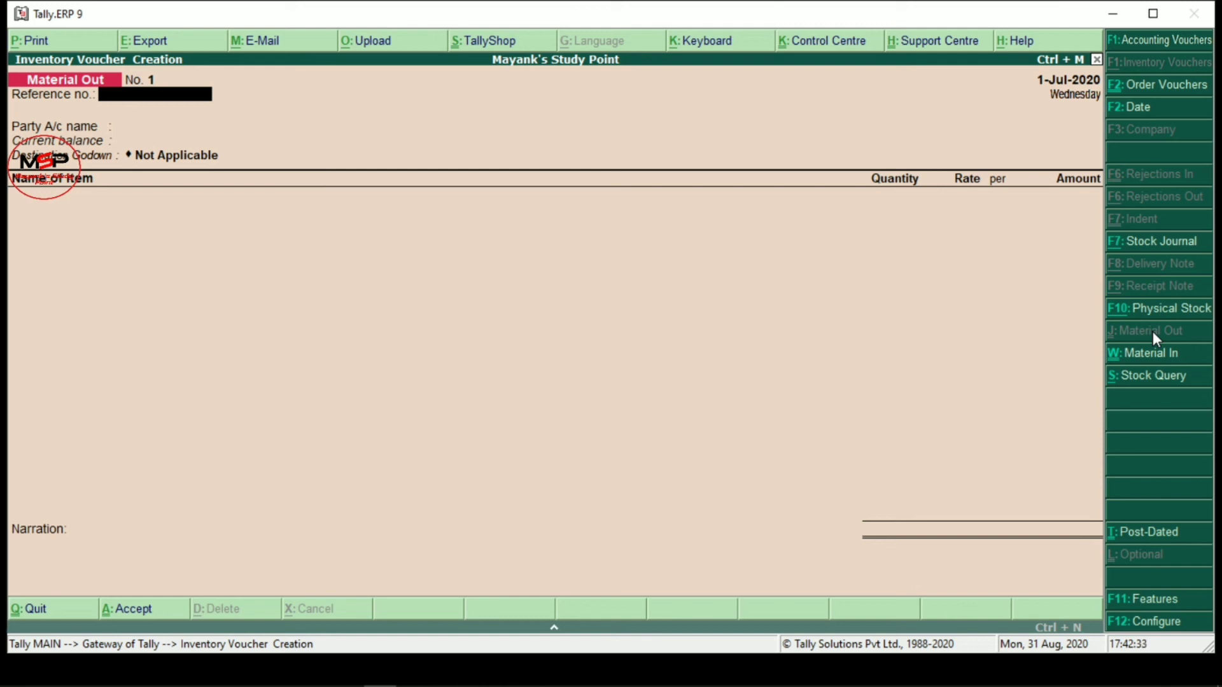
{"action": "left_click", "coordinate": [1155, 353]}
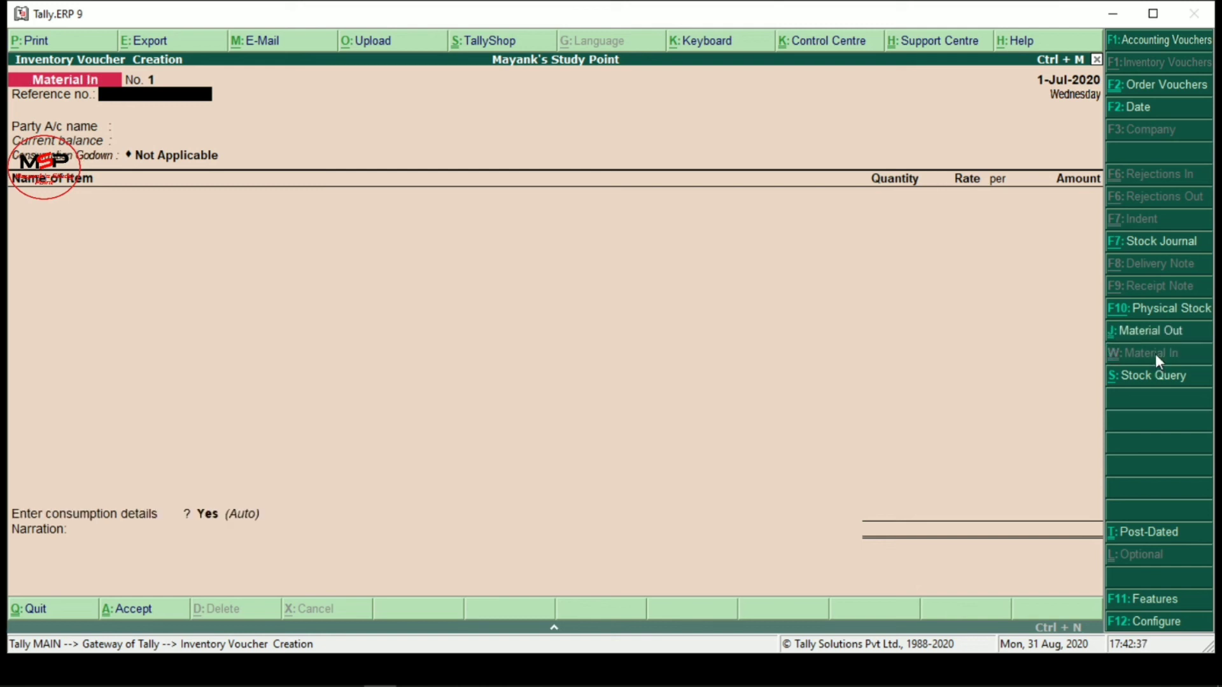
{"action": "key", "text": "Return"}
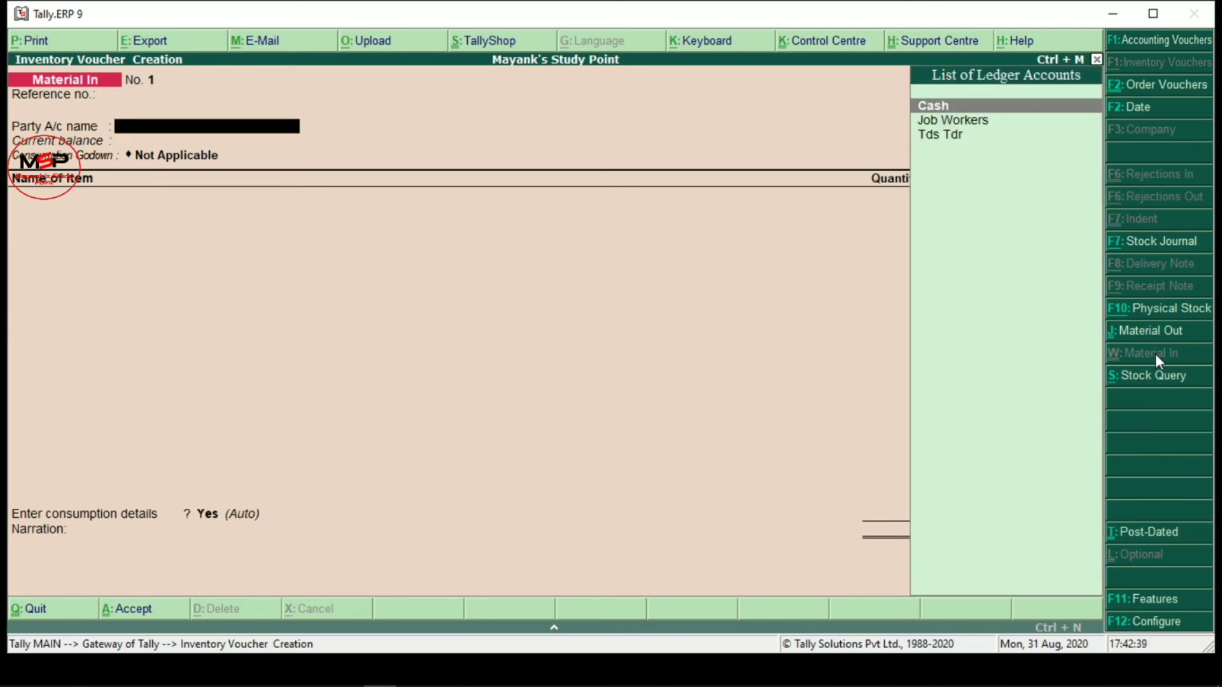
{"action": "key", "text": "Down"}
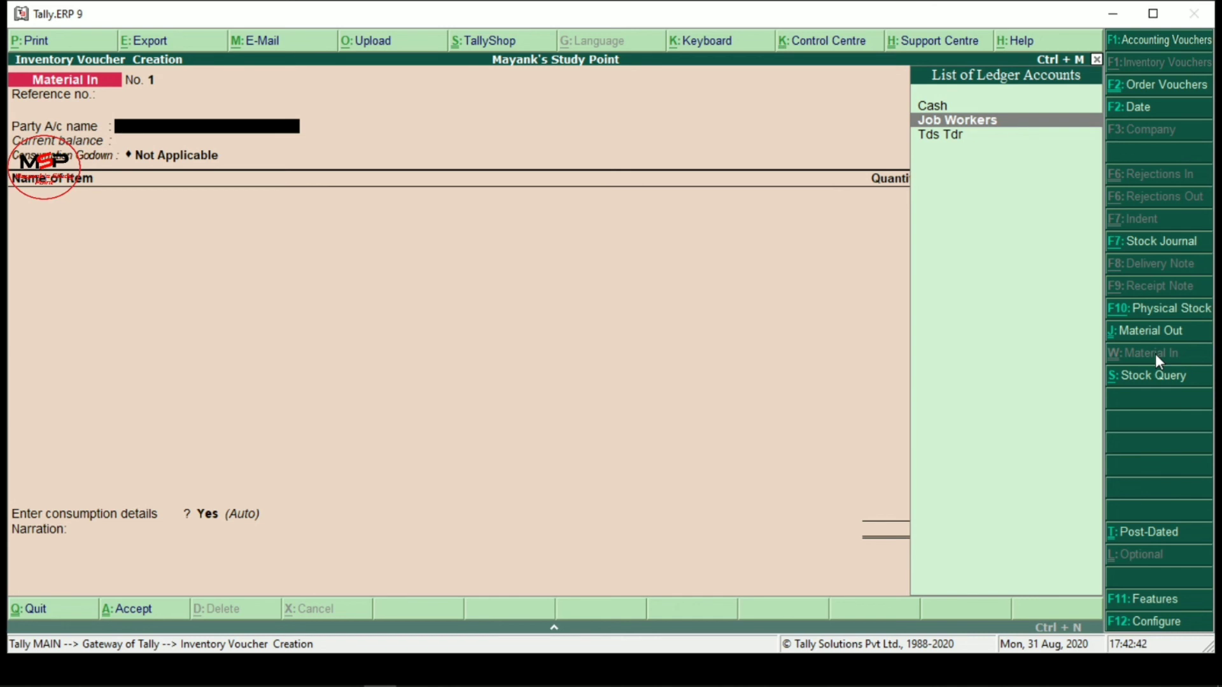
{"action": "key", "text": "Return"}
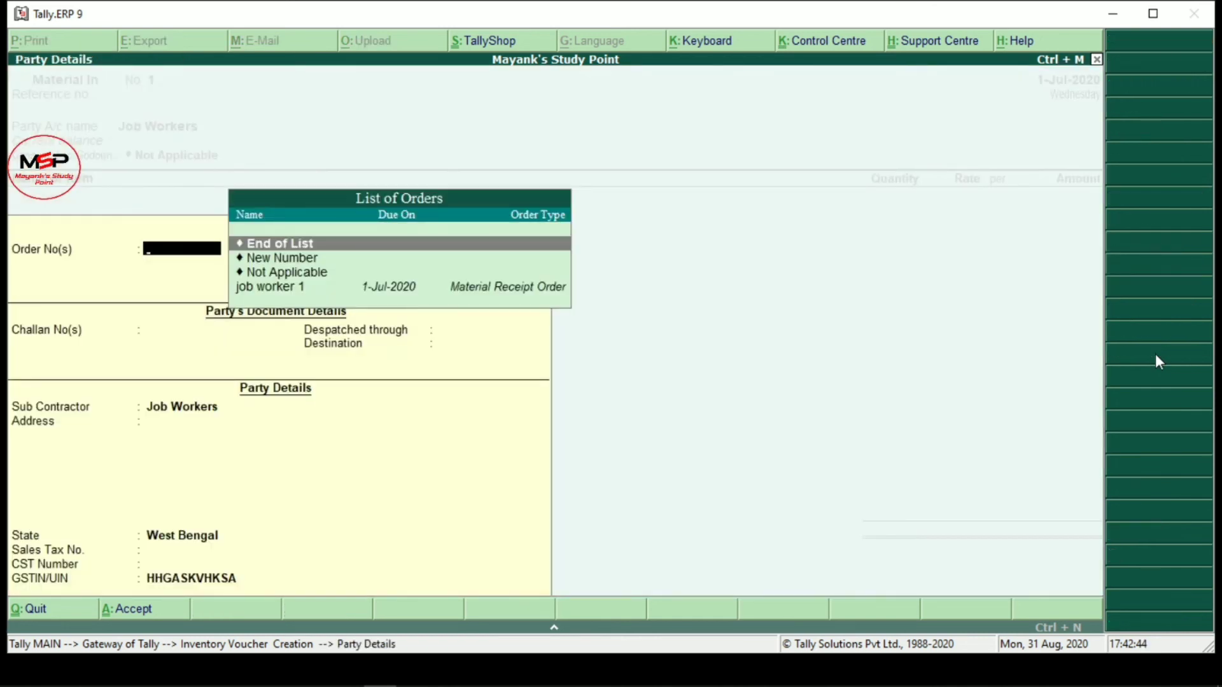
Step: Link the Material In voucher to the order "job worker 1" and end the order list
{"action": "key", "text": "Down"}
{"action": "key", "text": "Down"}
{"action": "key", "text": "Down"}
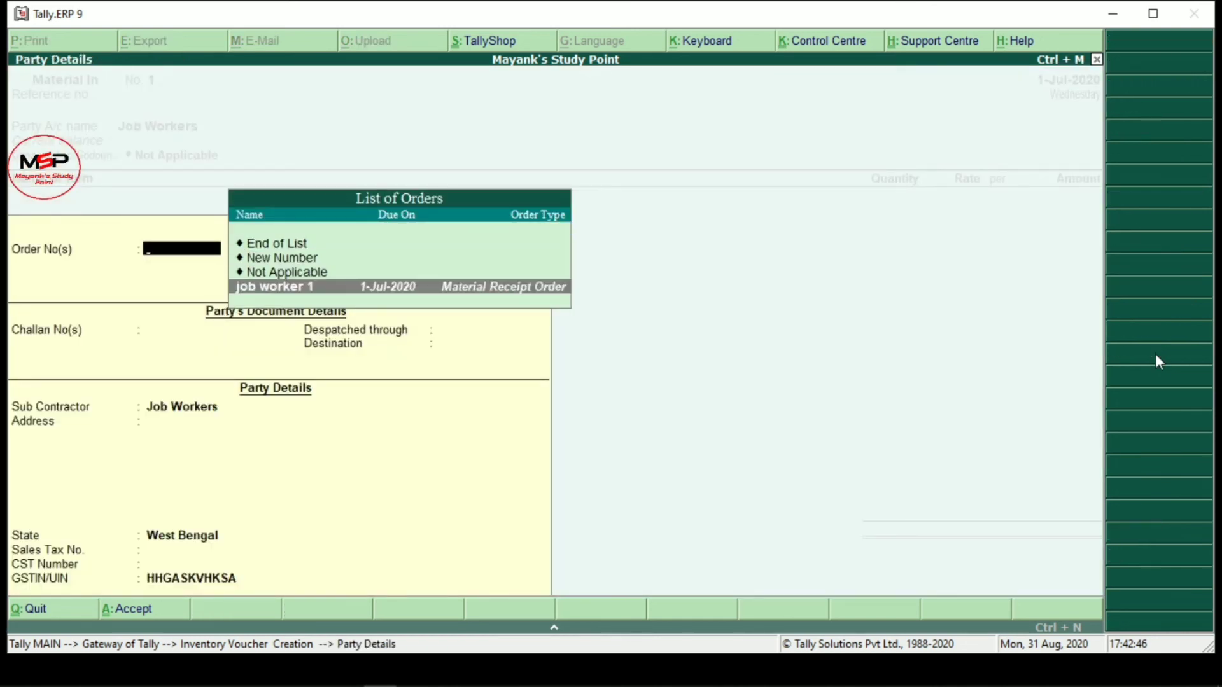
{"action": "key", "text": "Return"}
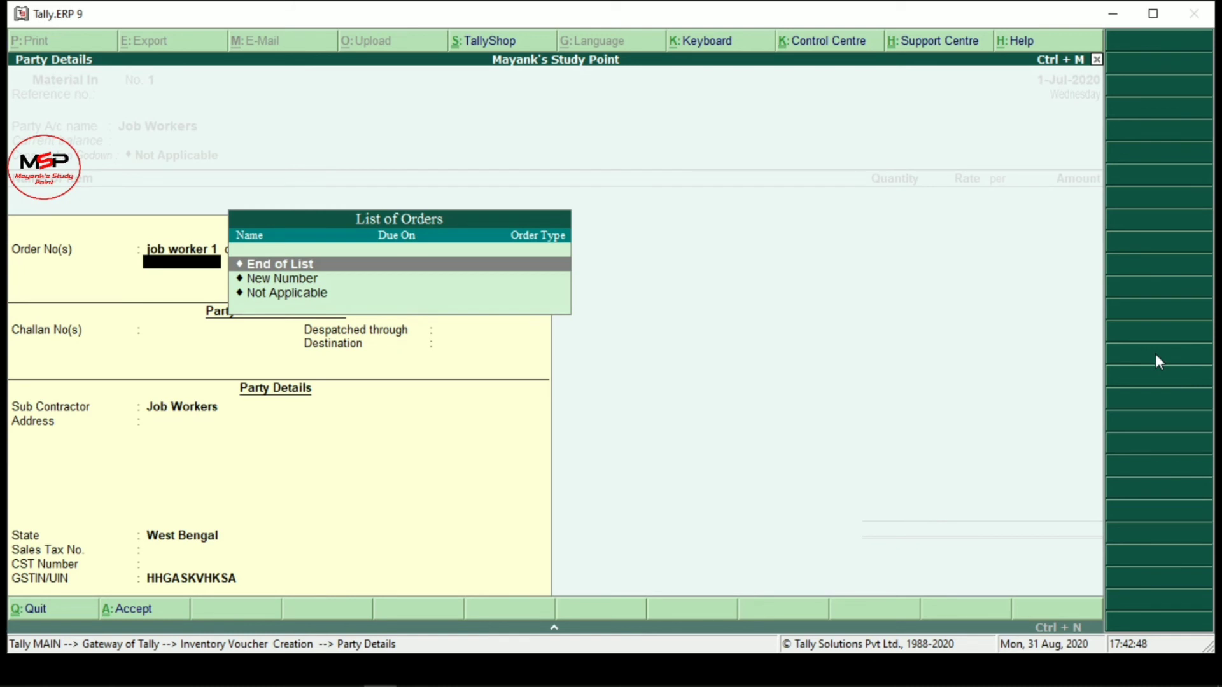
{"action": "key", "text": "Return"}
Step: Leave the delivery, challan and despatch details blank and accept the existing party details
{"action": "key", "text": "Return"}
{"action": "key", "text": "Return"}
{"action": "key", "text": "Return"}
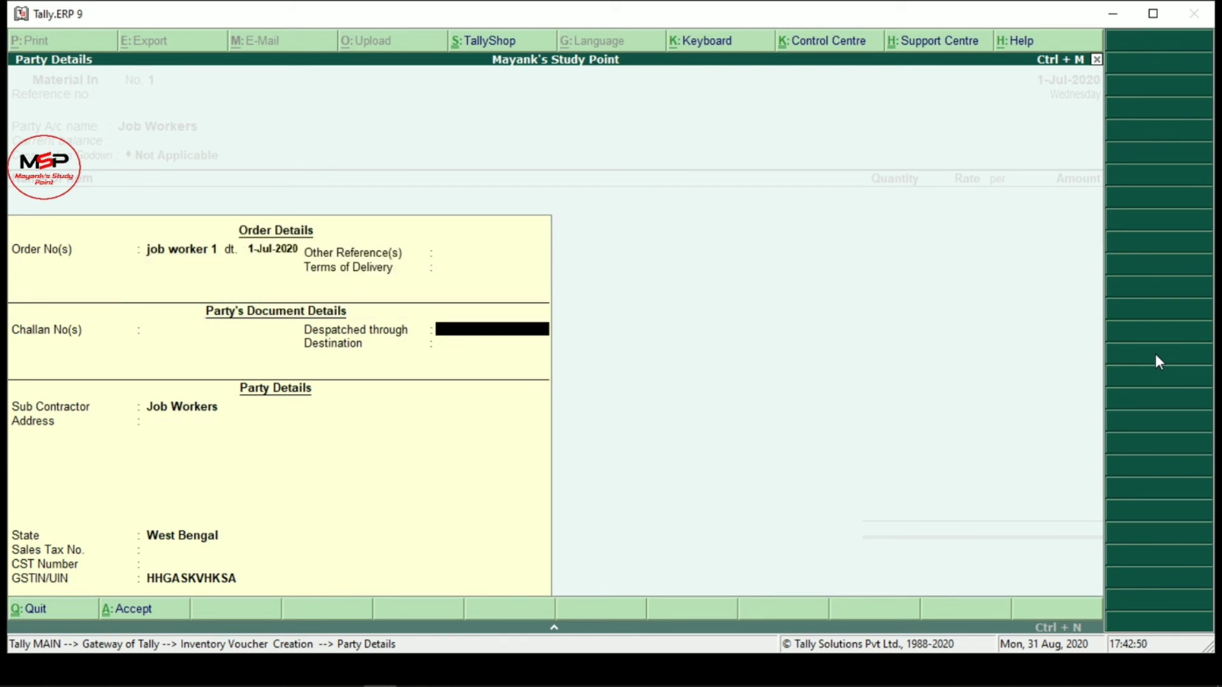
{"action": "key", "text": "Return"}
{"action": "key", "text": "Return"}
{"action": "key", "text": "Return"}
{"action": "key", "text": "Return"}
{"action": "key", "text": "Return"}
{"action": "key", "text": "Return"}
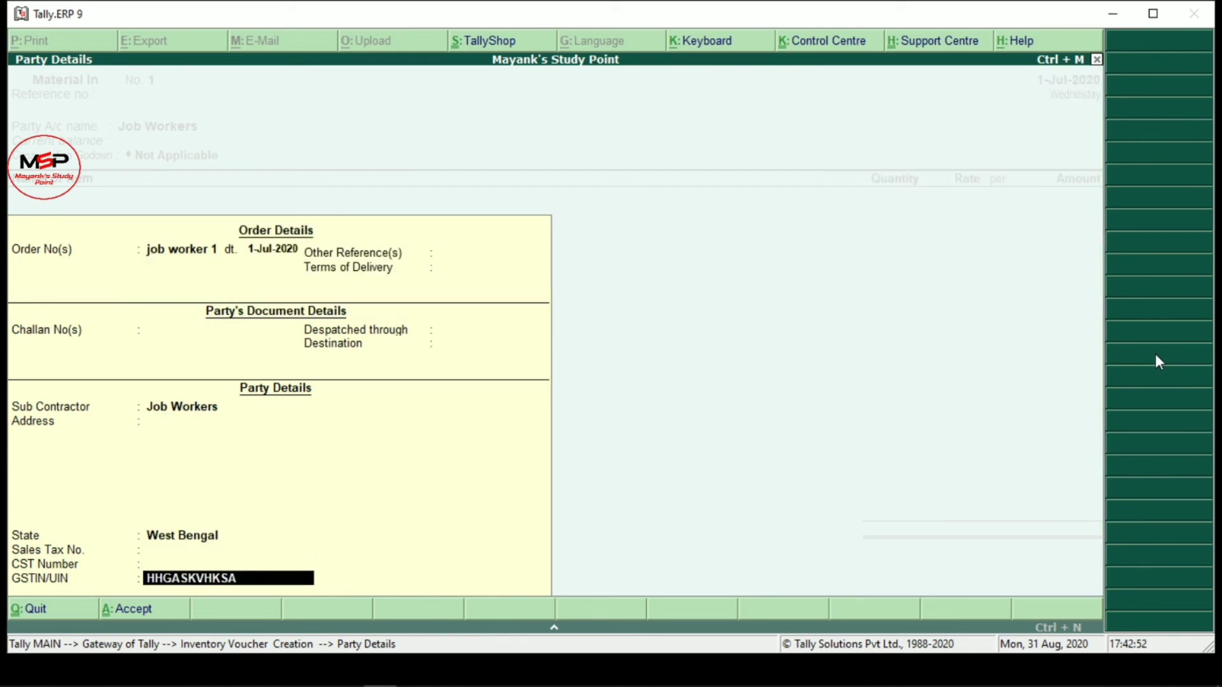
{"action": "key", "text": "Return"}
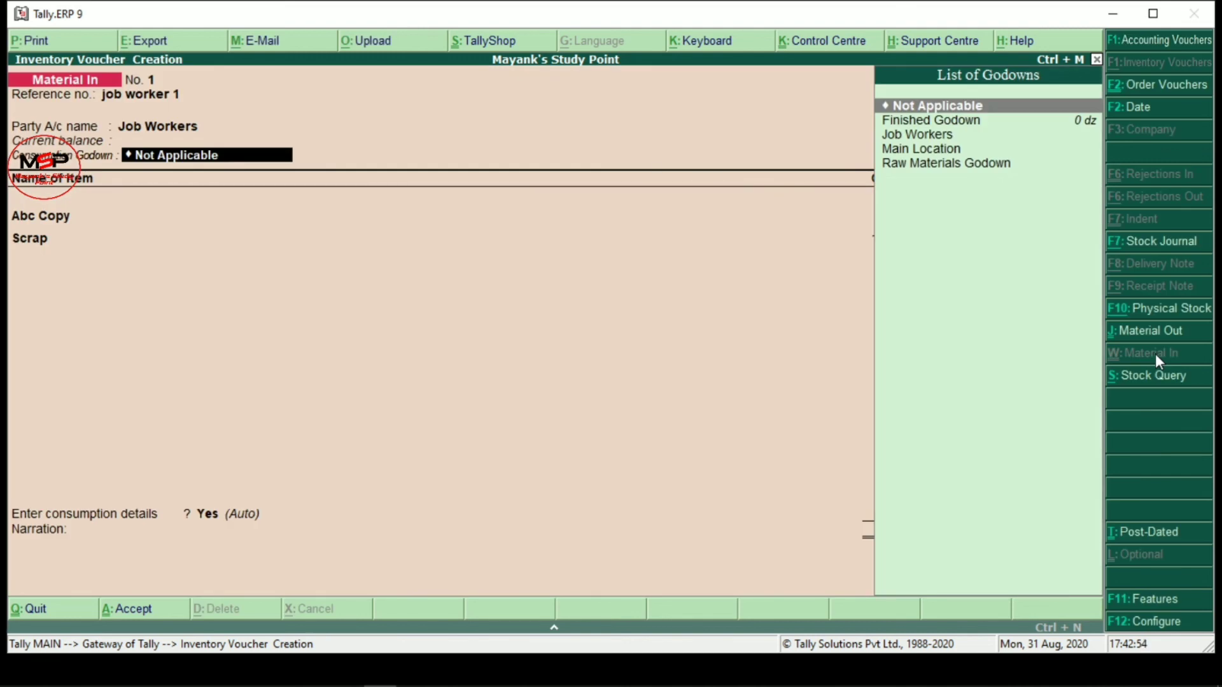
Step: Set the consumption godown of the Material In voucher to Job Workers
{"action": "key", "text": "Down"}
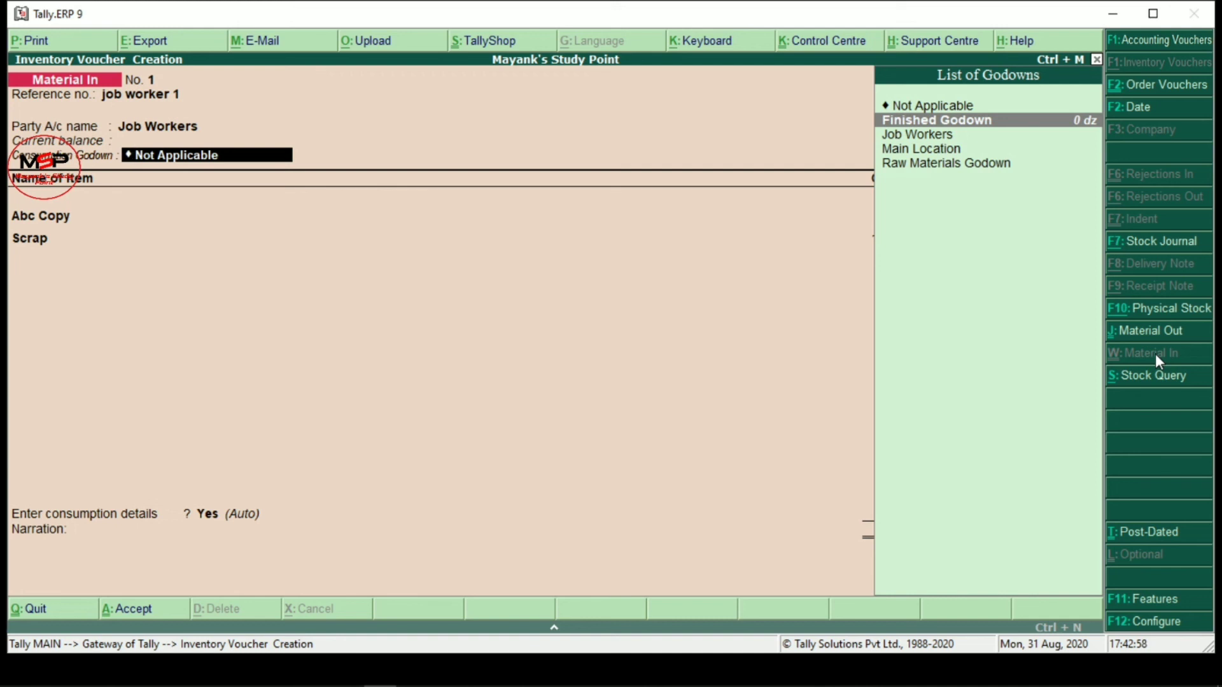
{"action": "key", "text": "Down"}
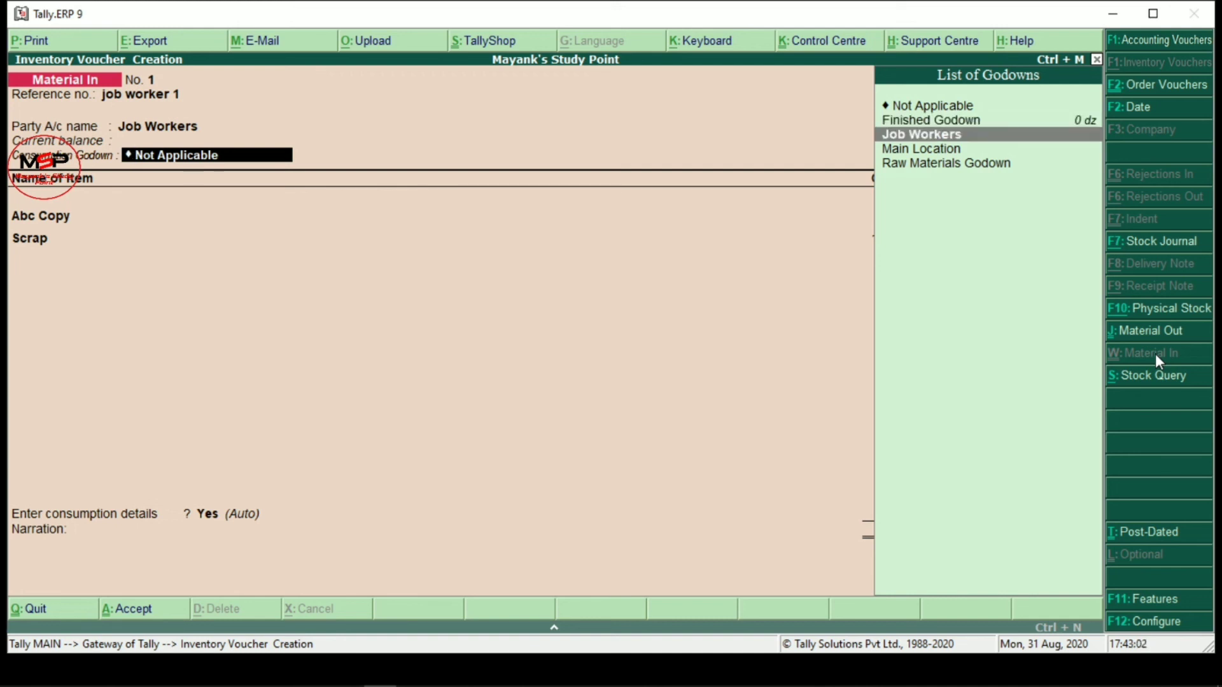
{"action": "key", "text": "Up"}
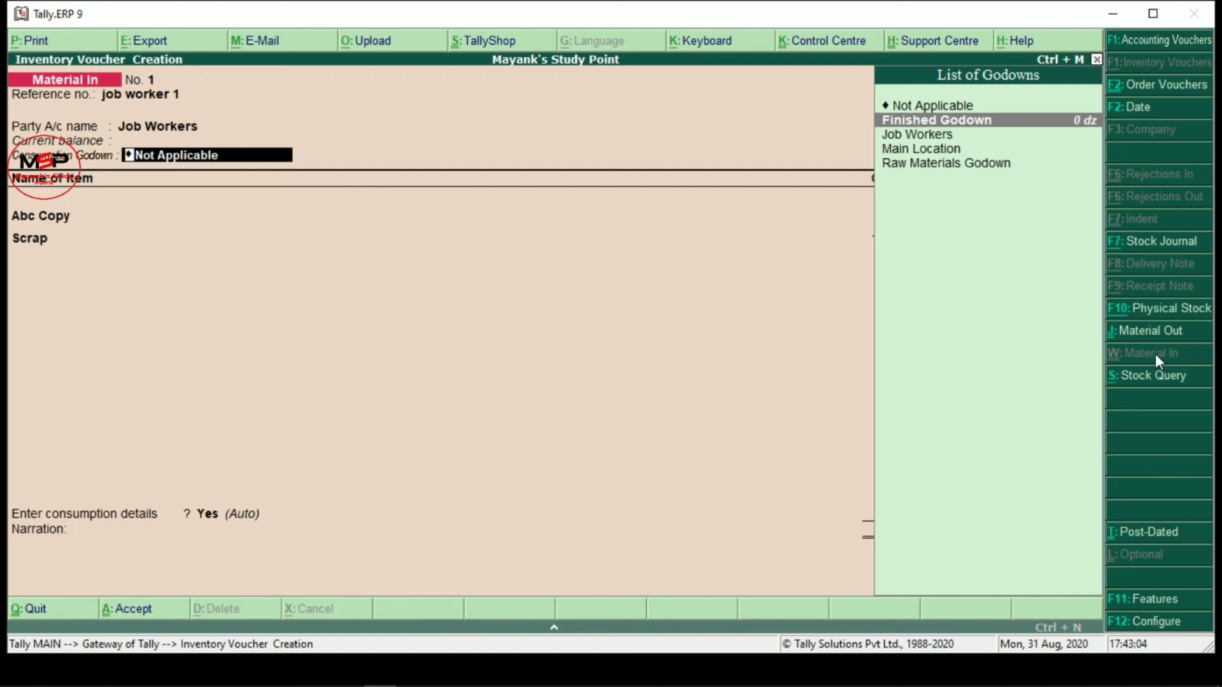
{"action": "key", "text": "Down"}
{"action": "key", "text": "Return"}
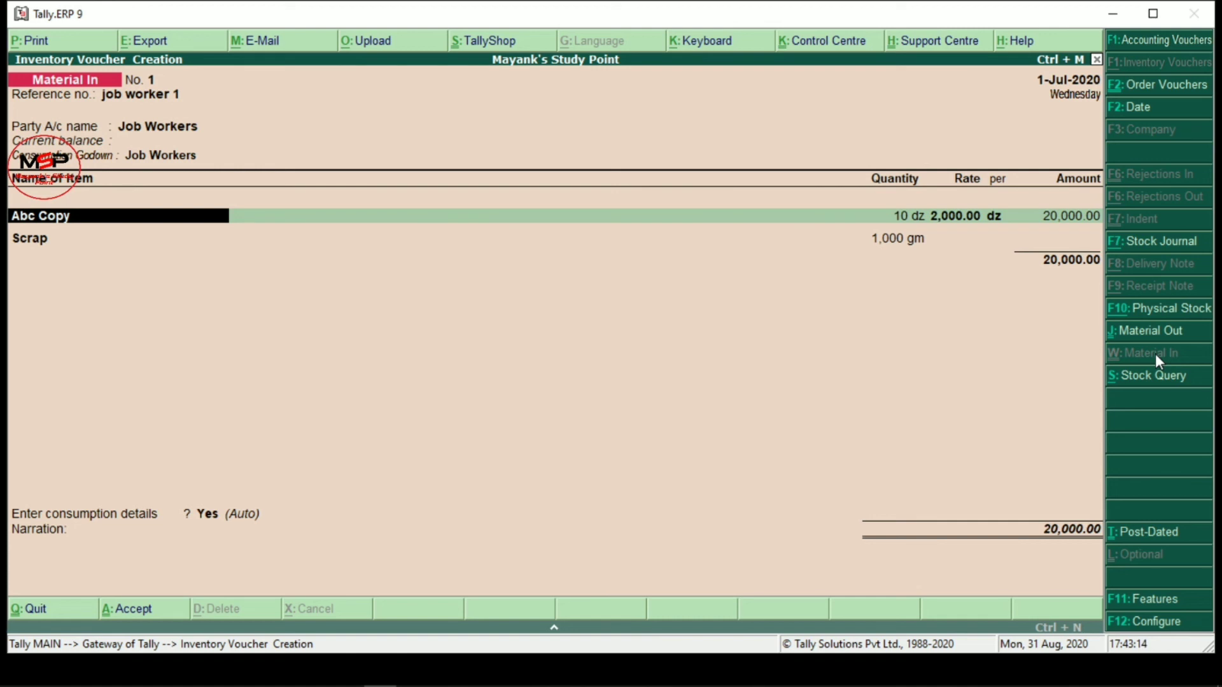
Step: Allocate 10 dz of Abc Copy against order "job worker 1" to Finished Godown at 2,000.00 per dz
{"action": "key", "text": "Return"}
{"action": "key", "text": "Return"}
{"action": "key", "text": "Return"}
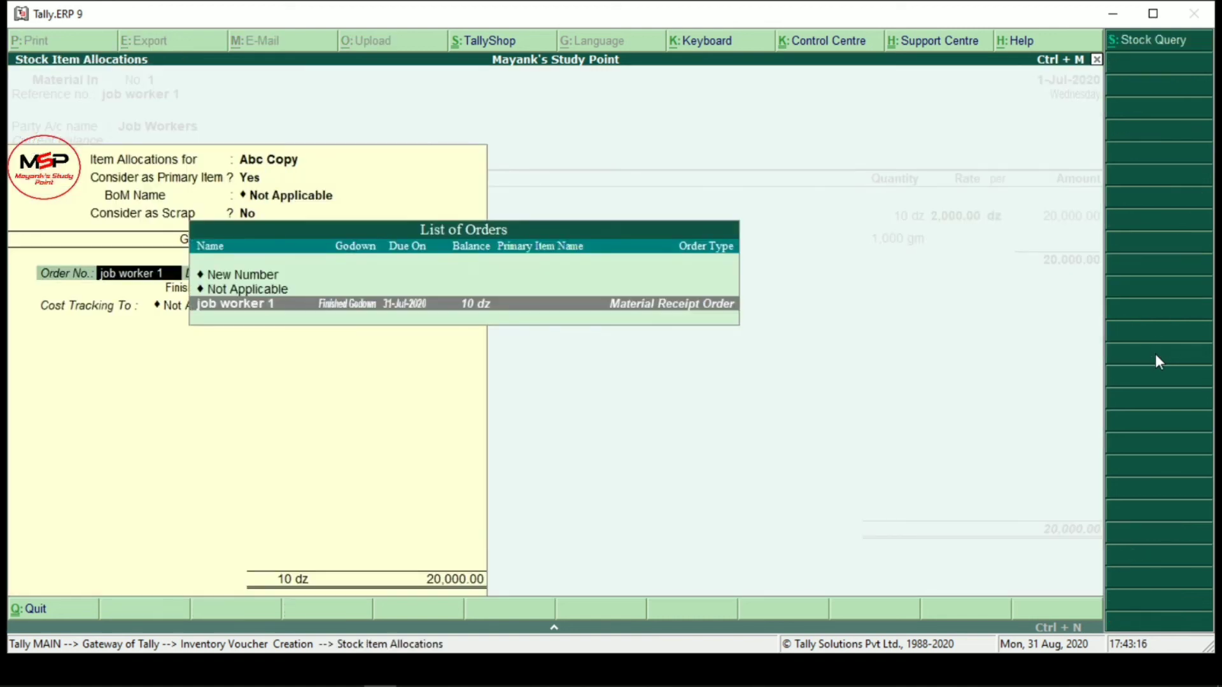
{"action": "key", "text": "Return"}
{"action": "key", "text": "Return"}
{"action": "key", "text": "Return"}
{"action": "key", "text": "Return"}
{"action": "key", "text": "Return"}
{"action": "key", "text": "Return"}
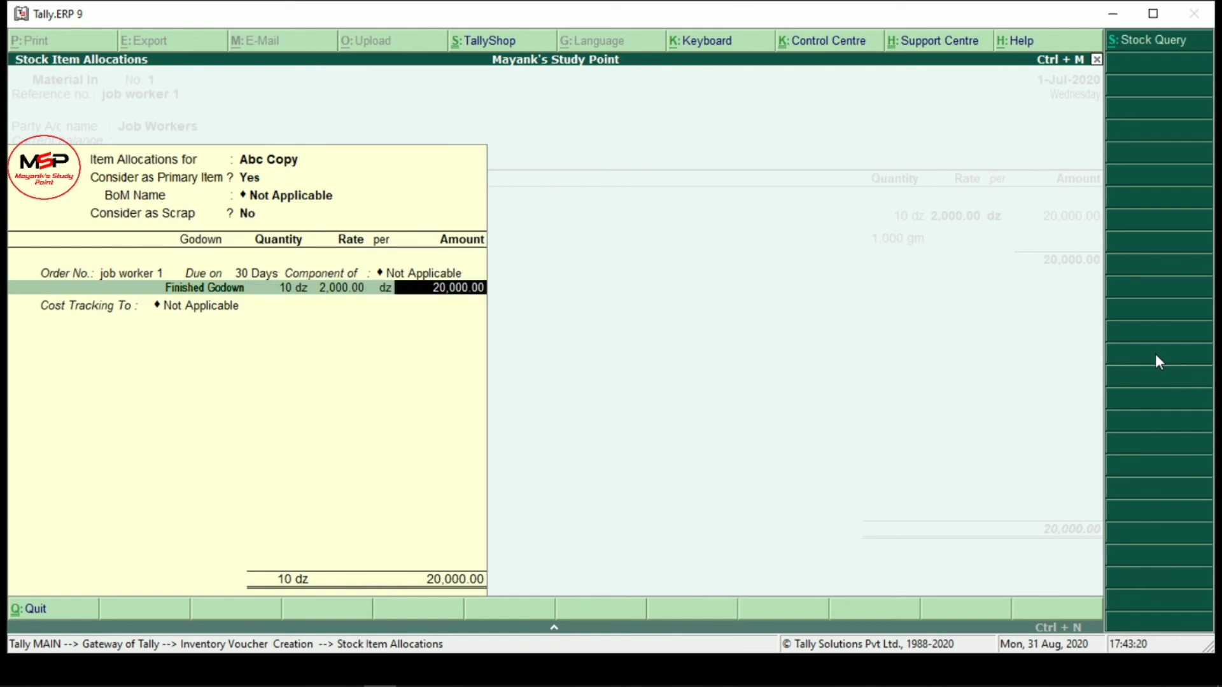
Step: Set the cost tracking of Abc Copy to "Cost -1" and close its item allocation
{"action": "key", "text": "Down"}
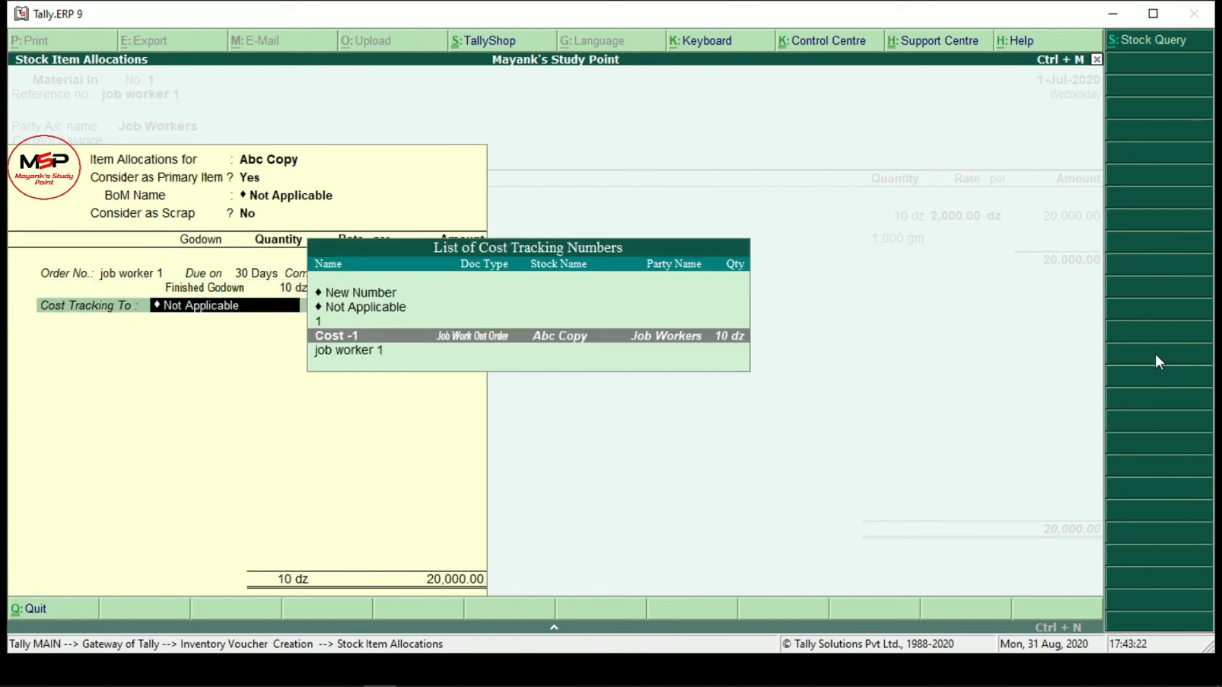
{"action": "key", "text": "Return"}
{"action": "key", "text": "Return"}
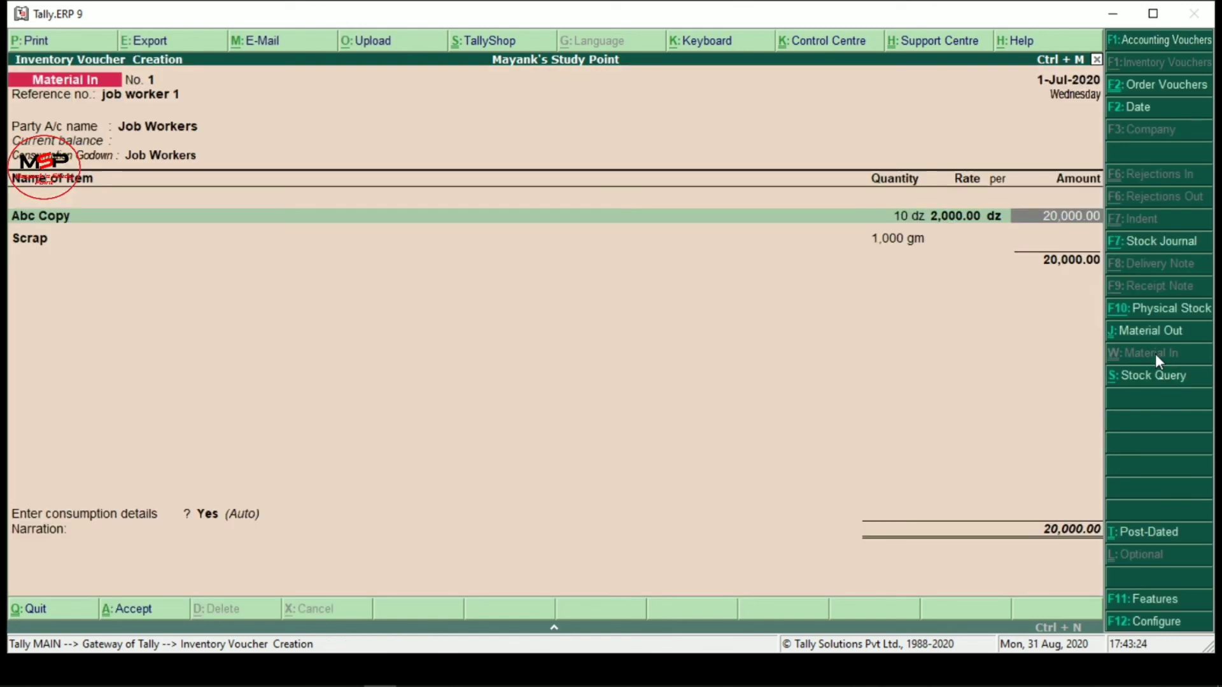
Step: Allocate 1,000 gm of Scrap to Raw Materials Godown against order "job worker 1"
{"action": "key", "text": "Down"}
{"action": "key", "text": "Return"}
{"action": "key", "text": "Return"}
{"action": "key", "text": "Return"}
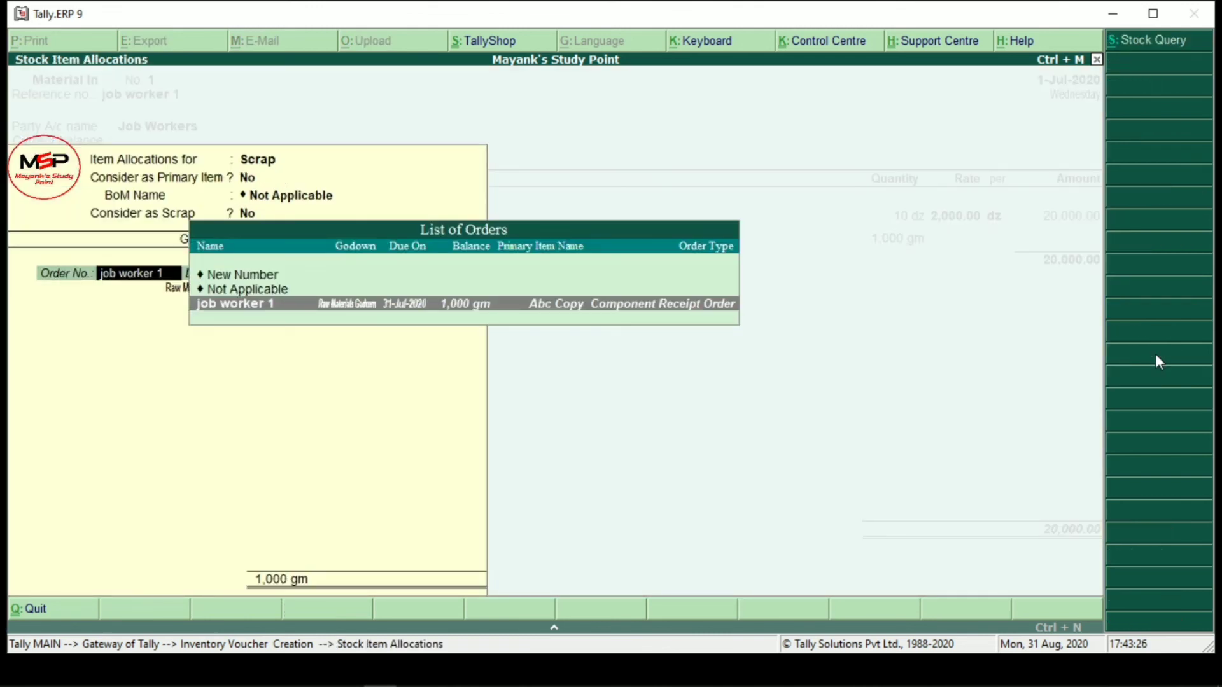
{"action": "key", "text": "Return"}
{"action": "key", "text": "Return"}
{"action": "key", "text": "Return"}
{"action": "key", "text": "Return"}
{"action": "key", "text": "Return"}
{"action": "key", "text": "Return"}
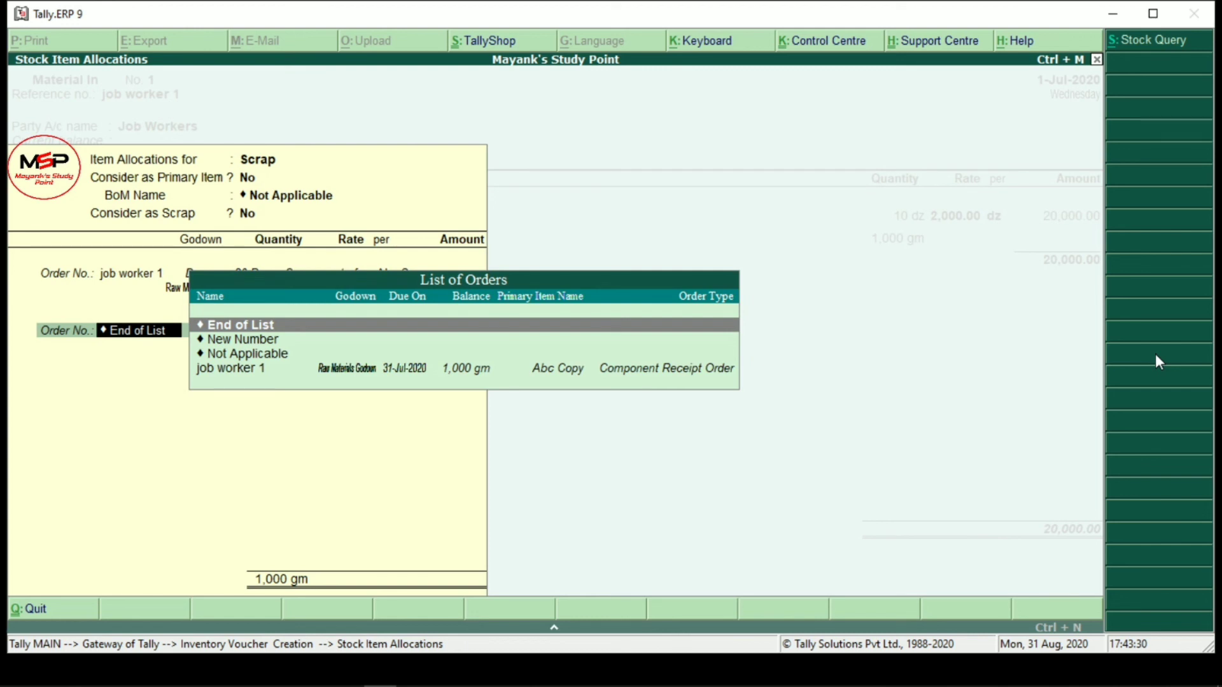
Step: End the order list for Scrap and close its item allocation
{"action": "key", "text": "Down"}
{"action": "key", "text": "Down"}
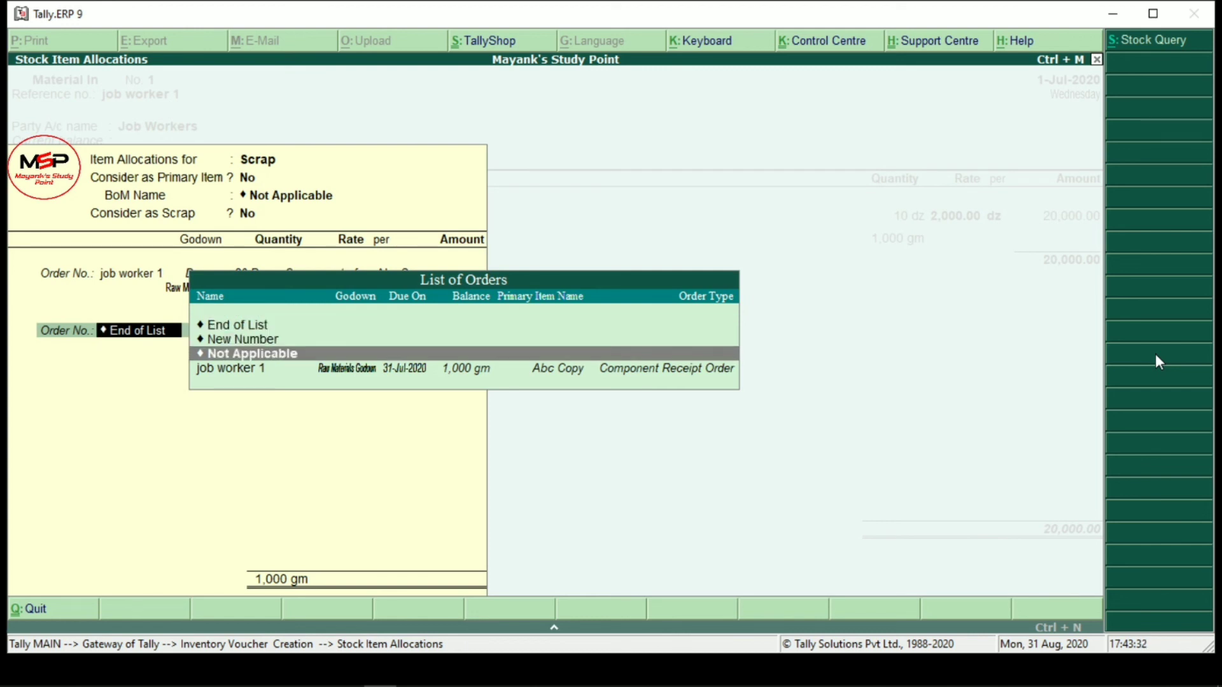
{"action": "key", "text": "Return"}
{"action": "key", "text": "Up"}
{"action": "key", "text": "Up"}
{"action": "key", "text": "Return"}
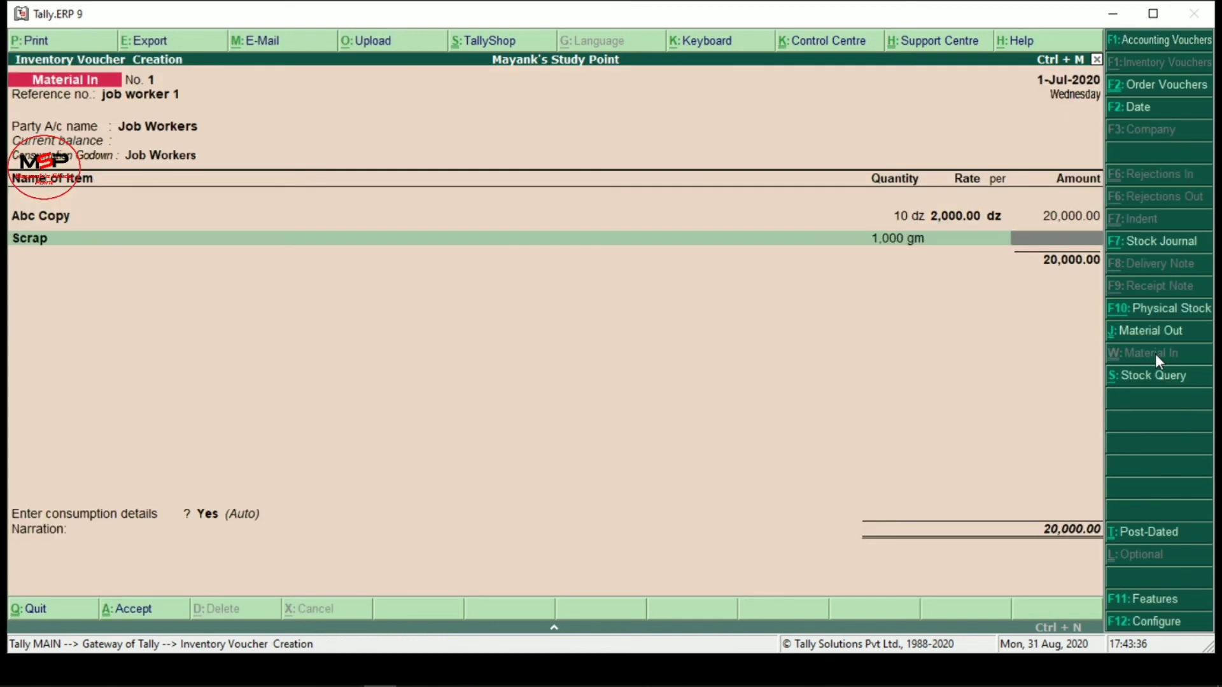
Step: End the item list, leave the narration blank and save the Material In voucher
{"action": "key", "text": "Return"}
{"action": "key", "text": "Return"}
{"action": "key", "text": "Return"}
{"action": "key", "text": "Return"}
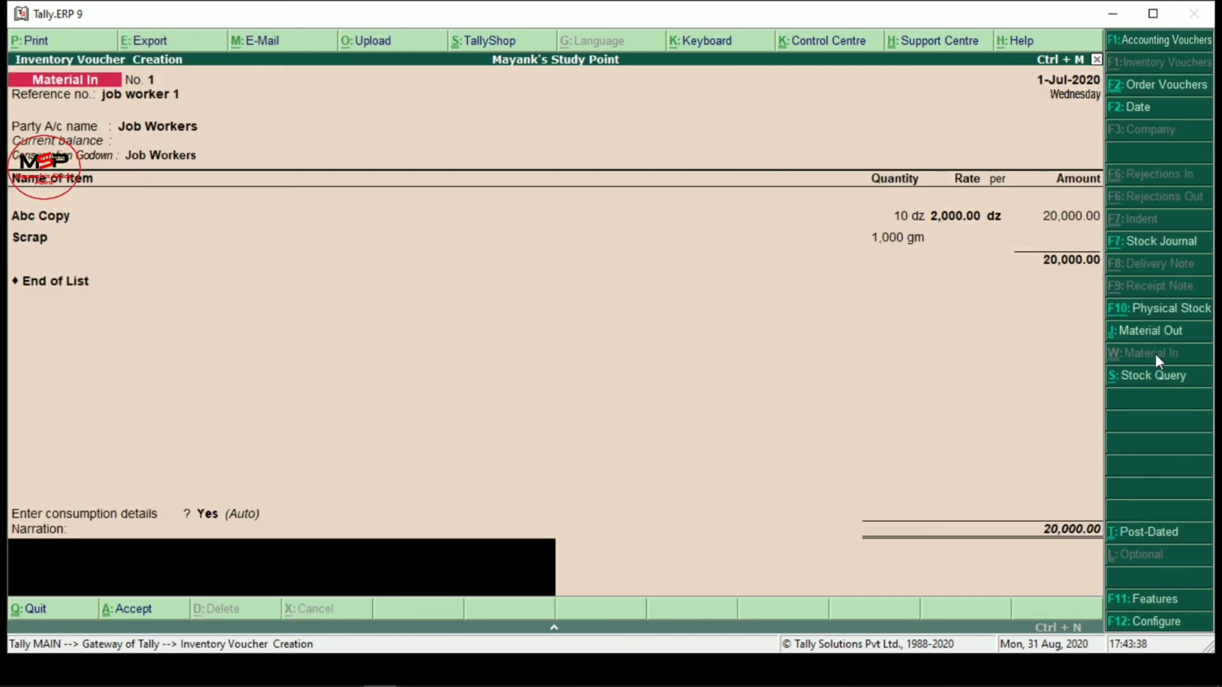
{"action": "key", "text": "Return"}
{"action": "key", "text": "Return"}
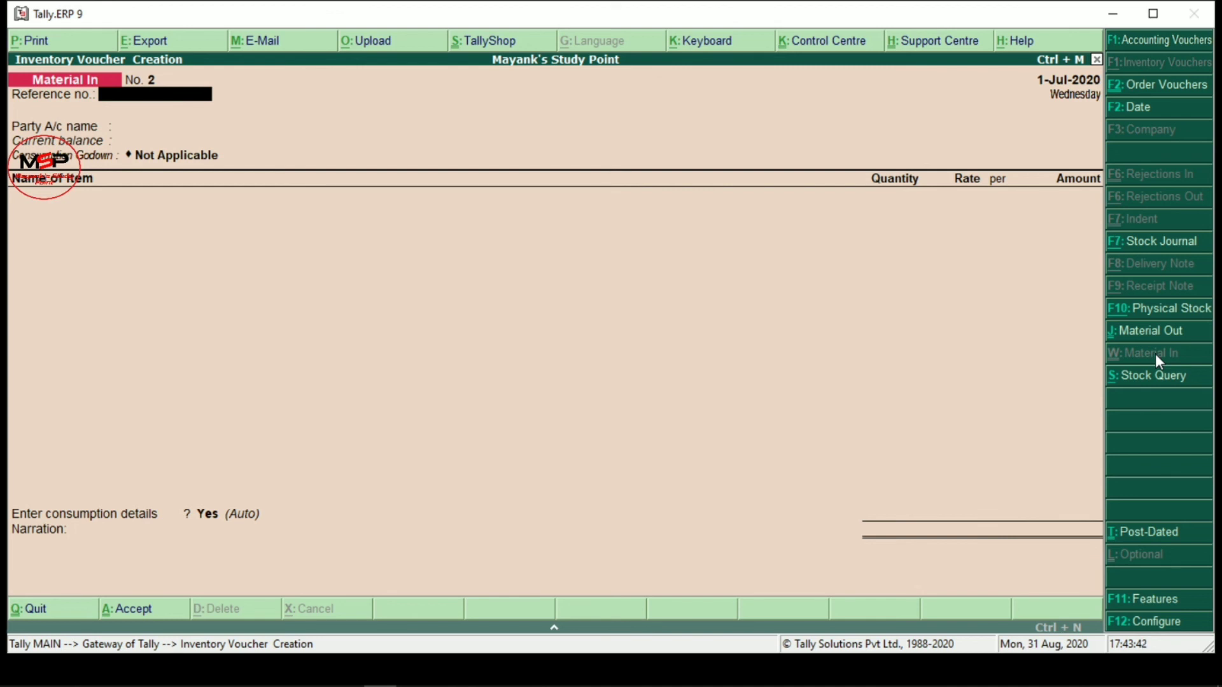
Step: Start a Material Out voucher for party Job Workers and link it to order "job worker 1"
{"action": "key", "text": "ctrl+j"}
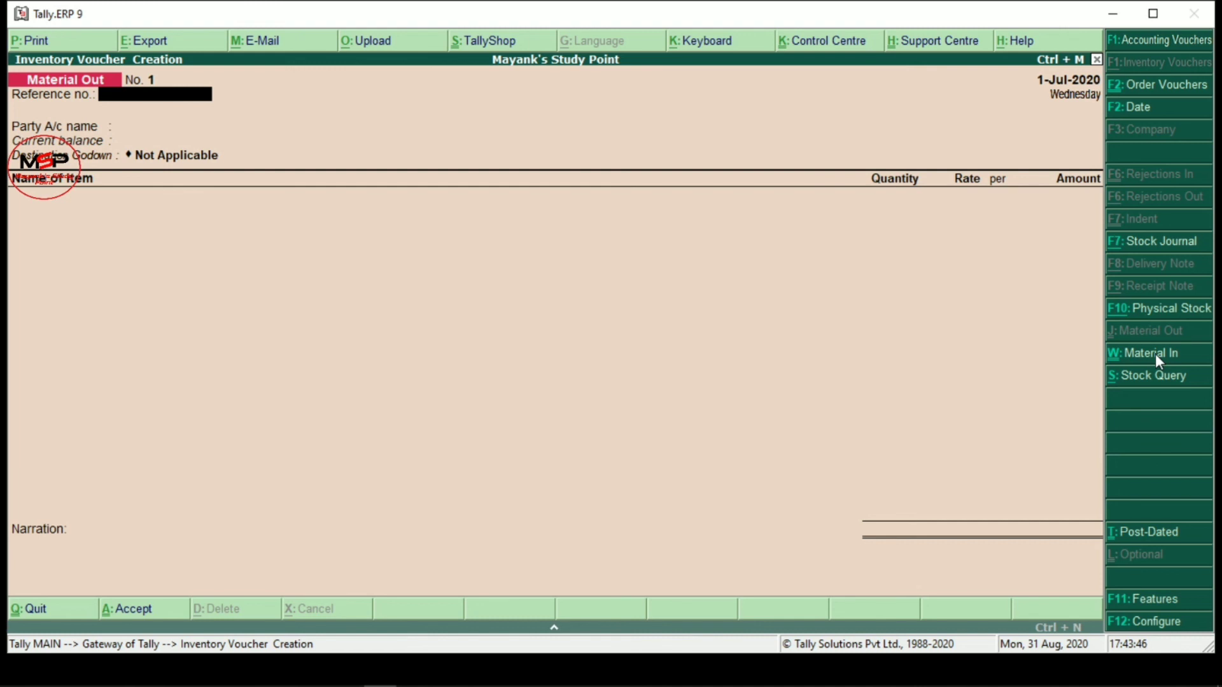
{"action": "key", "text": "Return"}
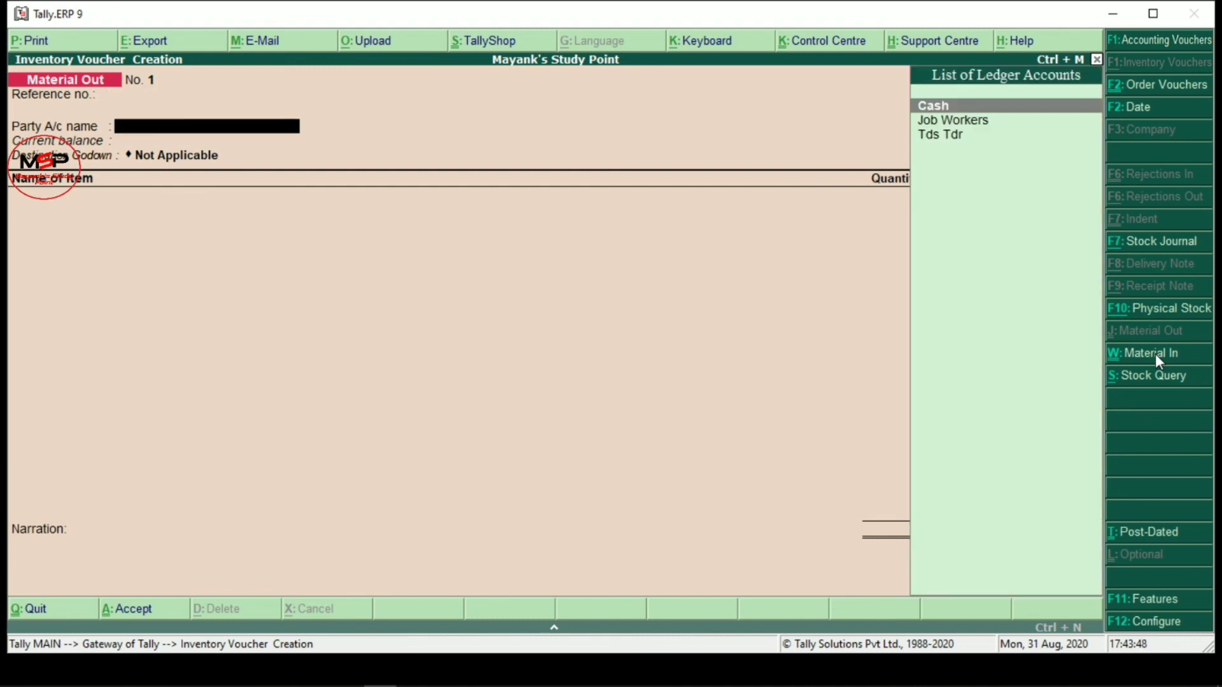
{"action": "key", "text": "Down"}
{"action": "key", "text": "Return"}
{"action": "key", "text": "Down"}
{"action": "key", "text": "Down"}
{"action": "key", "text": "Down"}
{"action": "key", "text": "Return"}
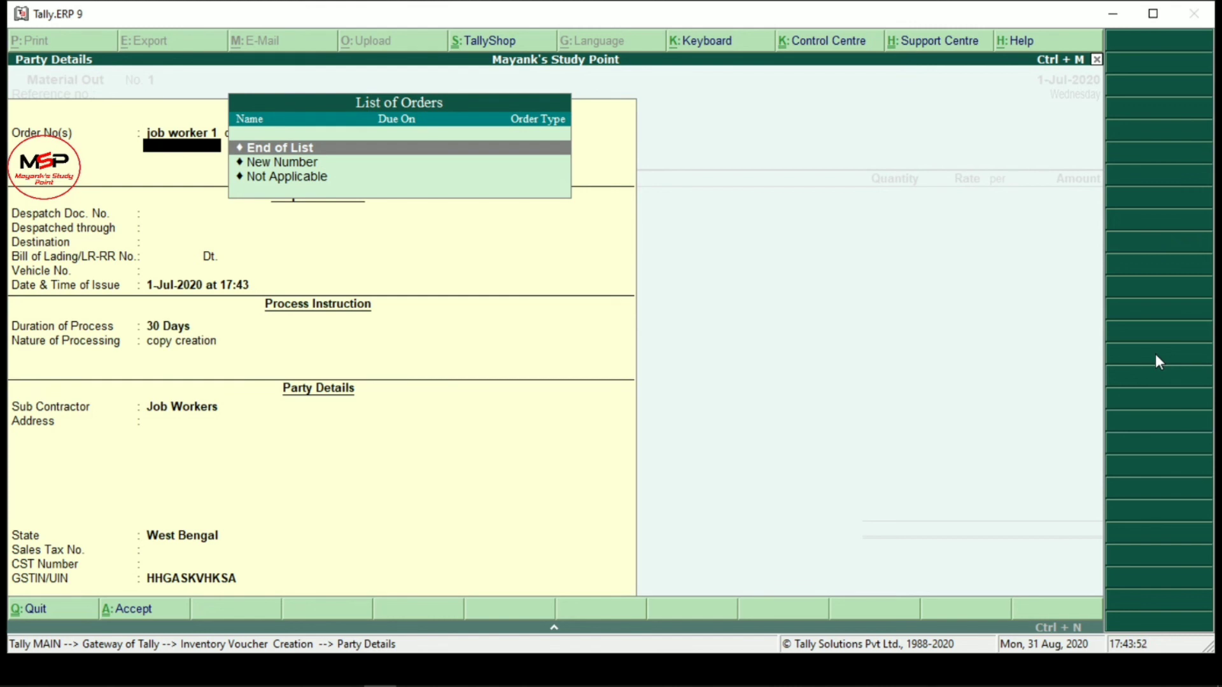
{"action": "key", "text": "Down"}
{"action": "key", "text": "Return"}
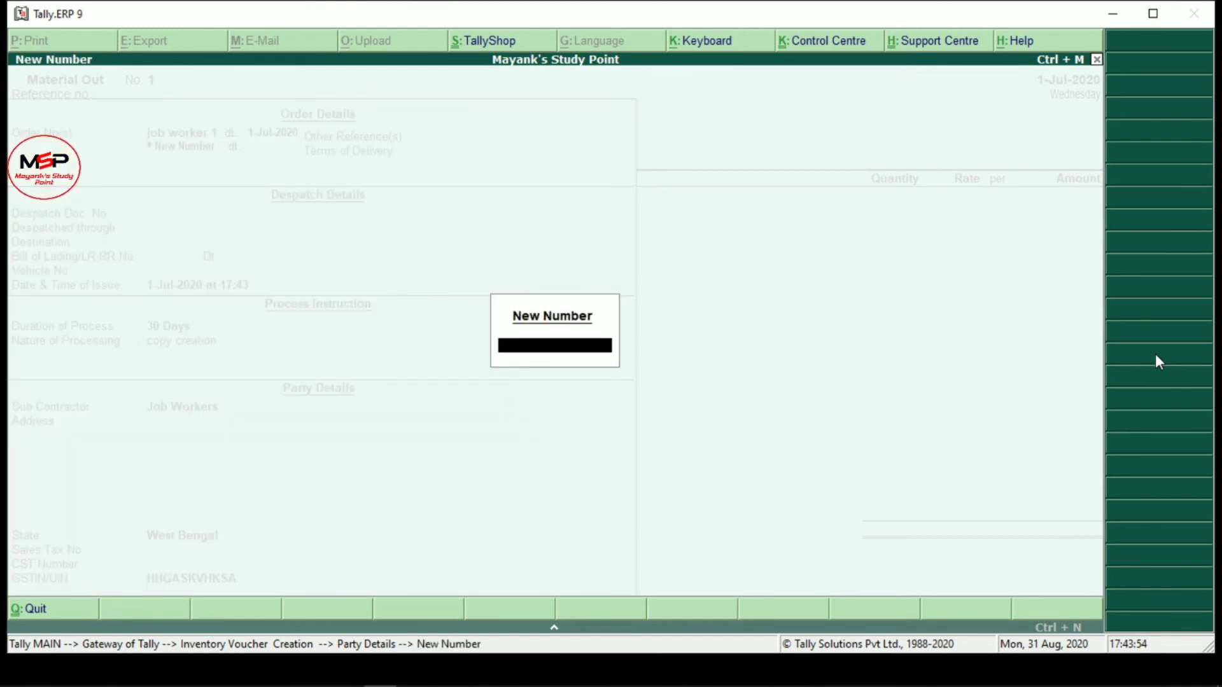
{"action": "key", "text": "Escape"}
{"action": "key", "text": "Up"}
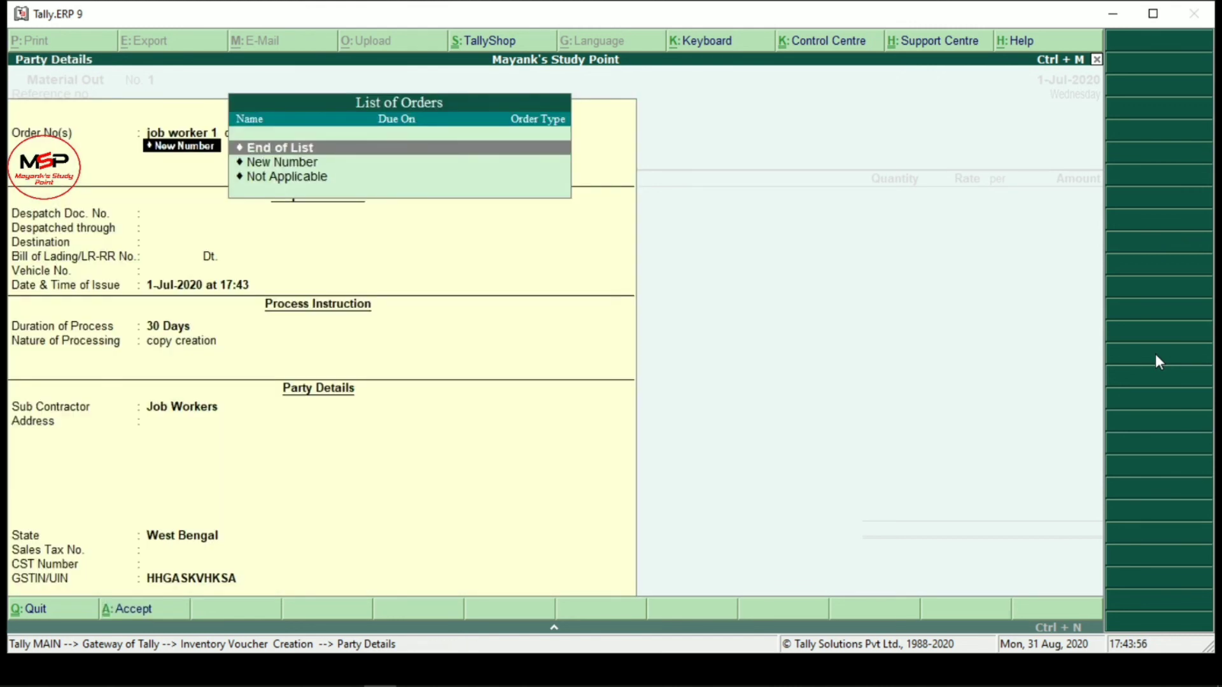
Step: End the order list of the Material Out voucher and leave the reference, delivery and despatch details blank
{"action": "key", "text": "Return"}
{"action": "key", "text": "Return"}
{"action": "key", "text": "Return"}
{"action": "key", "text": "Return"}
{"action": "key", "text": "Return"}
{"action": "key", "text": "Return"}
{"action": "key", "text": "Return"}
{"action": "key", "text": "Return"}
{"action": "key", "text": "Return"}
{"action": "key", "text": "Return"}
{"action": "key", "text": "Return"}
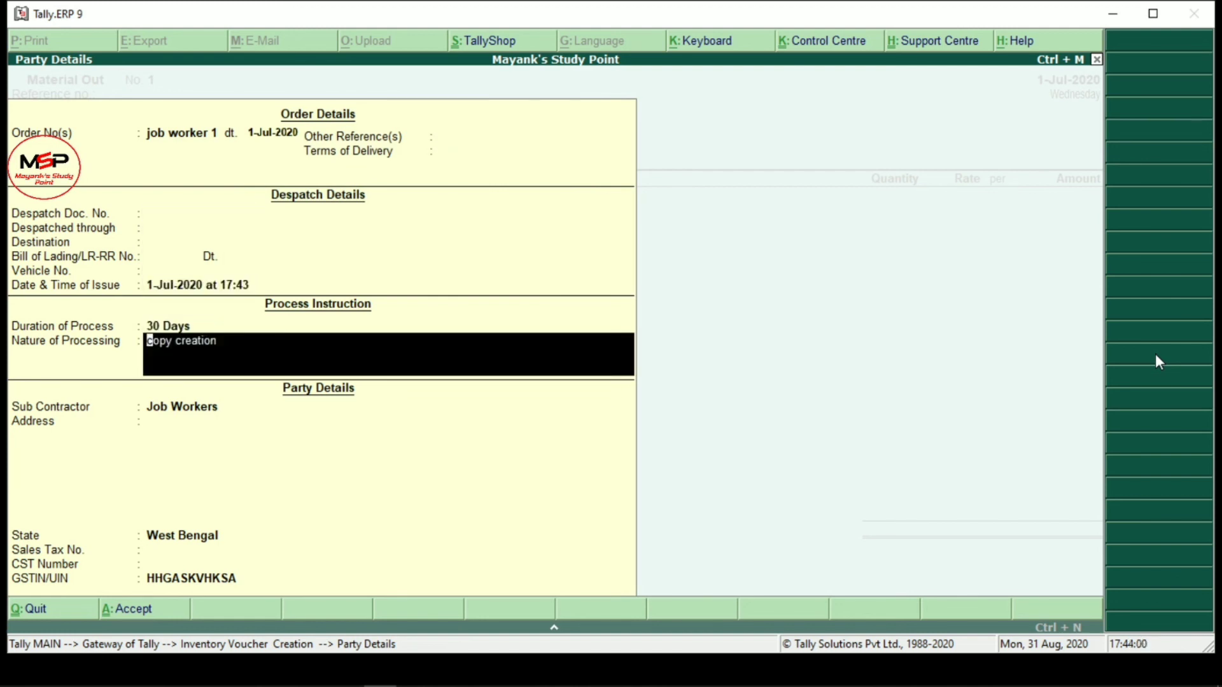
Step: Accept the existing nature of processing and party details of the Material Out voucher
{"action": "key", "text": "Return"}
{"action": "key", "text": "Return"}
{"action": "key", "text": "Return"}
{"action": "key", "text": "Return"}
{"action": "key", "text": "Return"}
{"action": "key", "text": "Return"}
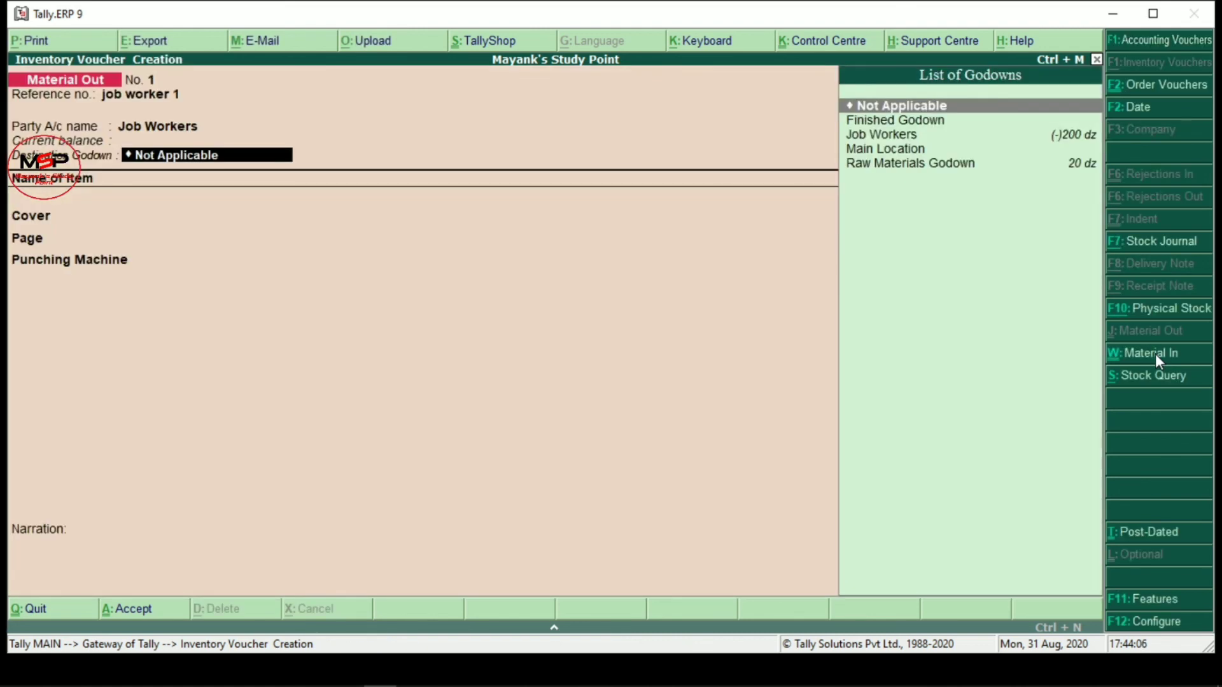
Step: Set the destination godown of the Material Out voucher to Finished Godown
{"action": "key", "text": "Down"}
{"action": "key", "text": "Down"}
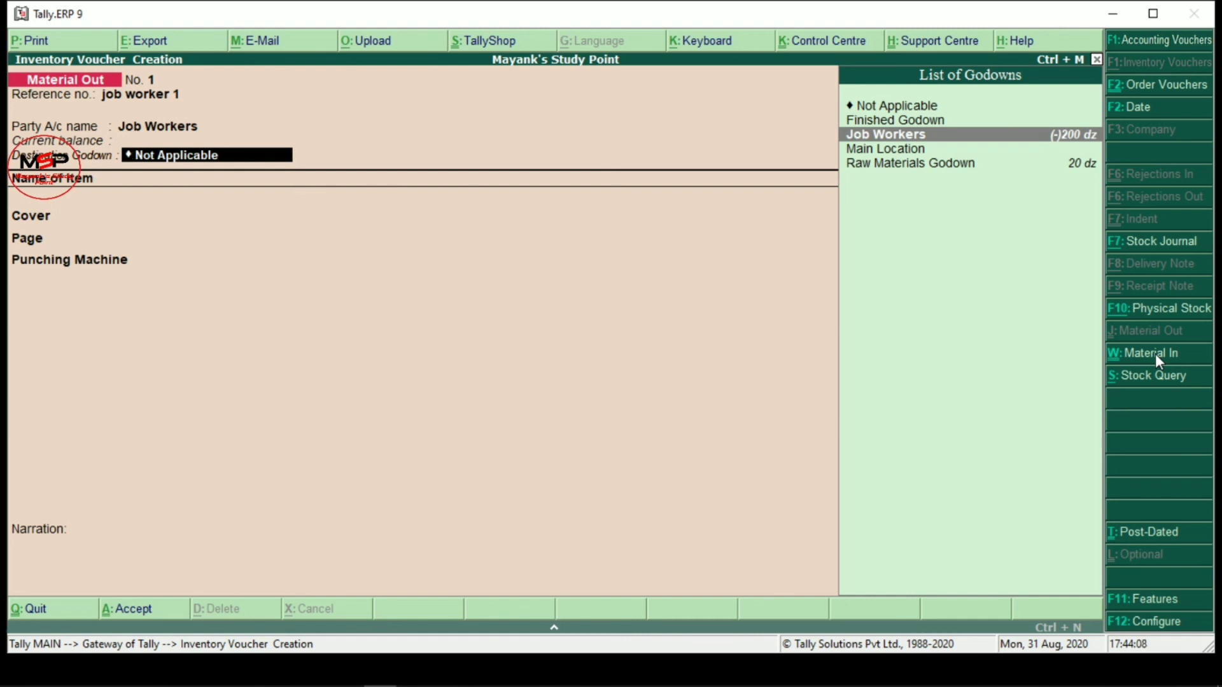
{"action": "key", "text": "Up"}
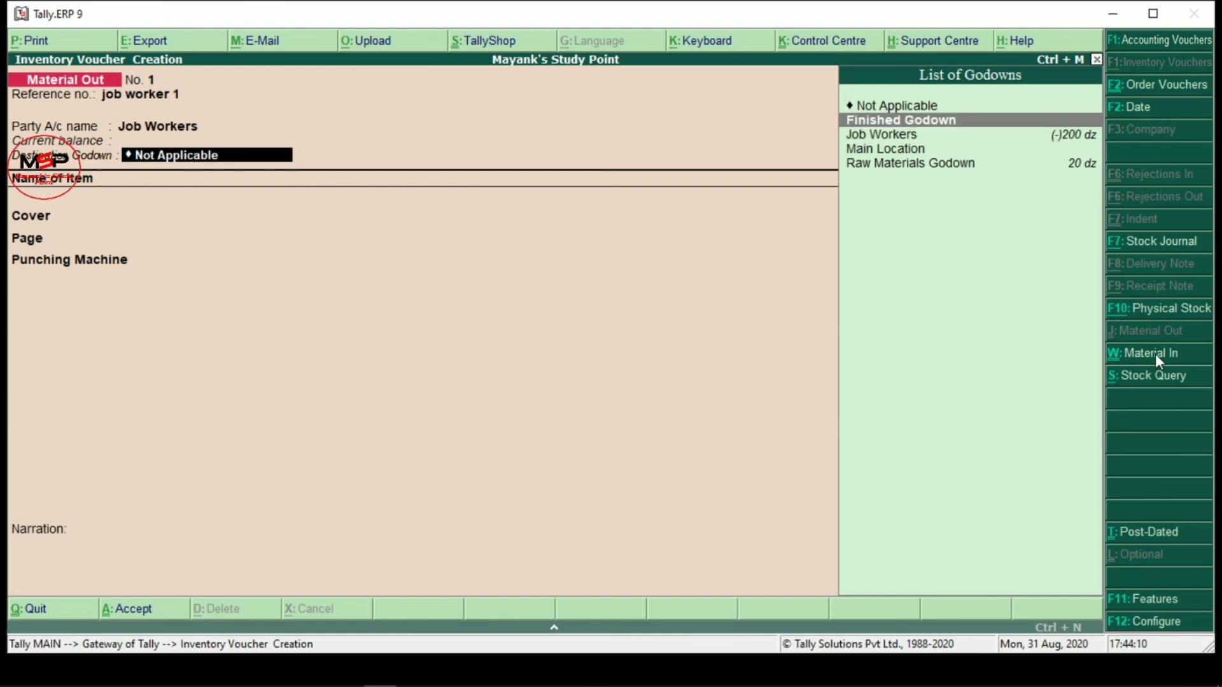
{"action": "key", "text": "Return"}
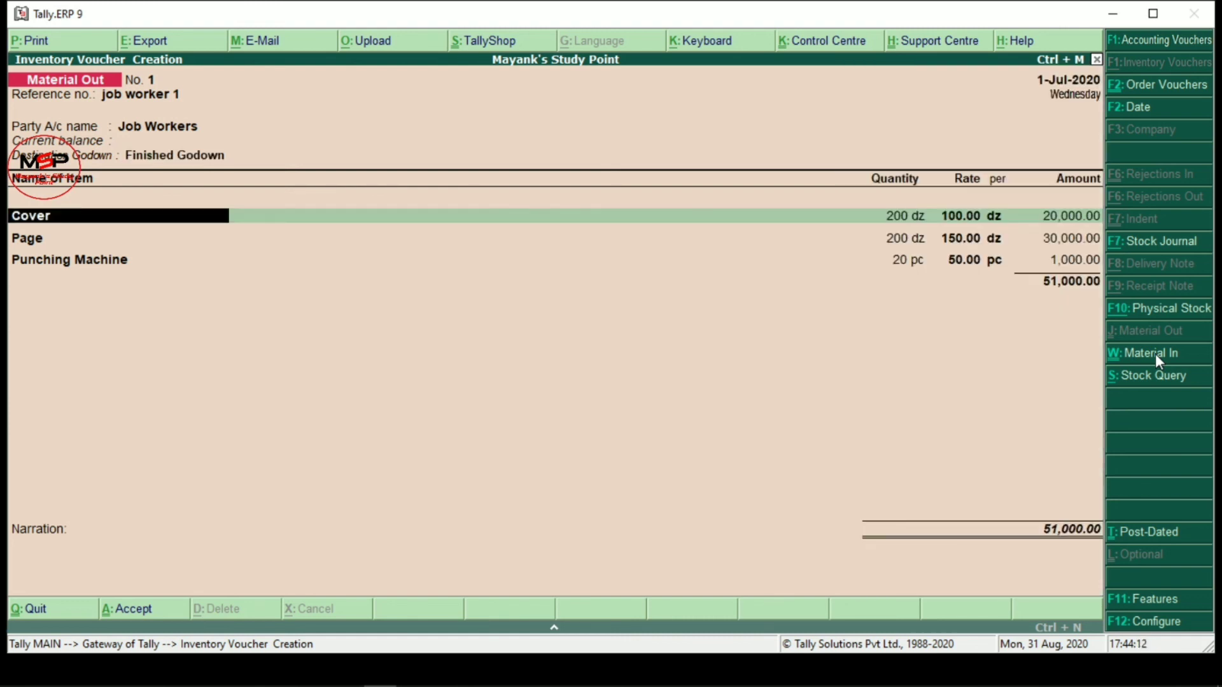
Step: Allocate 200 dz of Cover from Raw Materials Godown against order "job worker 1" at 100.00 per dz
{"action": "key", "text": "Return"}
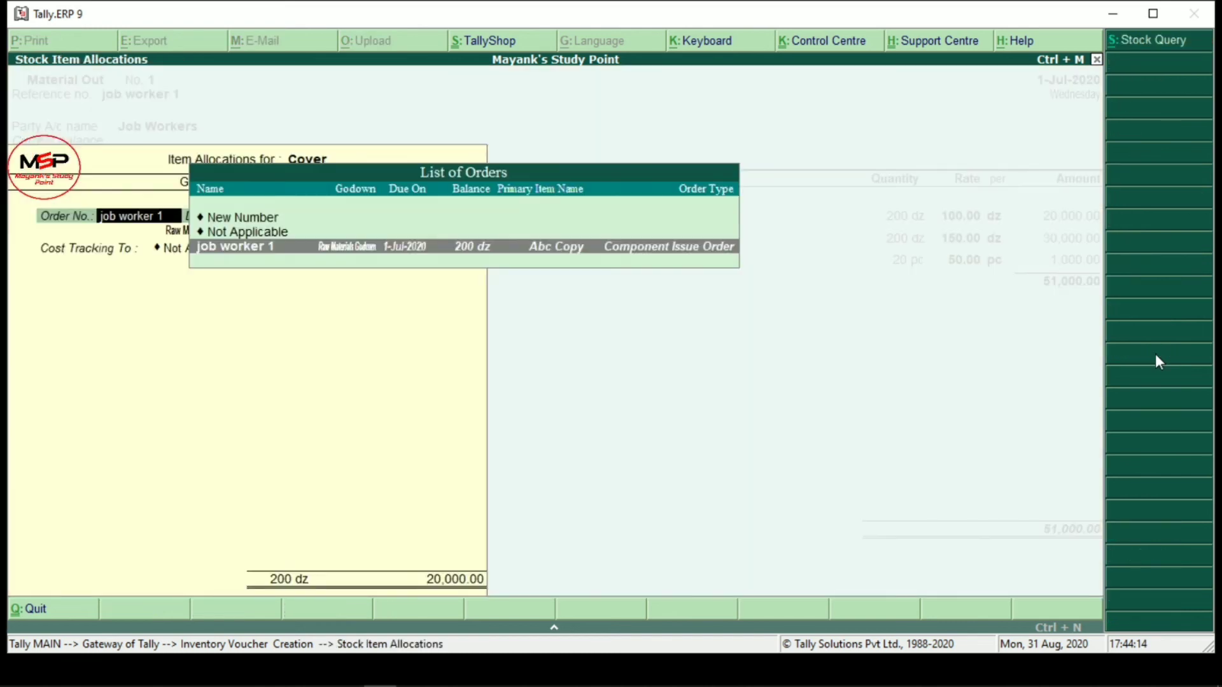
{"action": "key", "text": "Return"}
{"action": "key", "text": "Return"}
{"action": "key", "text": "Return"}
{"action": "key", "text": "Return"}
{"action": "key", "text": "Return"}
{"action": "key", "text": "Return"}
{"action": "key", "text": "Return"}
Step: Set the cost tracking of Cover to "Cost -1" and close its item allocation
{"action": "key", "text": "Down"}
{"action": "key", "text": "Down"}
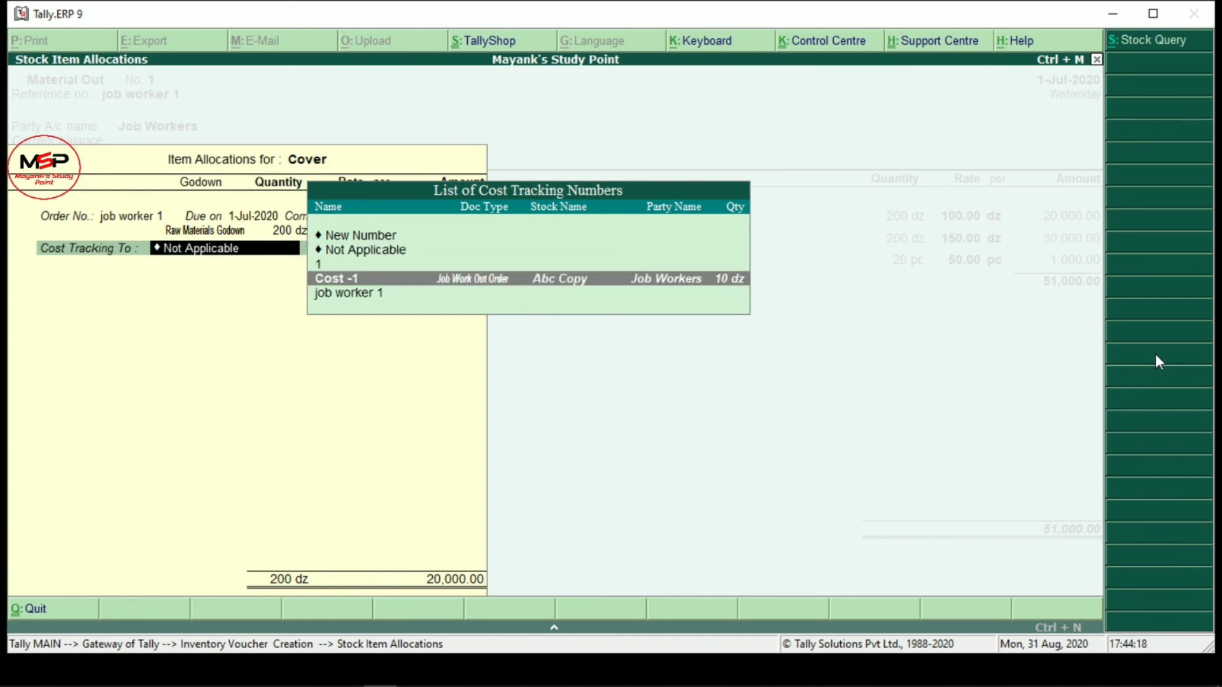
{"action": "key", "text": "Down"}
{"action": "key", "text": "Up"}
{"action": "key", "text": "Return"}
{"action": "key", "text": "Return"}
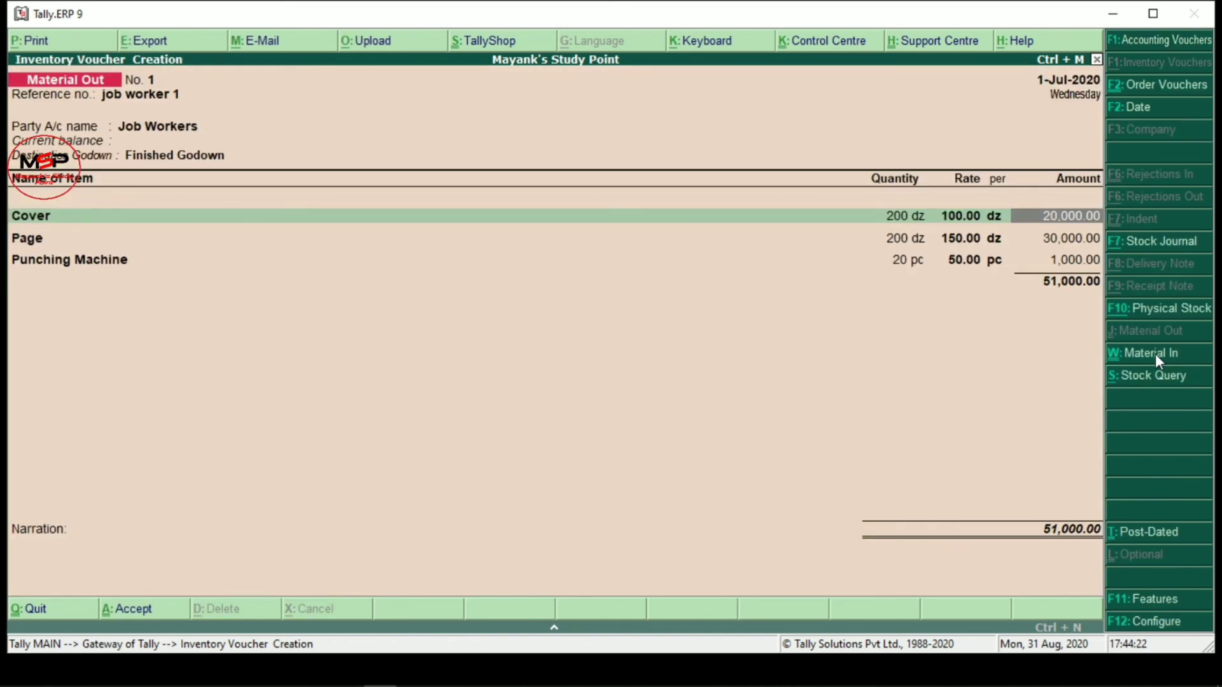
Step: Allocate 200 dz of Page from Raw Materials Godown against order "job worker 1" at 150.00 per dz
{"action": "key", "text": "Return"}
{"action": "key", "text": "Return"}
{"action": "key", "text": "Return"}
{"action": "key", "text": "Return"}
{"action": "key", "text": "Return"}
{"action": "key", "text": "Return"}
{"action": "key", "text": "Return"}
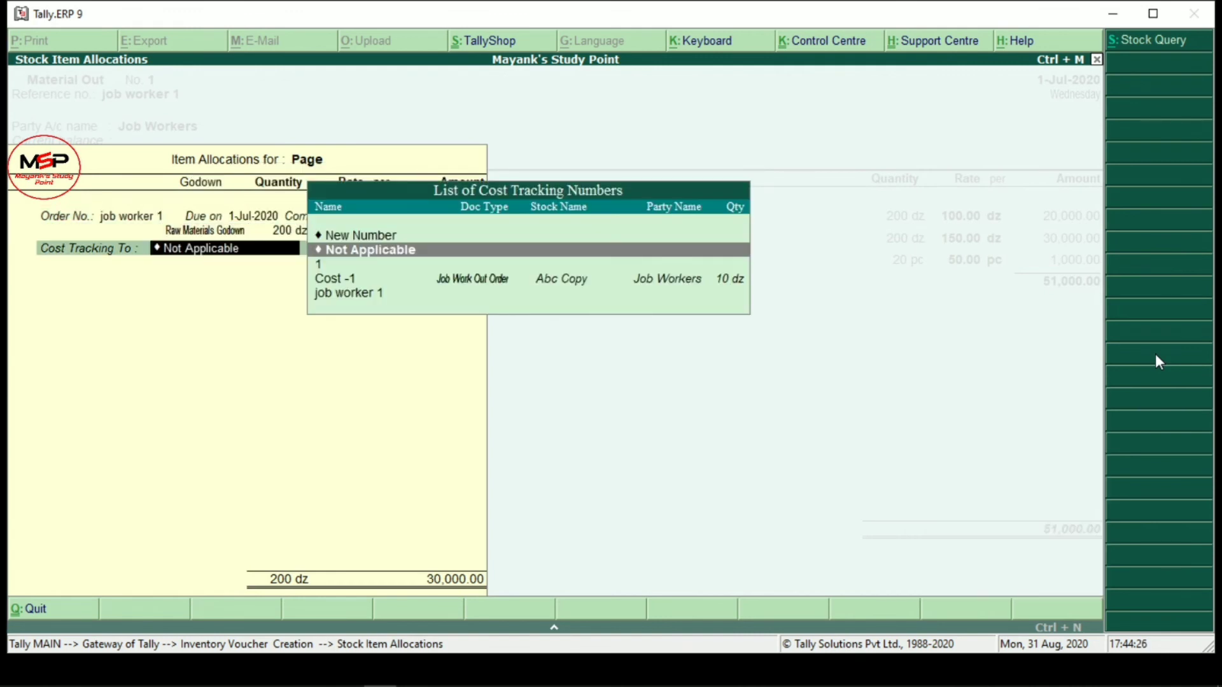
Step: Set the cost tracking of Page to "Cost -1" and close its item allocation
{"action": "key", "text": "Down"}
{"action": "key", "text": "Down"}
{"action": "key", "text": "Return"}
{"action": "key", "text": "Return"}
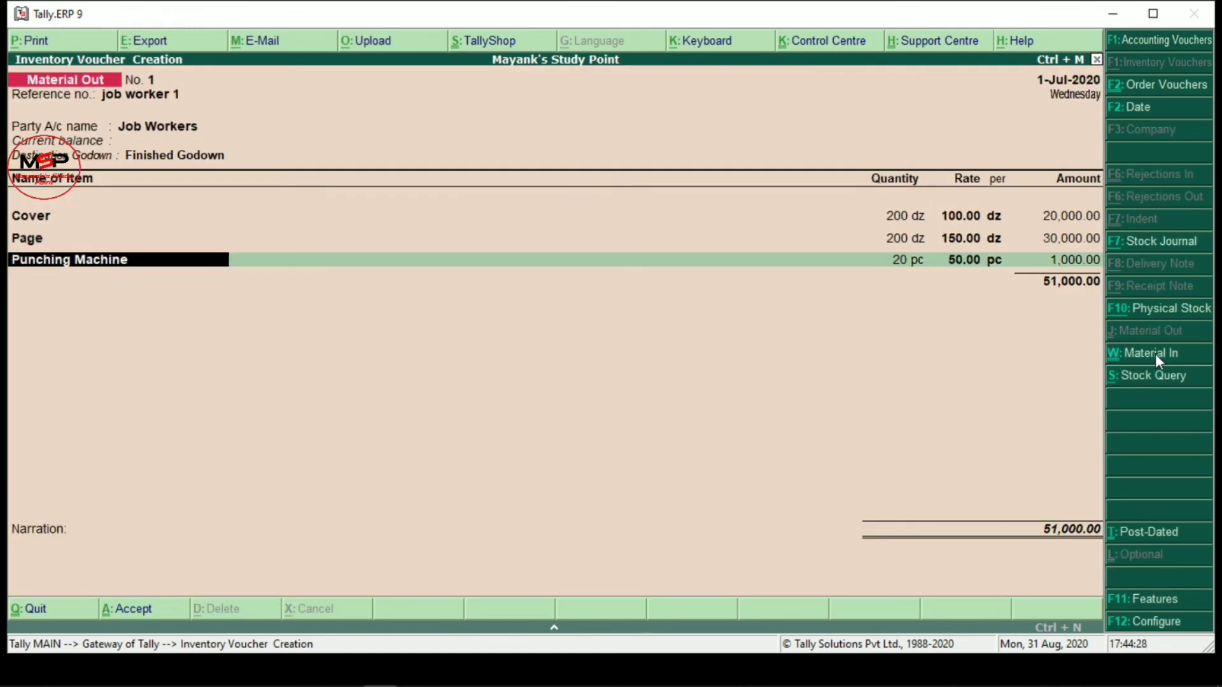
Step: Allocate 20 pc of Punching Machine from Raw Materials Godown against order "job worker 1" at 50.00 per pc, with cost tracking Not Applicable
{"action": "key", "text": "Return"}
{"action": "key", "text": "Return"}
{"action": "key", "text": "Return"}
{"action": "key", "text": "Return"}
{"action": "key", "text": "Return"}
{"action": "key", "text": "Return"}
{"action": "key", "text": "Return"}
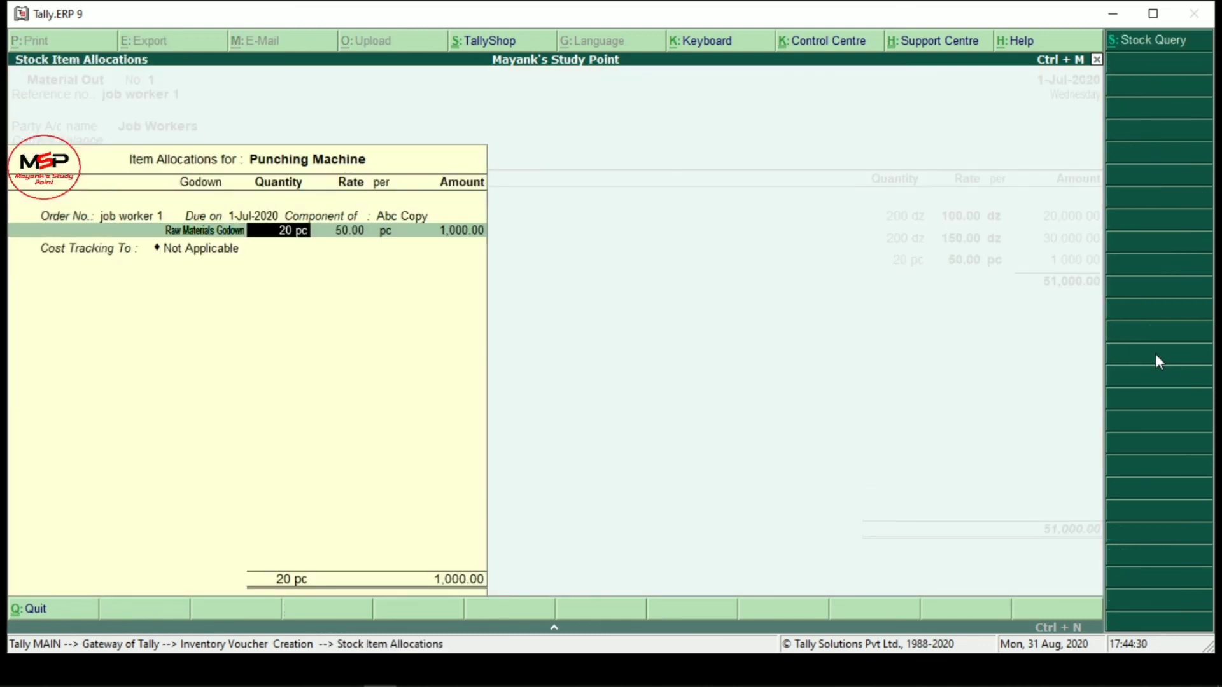
{"action": "key", "text": "Return"}
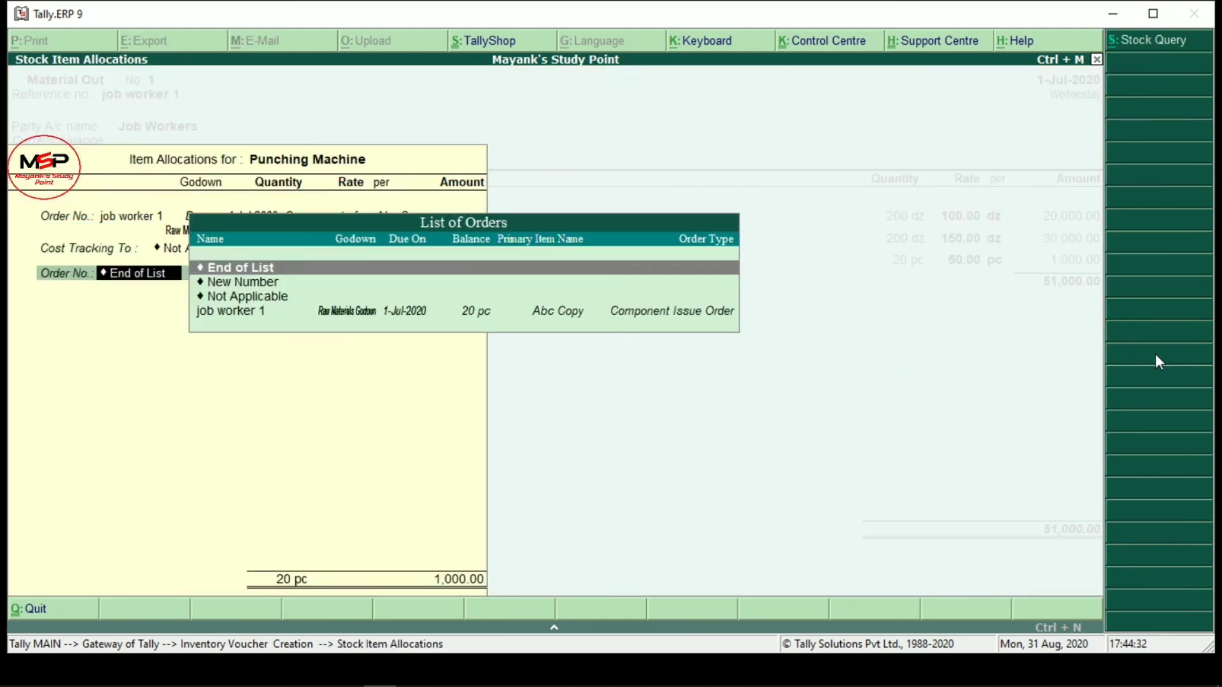
{"action": "key", "text": "Return"}
{"action": "key", "text": "Return"}
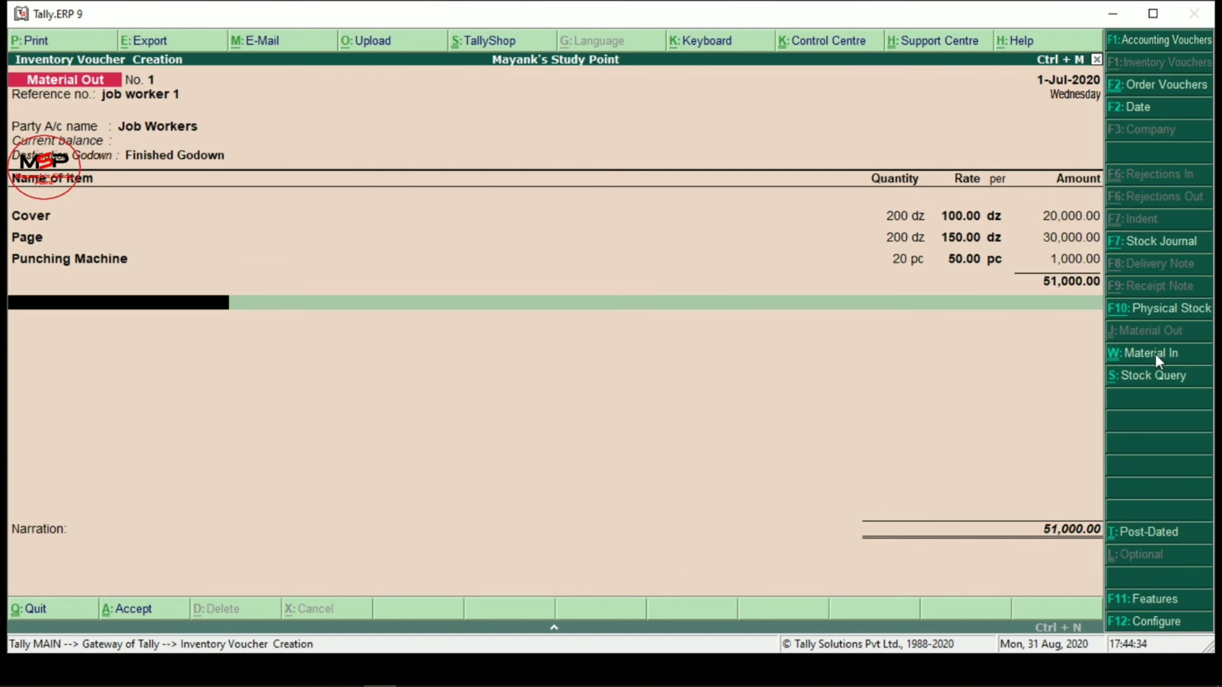
Step: End the item list, leave the narration blank and save the Material Out voucher
{"action": "key", "text": "Return"}
{"action": "key", "text": "Return"}
{"action": "key", "text": "Return"}
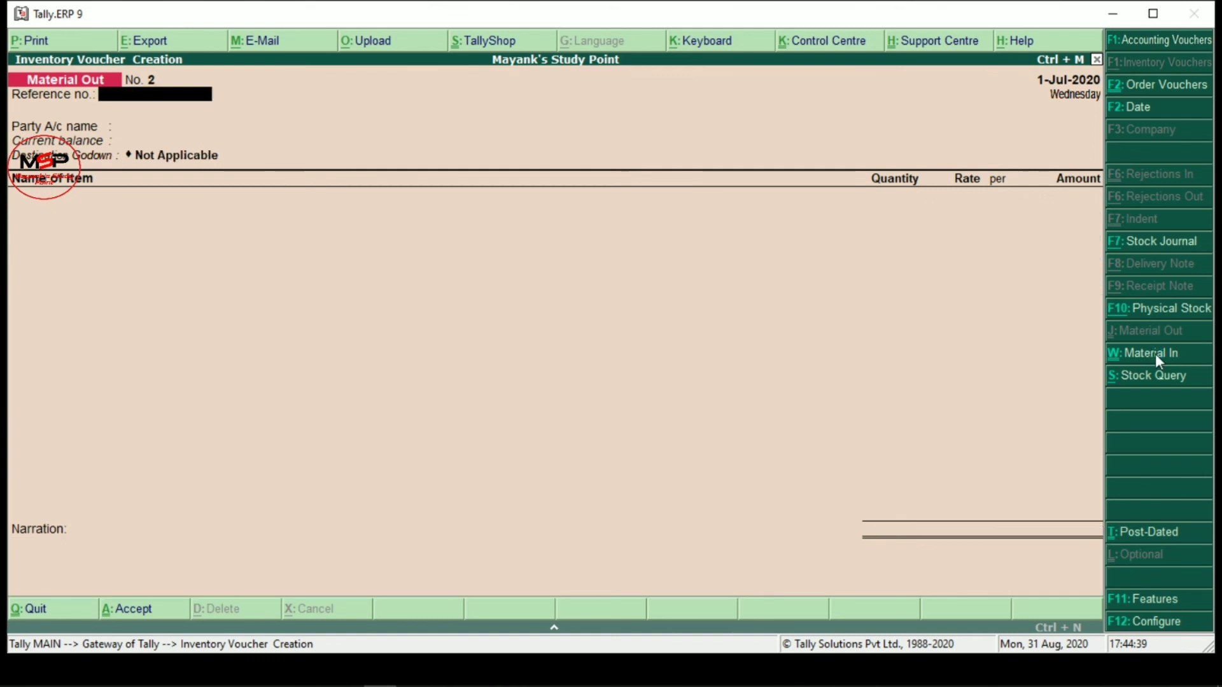
Step: Reopen the saved Material Out voucher and examine its enlarged print preview
{"action": "key", "text": "Page_Up"}
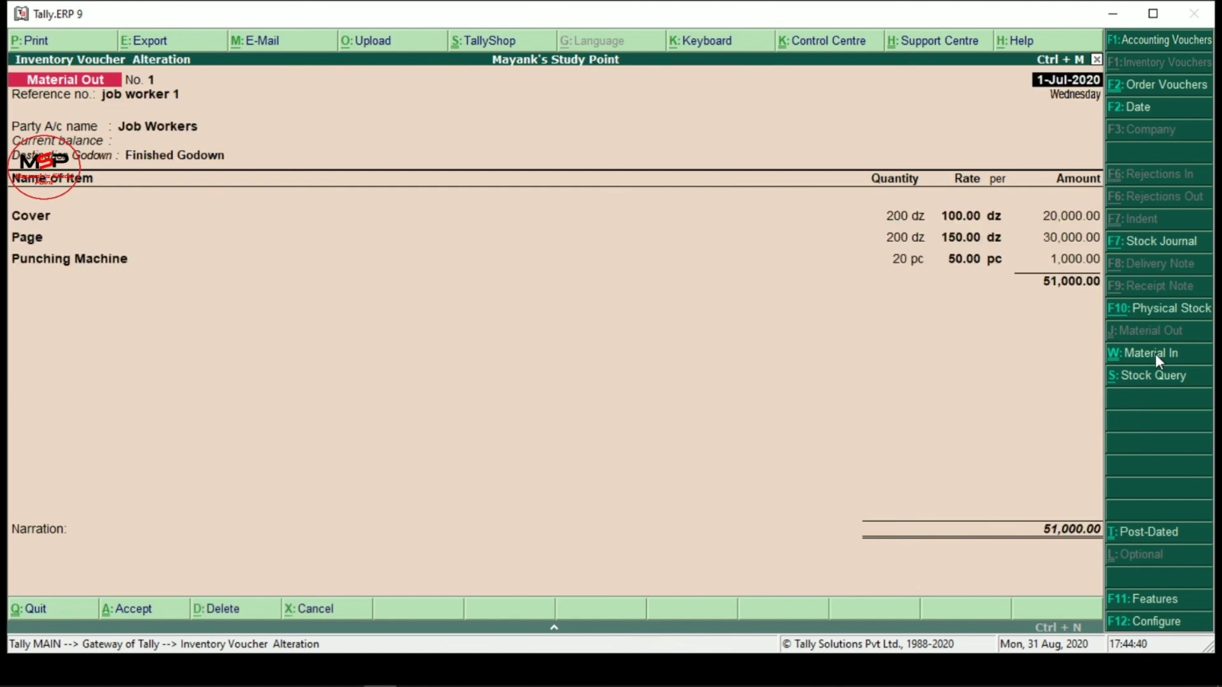
{"action": "key", "text": "alt+p"}
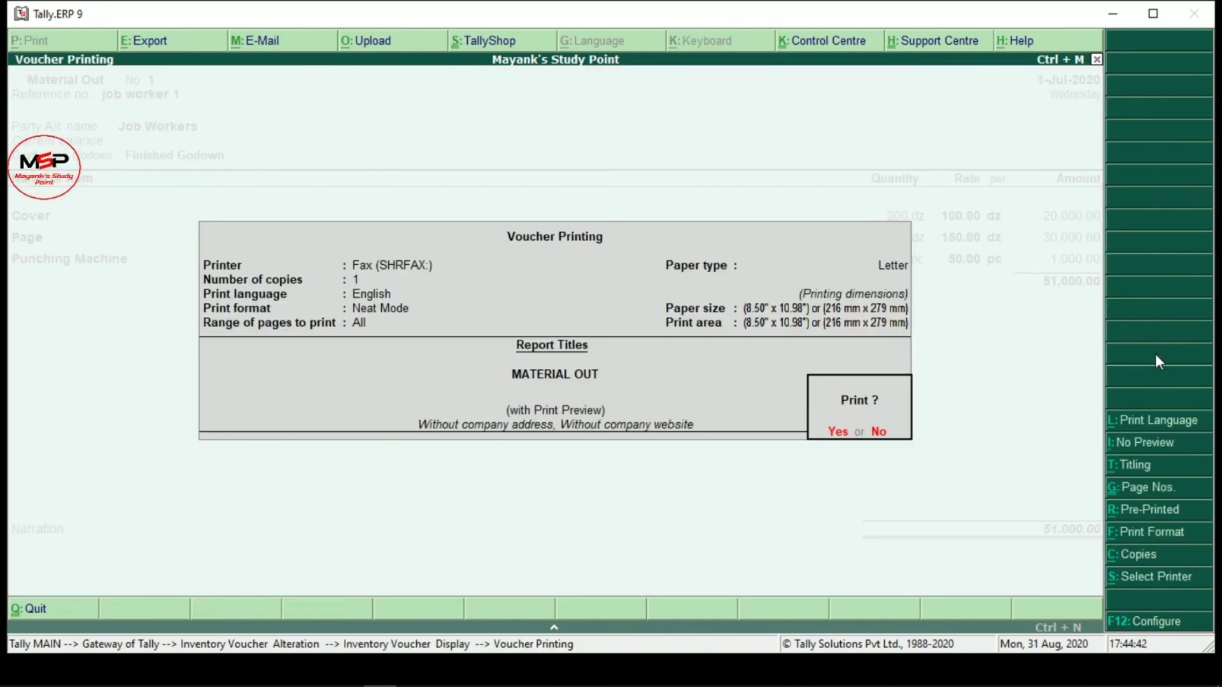
{"action": "key", "text": "Return"}
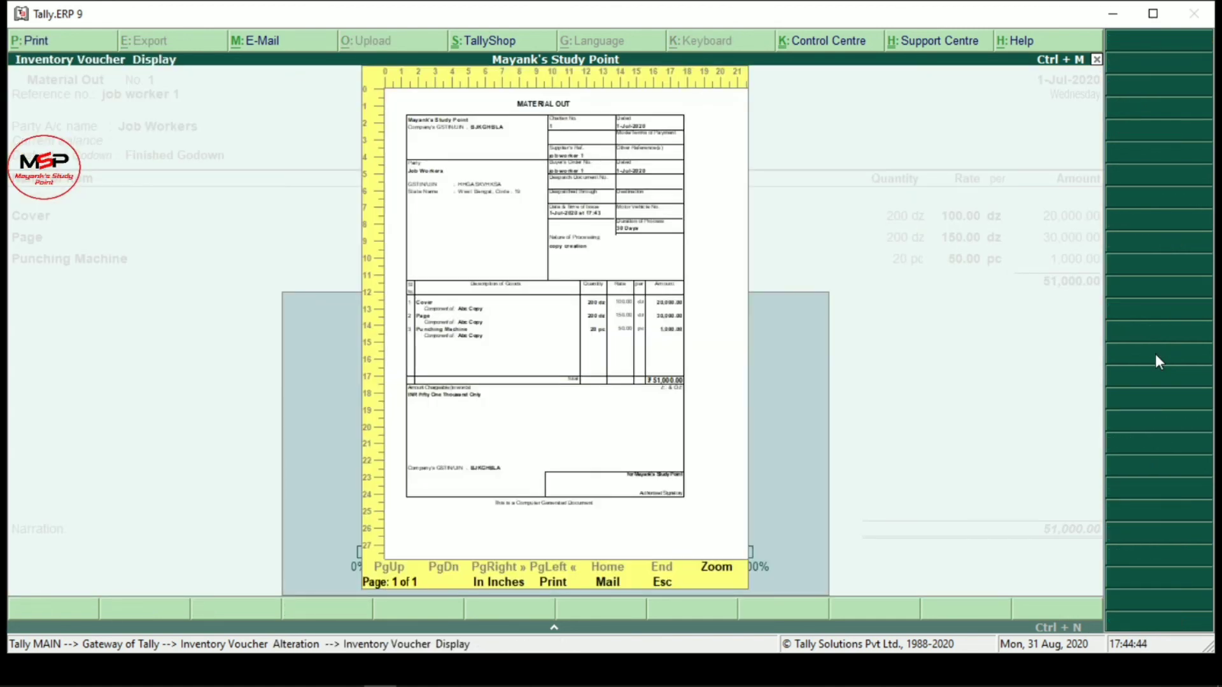
{"action": "key", "text": "alt+z"}
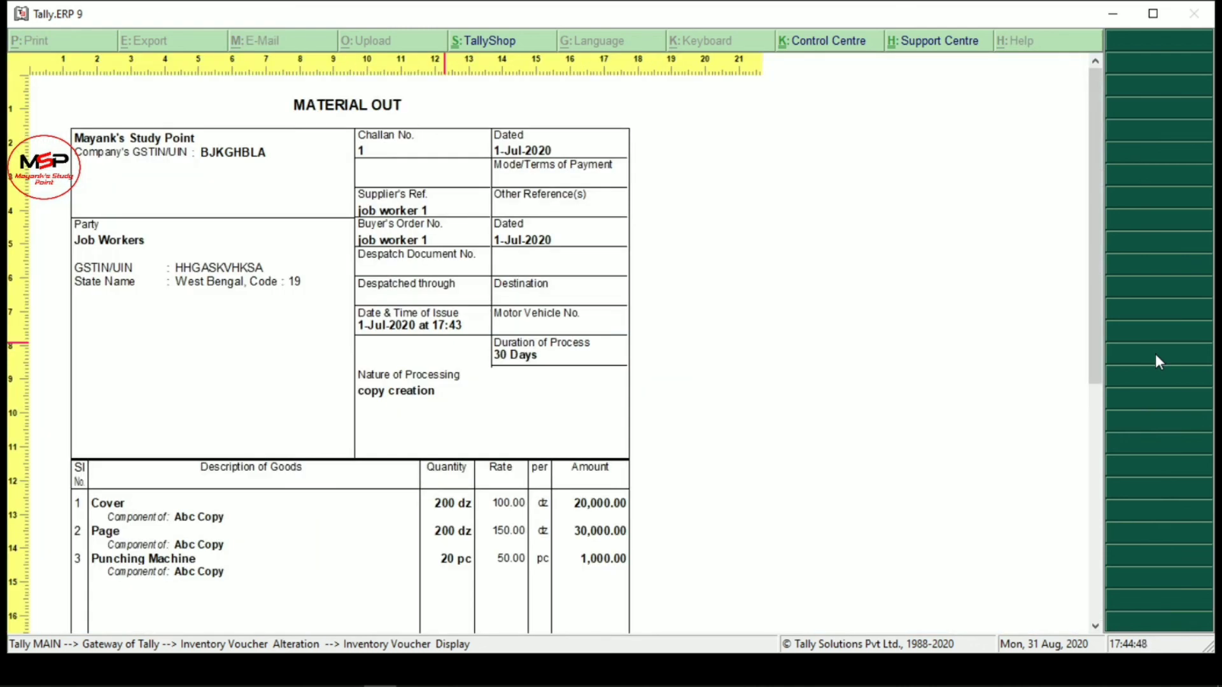
{"action": "key", "text": "alt+z"}
{"action": "key", "text": "Escape"}
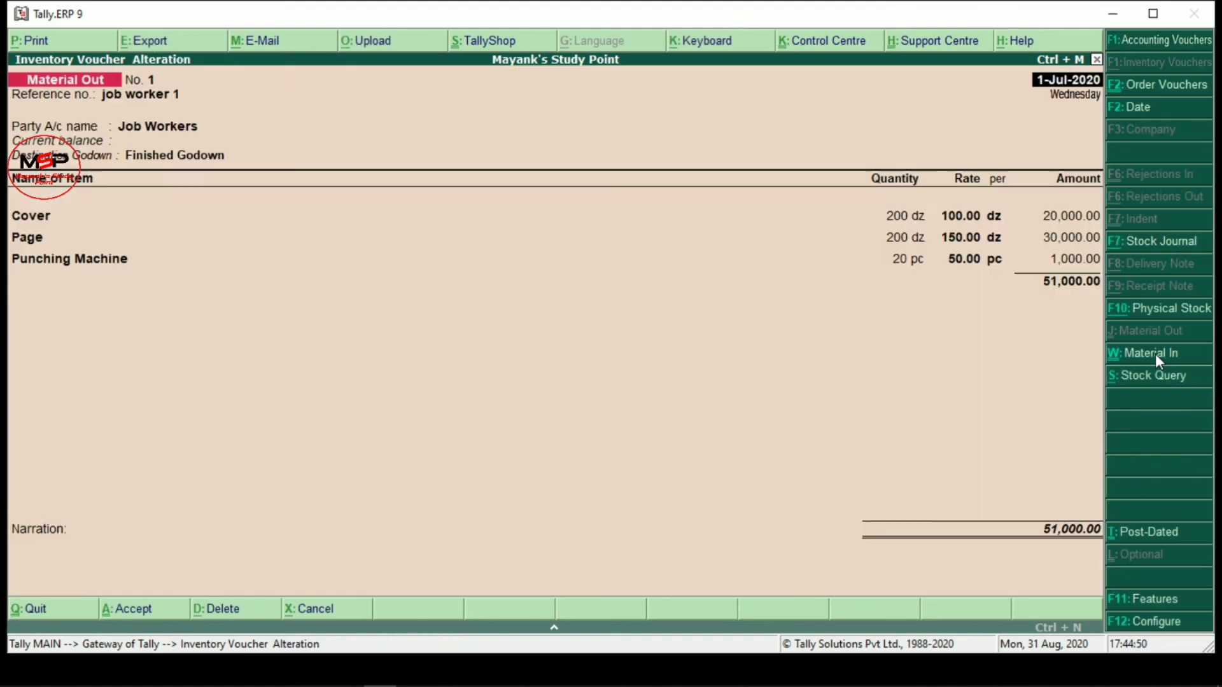
Step: Leave voucher entry and open the Stock Summary report
{"action": "key", "text": "Escape"}
{"action": "key", "text": "y"}
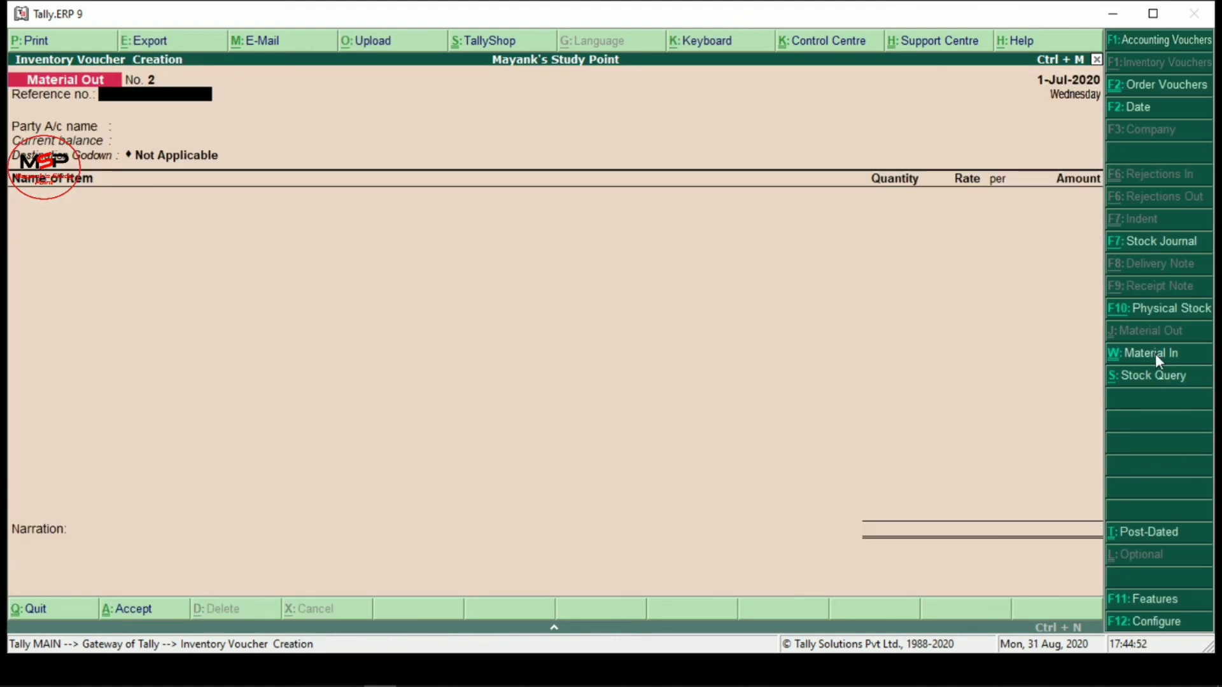
{"action": "key", "text": "Escape"}
{"action": "key", "text": "y"}
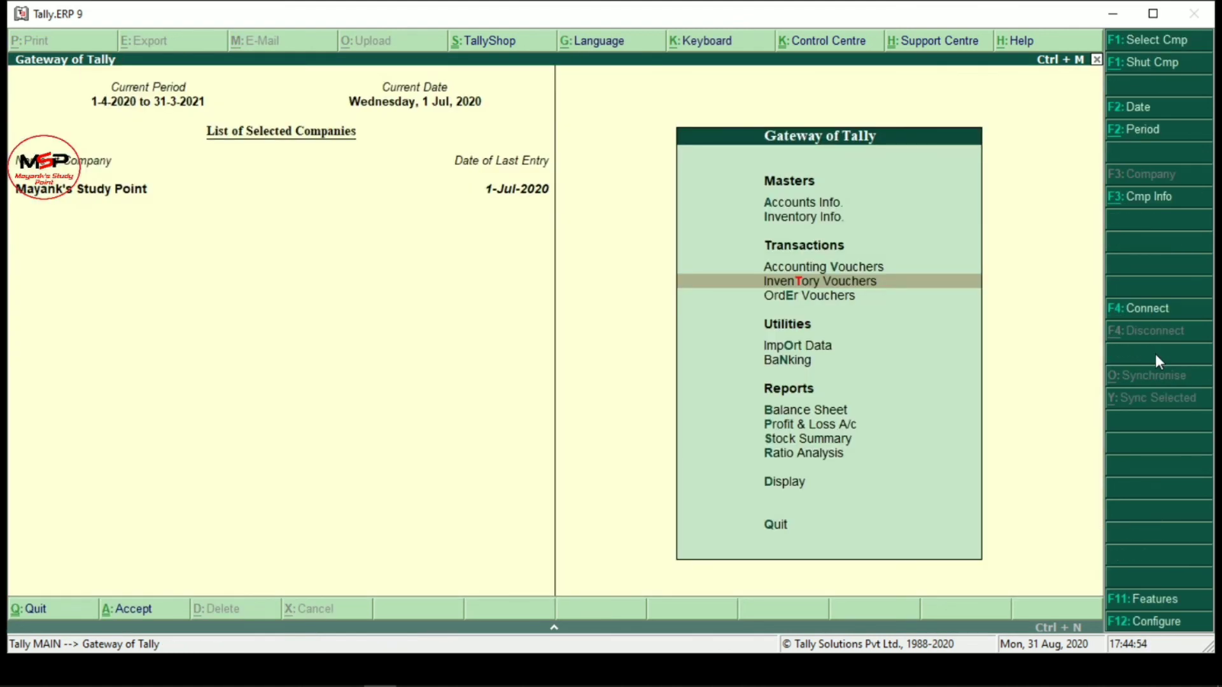
{"action": "key", "text": "s"}
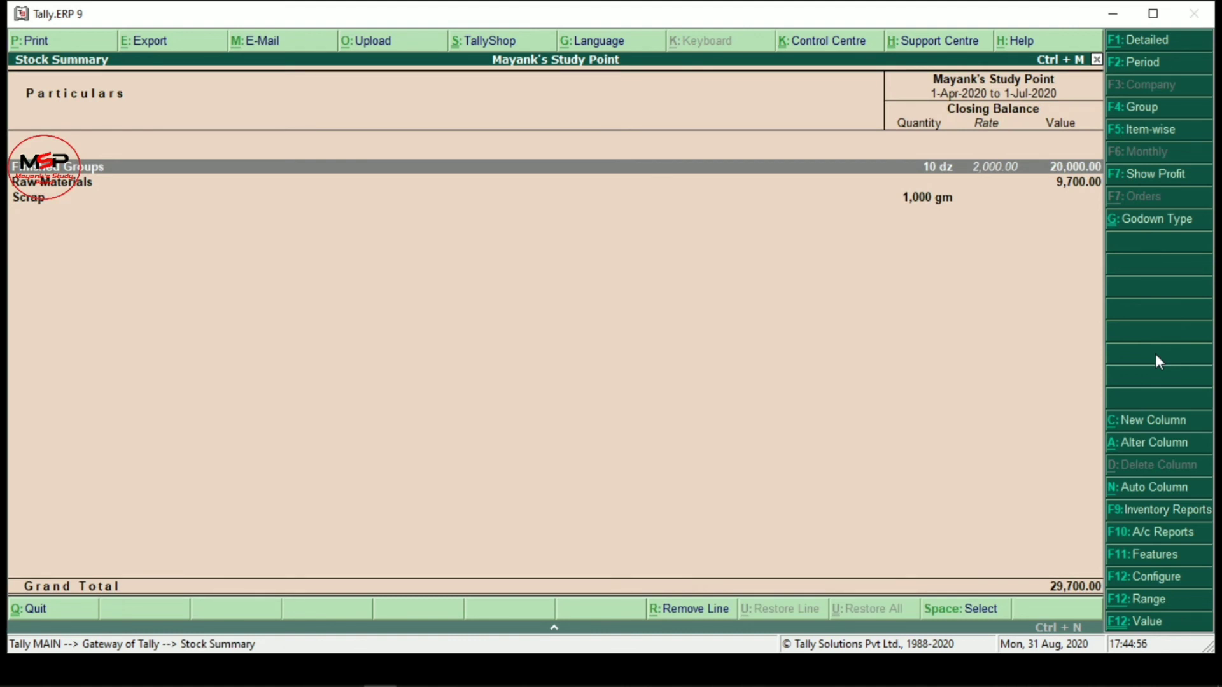
Step: Expand the Stock Summary to its detailed view, examine the items in each stock group, and close the report
{"action": "key", "text": "alt+F1"}
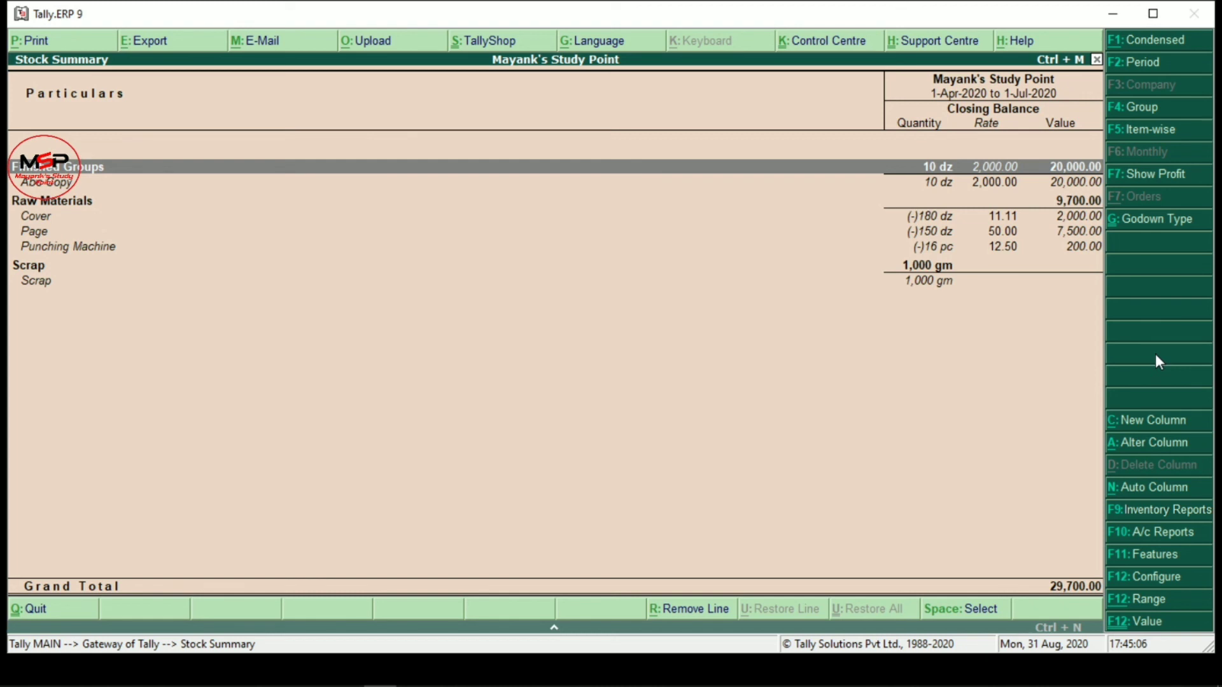
{"action": "key", "text": "Escape"}
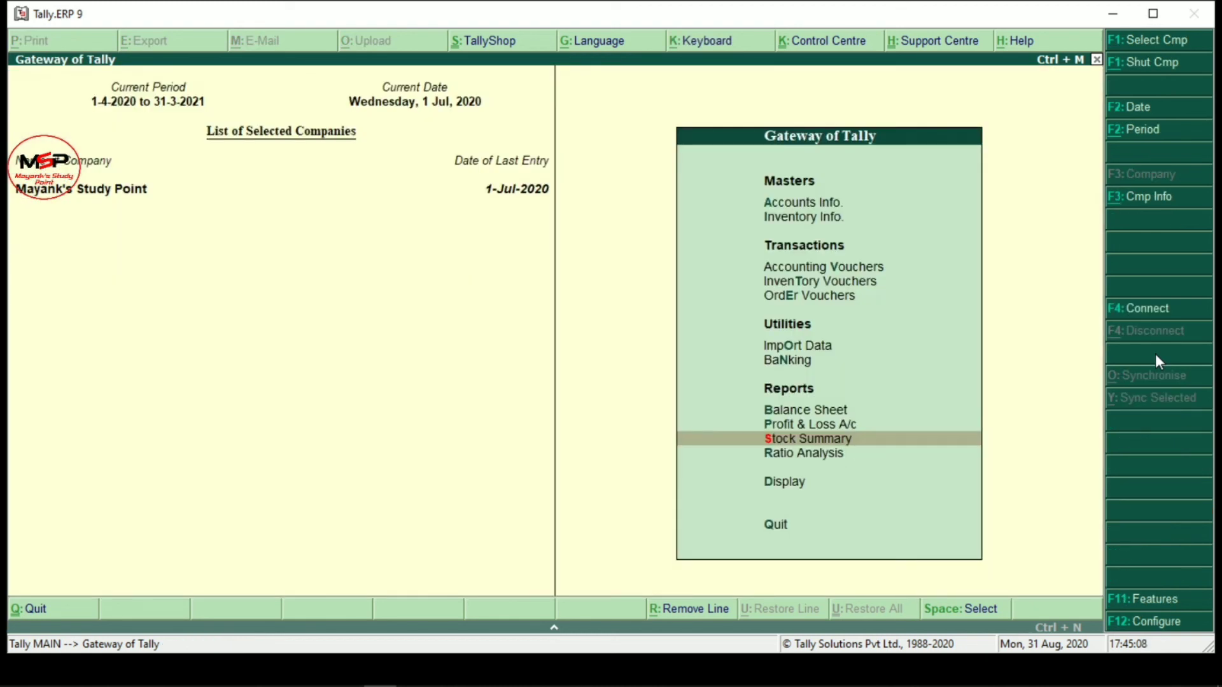
Step: Look through the available Job Work In Reports, then return to the Gateway of Tally without quitting
{"action": "key", "text": "d"}
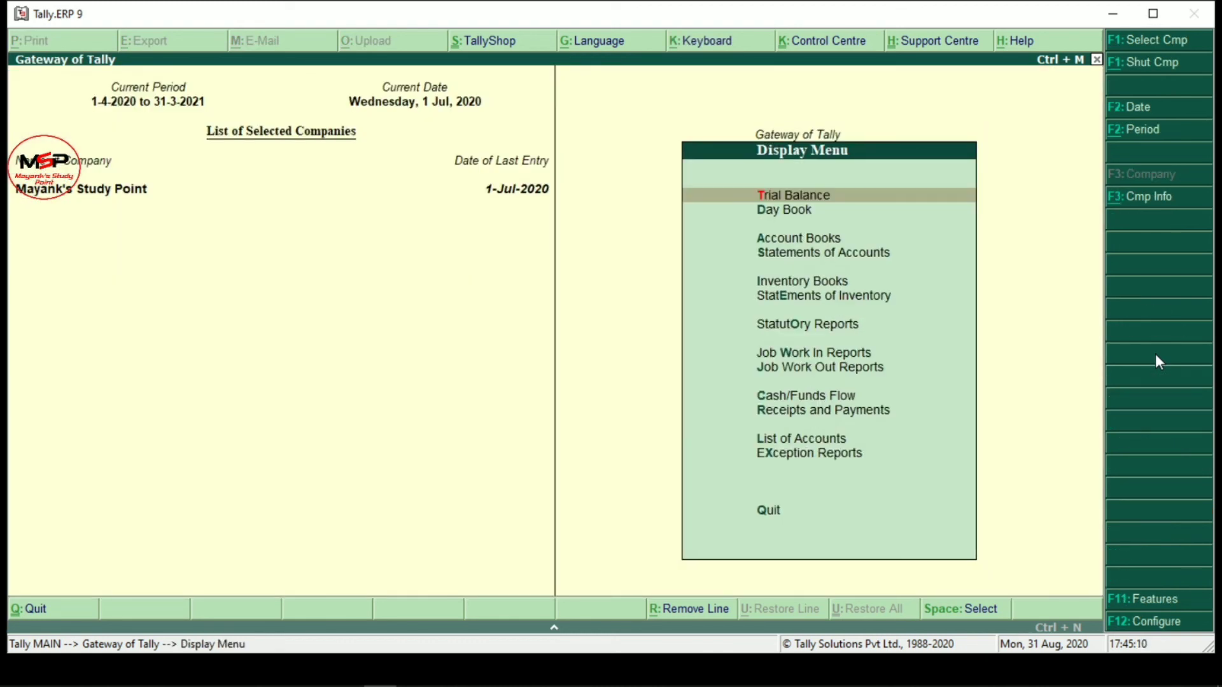
{"action": "key", "text": "Down"}
{"action": "key", "text": "Down"}
{"action": "key", "text": "Down"}
{"action": "key", "text": "Down"}
{"action": "key", "text": "Down"}
{"action": "key", "text": "Down"}
{"action": "key", "text": "Down"}
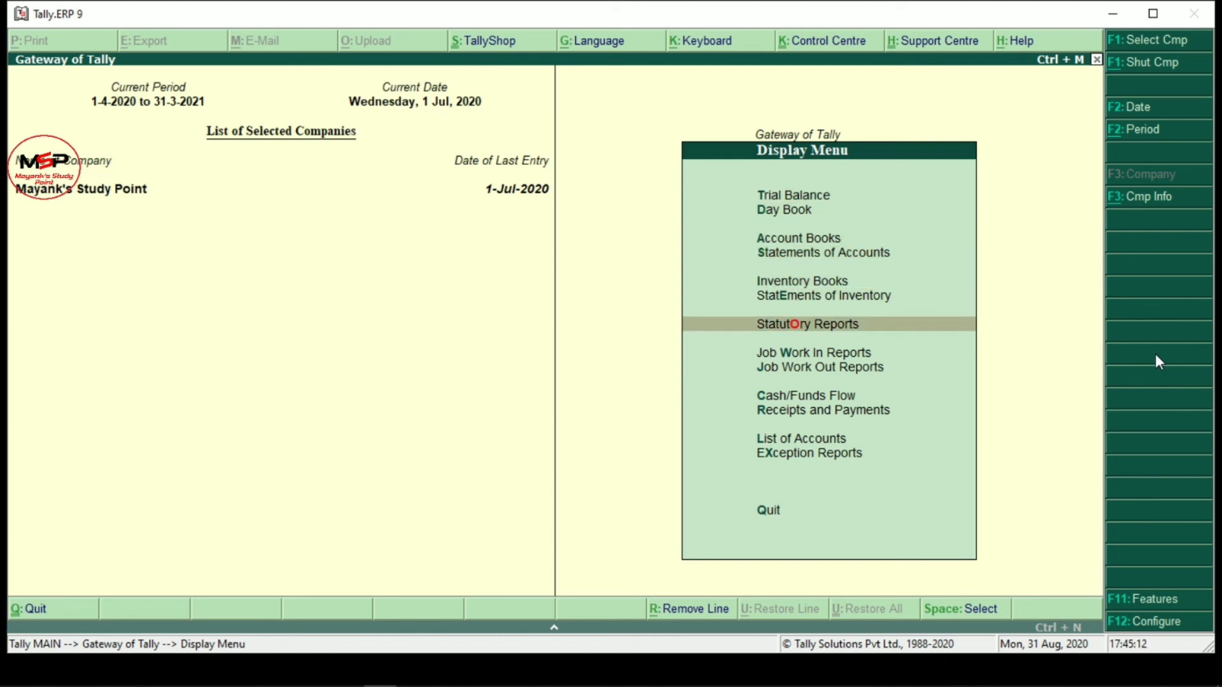
{"action": "key", "text": "Return"}
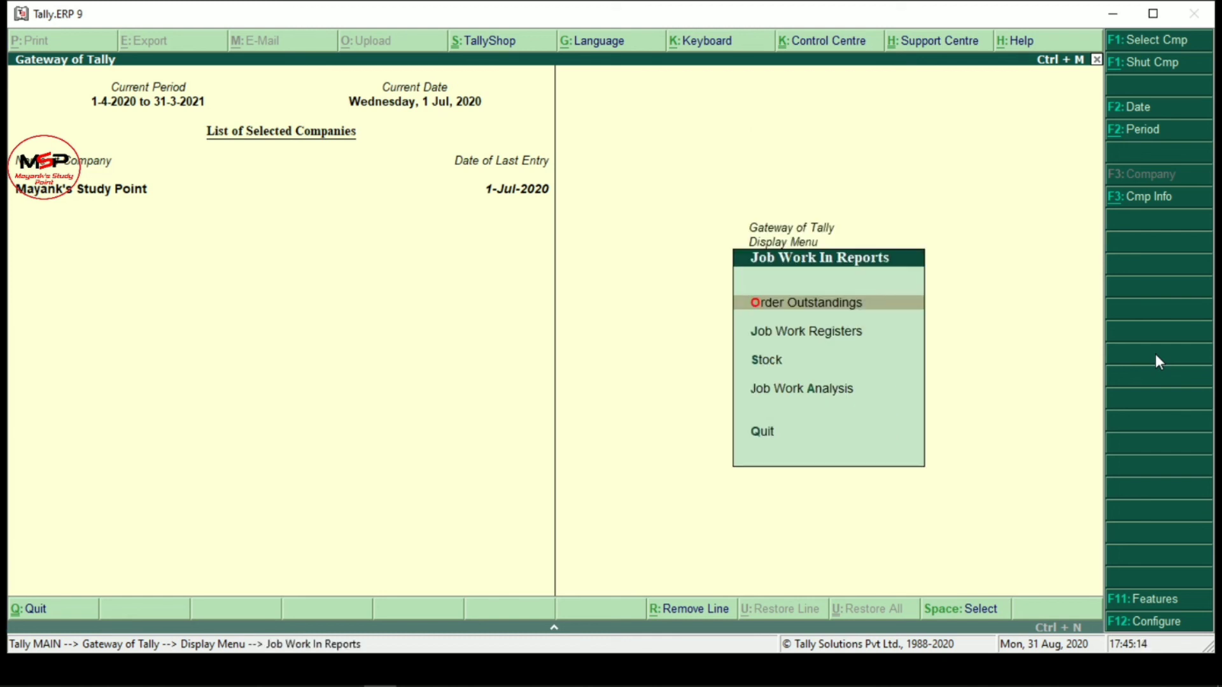
{"action": "key", "text": "Escape"}
{"action": "key", "text": "Escape"}
{"action": "key", "text": "Escape"}
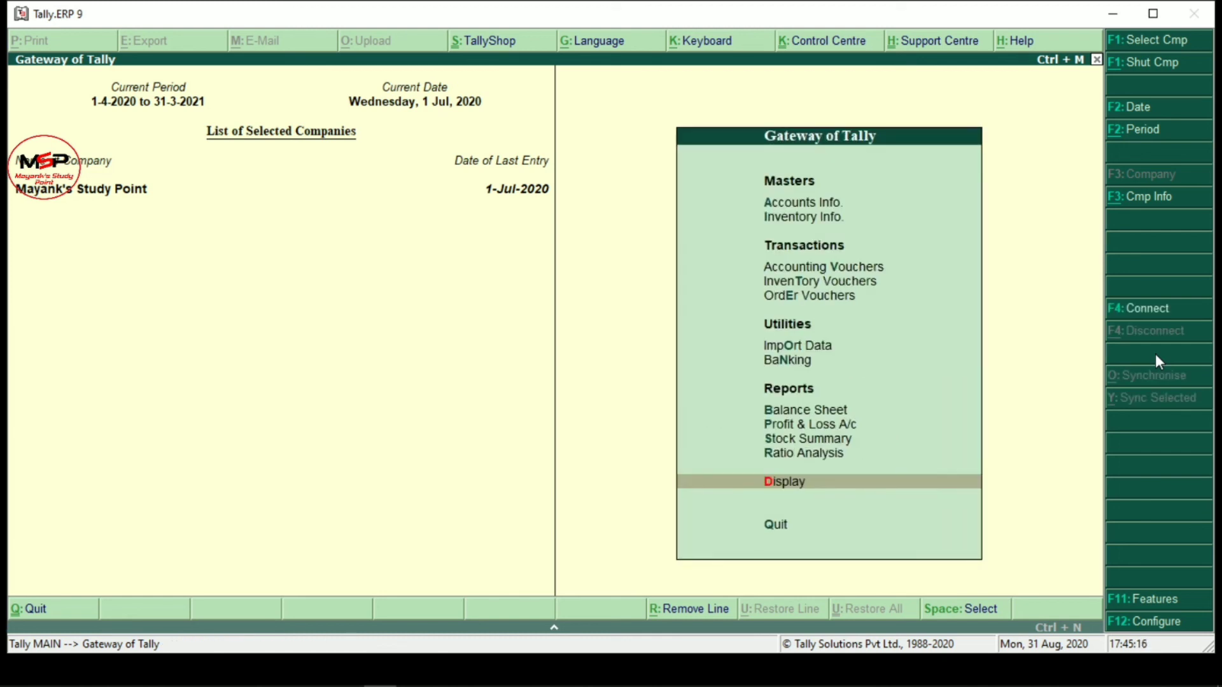
{"action": "key", "text": "n"}
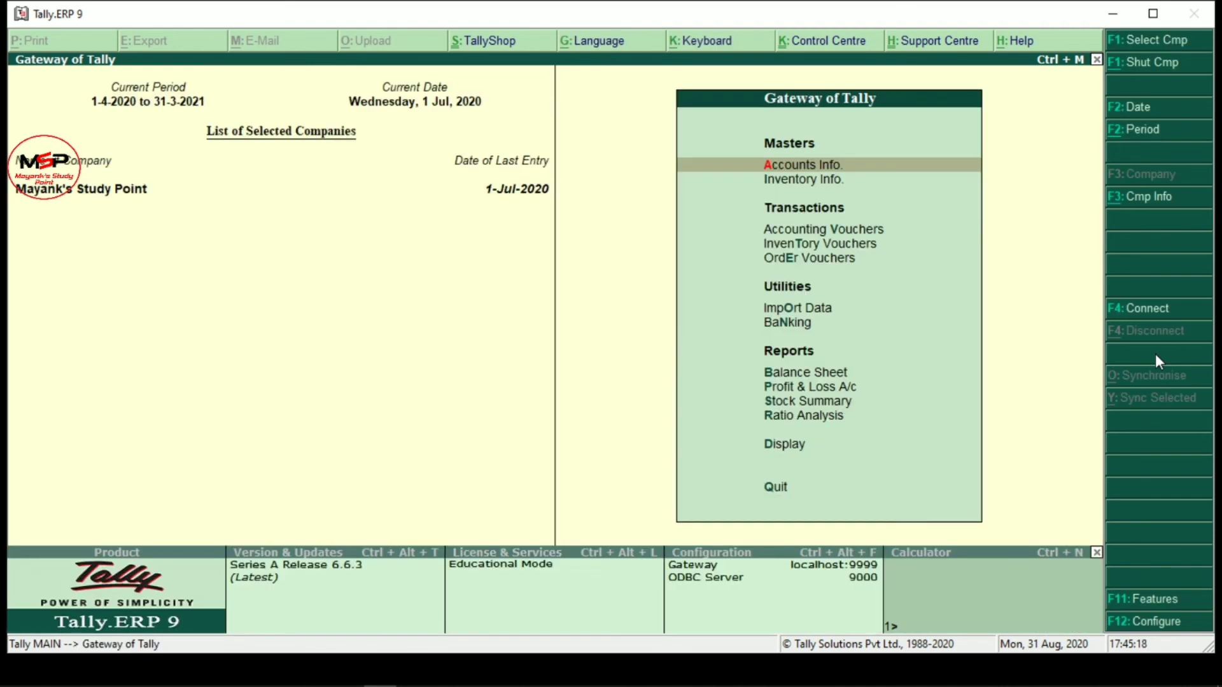